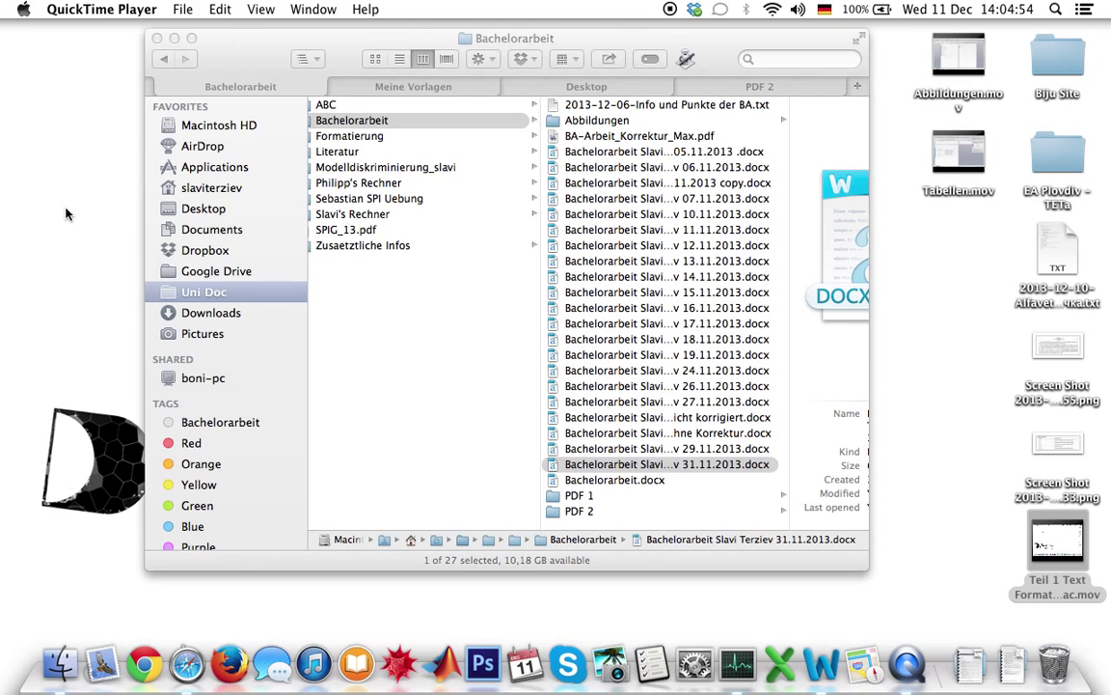
Glance at the full-screen formulas PDF, then bring Microsoft Word back to the front
key("ctrl+Right")
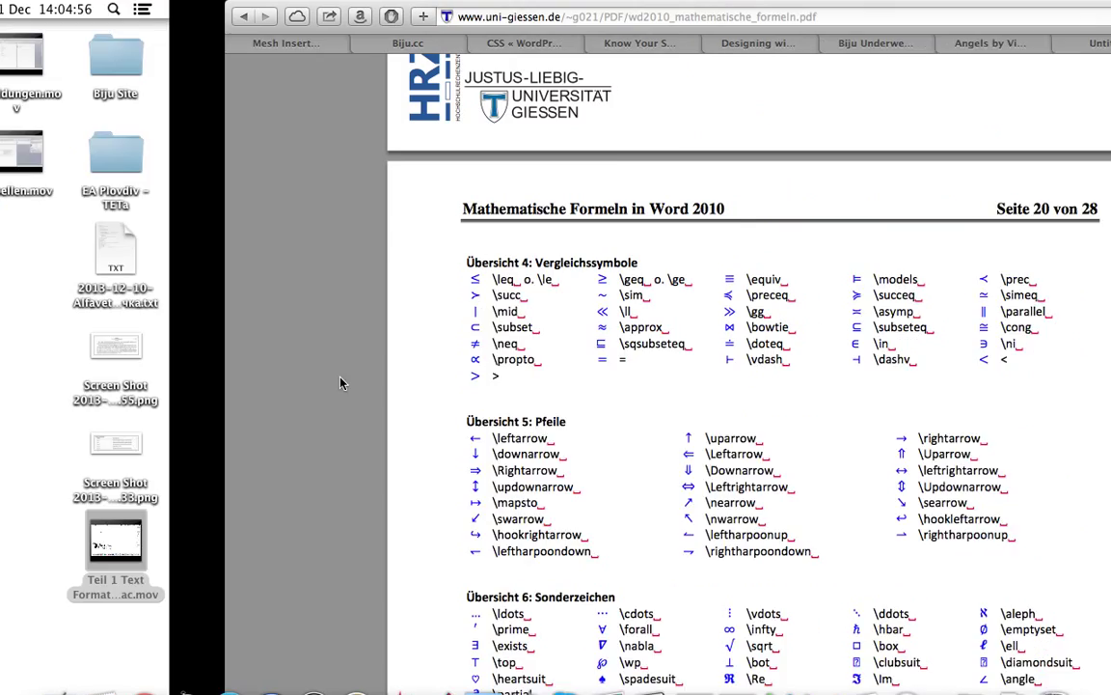
key("ctrl+Left")
key("super+Tab")
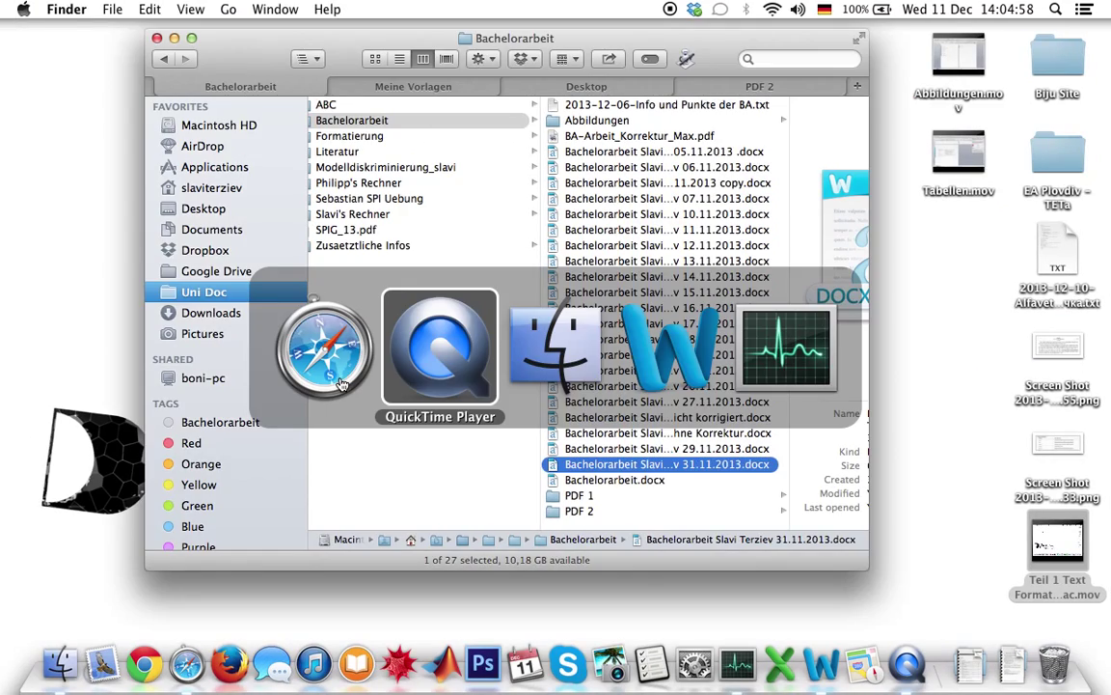
key("super+Tab")
key("super+Tab")
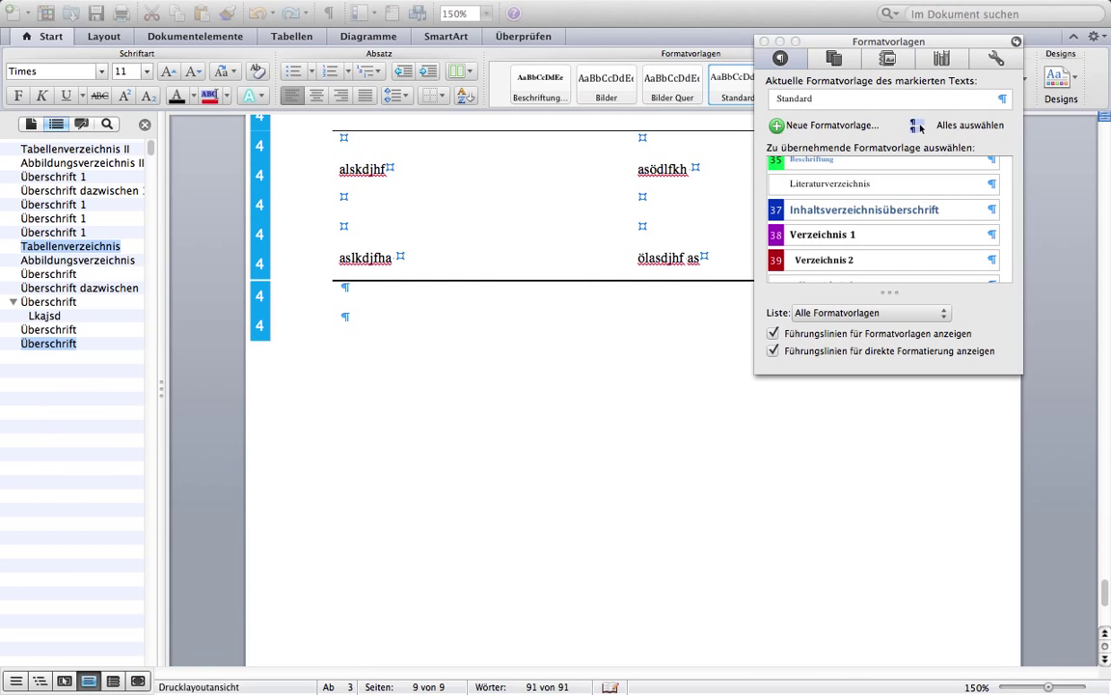
Add two empty paragraphs below the table
key("Return")
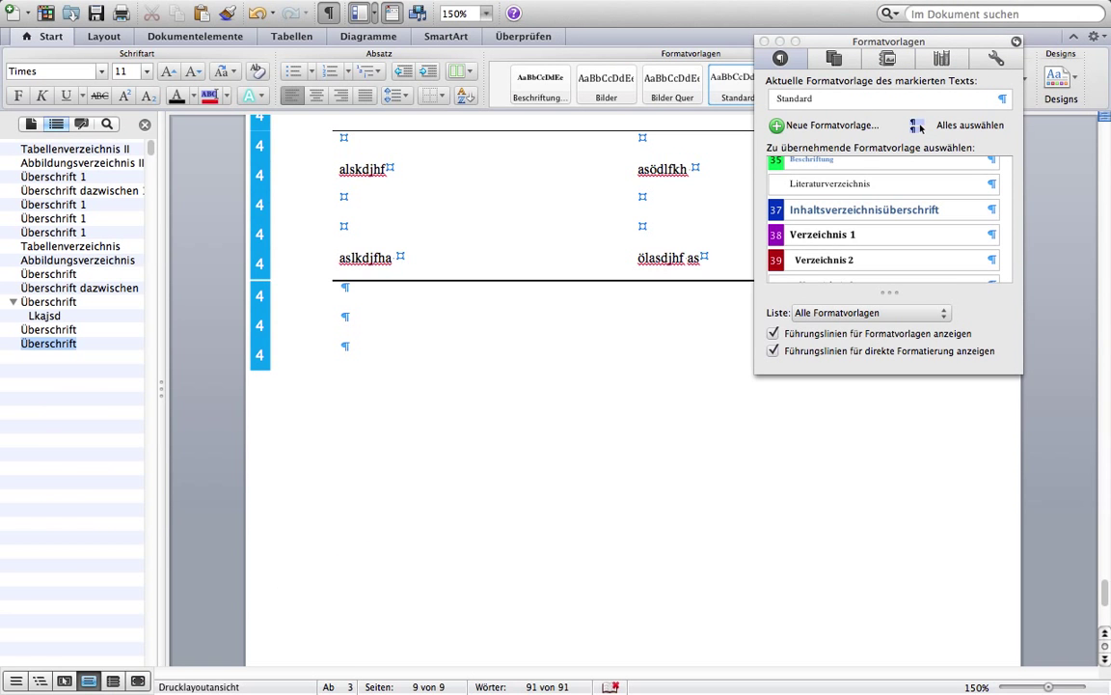
key("Return")
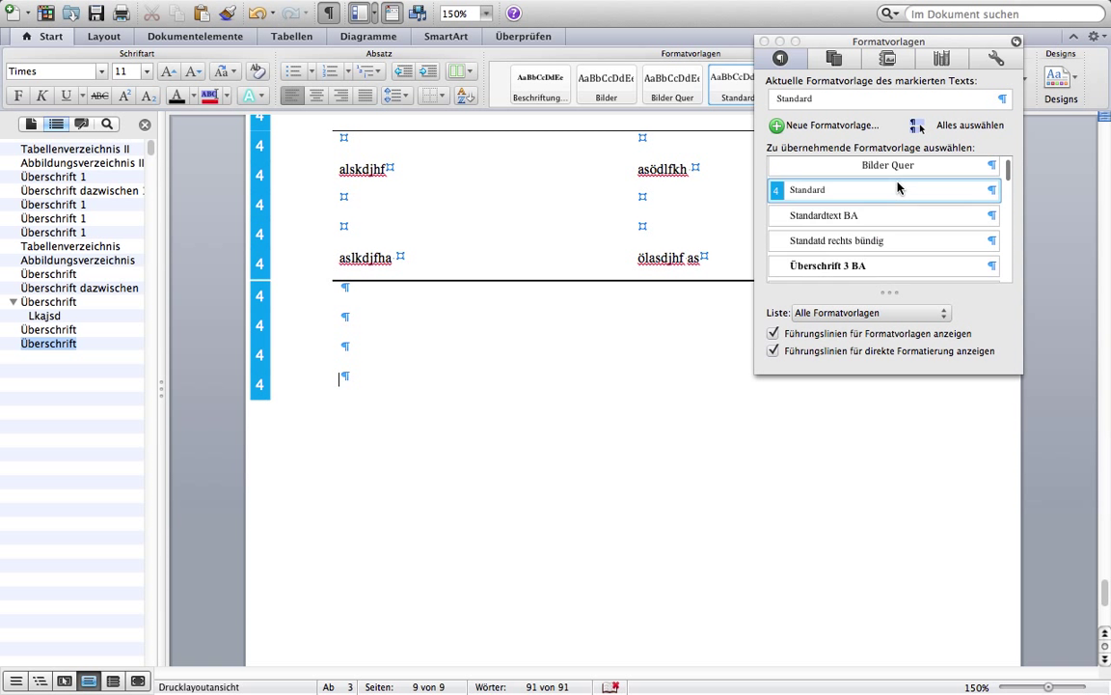
scroll(898, 186, "down", 3)
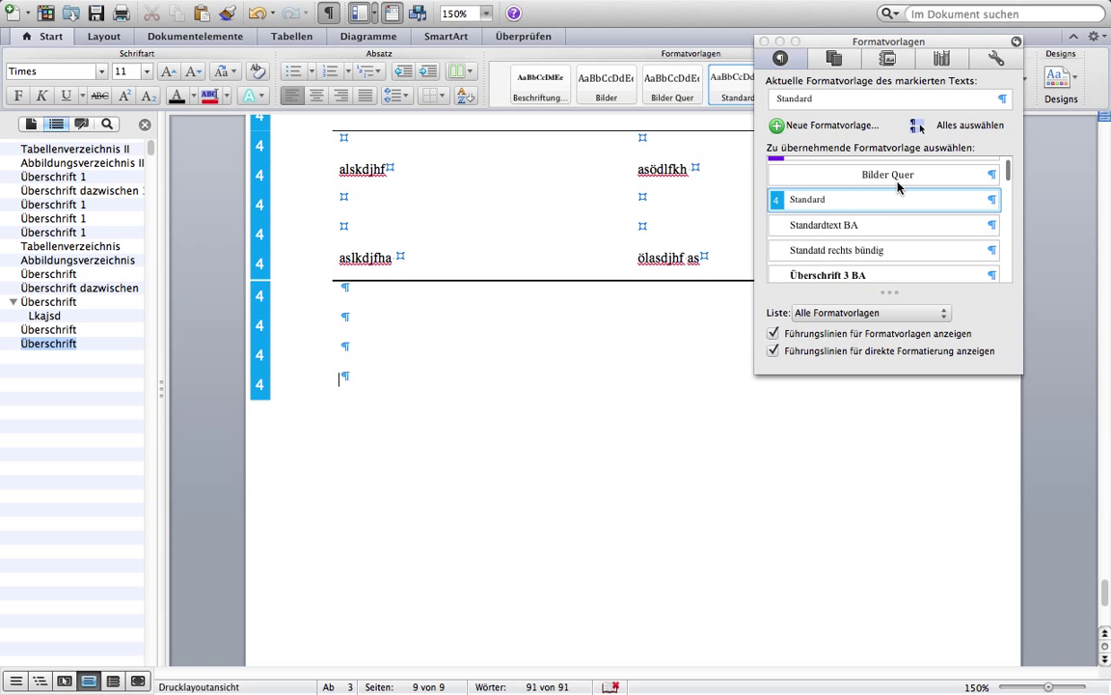
scroll(898, 186, "down", 1)
scroll(898, 186, "down", 2)
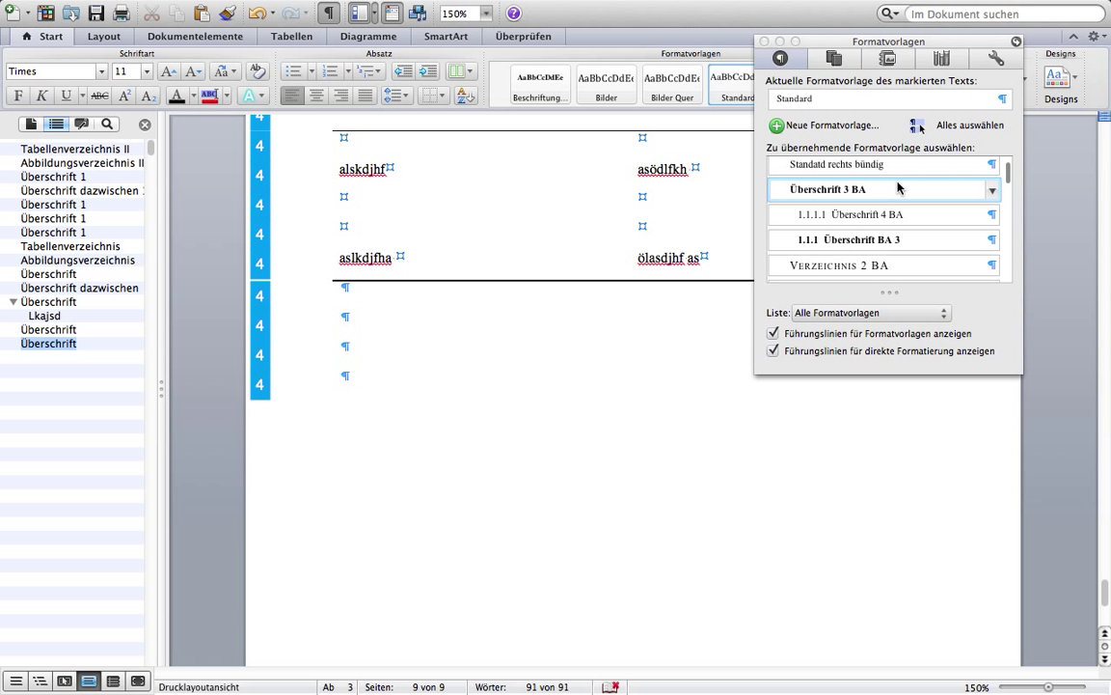
Show only Verwendete Formatvorlagen in the styles list and make the last paragraph Überschrift 1
left_click(879, 315)
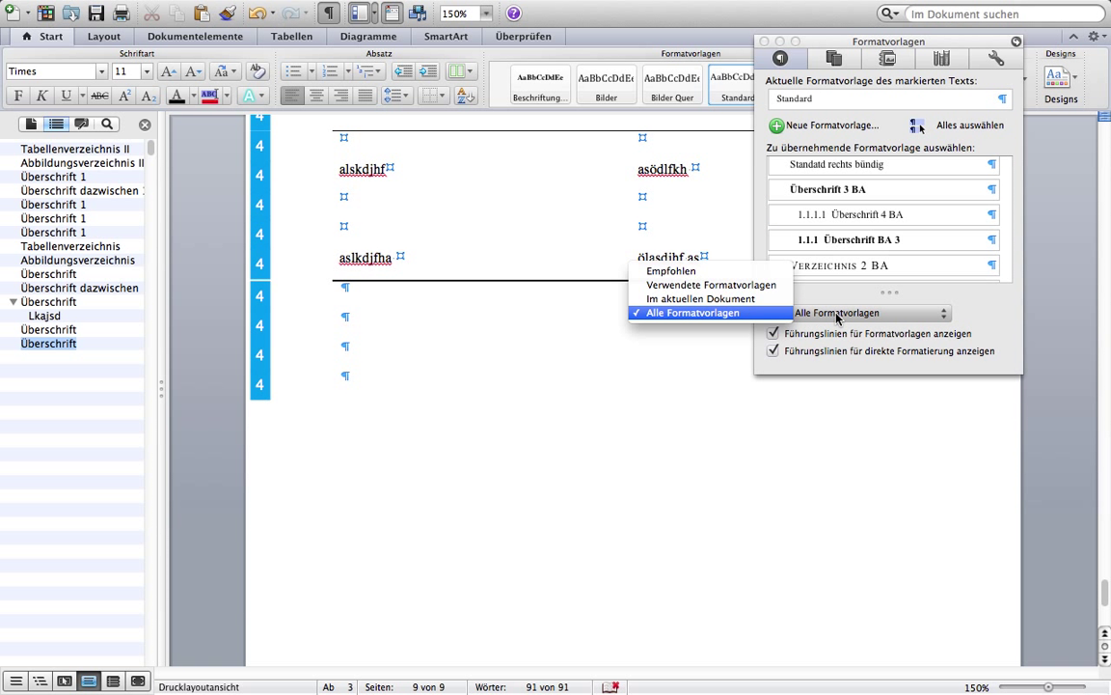
left_click(743, 287)
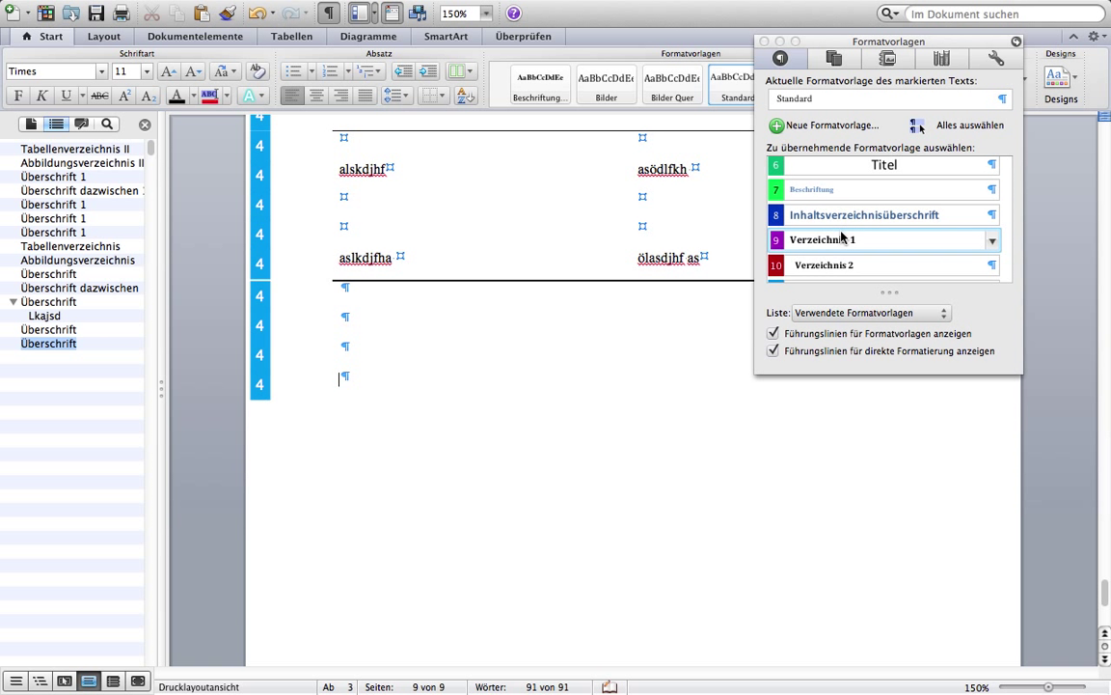
scroll(850, 224, "up", 2)
scroll(844, 227, "up", 3)
left_click(844, 228)
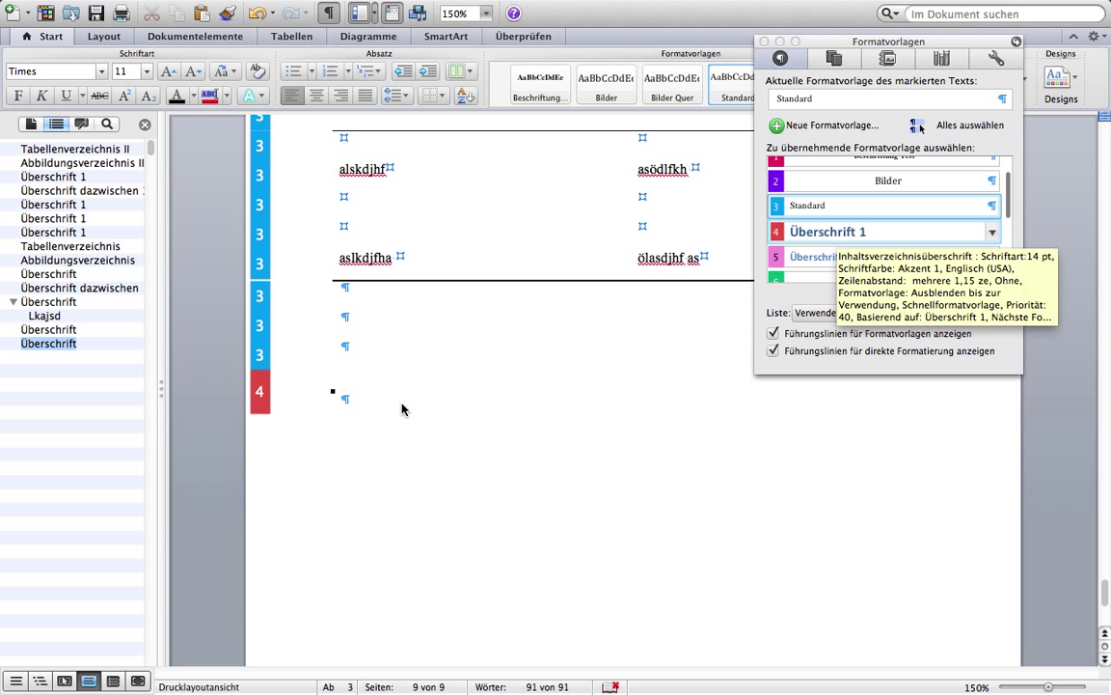
Title the heading 'Formeln' and add two empty Standard paragraphs beneath it
left_click(350, 403)
type("F")
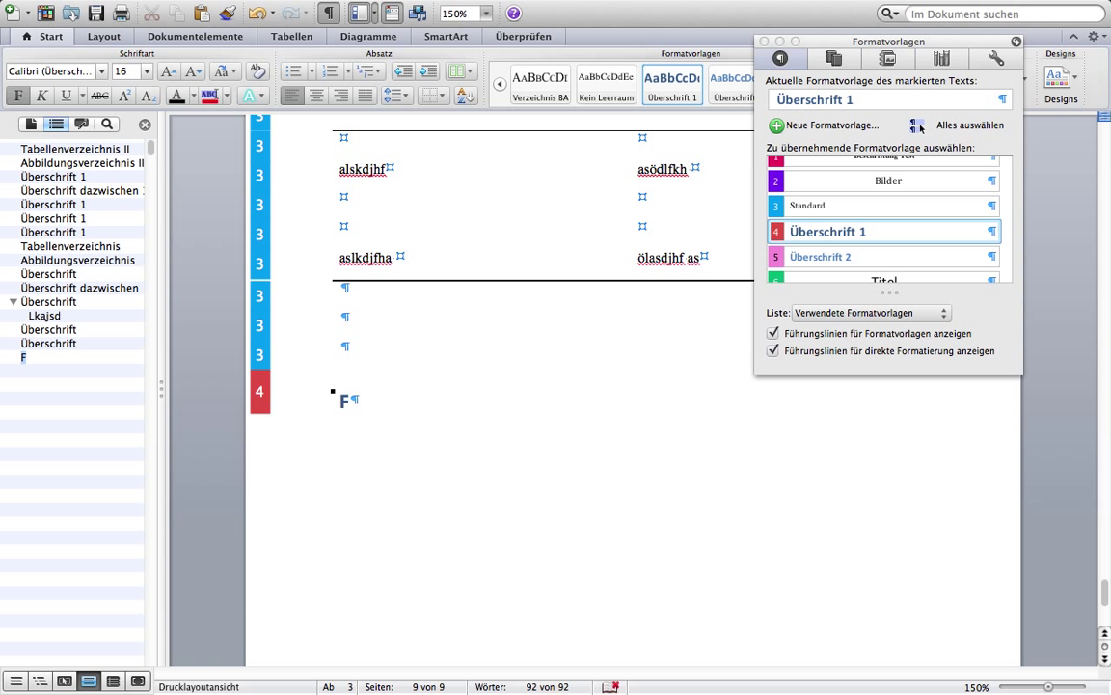
type("ormeln")
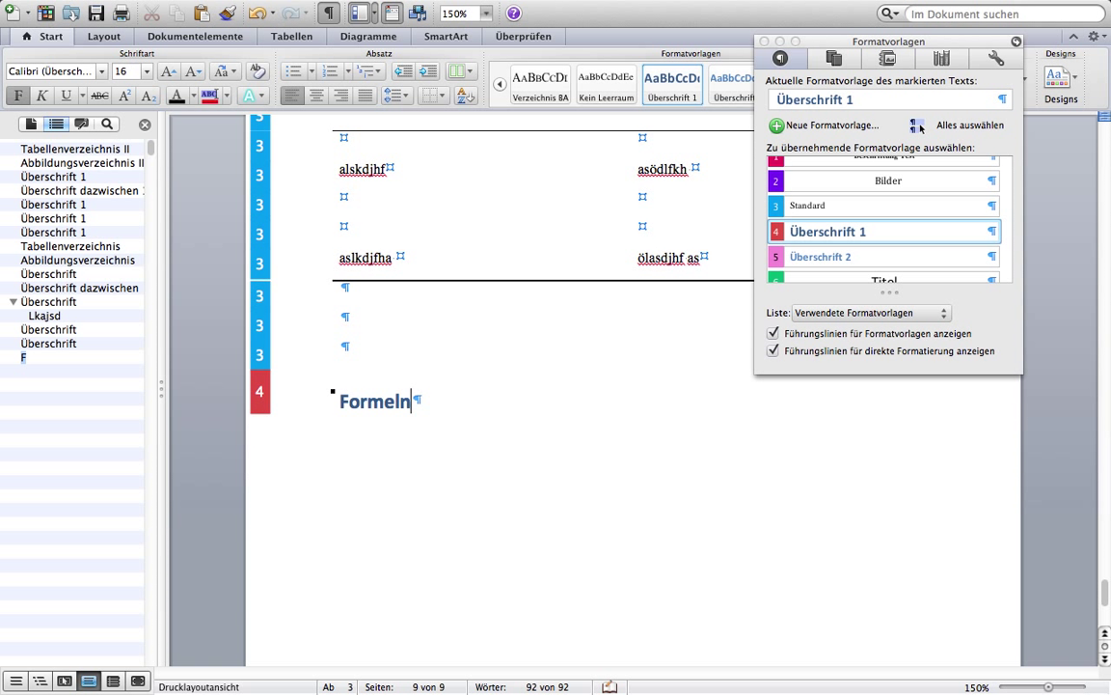
key("Return")
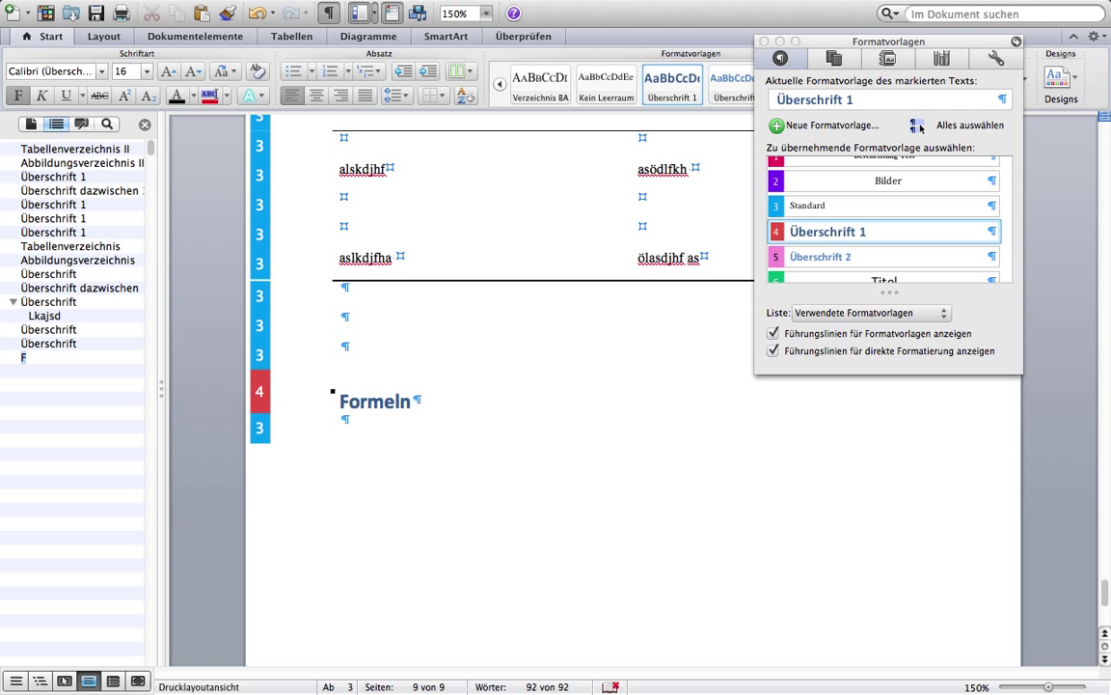
left_click(356, 427)
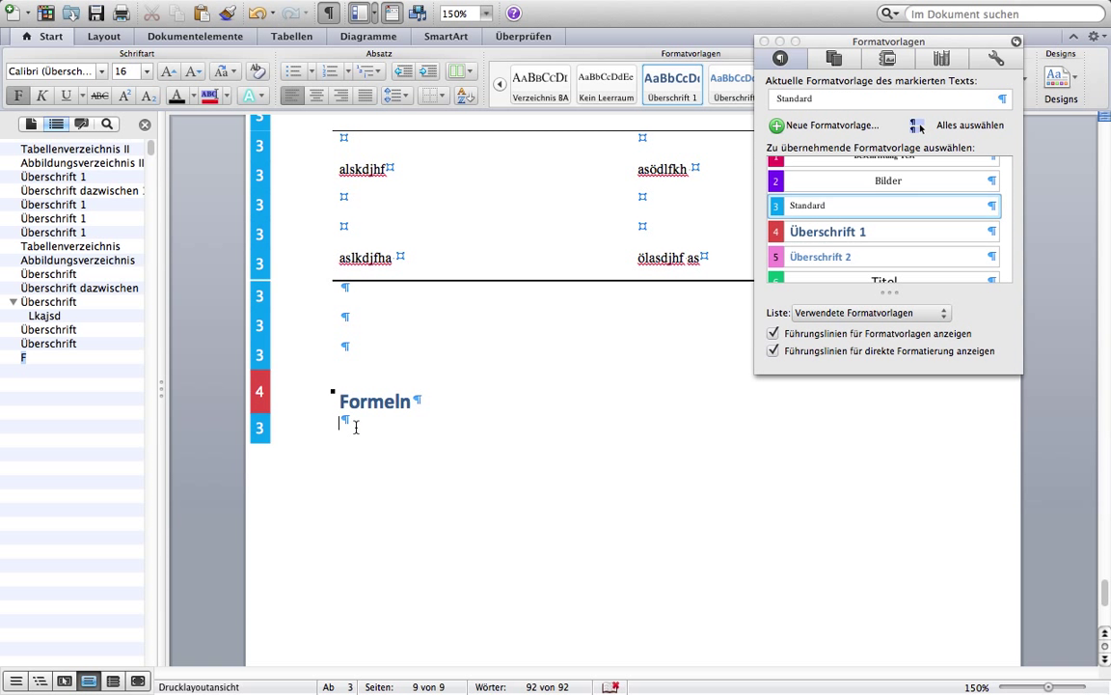
key("Return")
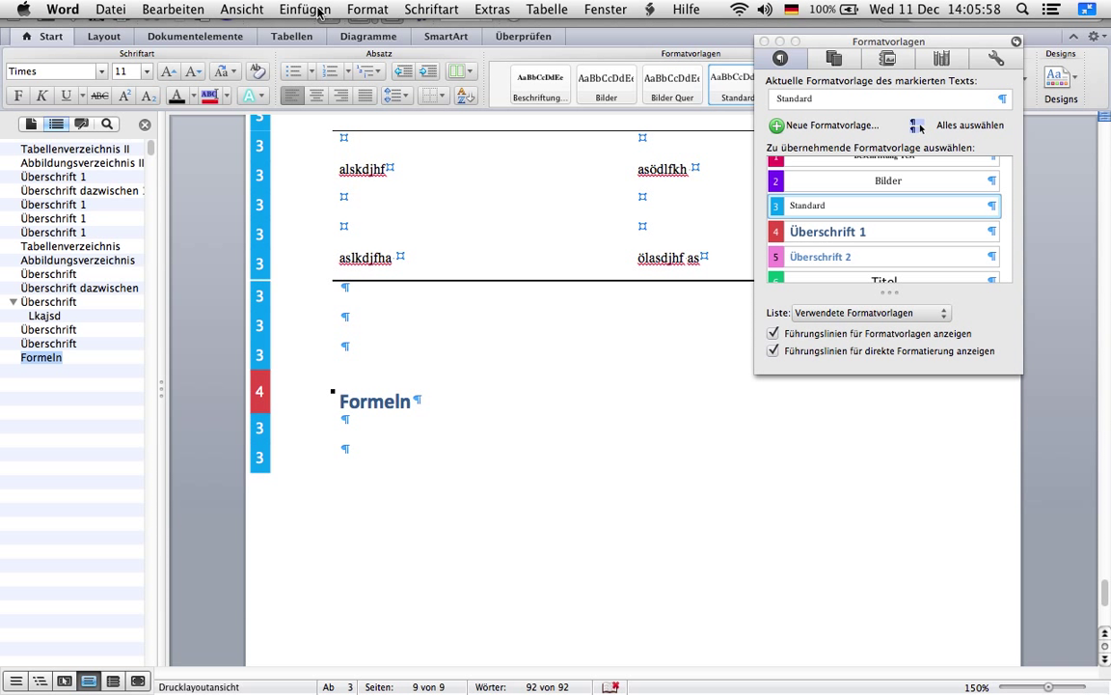
Insert the equation a + b = 1 under Formeln, then a second empty equation below it
left_click(317, 10)
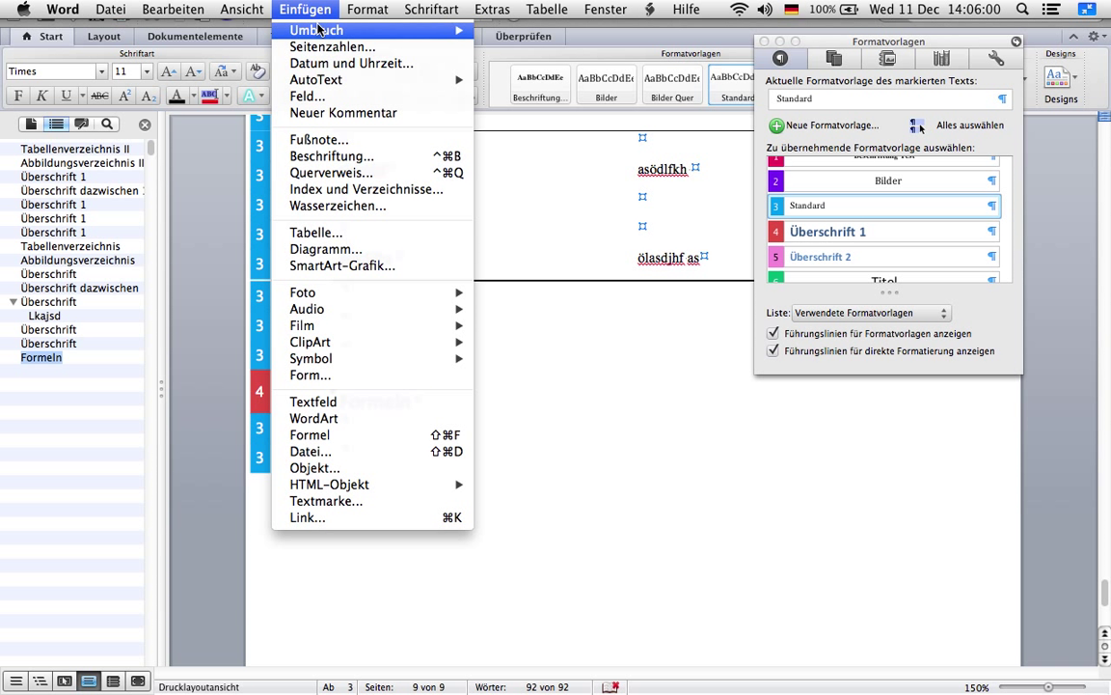
left_click(422, 440)
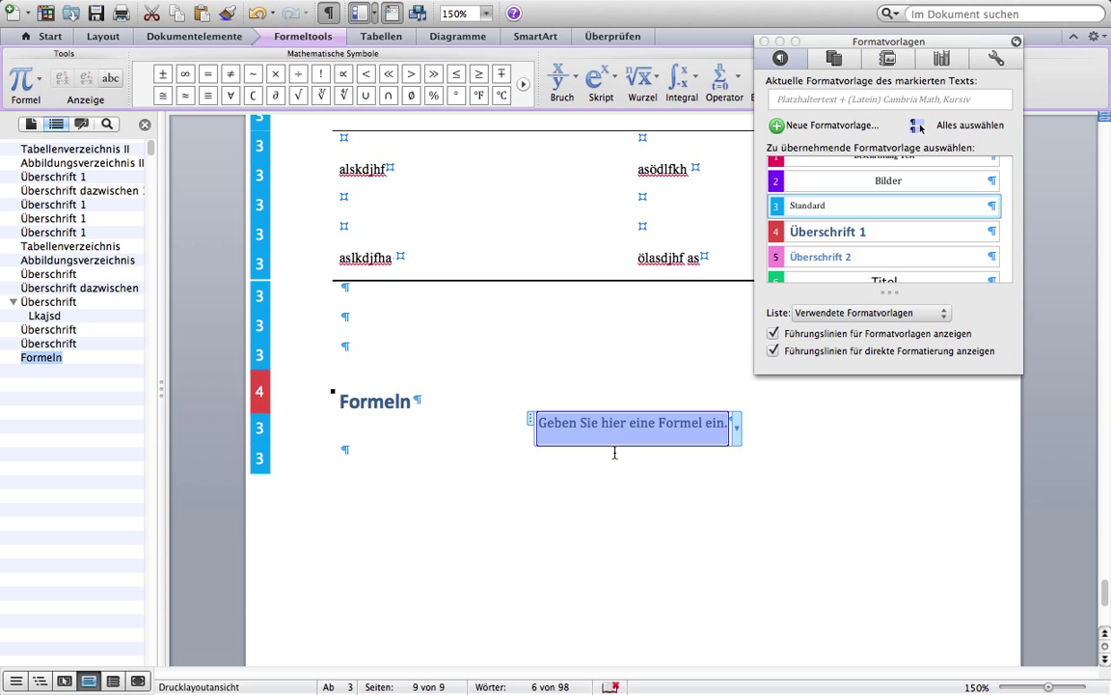
type("a ")
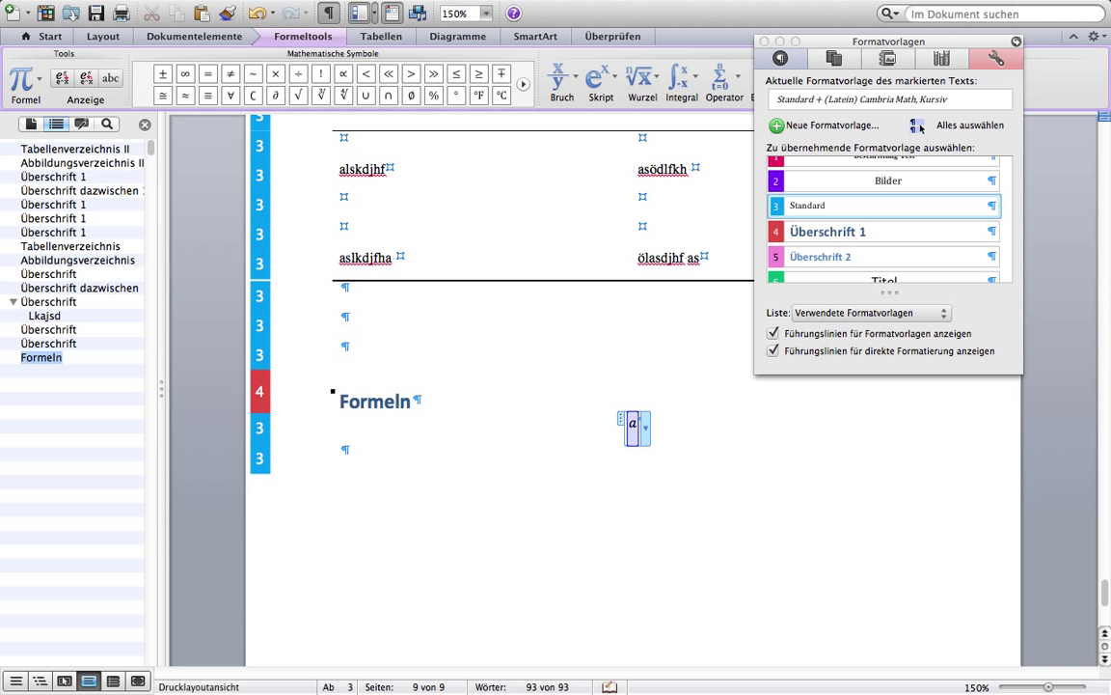
type("+ b ")
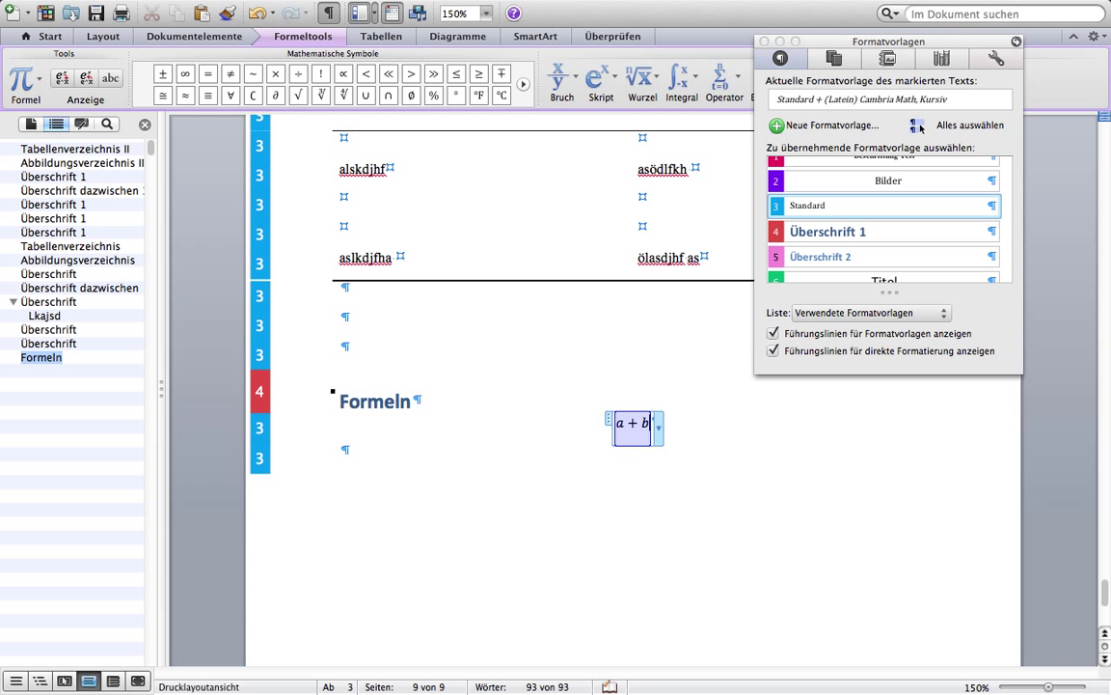
type("= 1")
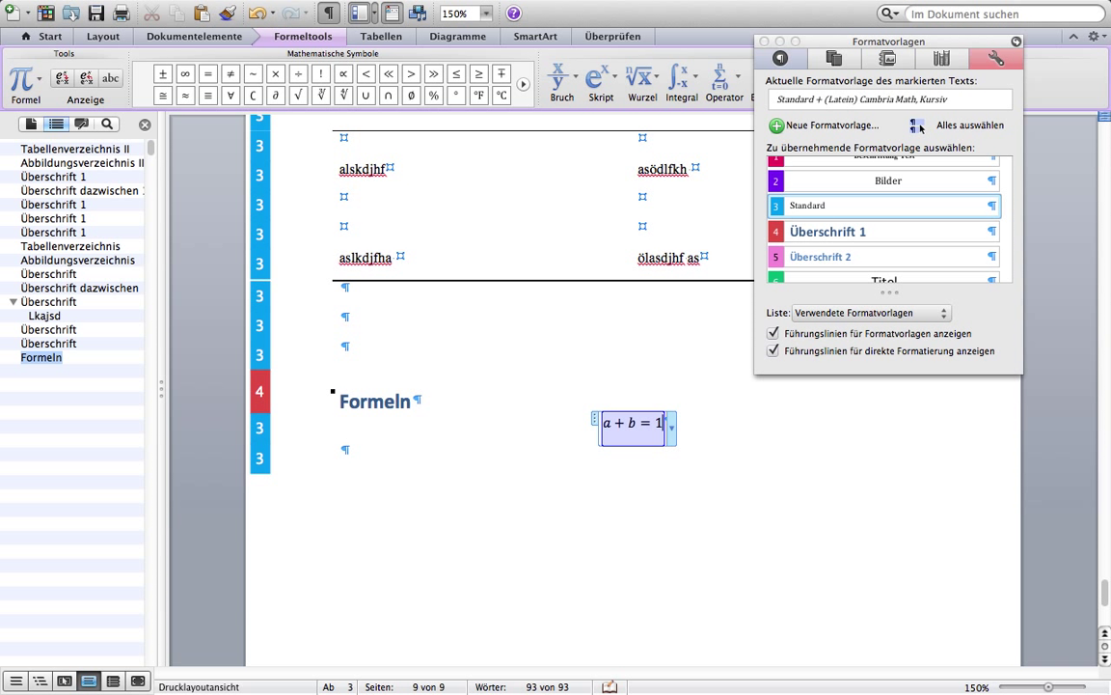
key("Right")
key("Return")
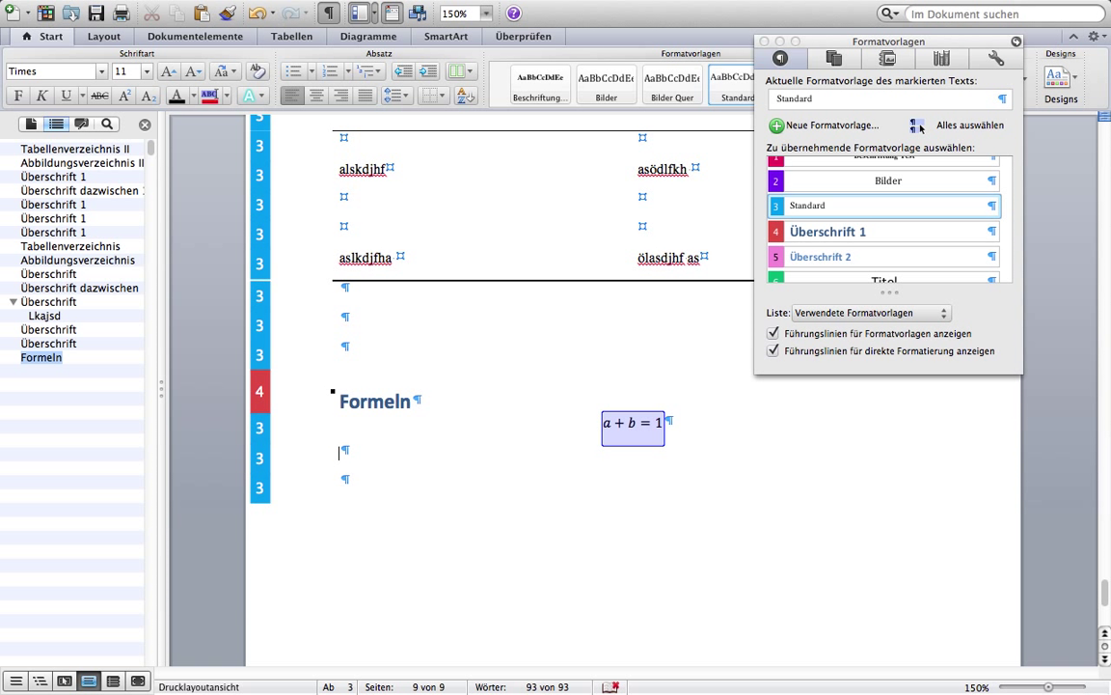
key("ctrl+equal")
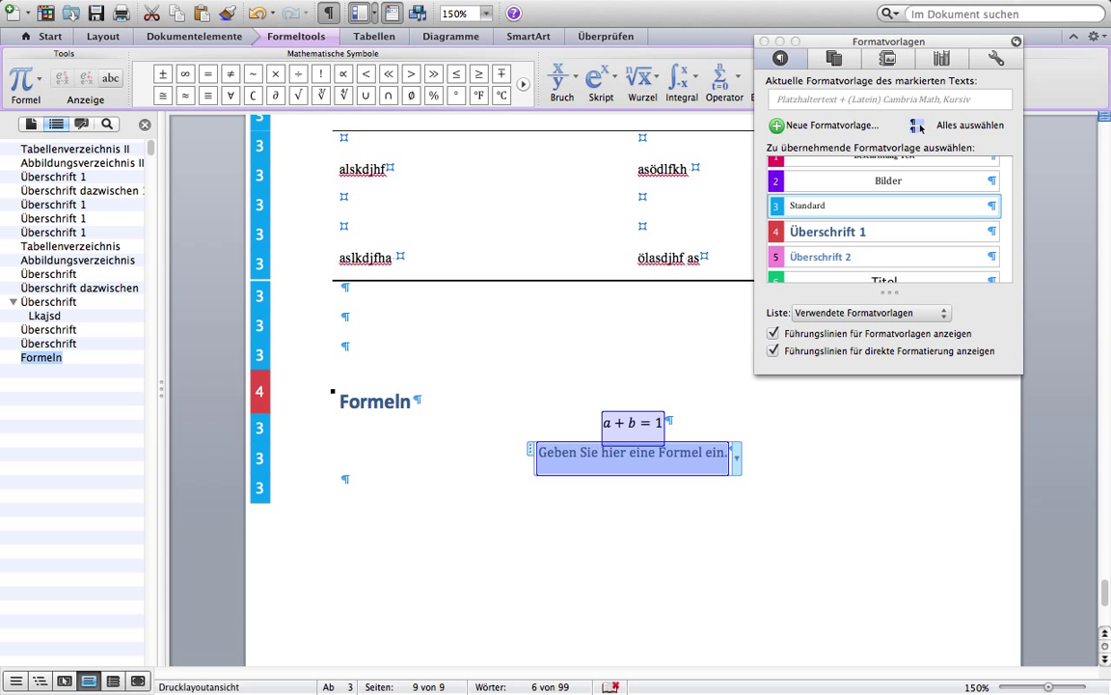
Type x in the second equation and cycle the keyboard input source back to U.S
type("x")
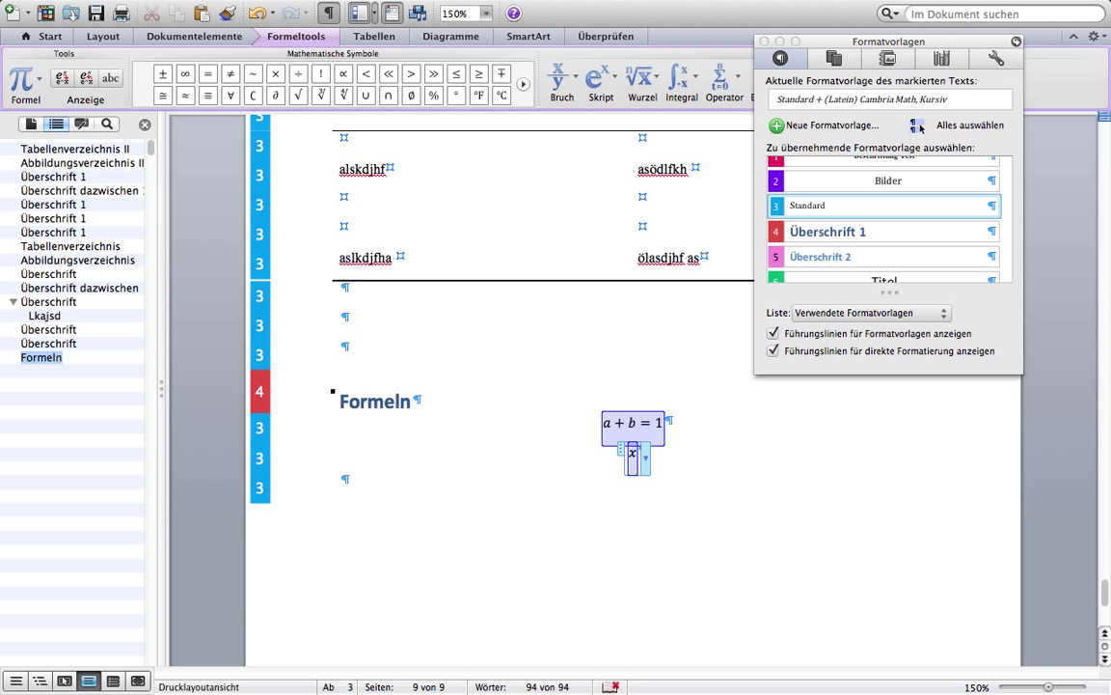
key("ctrl+space")
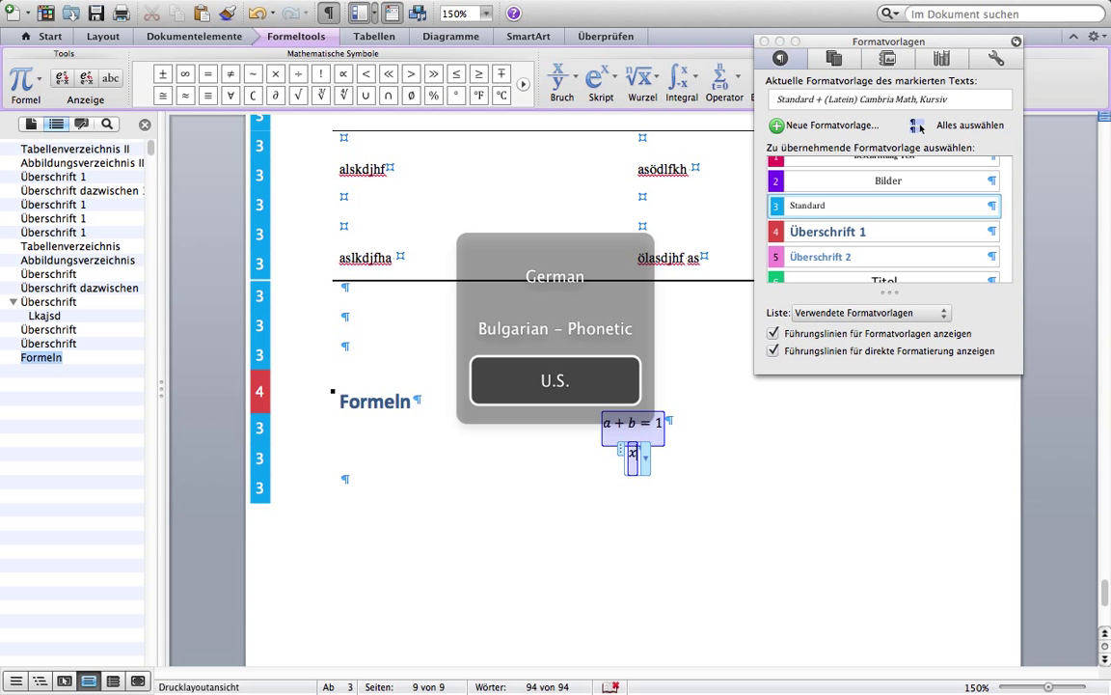
key("ctrl+space")
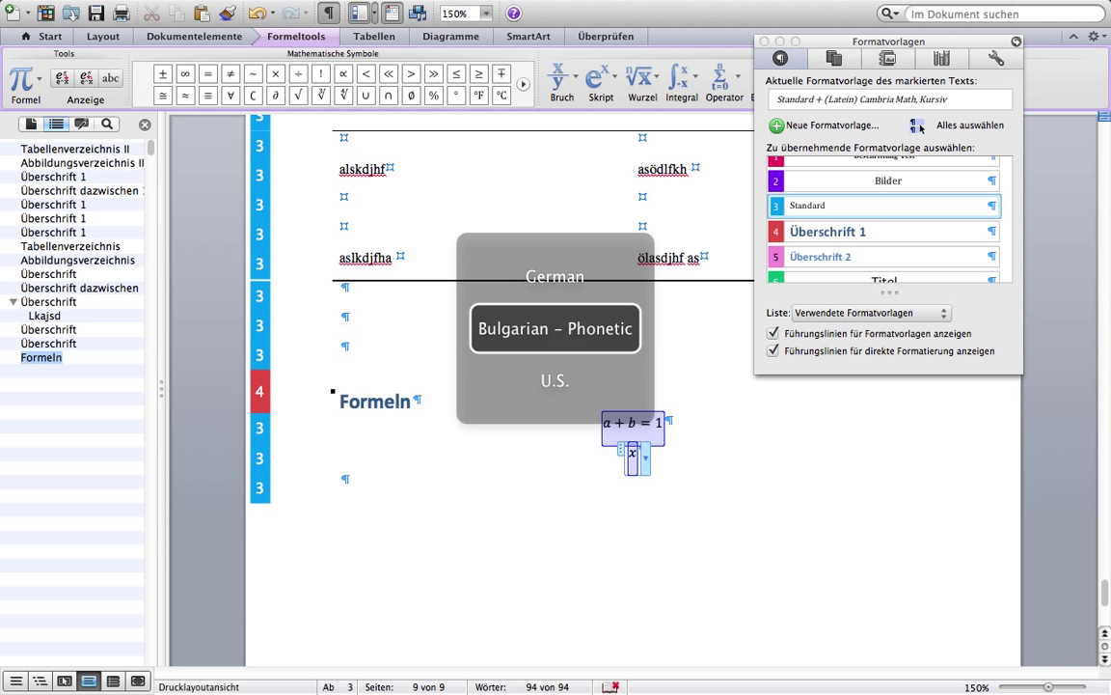
key("ctrl+space")
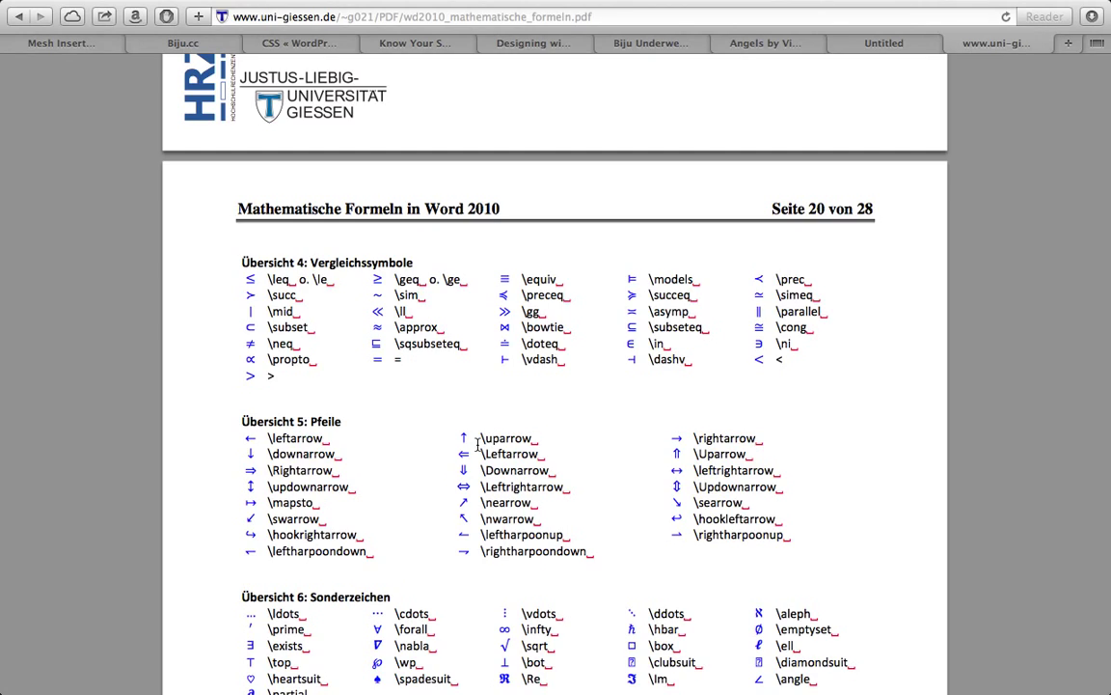
Scroll the formulas PDF to the Übersicht 5–9 tables, then return to Word
scroll(477, 444, "up", 10)
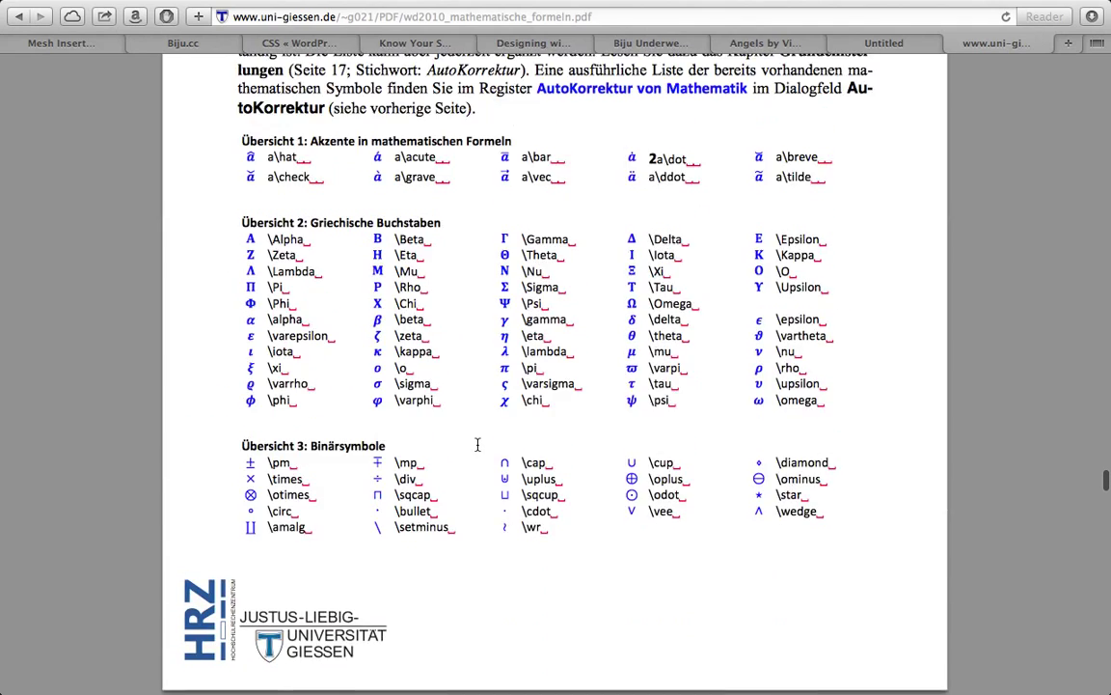
scroll(476, 444, "up", 3)
scroll(476, 443, "up", 3)
scroll(476, 443, "up", 2)
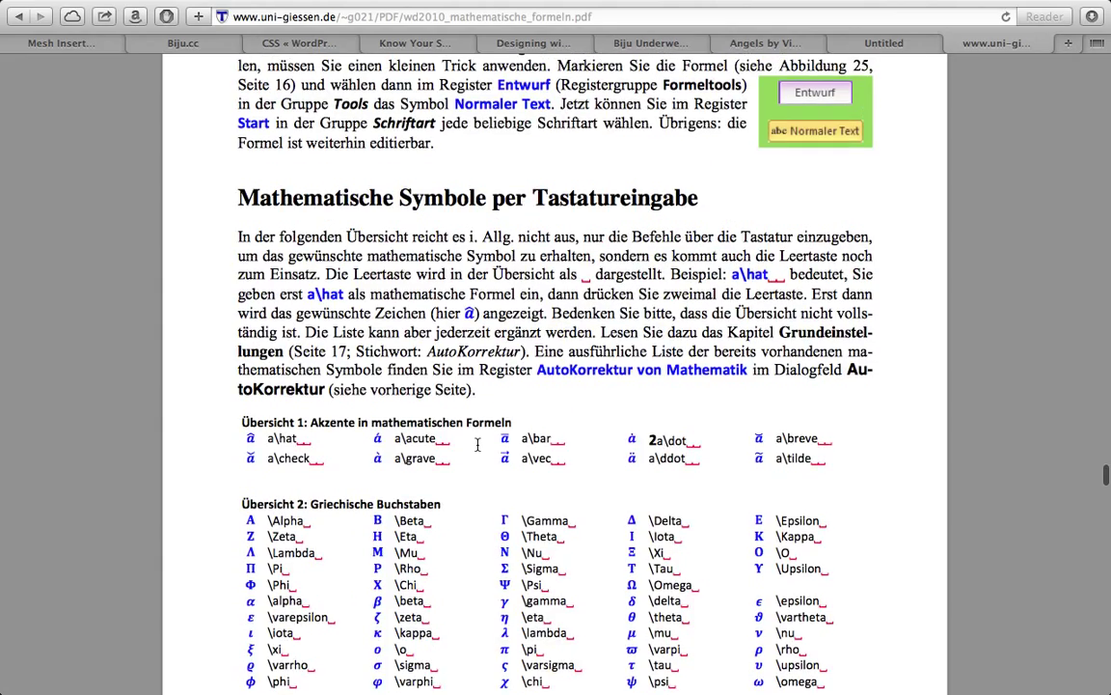
scroll(477, 444, "up", 1)
scroll(477, 444, "up", 2)
scroll(476, 444, "up", 4)
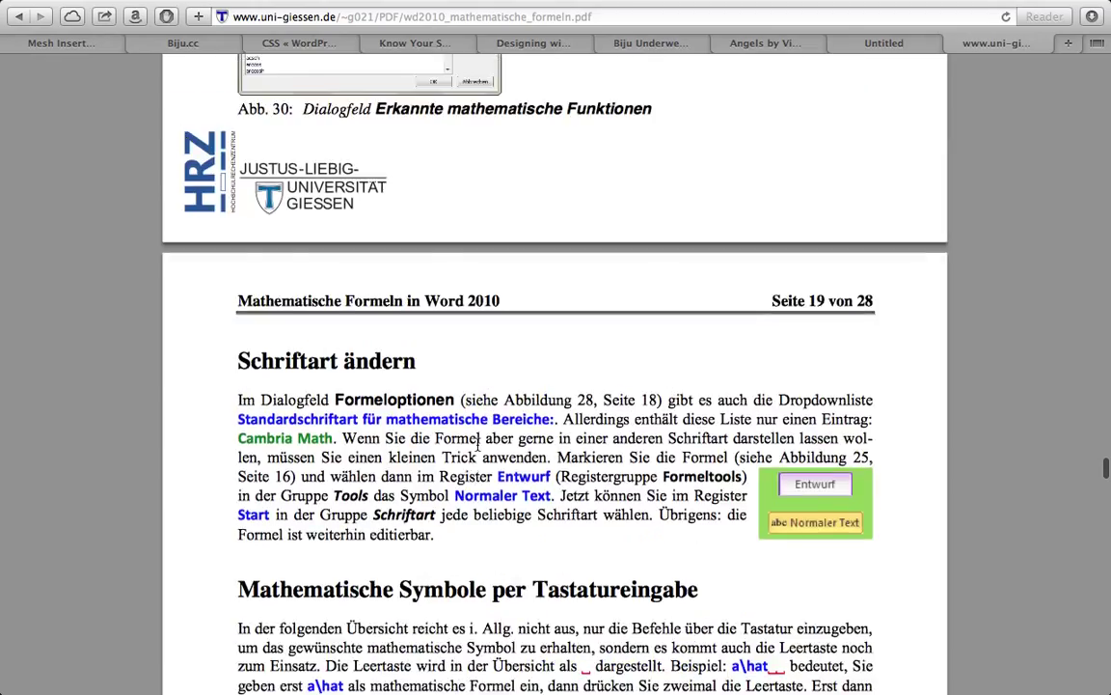
scroll(477, 444, "up", 10)
scroll(477, 444, "up", 3)
scroll(477, 444, "up", 8)
scroll(476, 443, "down", 20)
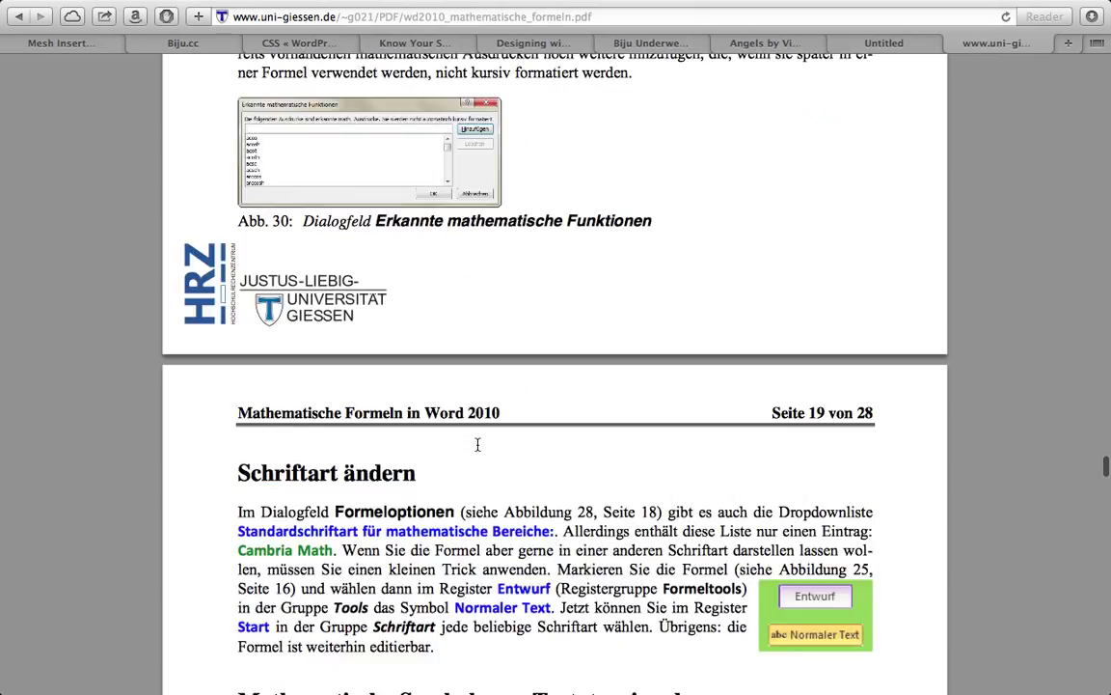
scroll(477, 444, "down", 9)
scroll(476, 444, "down", 2)
scroll(477, 444, "down", 8)
scroll(476, 444, "down", 3)
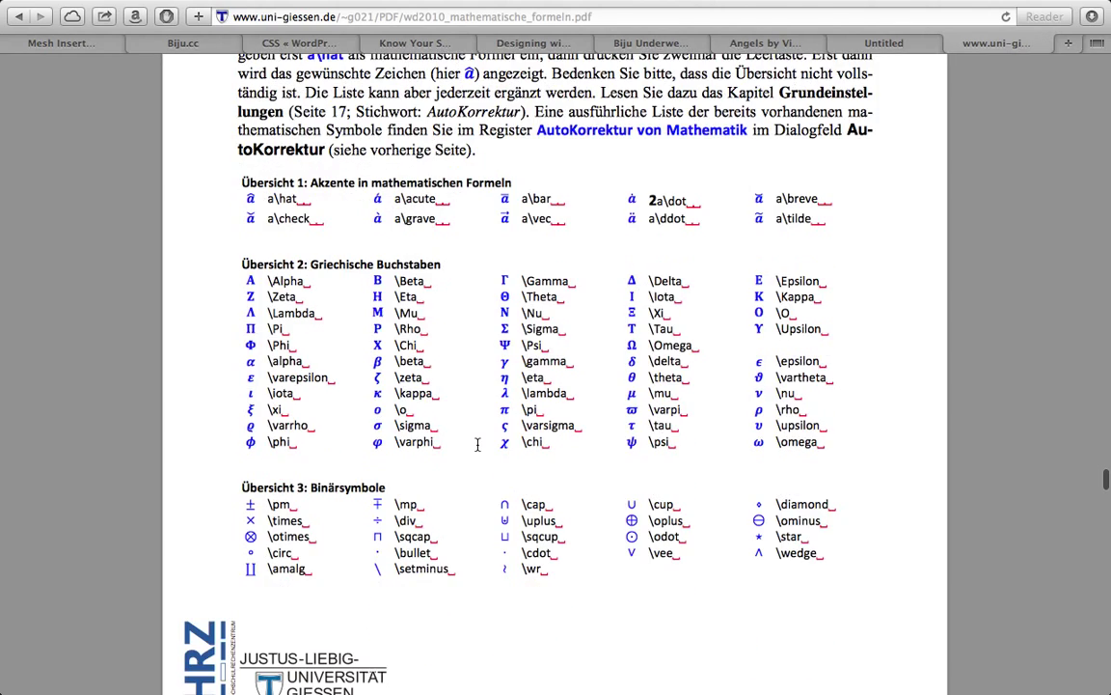
scroll(477, 444, "down", 1)
scroll(476, 444, "down", 4)
scroll(477, 444, "down", 7)
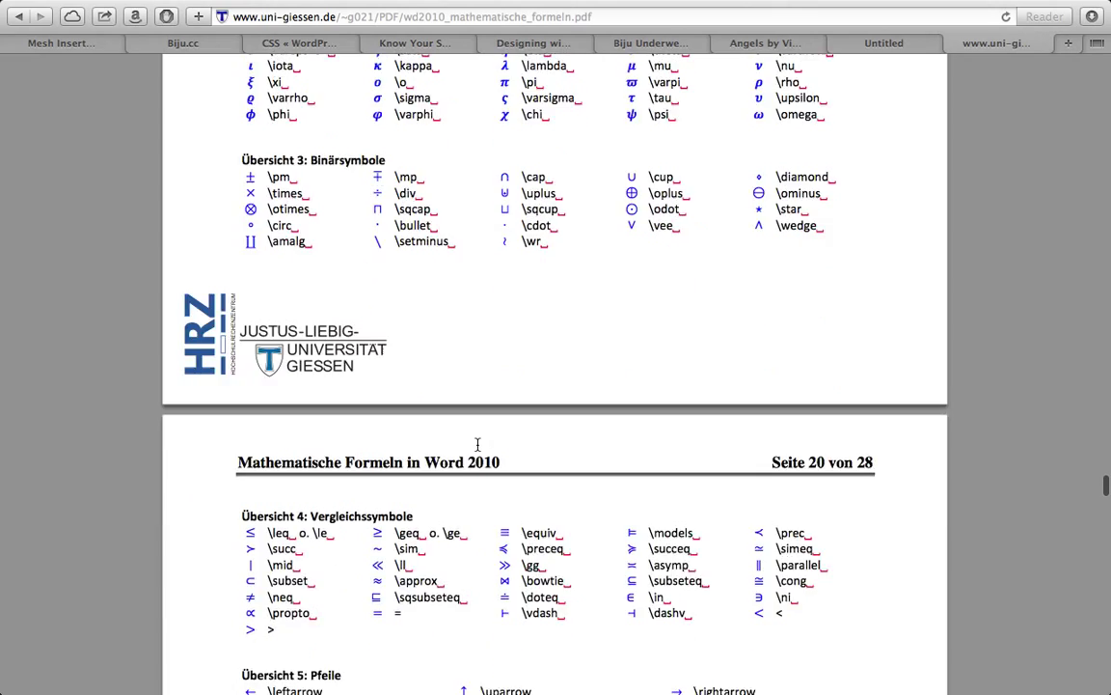
scroll(477, 444, "down", 5)
scroll(476, 444, "down", 2)
scroll(477, 444, "down", 2)
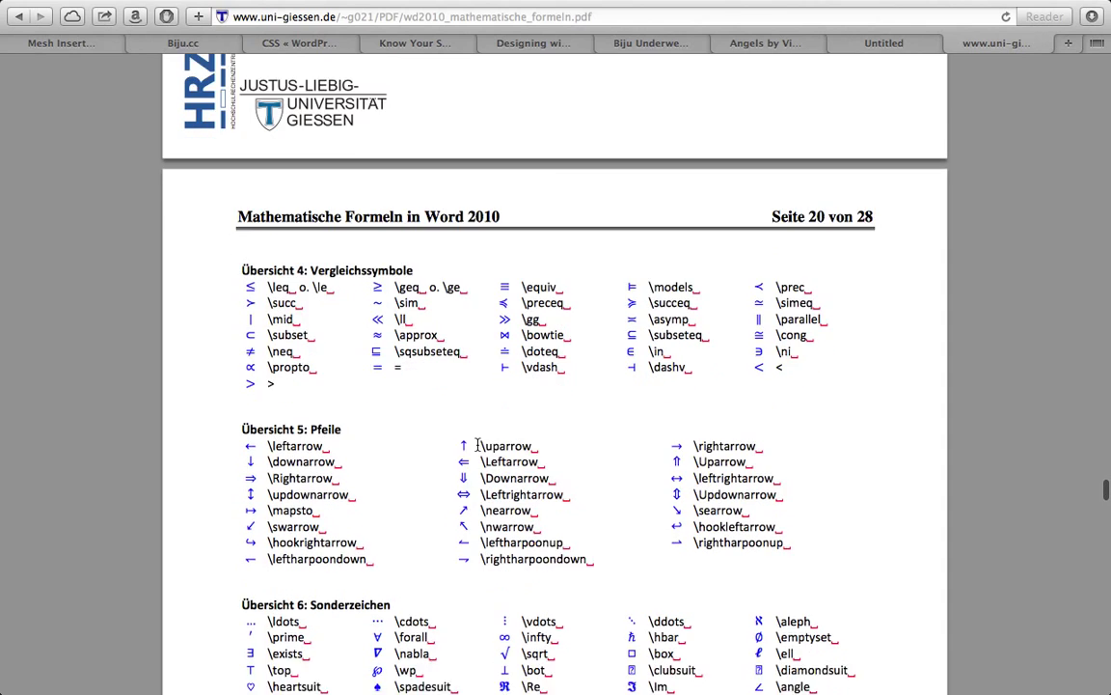
scroll(477, 443, "down", 2)
scroll(476, 444, "down", 5)
scroll(477, 444, "down", 4)
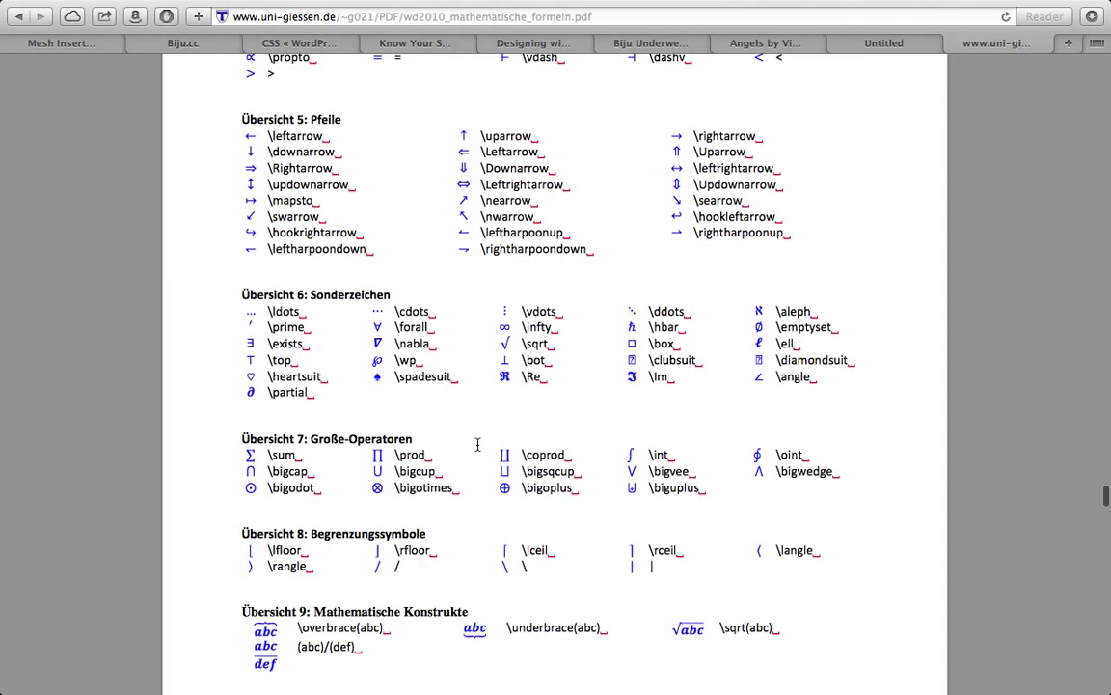
scroll(476, 444, "down", 2)
scroll(477, 444, "down", 1)
scroll(477, 444, "down", 1)
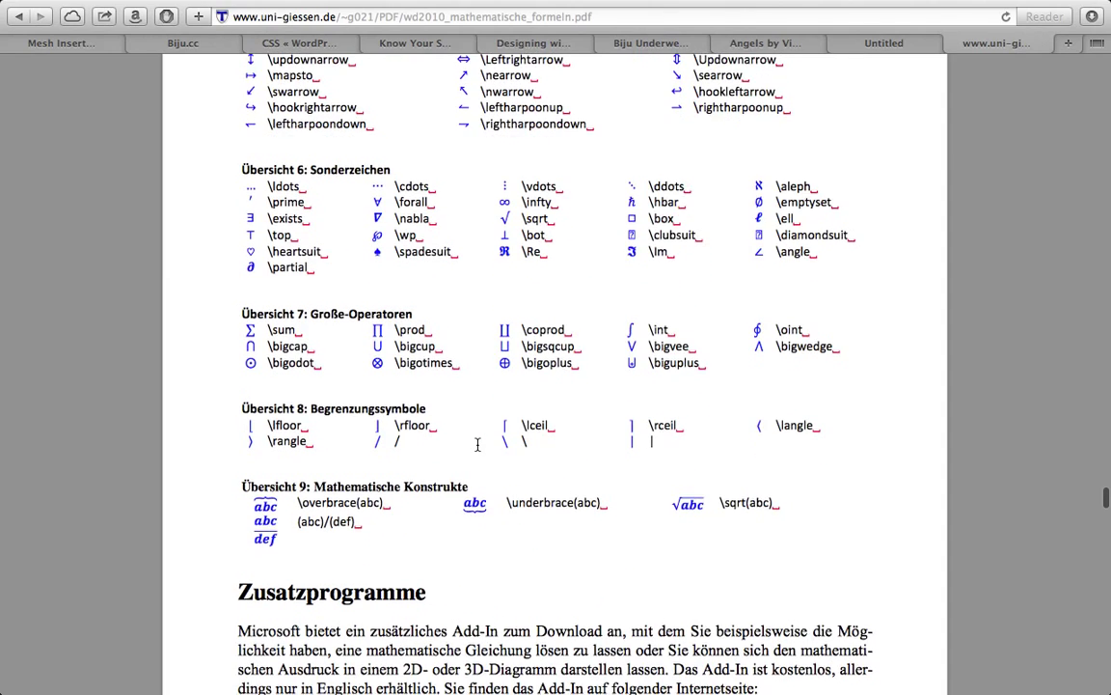
scroll(476, 444, "down", 2)
key("ctrl+Left")
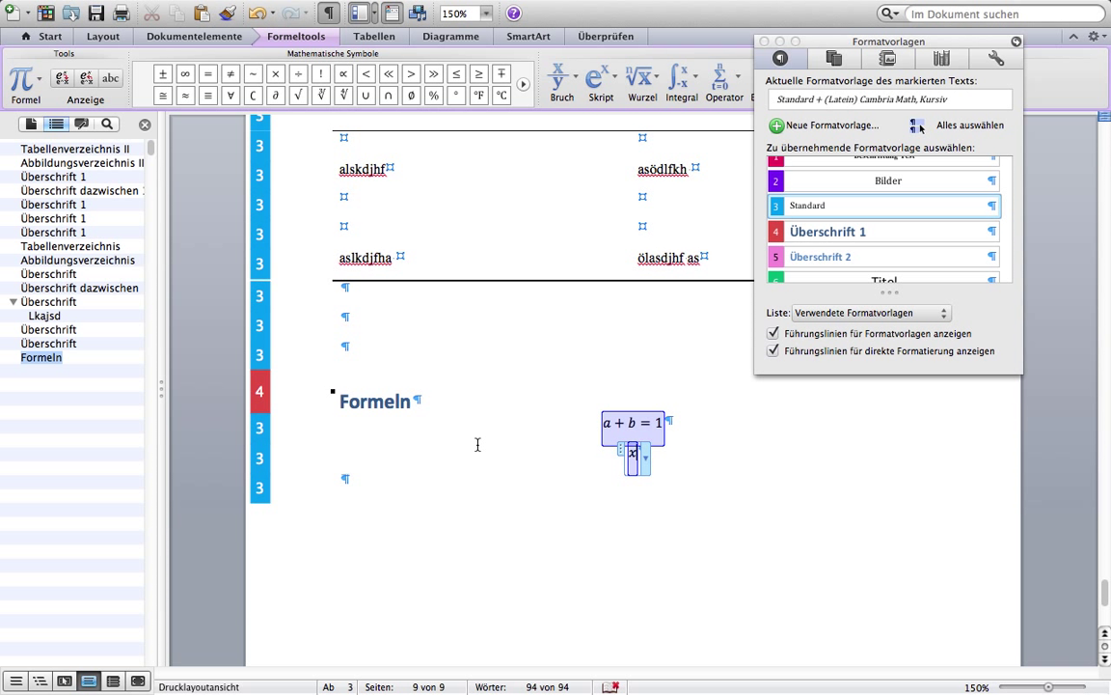
Give the x a superscript 2 followed by a plus sign, making x² +
type("^")
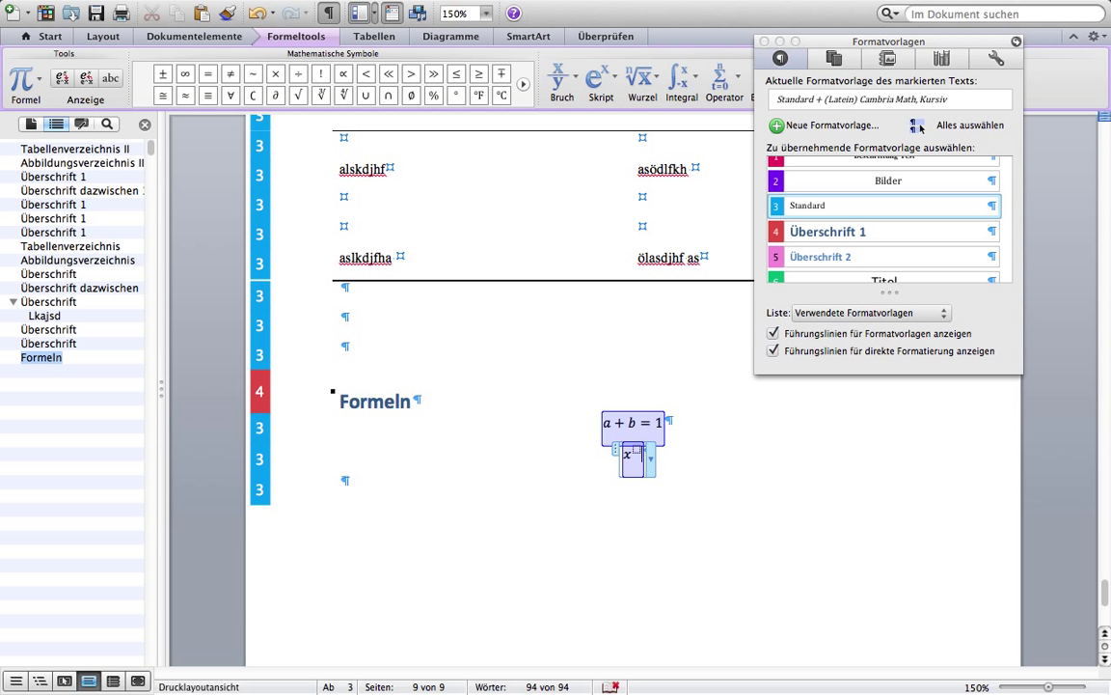
type("2")
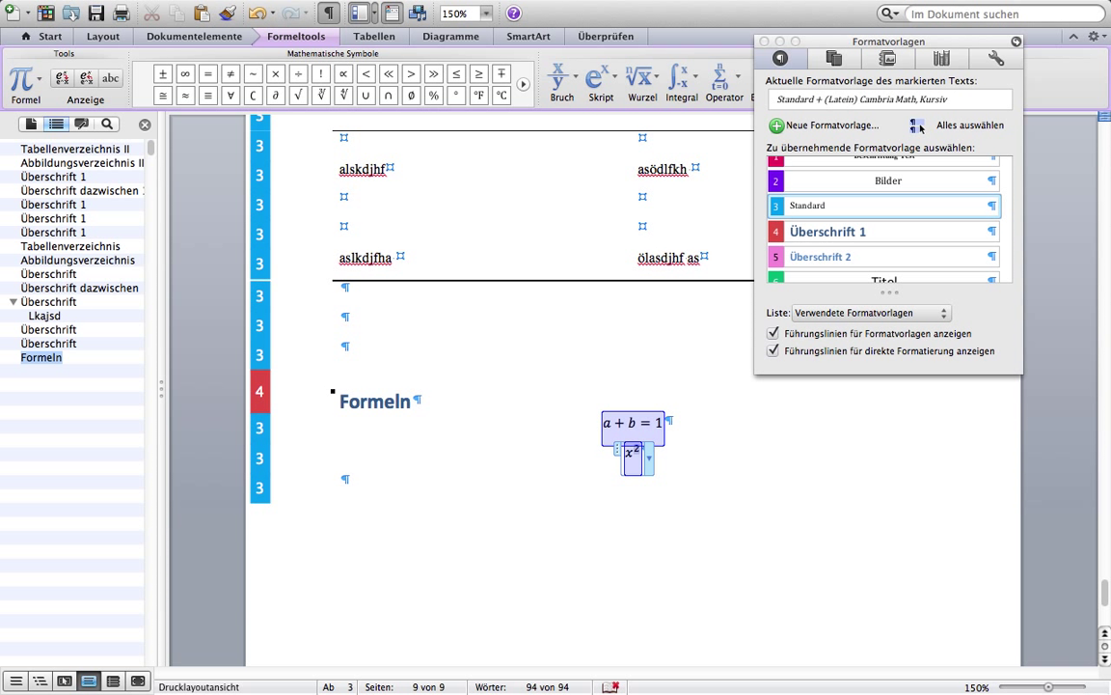
type("=")
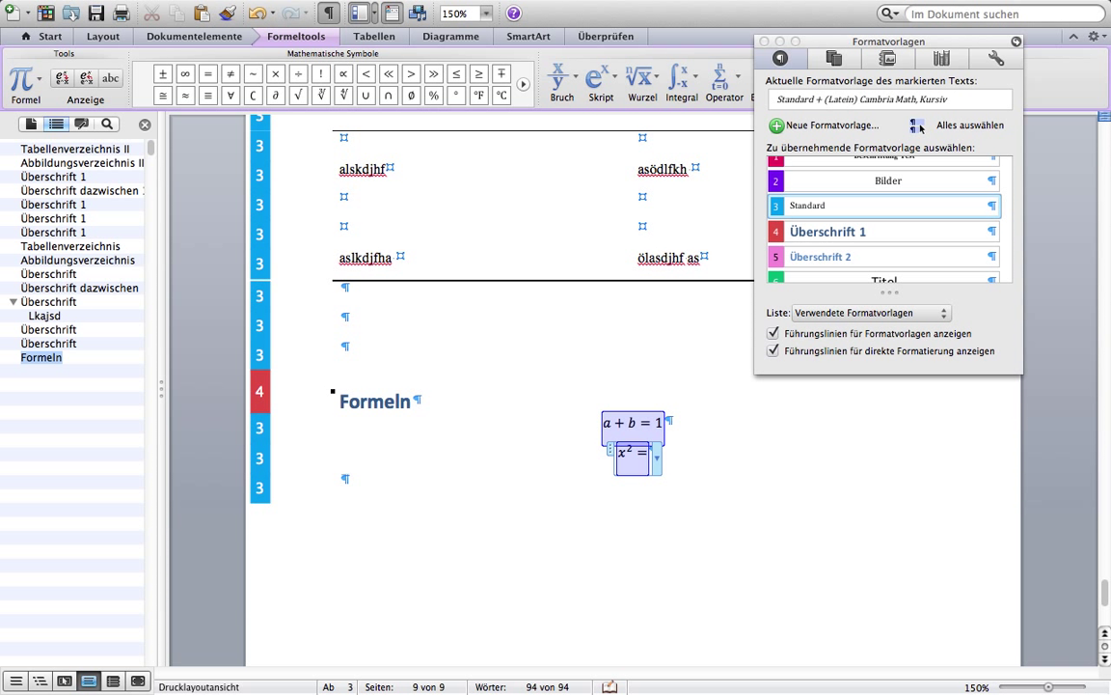
key("BackSpace")
type("-")
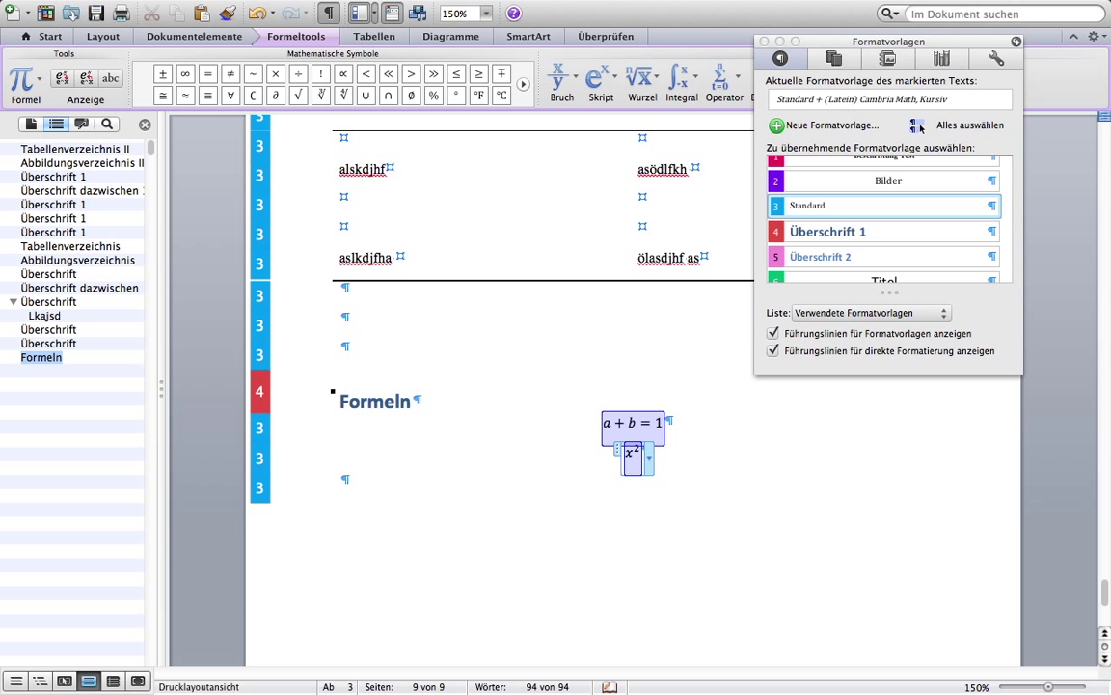
key("BackSpace")
type("+")
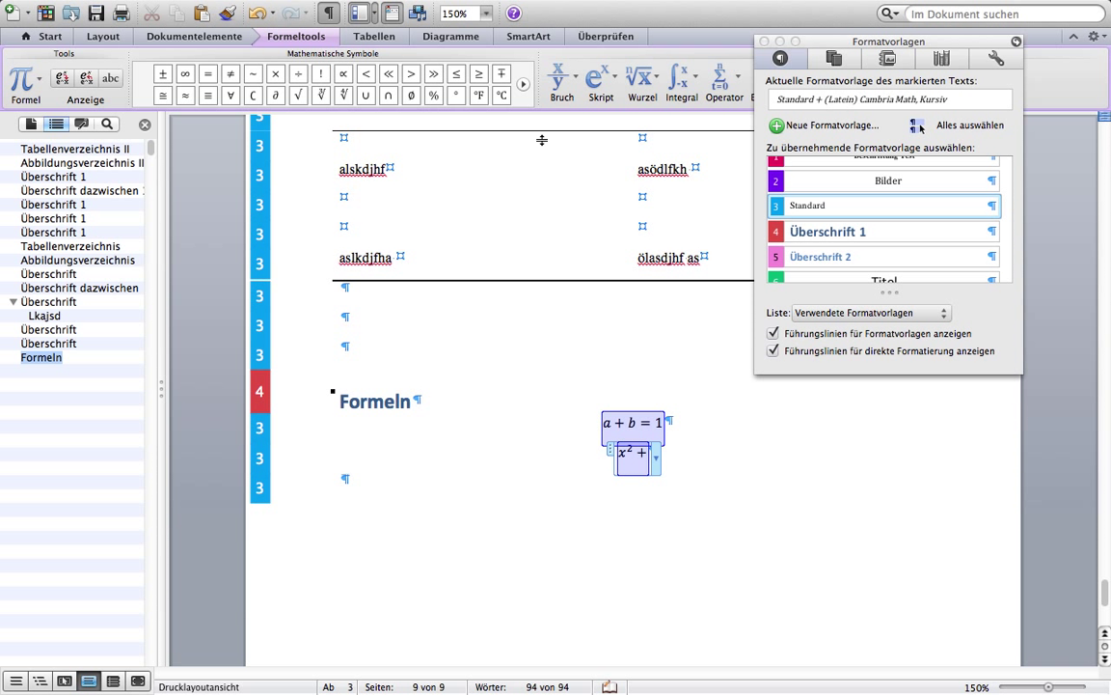
Move the styles palette aside and extend the equation with x and x3 to read x² + xx³
left_click_drag(843, 46, 911, 191)
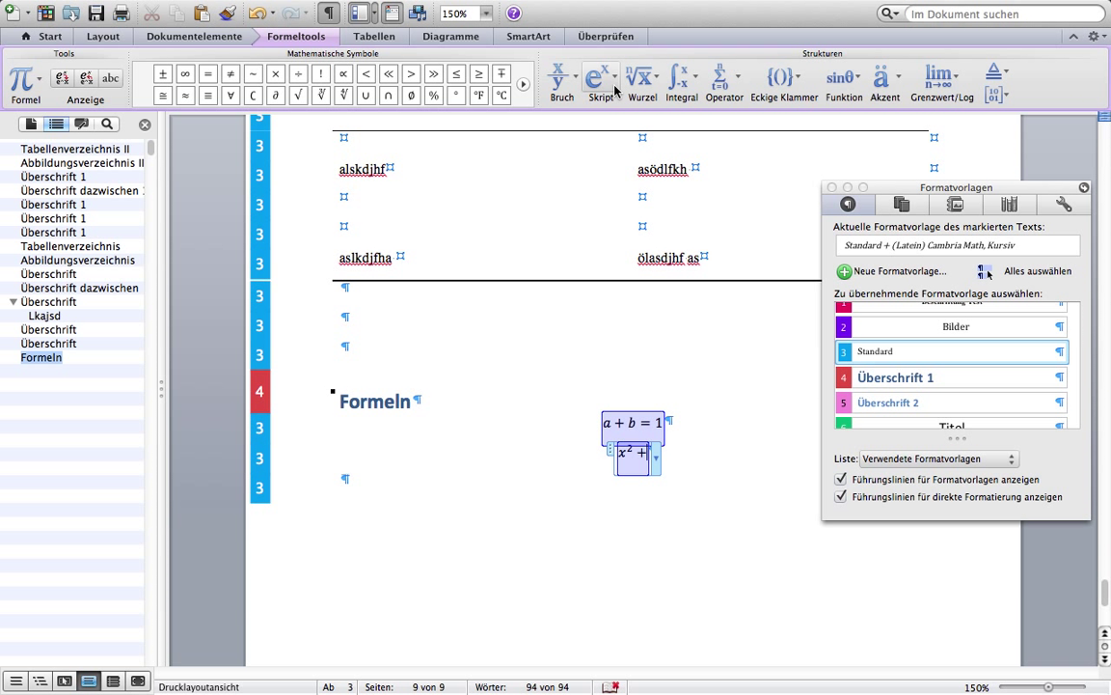
type(" x")
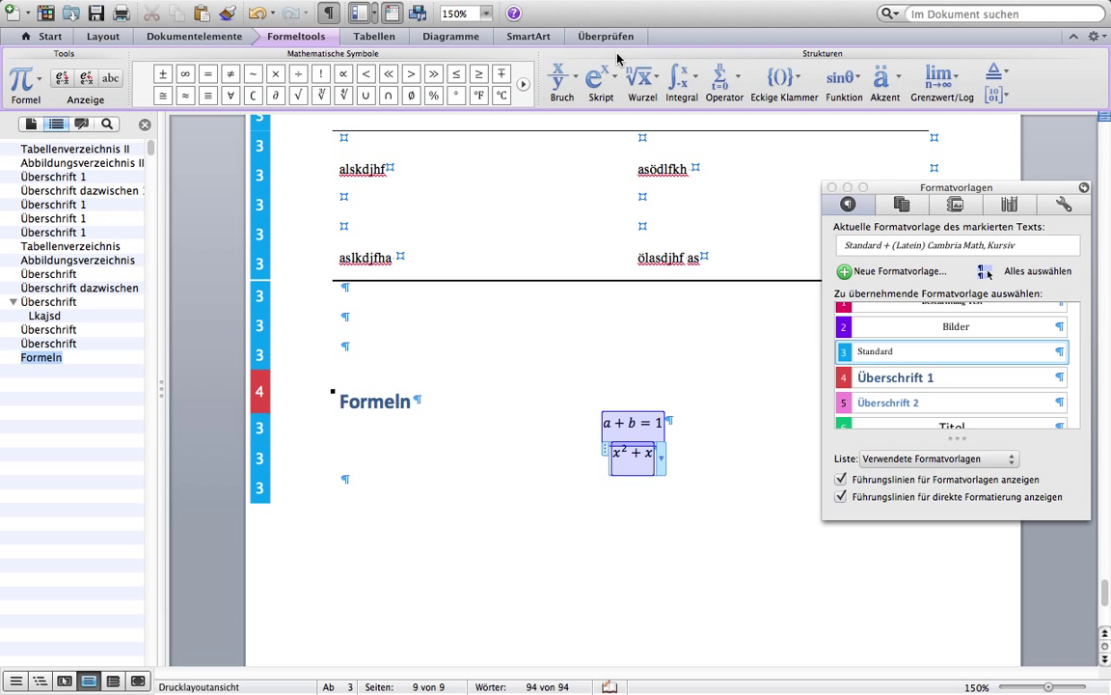
left_click(609, 76)
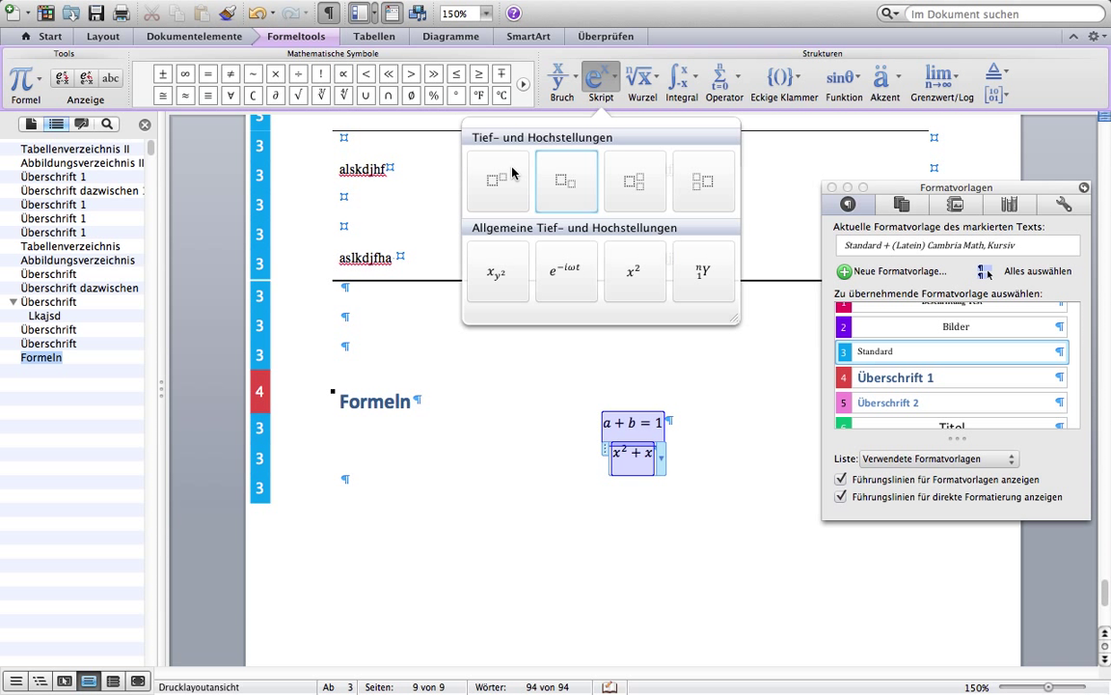
key("Escape")
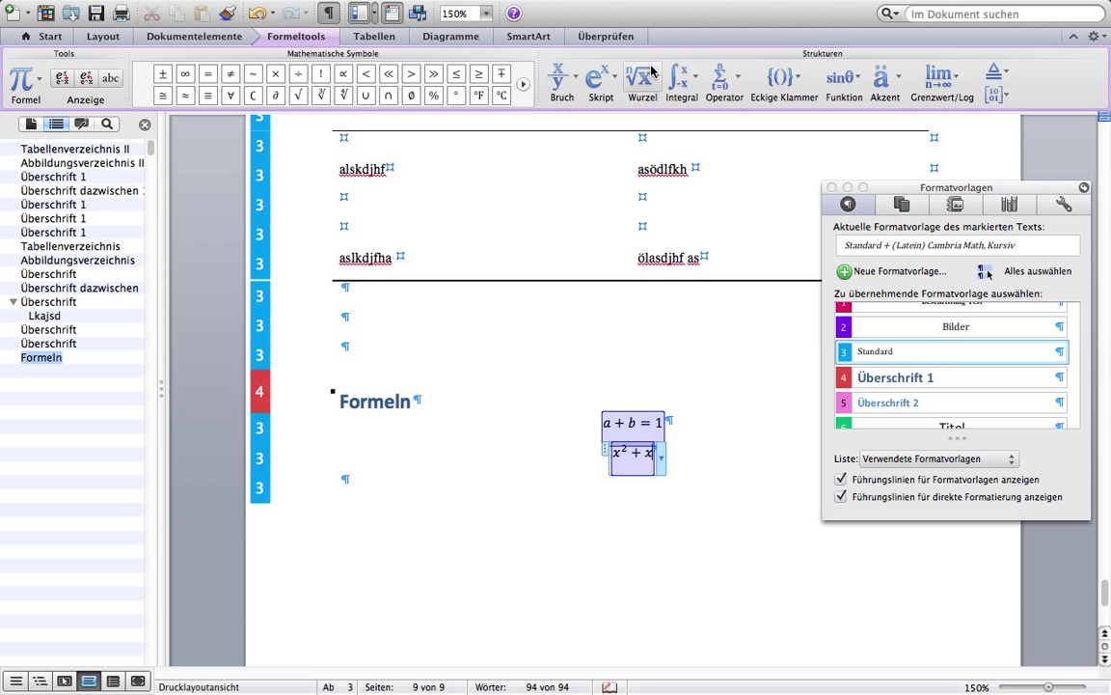
left_click(600, 77)
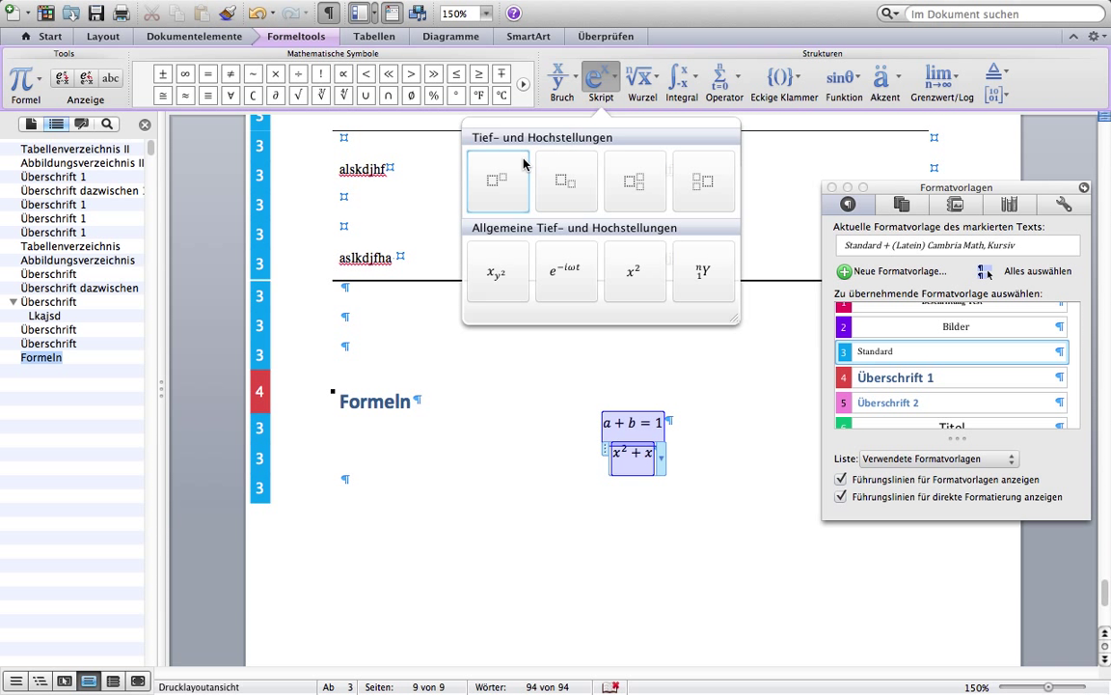
key("Escape")
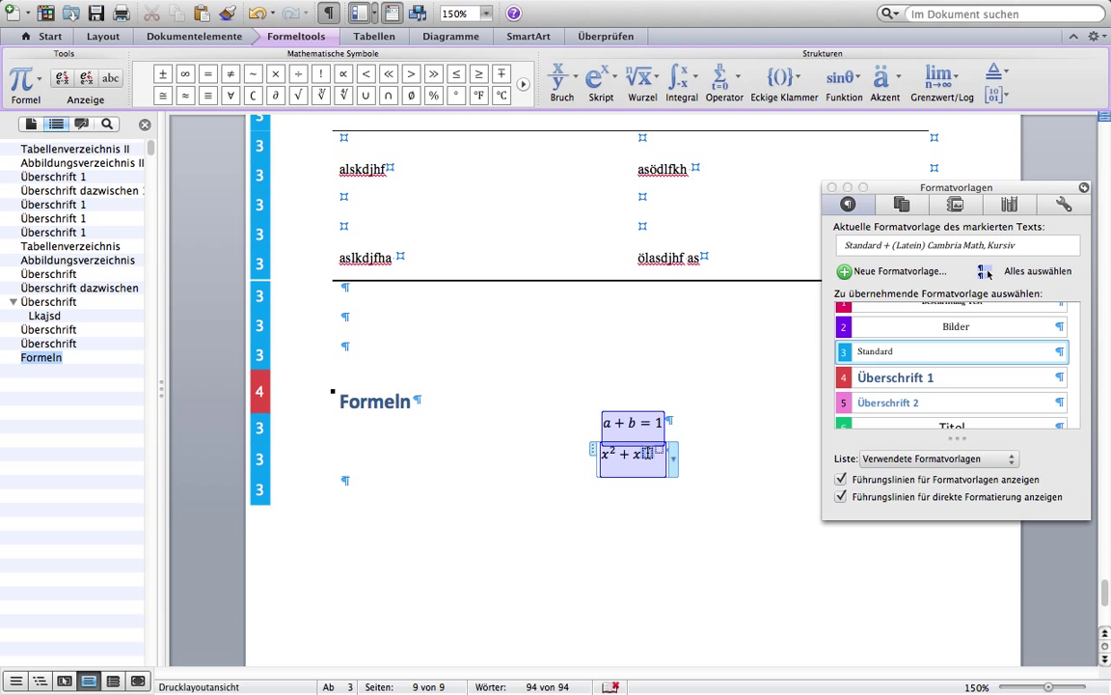
type("x")
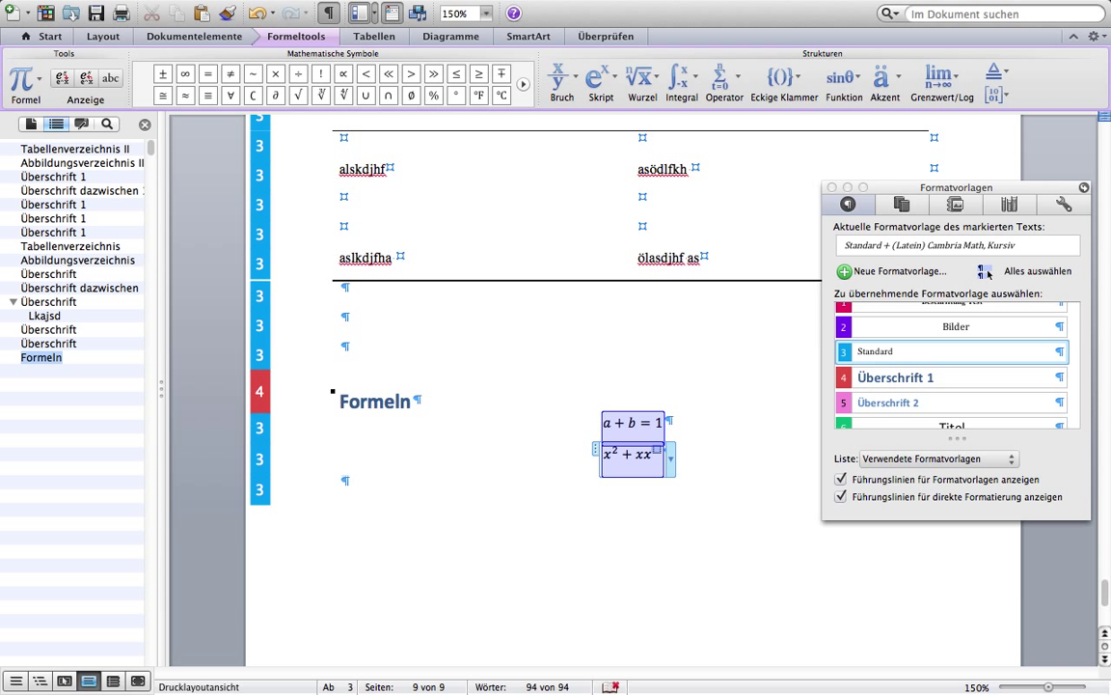
type("3")
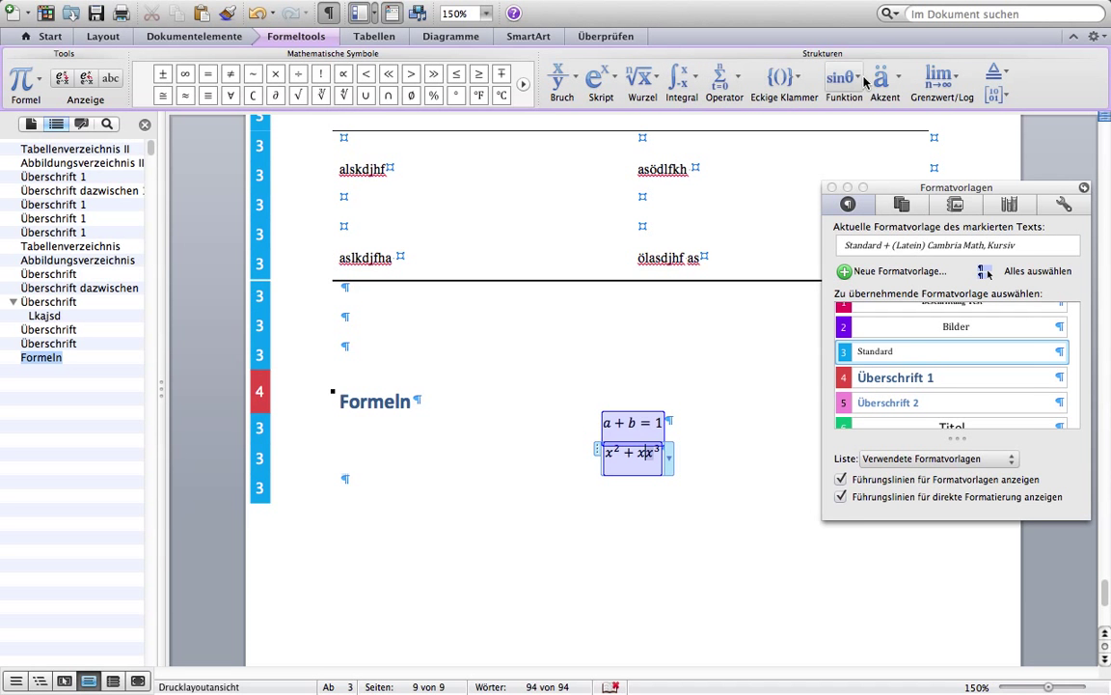
left_click(894, 81)
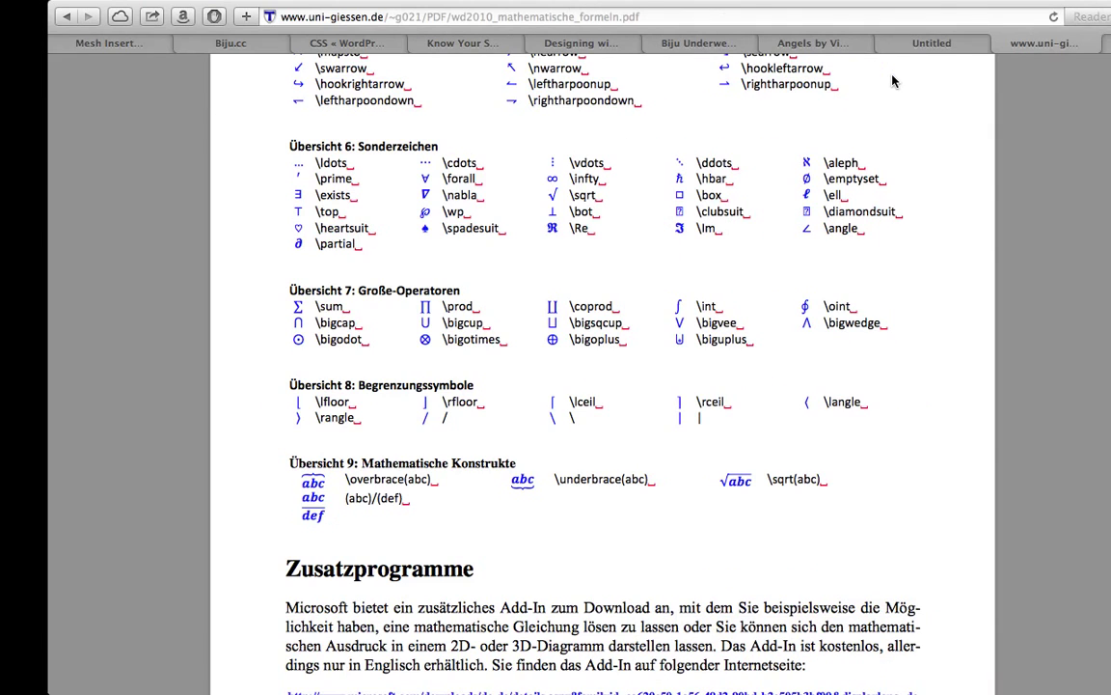
Scroll the formulas PDF up to the Übersicht 1–3 tables, then return to Word
scroll(562, 244, "up", 1)
scroll(563, 244, "up", 1)
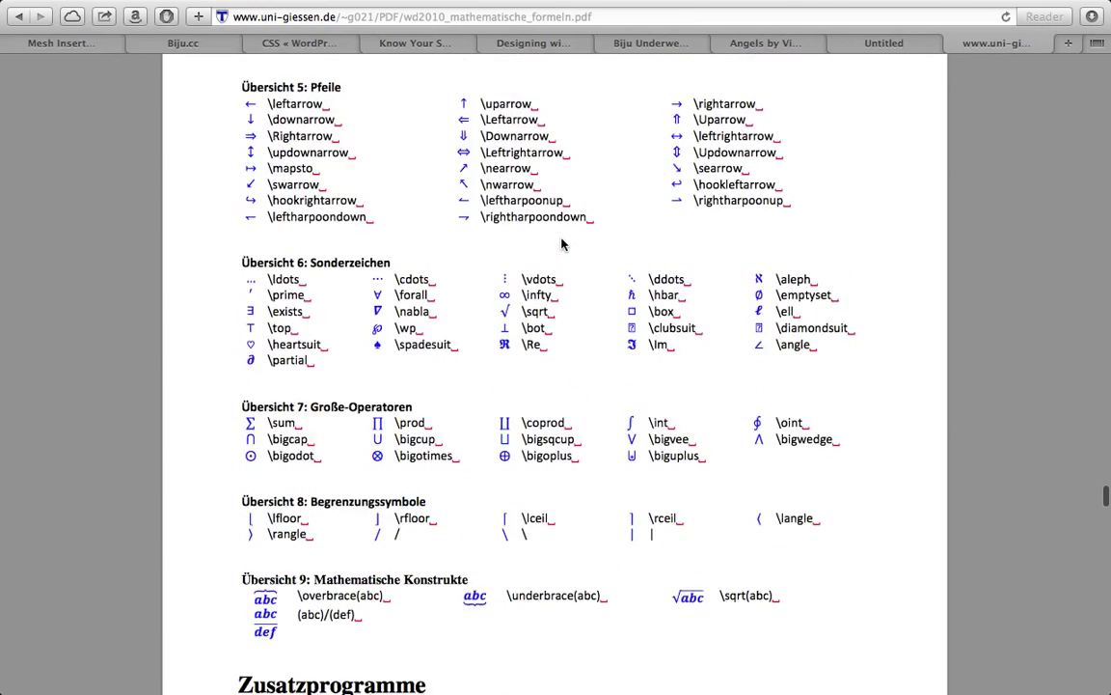
scroll(563, 244, "up", 1)
scroll(563, 244, "up", 2)
scroll(563, 244, "up", 1)
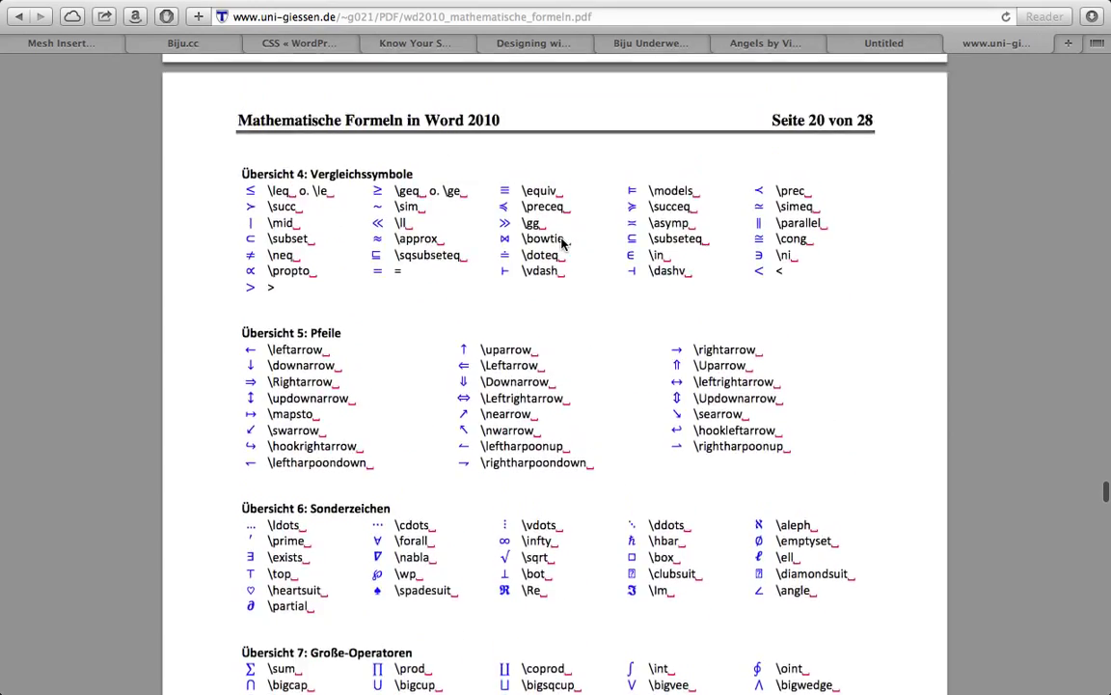
scroll(563, 244, "up", 2)
scroll(563, 244, "up", 5)
scroll(562, 244, "up", 2)
scroll(564, 243, "up", 3)
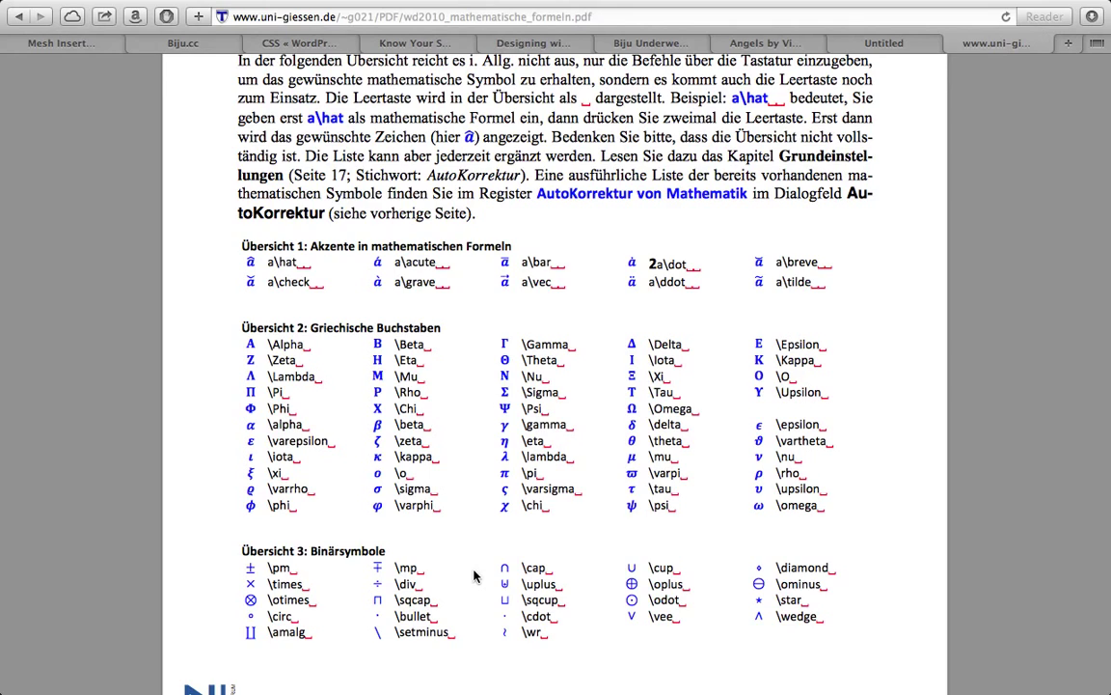
scroll(474, 576, "up", 3)
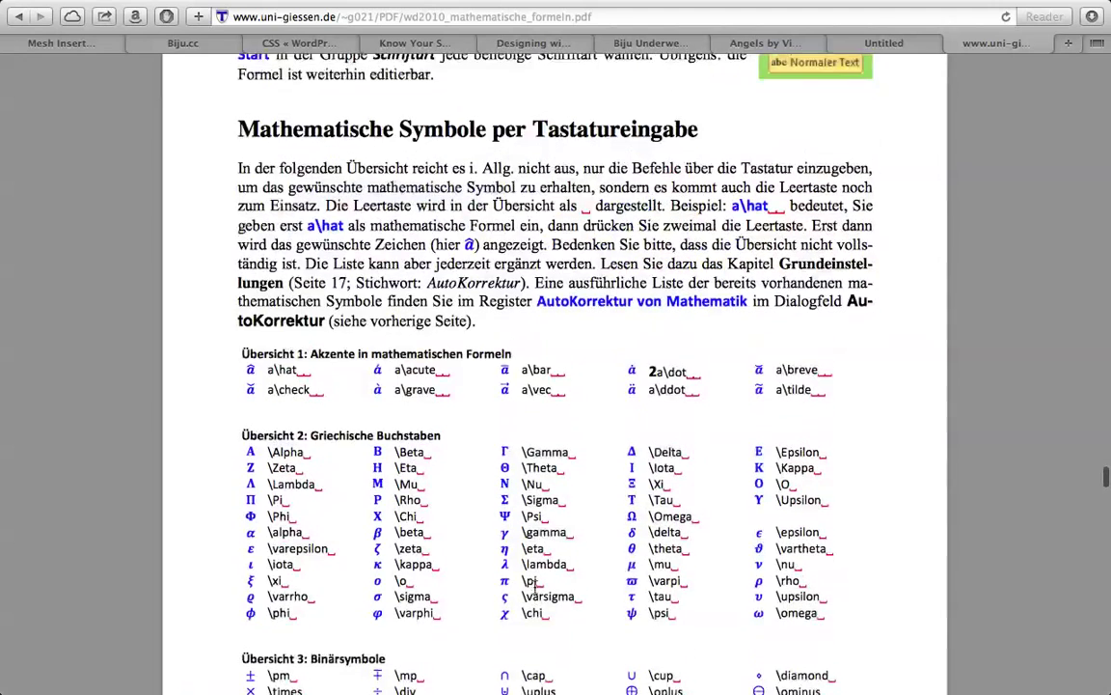
scroll(535, 586, "down", 2)
scroll(534, 587, "down", 2)
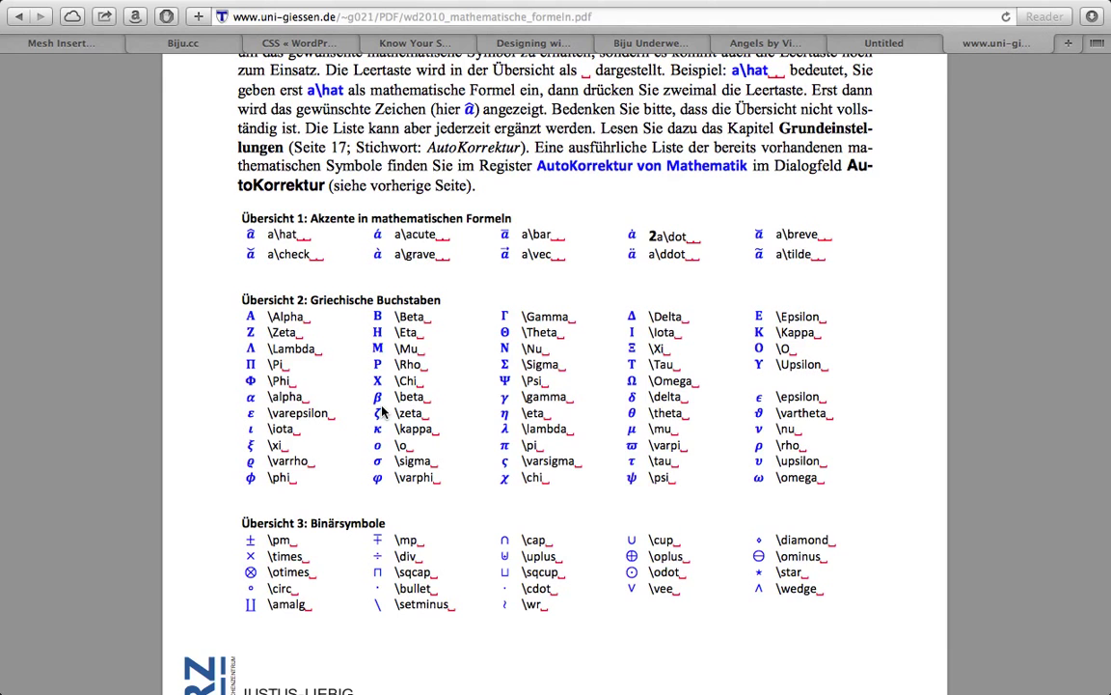
key("ctrl+Left")
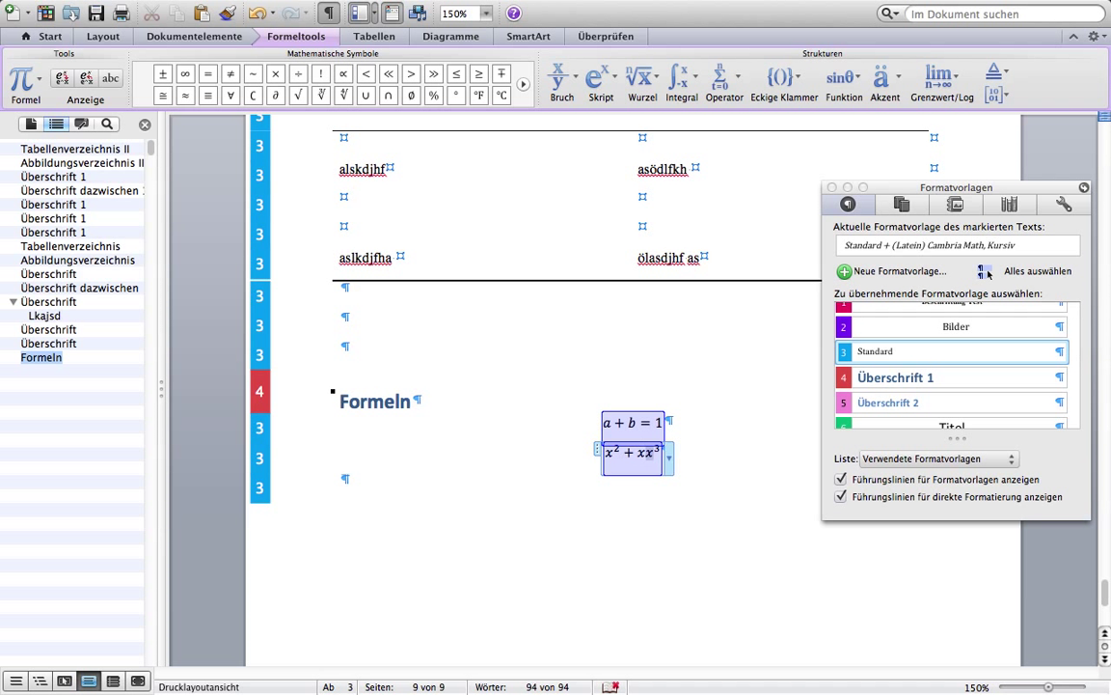
Complete the second equation as x² + x · x³ = 0 using \cdot, then start a third empty equation
type("\\")
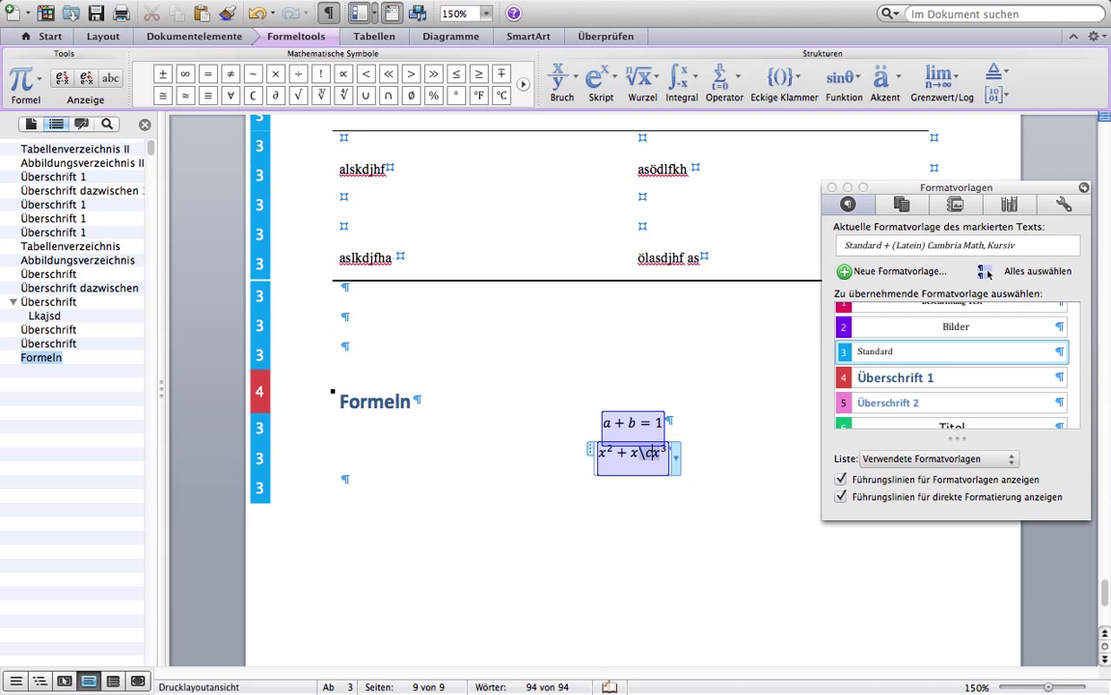
type("cso")
key("BackSpace")
key("BackSpace")
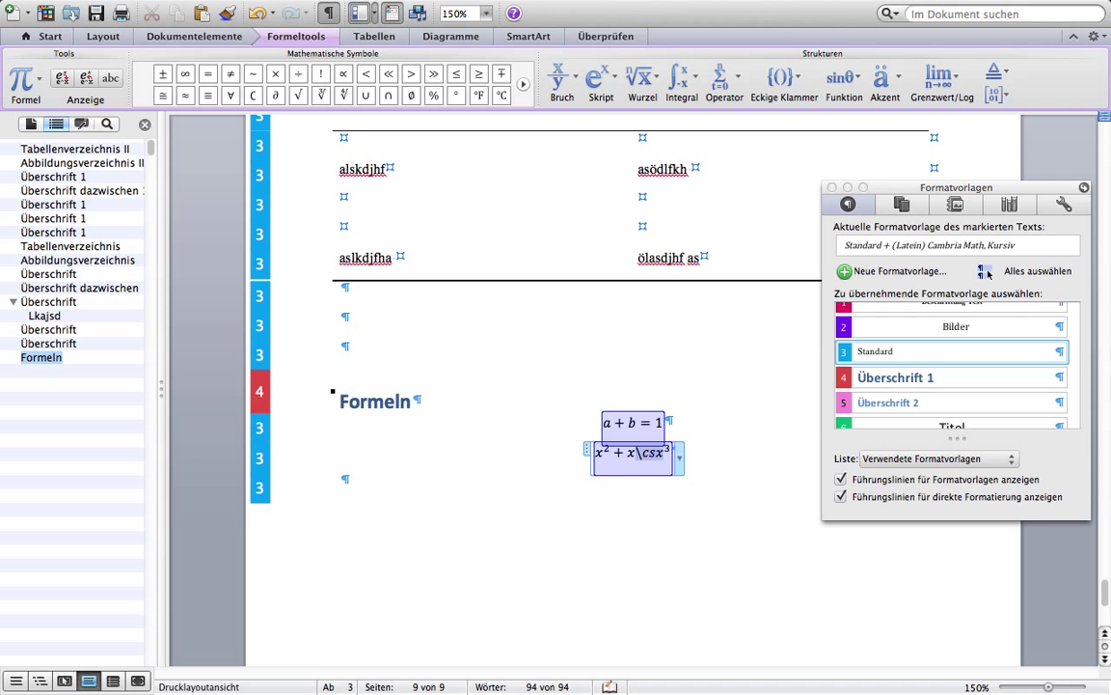
type("do")
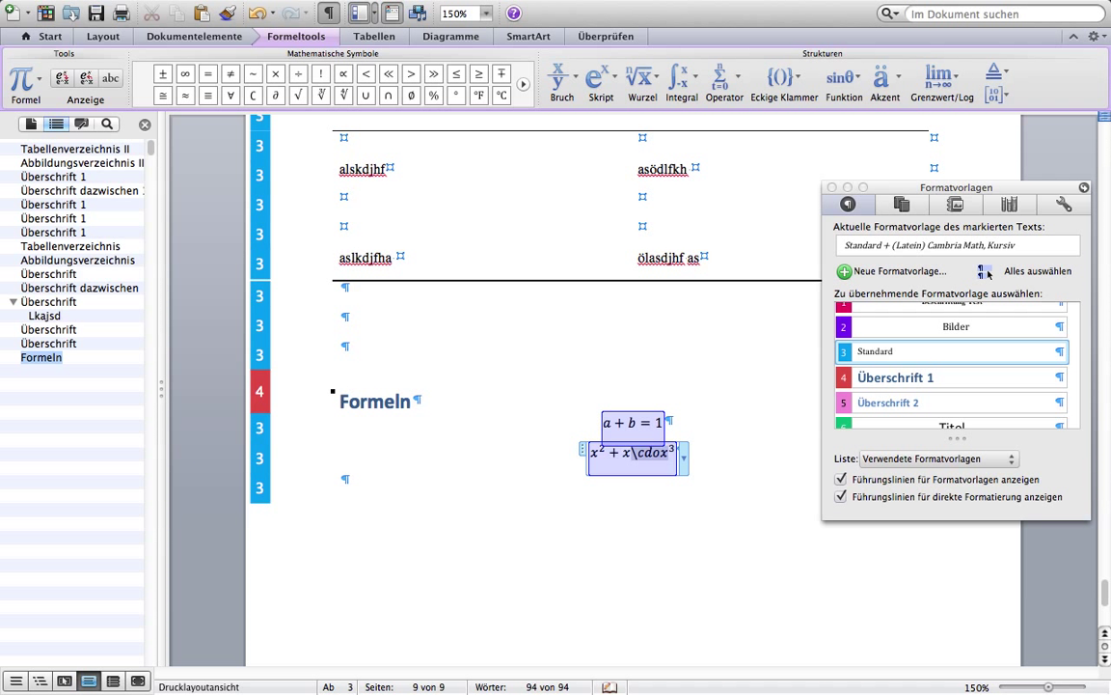
type("t")
key("space")
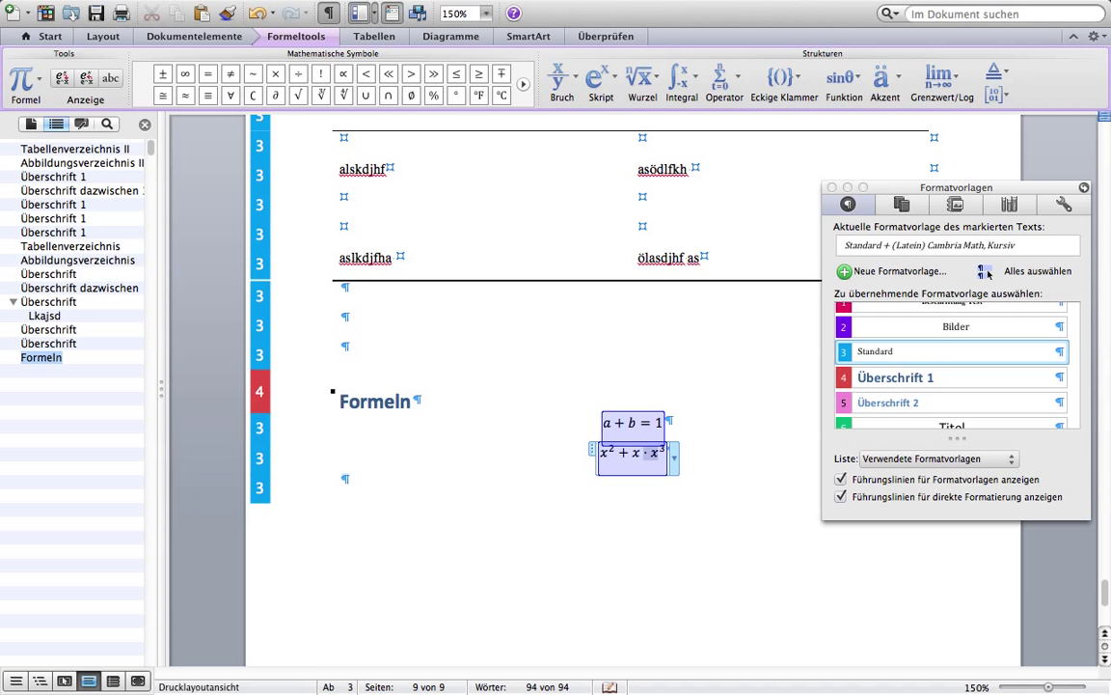
key("Right")
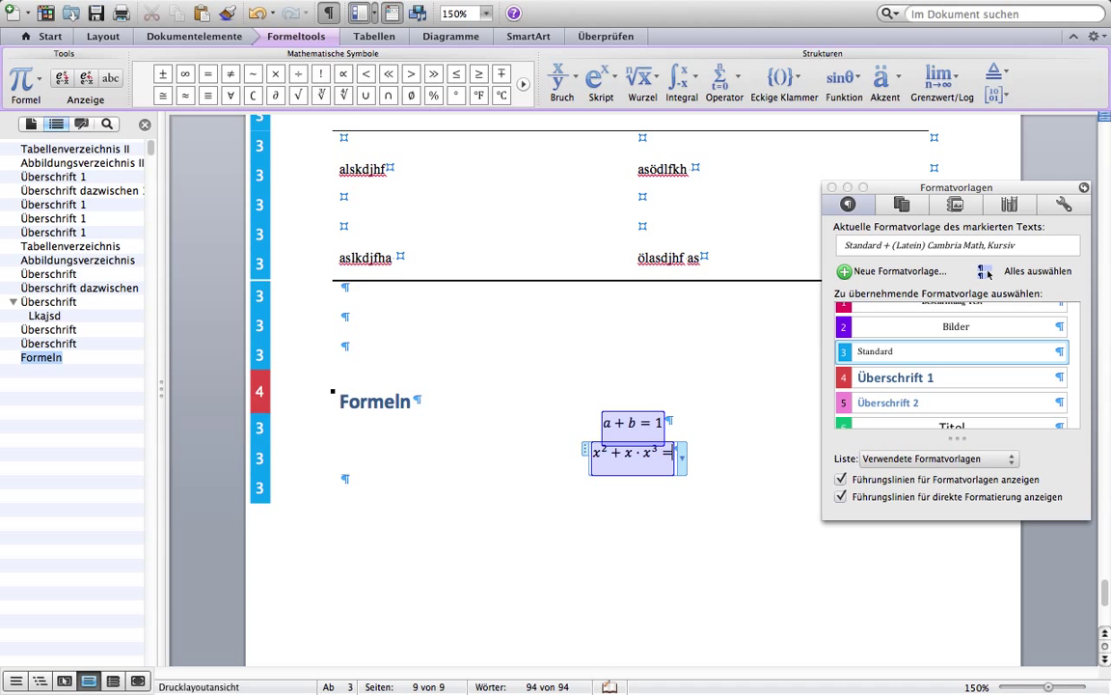
type("=0")
key("Return")
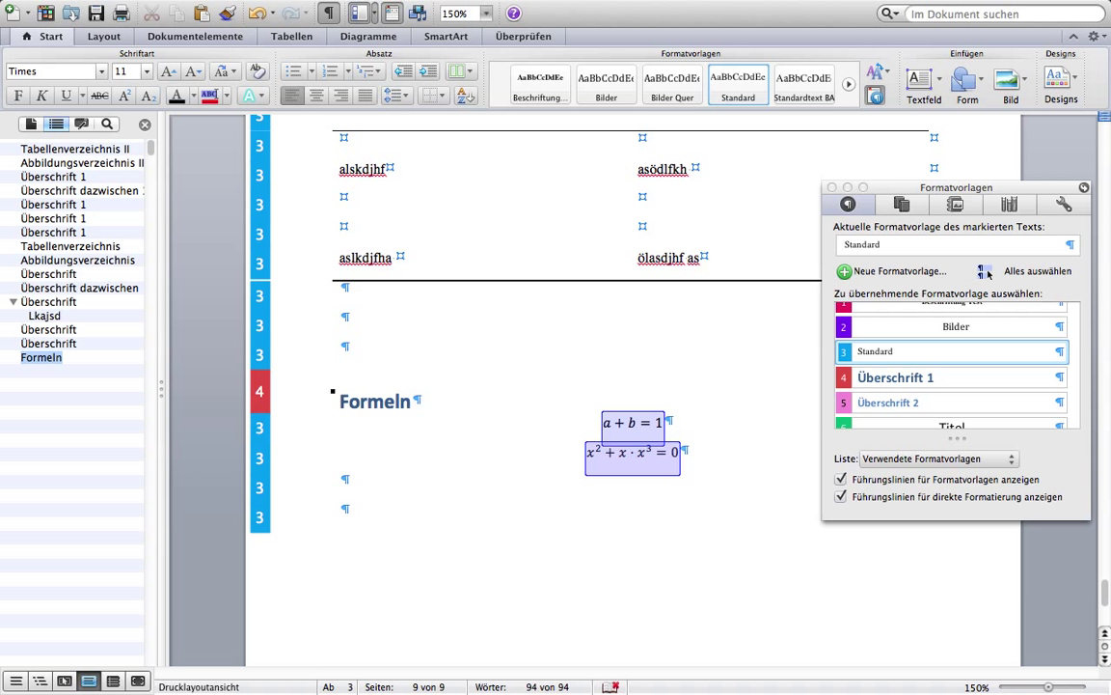
key("ctrl+equal")
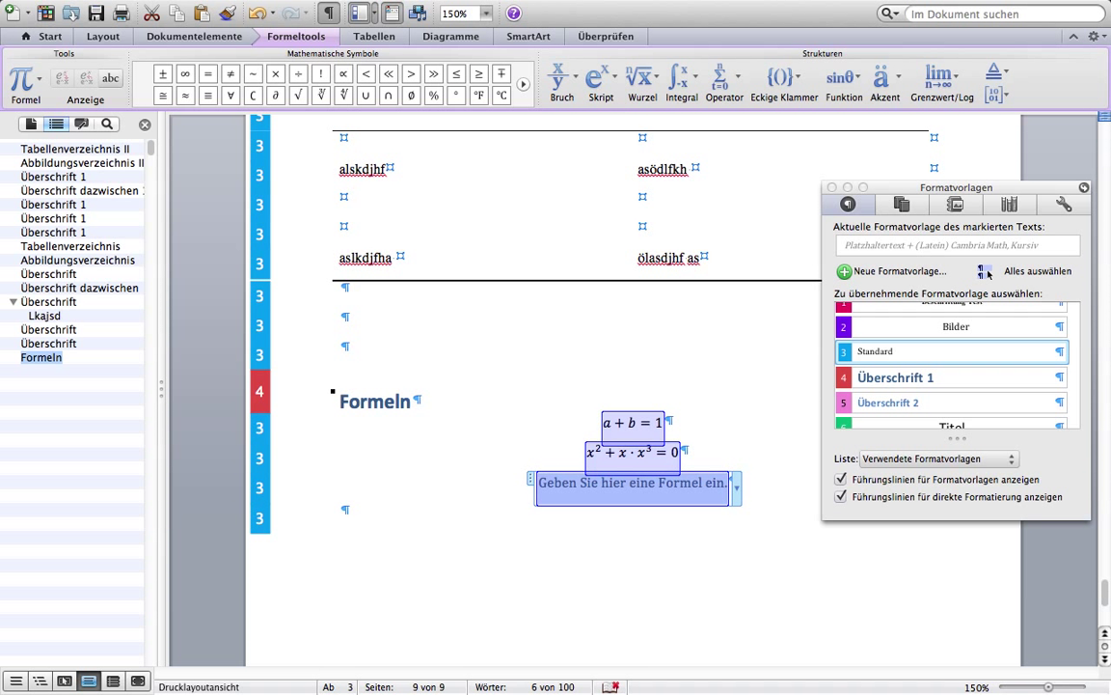
Enter \tau =\eta so the third equation reads τ = η, deleting the stray ∂ symbols
type("\\tau")
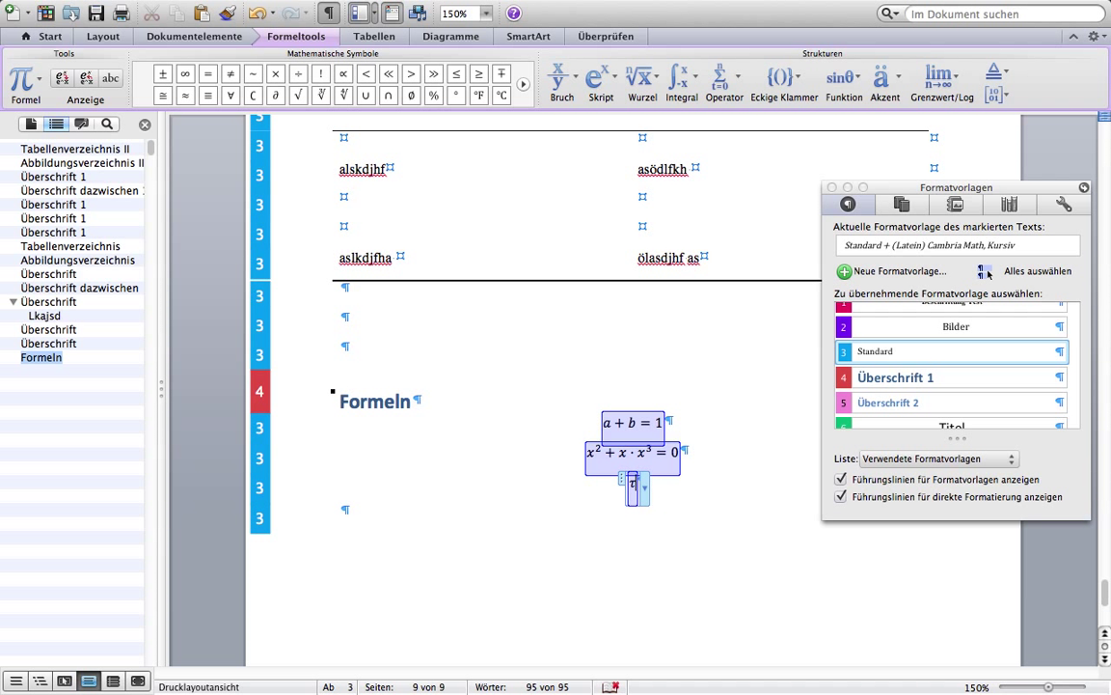
type(" =")
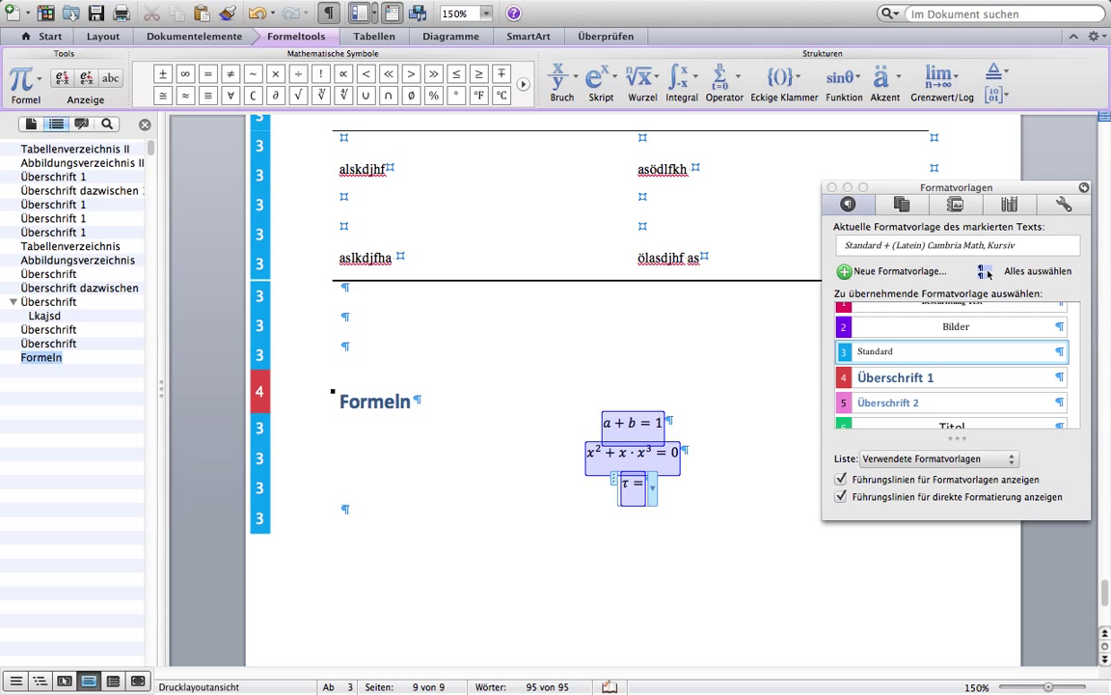
type("\\eta")
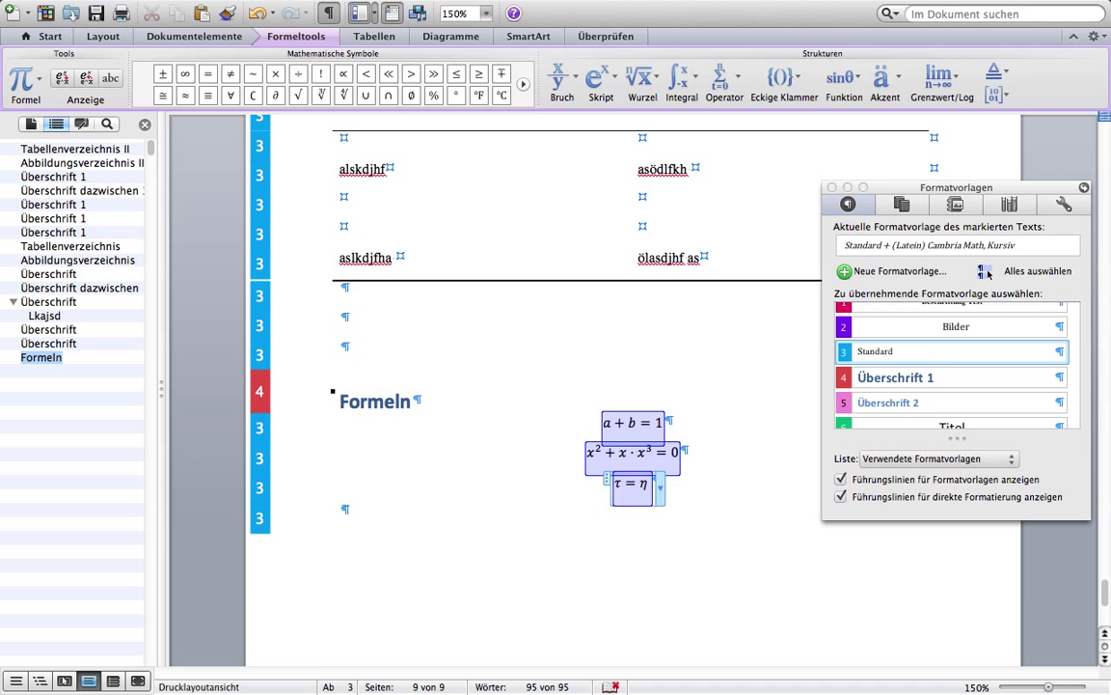
type("∂")
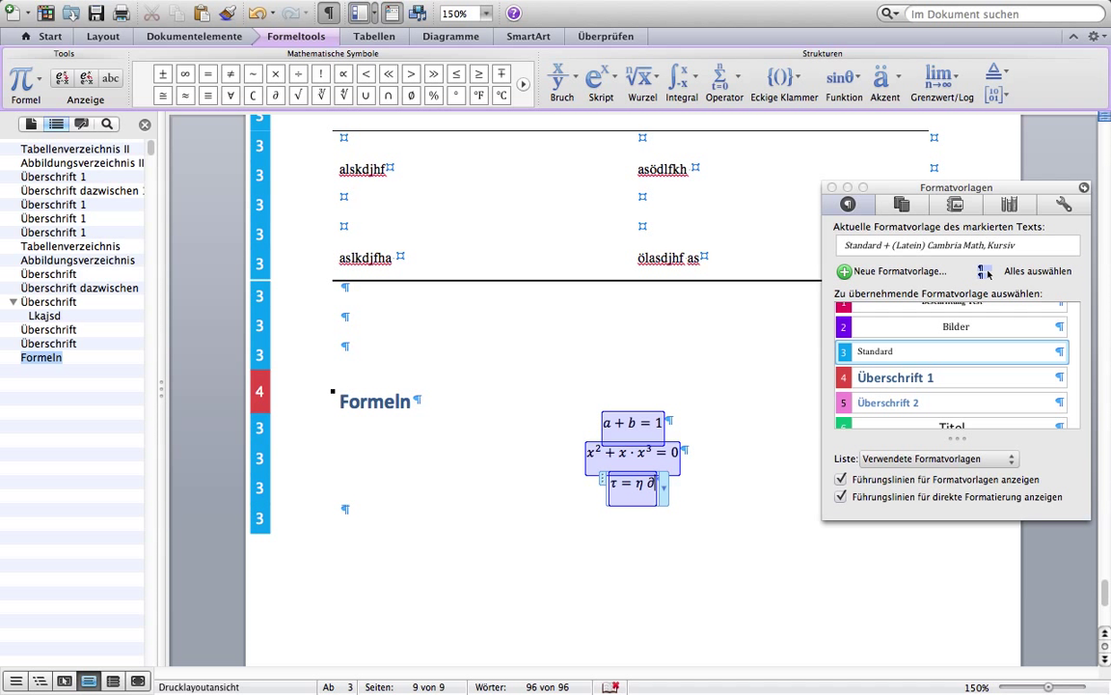
key("BackSpace")
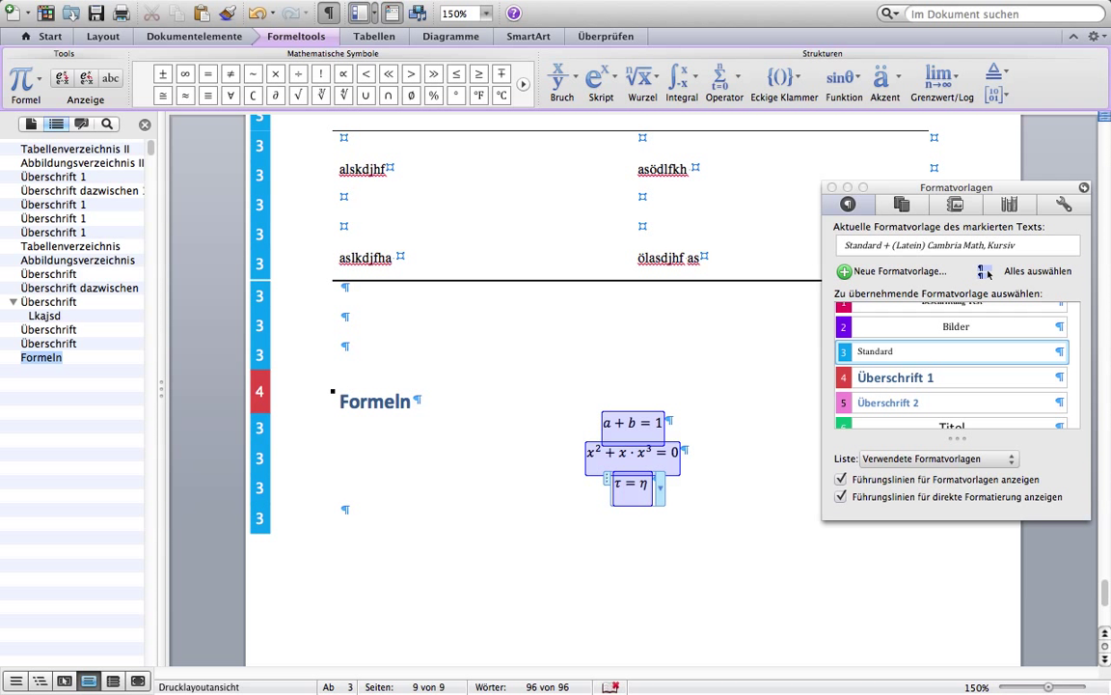
type(" ∂")
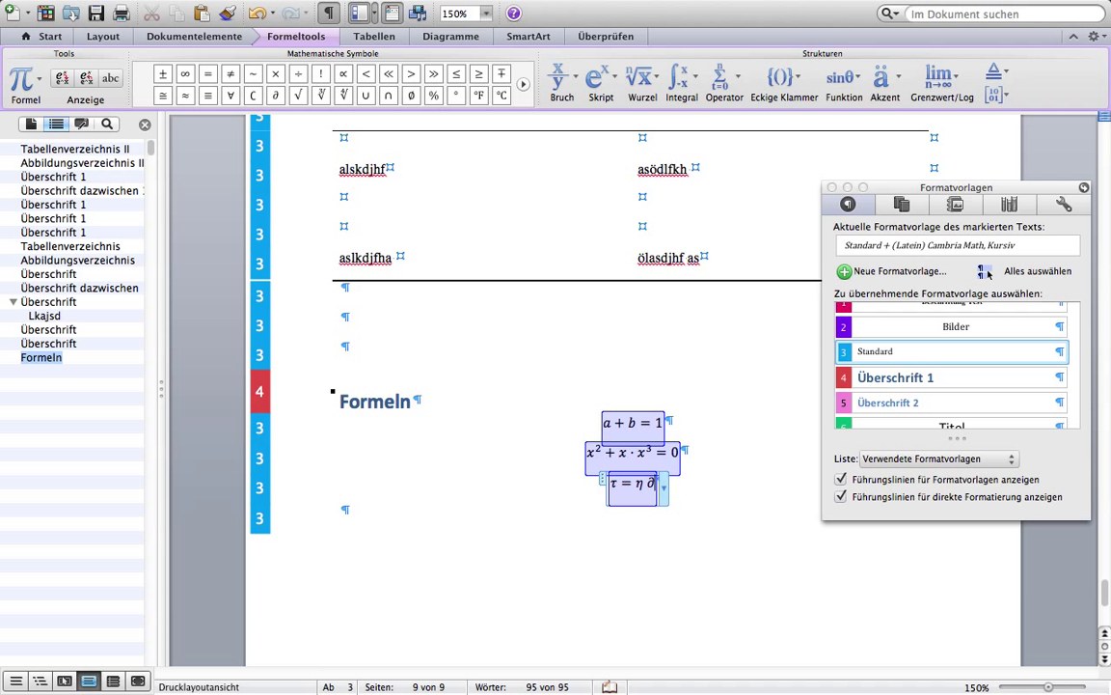
key("BackSpace")
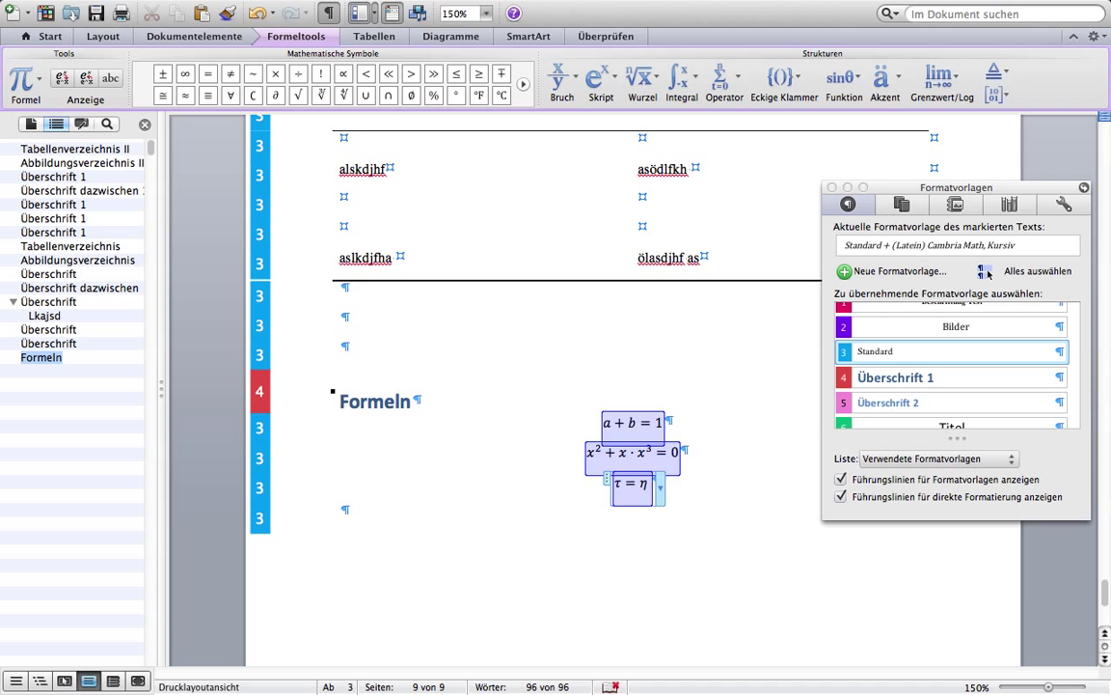
Browse the Relation, Grenzwert/Log and Akzent galleries without inserting, then switch to the symbols PDF
left_click(1006, 72)
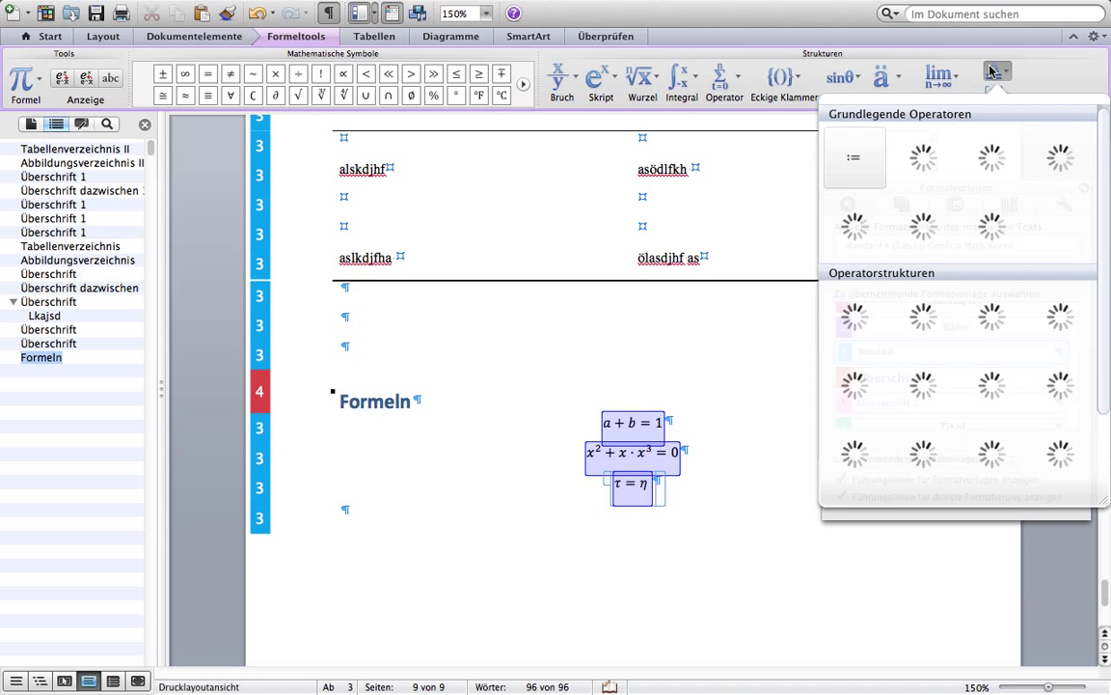
left_click(938, 77)
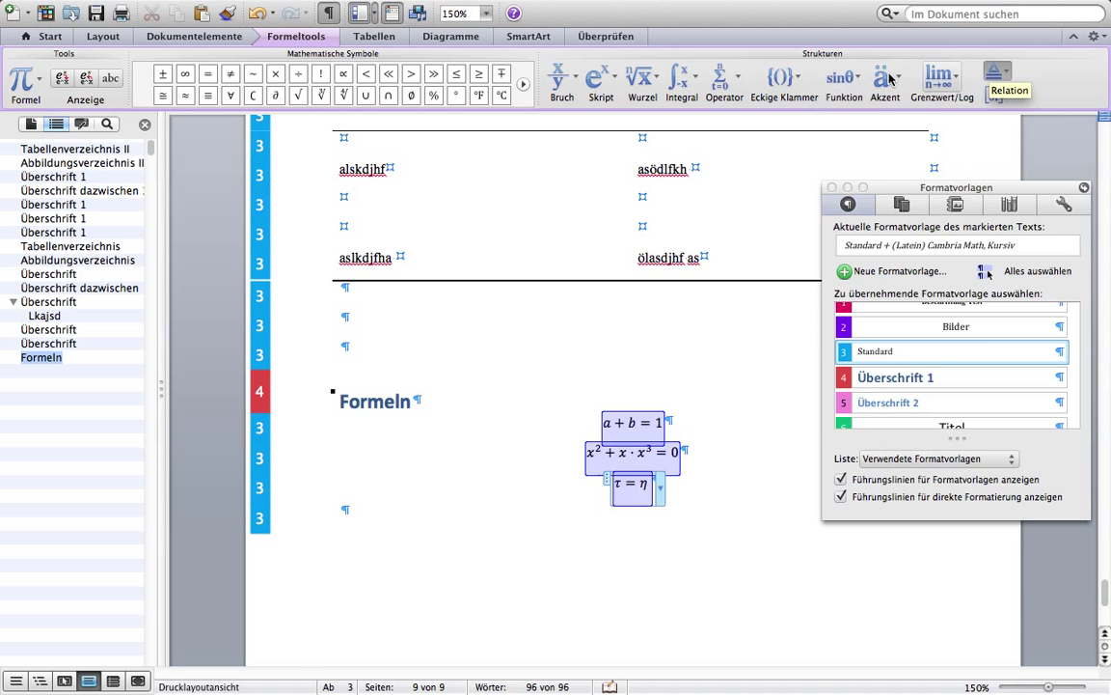
left_click(884, 79)
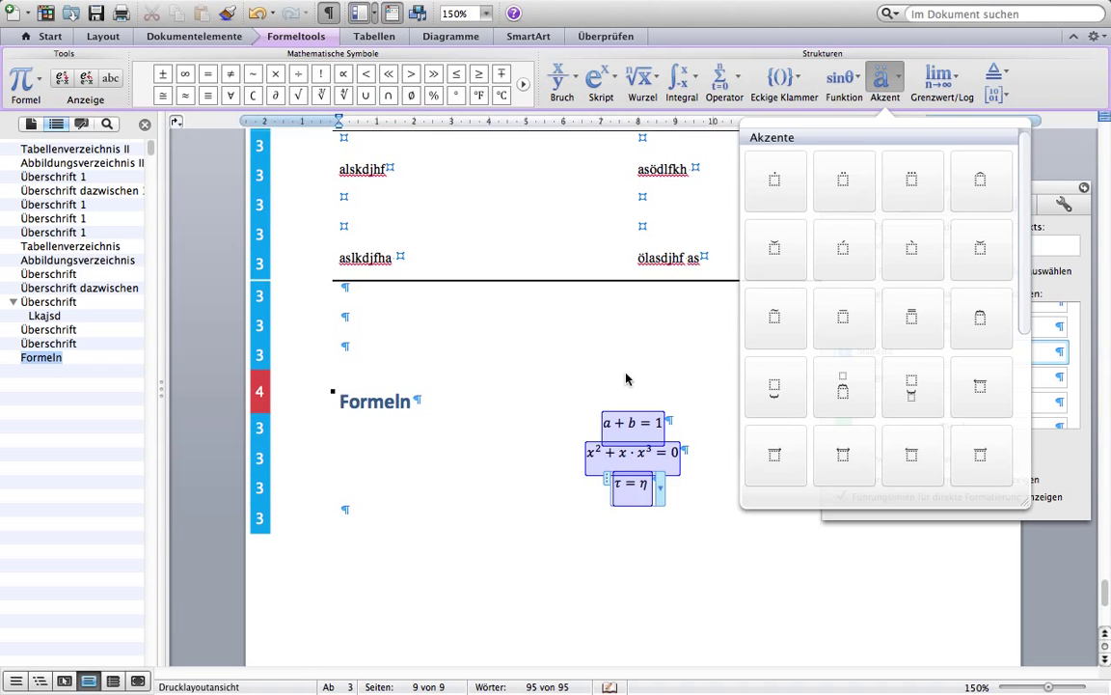
left_click(724, 521)
key("ctrl+Right")
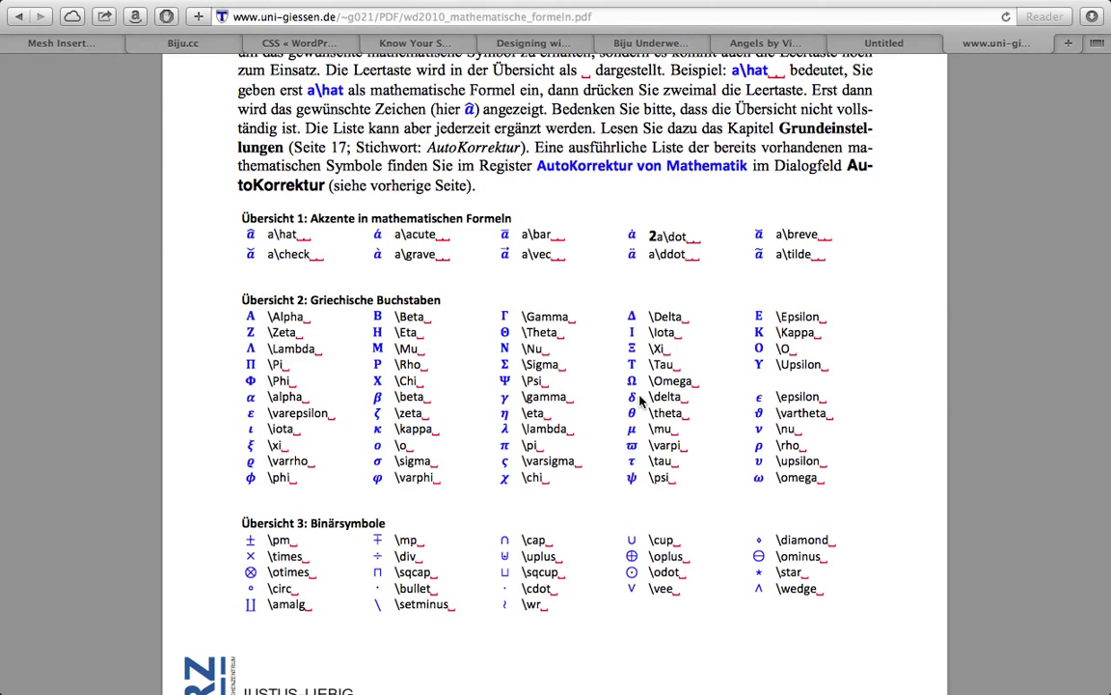
Scroll through the PDF's Übersicht tables of Greek letter and binary symbol codes
scroll(639, 400, "down", 3)
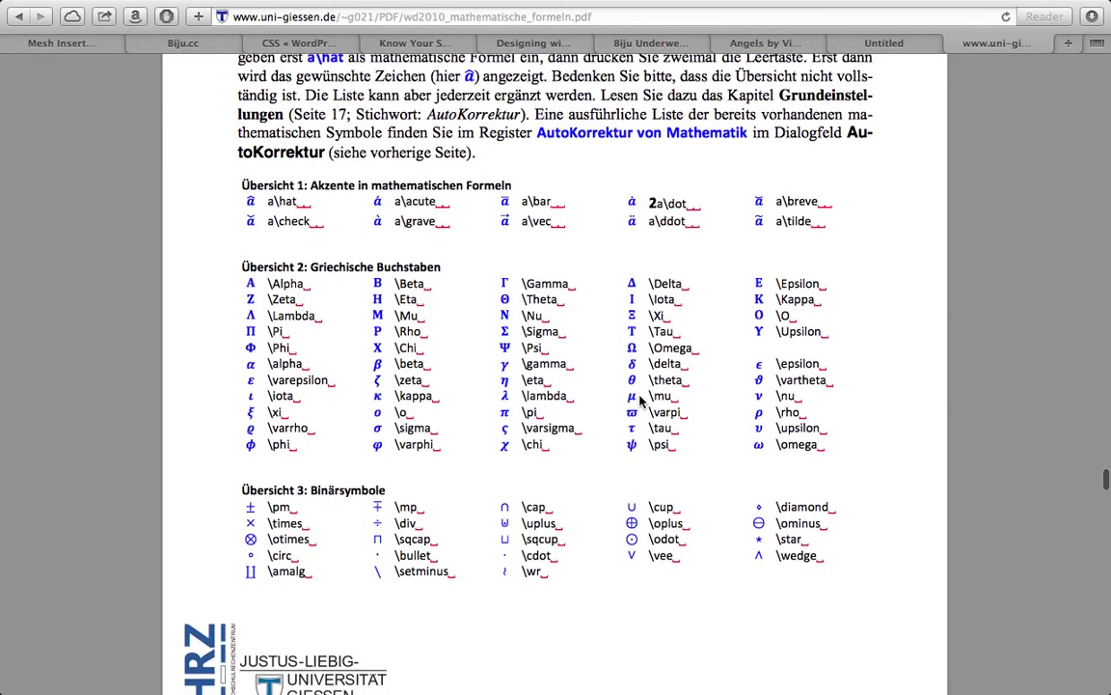
scroll(639, 400, "down", 3)
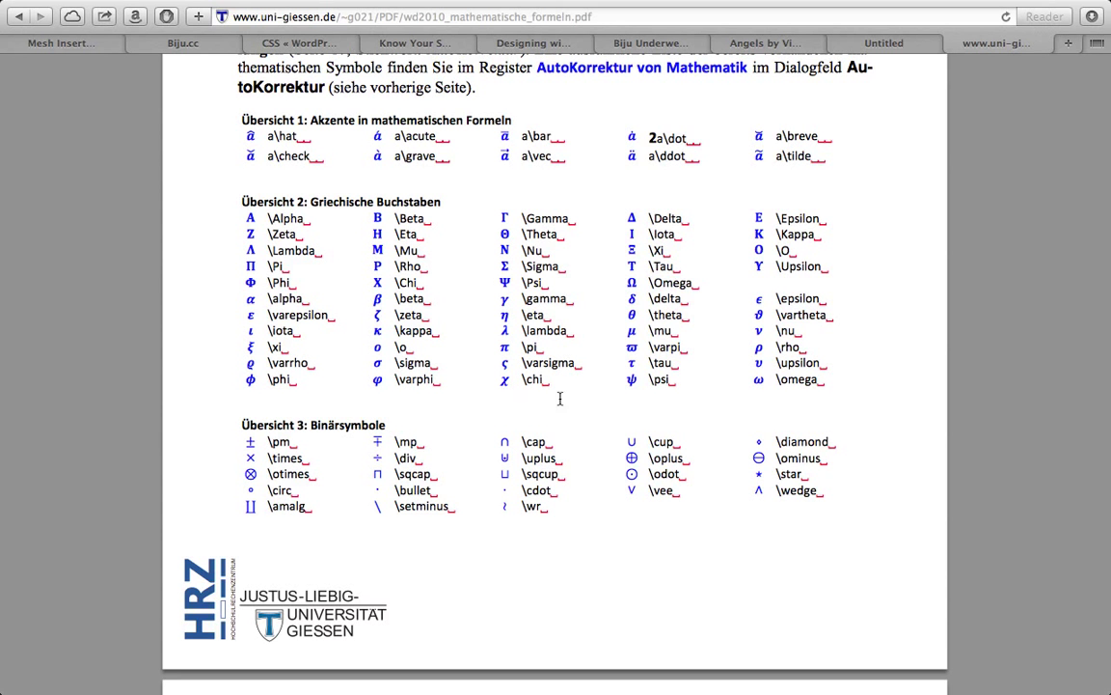
scroll(610, 488, "down", 1)
scroll(609, 488, "down", 5)
scroll(610, 487, "down", 2)
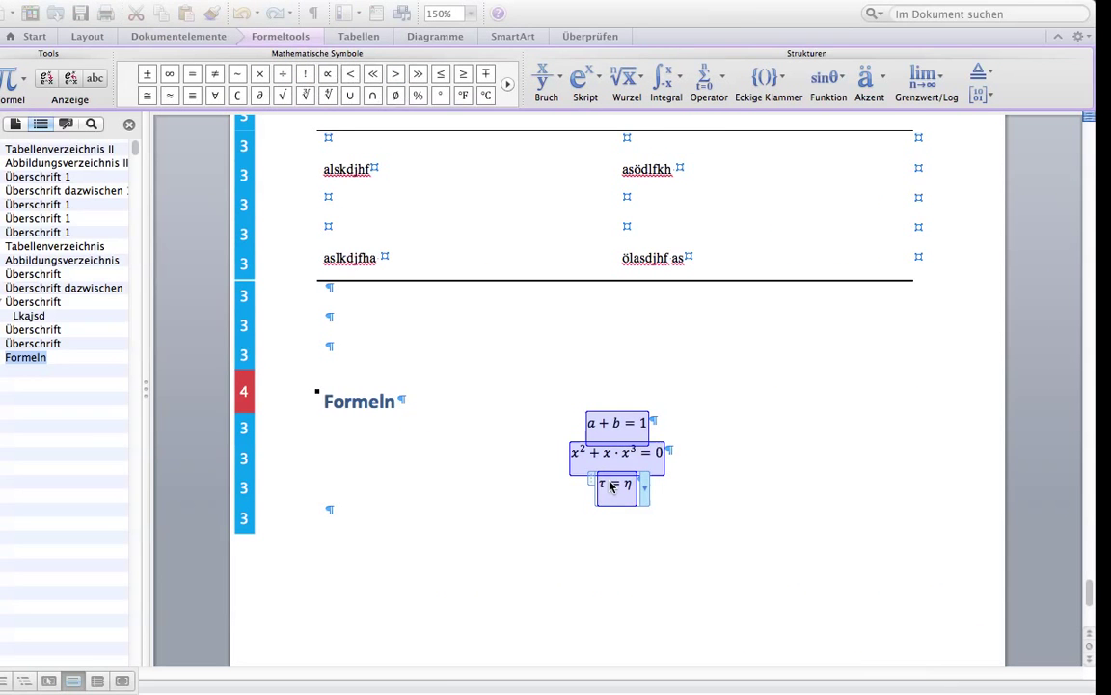
Insert a ∂y/∂x fraction after η and edit it to ∂w/∂y, giving τ = η ∂w/∂y
left_click(569, 81)
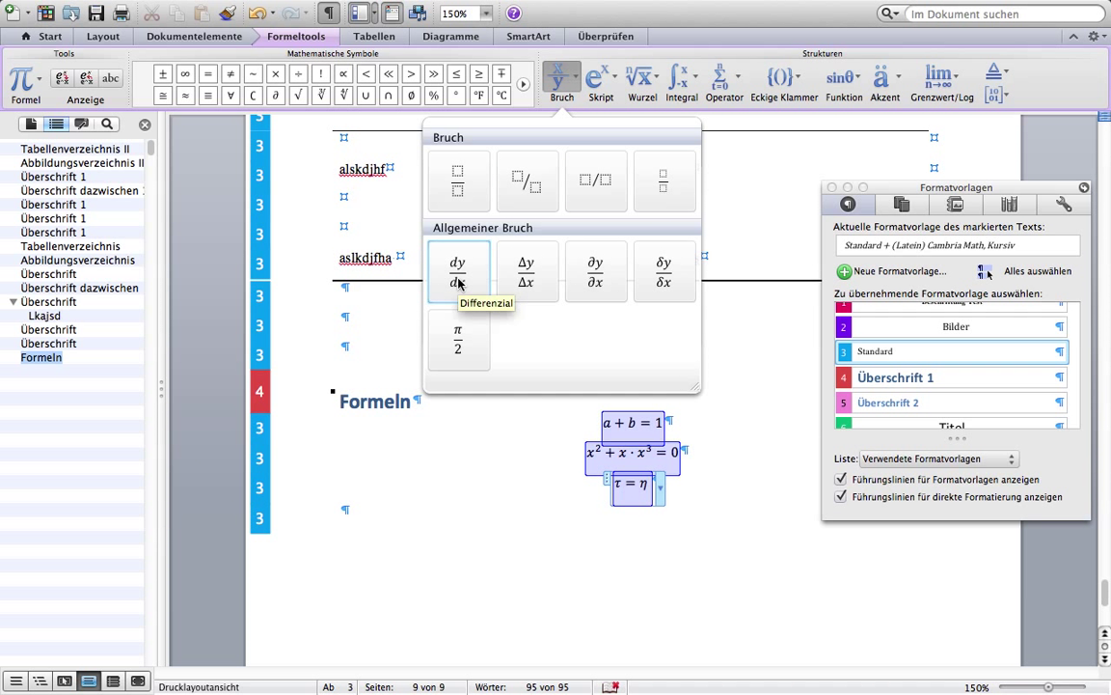
left_click(618, 275)
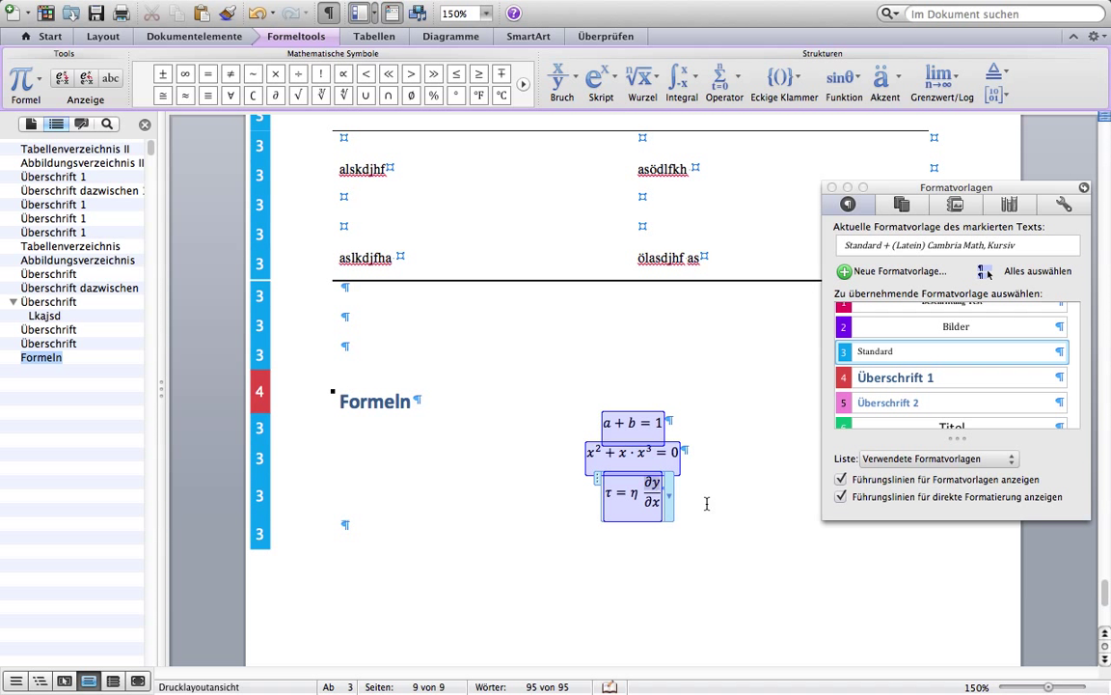
key("Up")
key("Down")
key("BackSpace")
type("y")
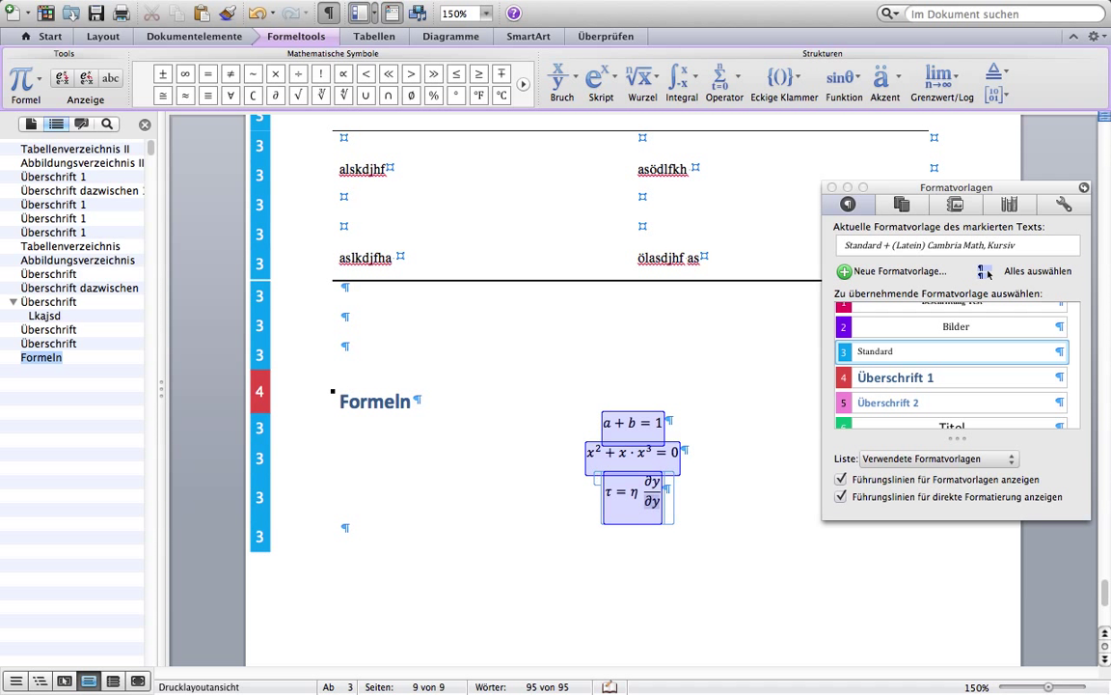
key("Right")
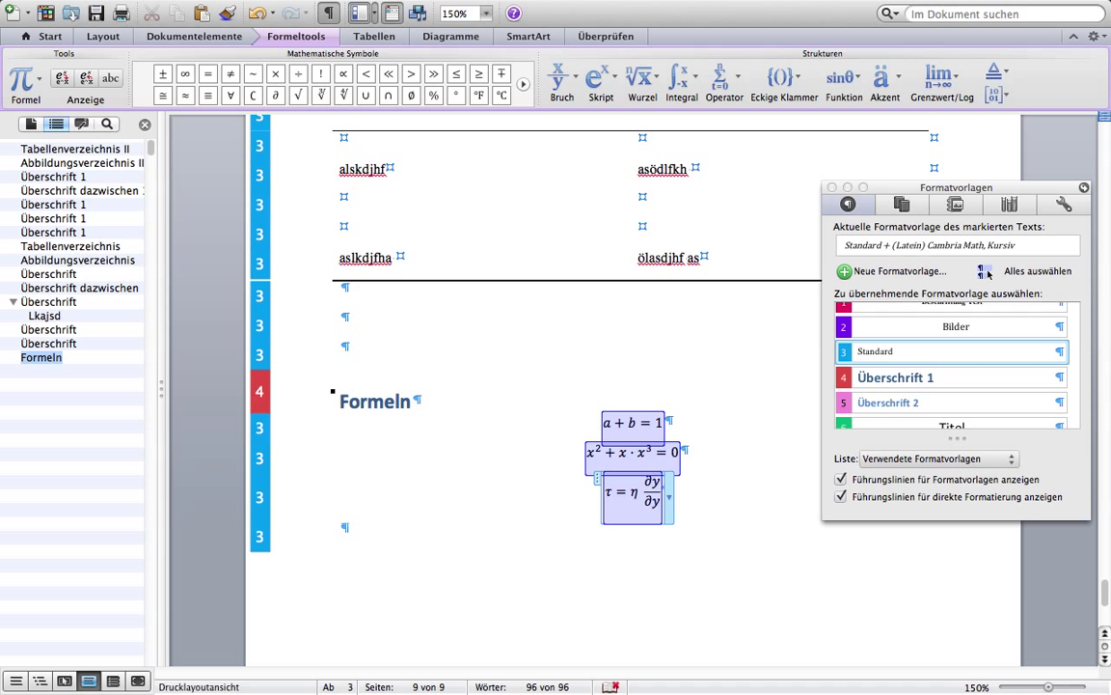
key("Up")
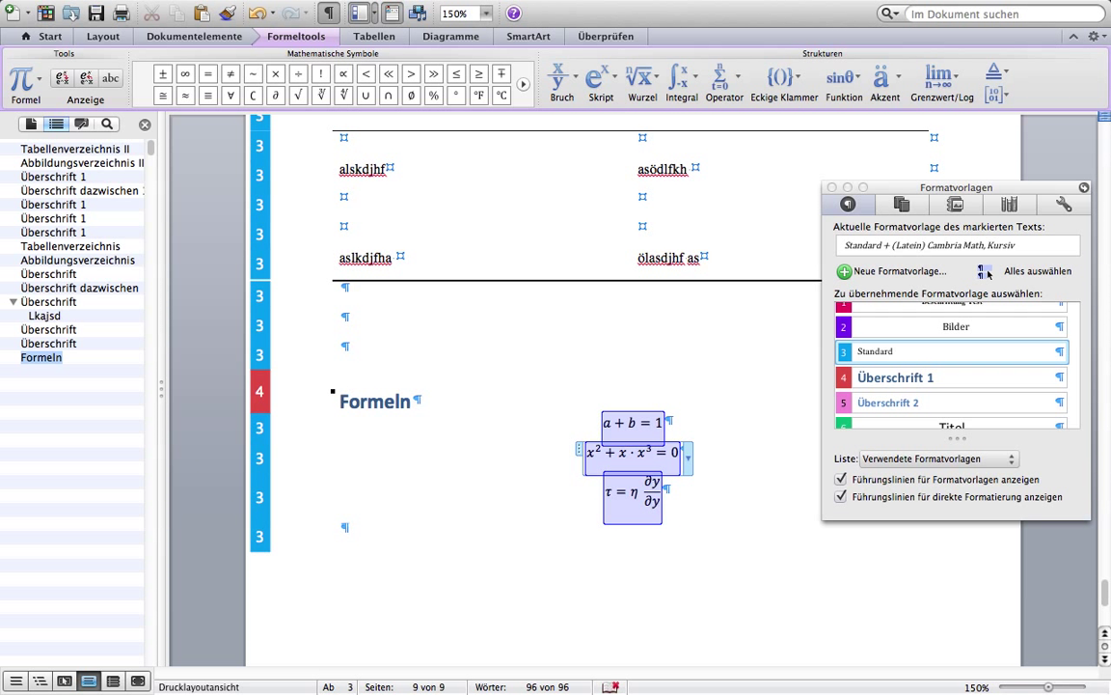
left_click(658, 482)
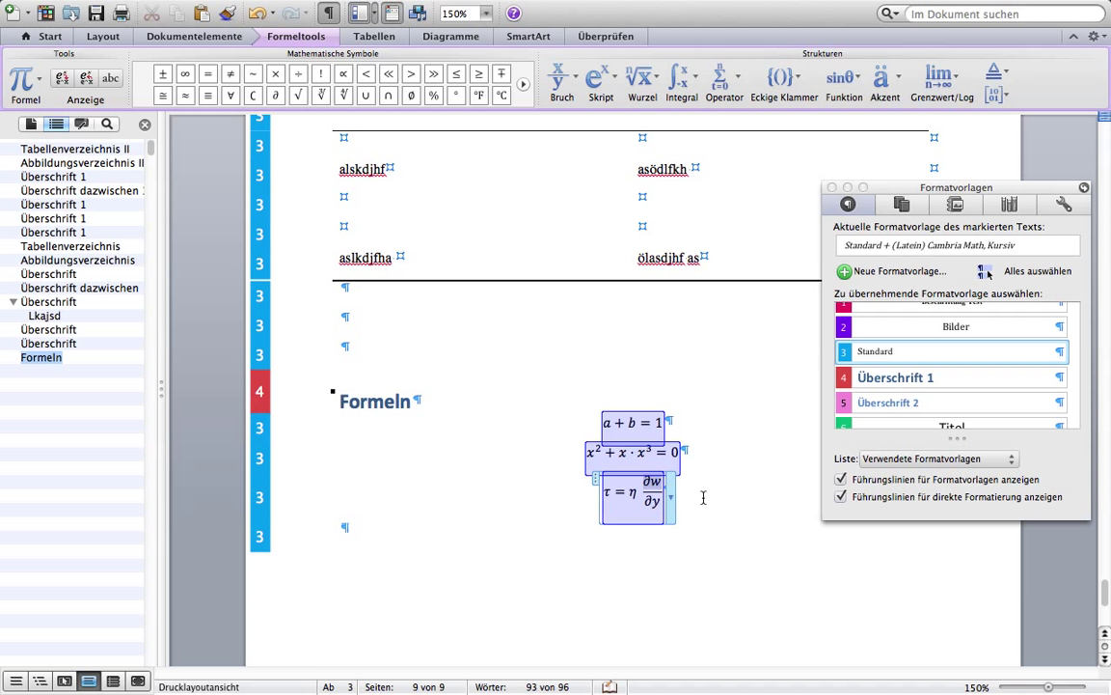
left_click(703, 498)
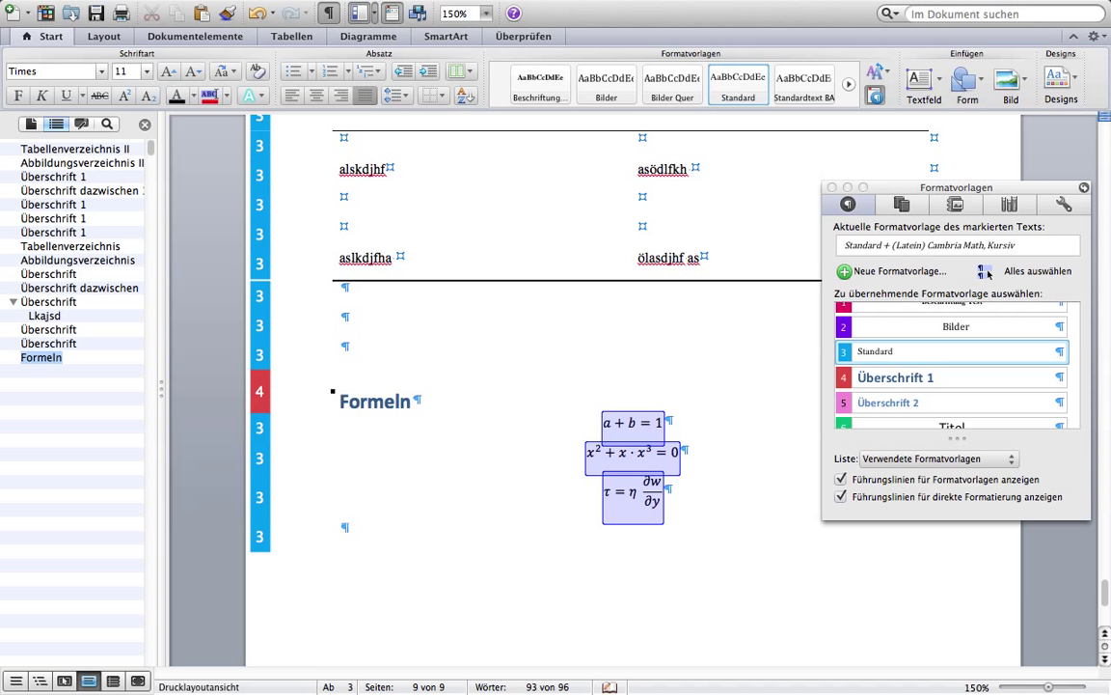
Start a new equation below the formulas and type an integral \int_0^\infty
key("Down")
key("ctrl+equal")
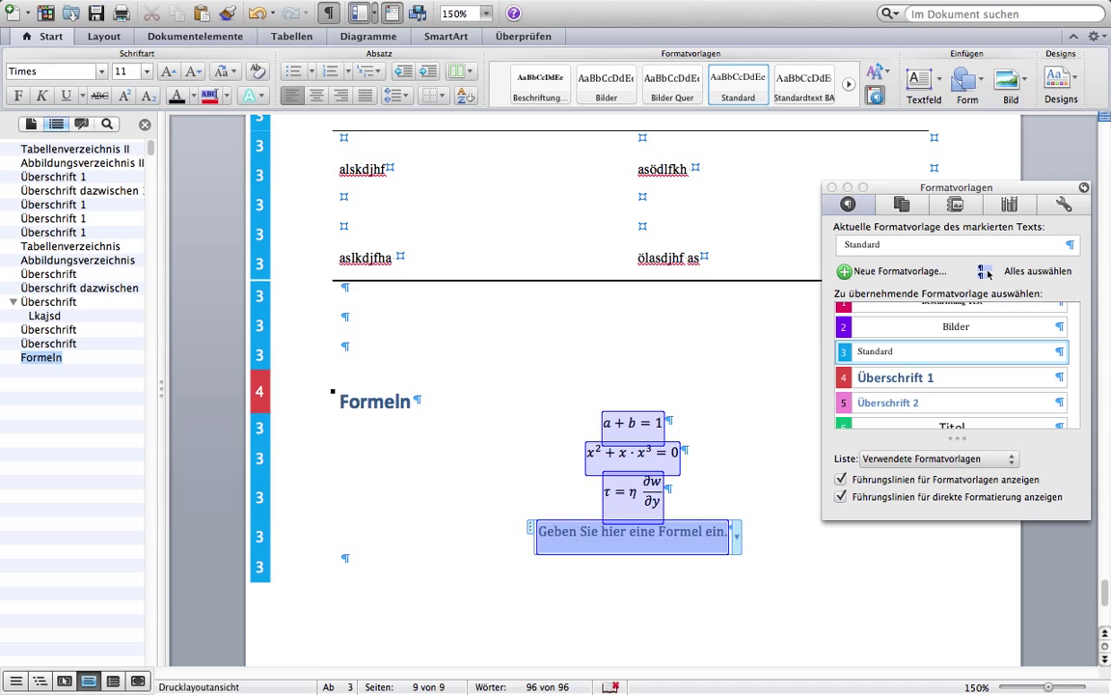
type("\\")
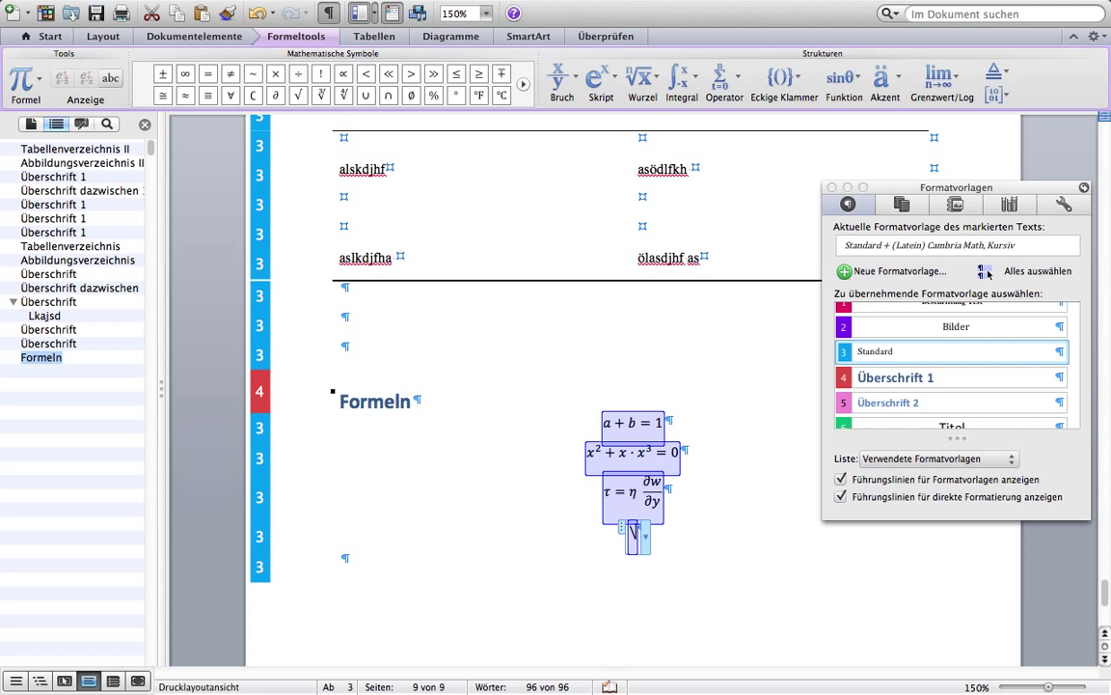
type("int")
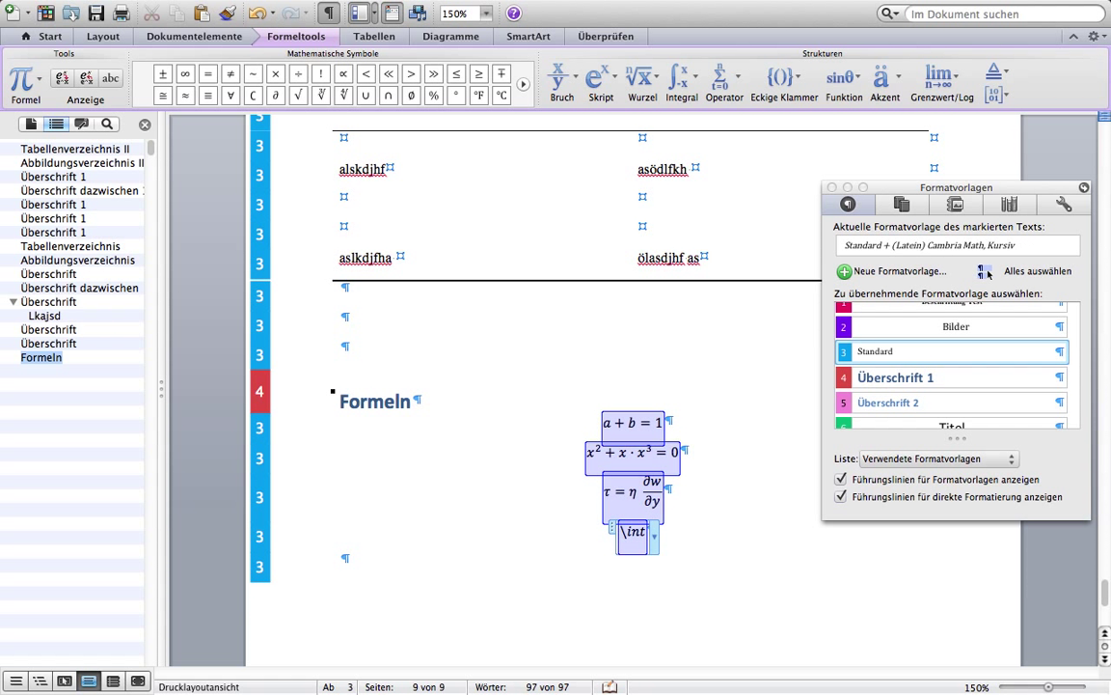
key("space")
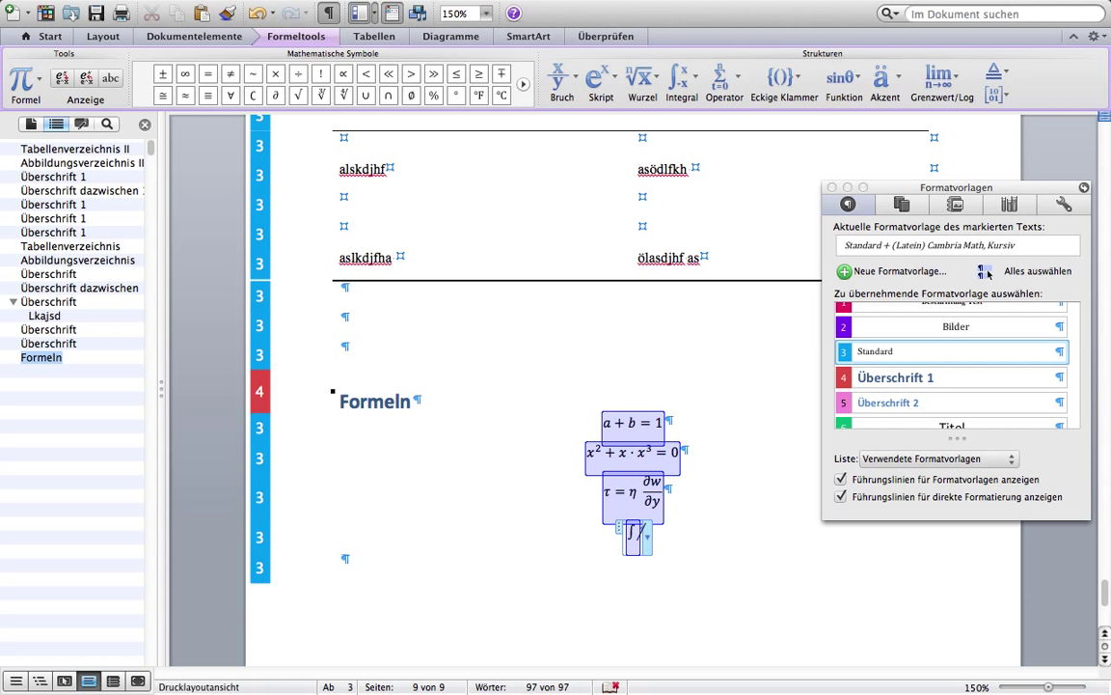
type("_\\")
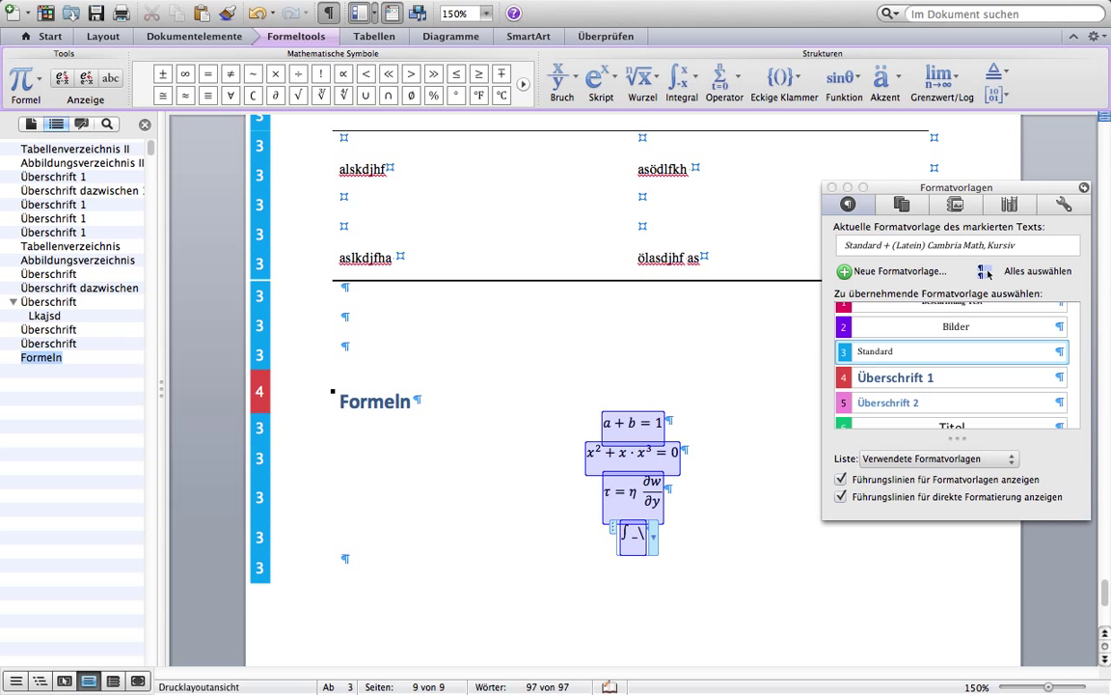
type("0")
type("^\\")
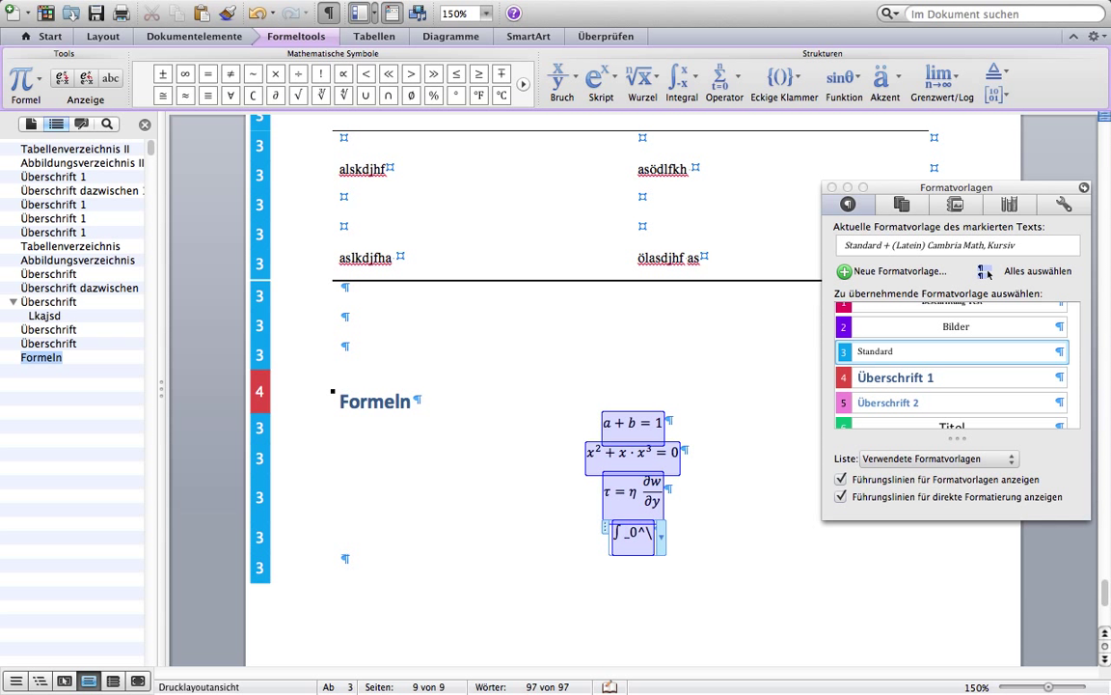
type("inf")
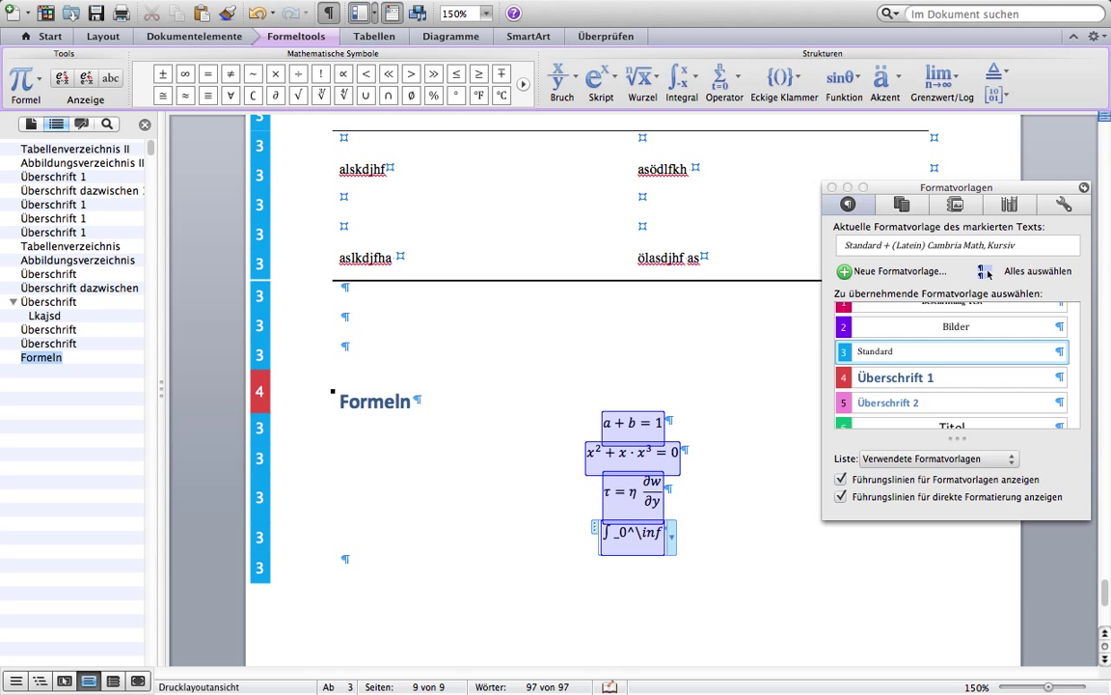
type("ty")
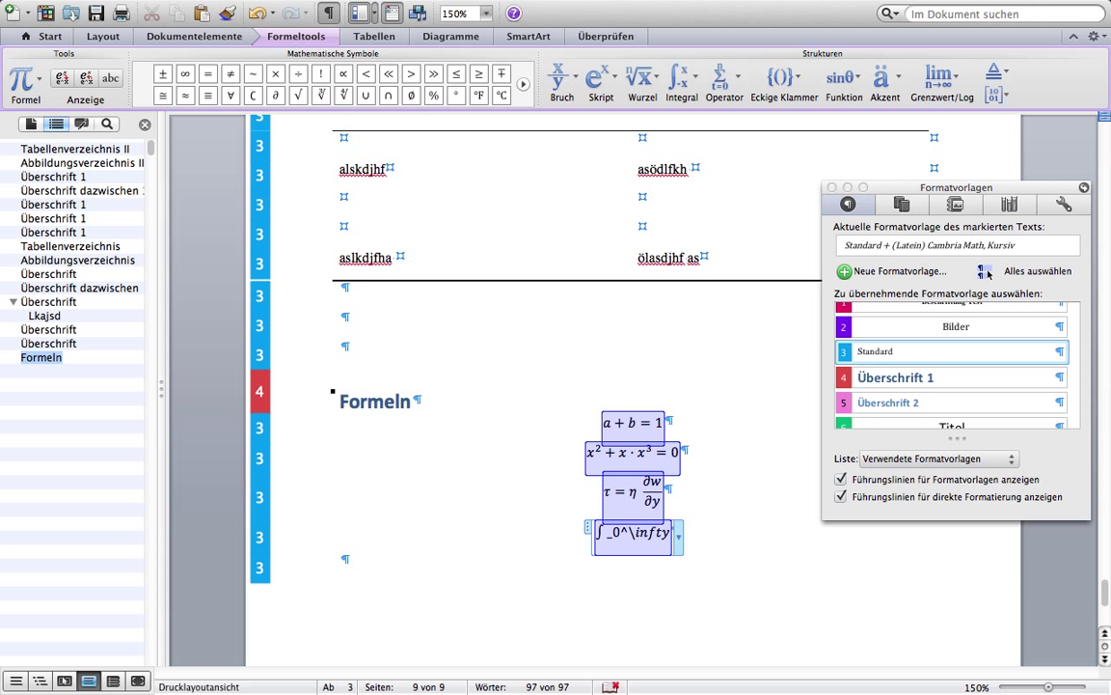
type("/")
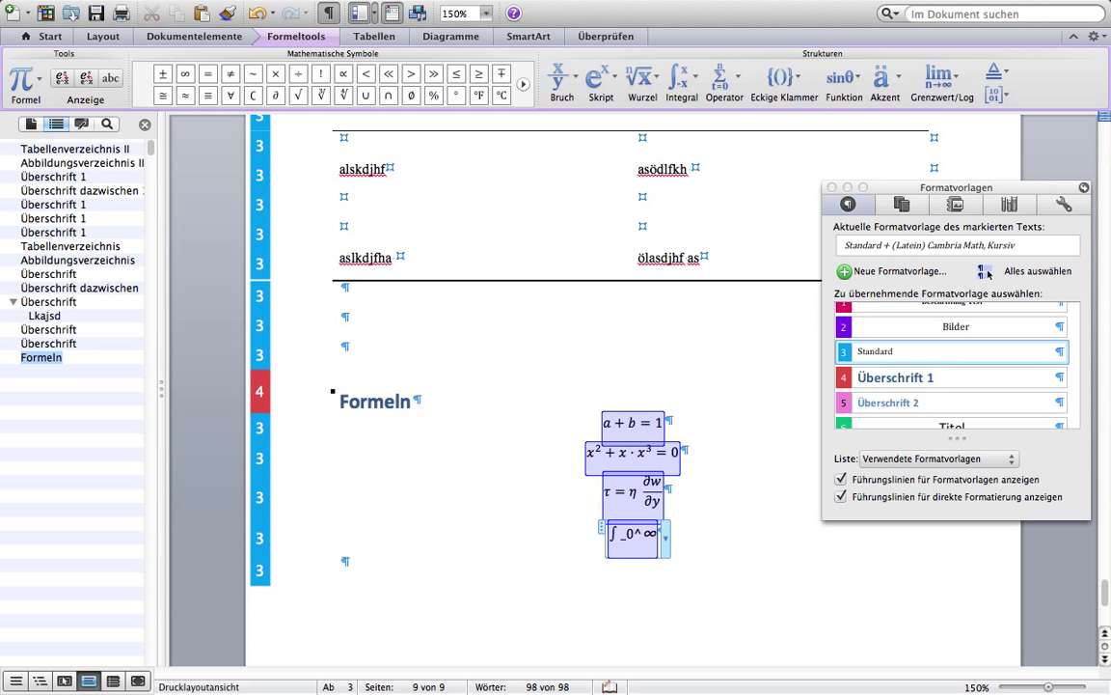
Rework the integral's linear text, then select and delete the whole integral equation
key("Left")
key("Left")
key("space")
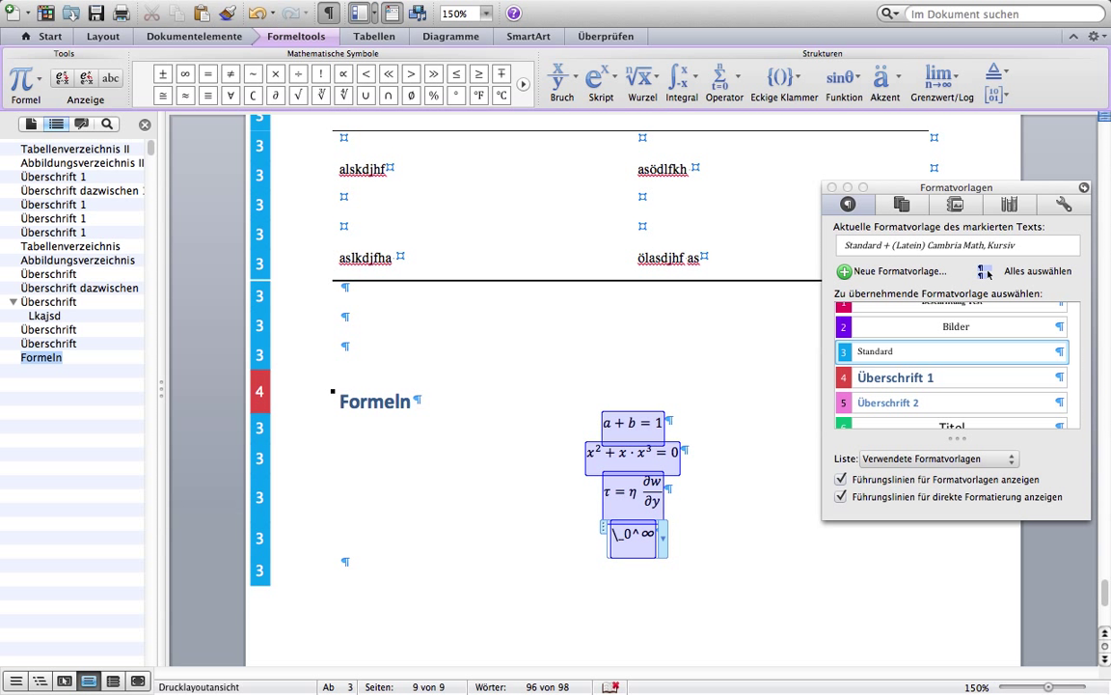
type("\\in")
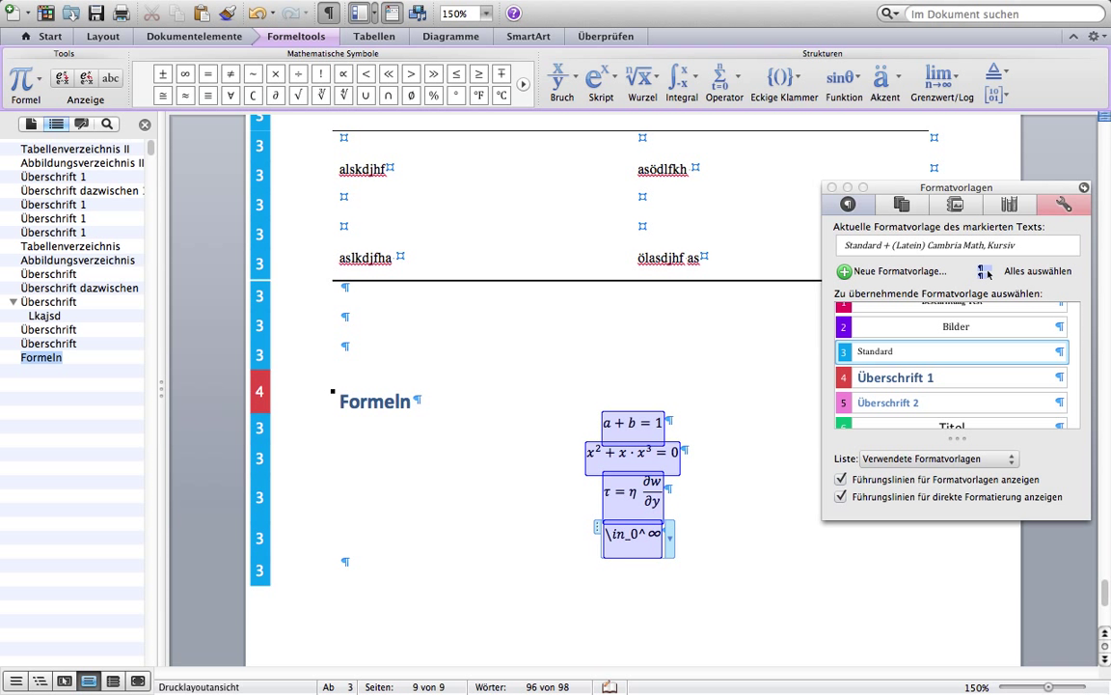
type("t")
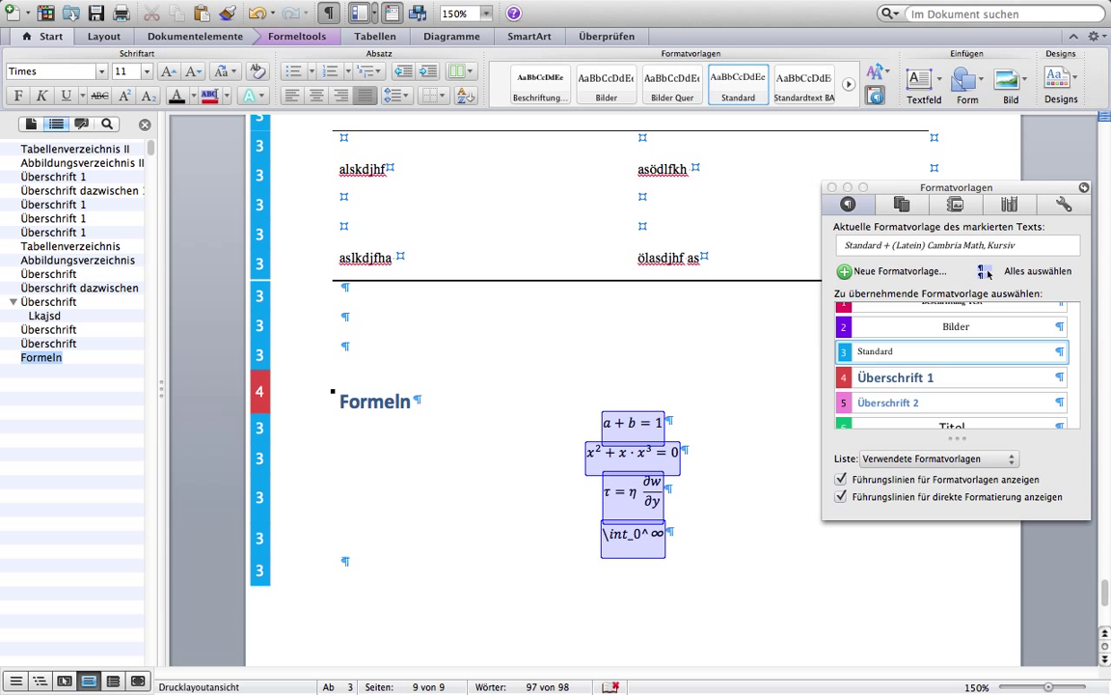
key("Right")
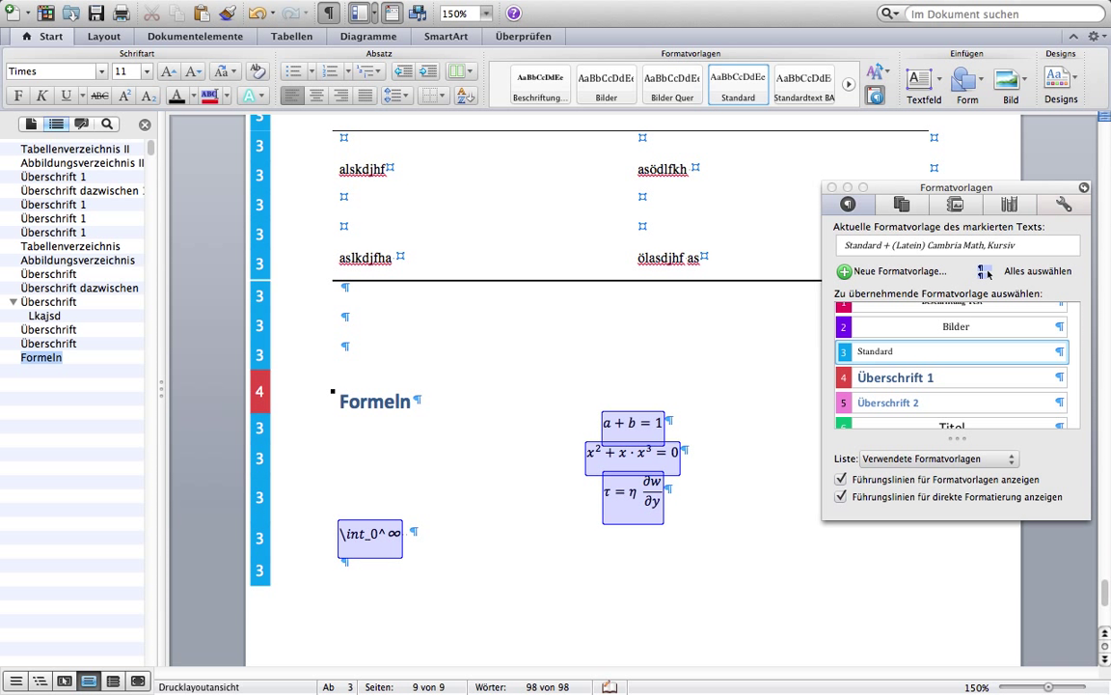
key("Left")
key("space")
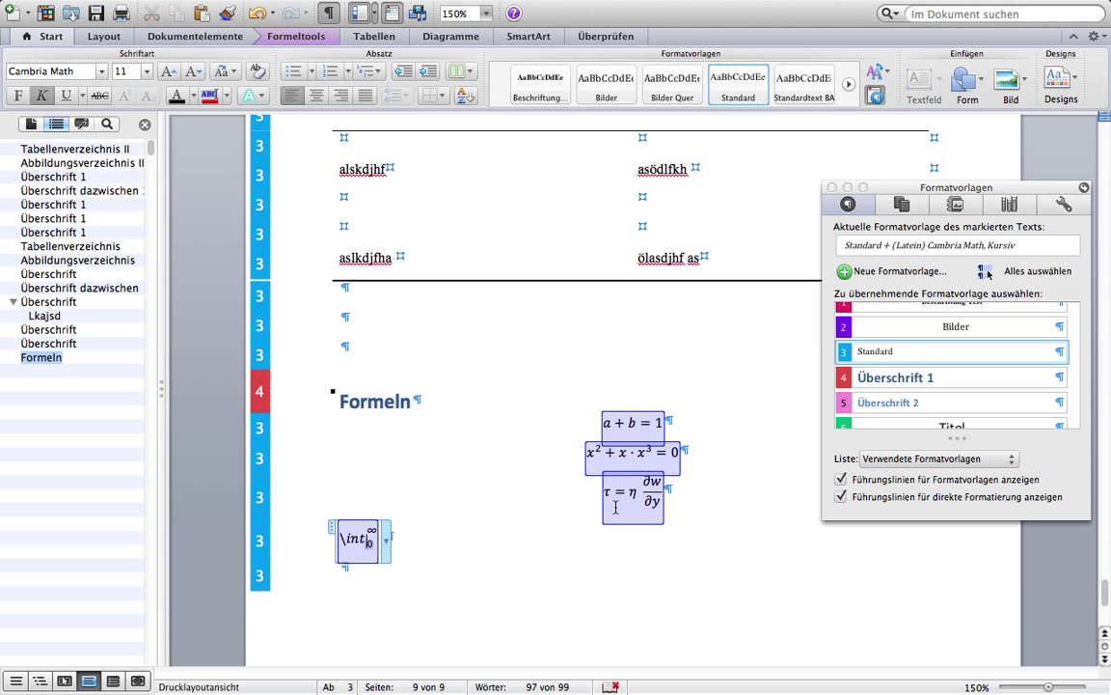
left_click(332, 530)
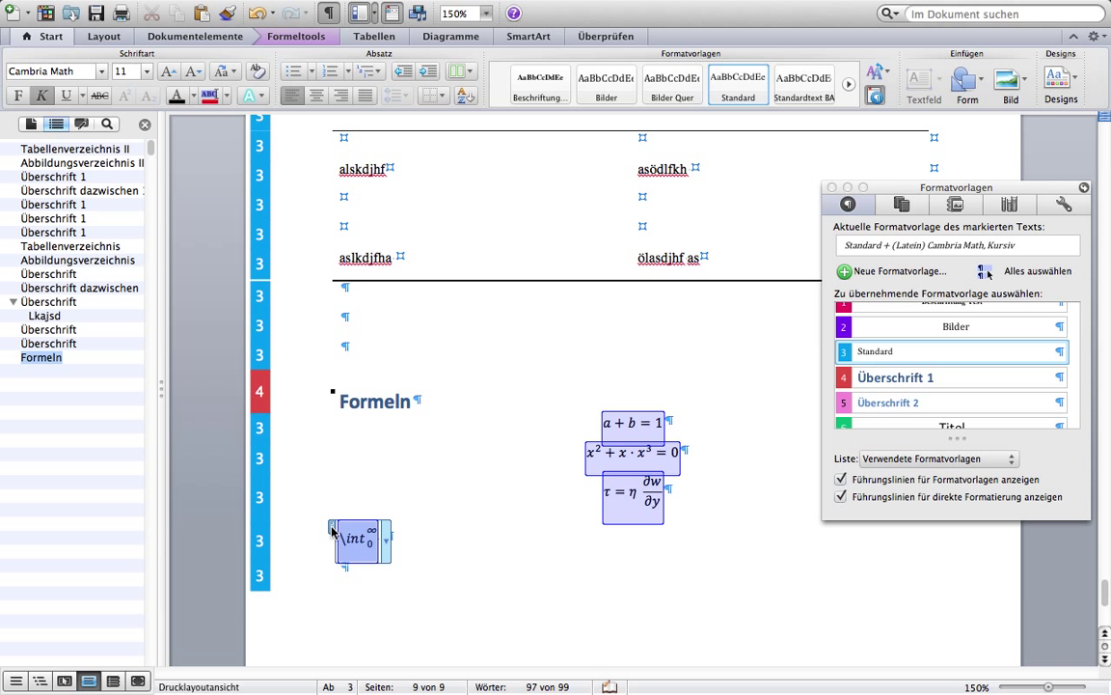
key("BackSpace")
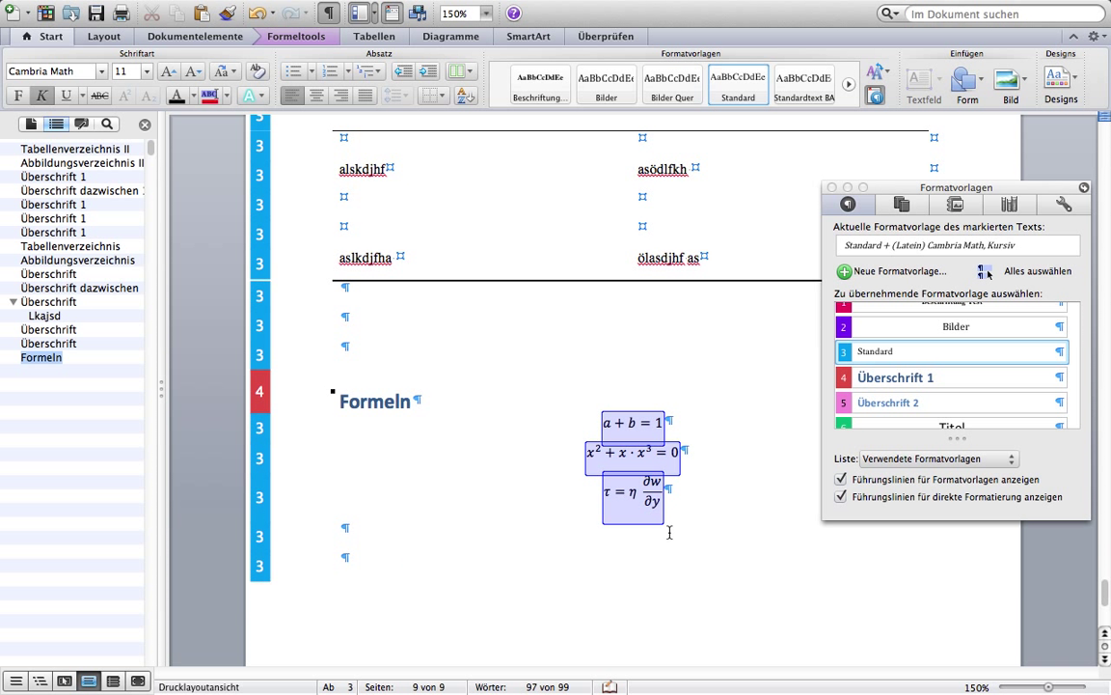
left_click(680, 504)
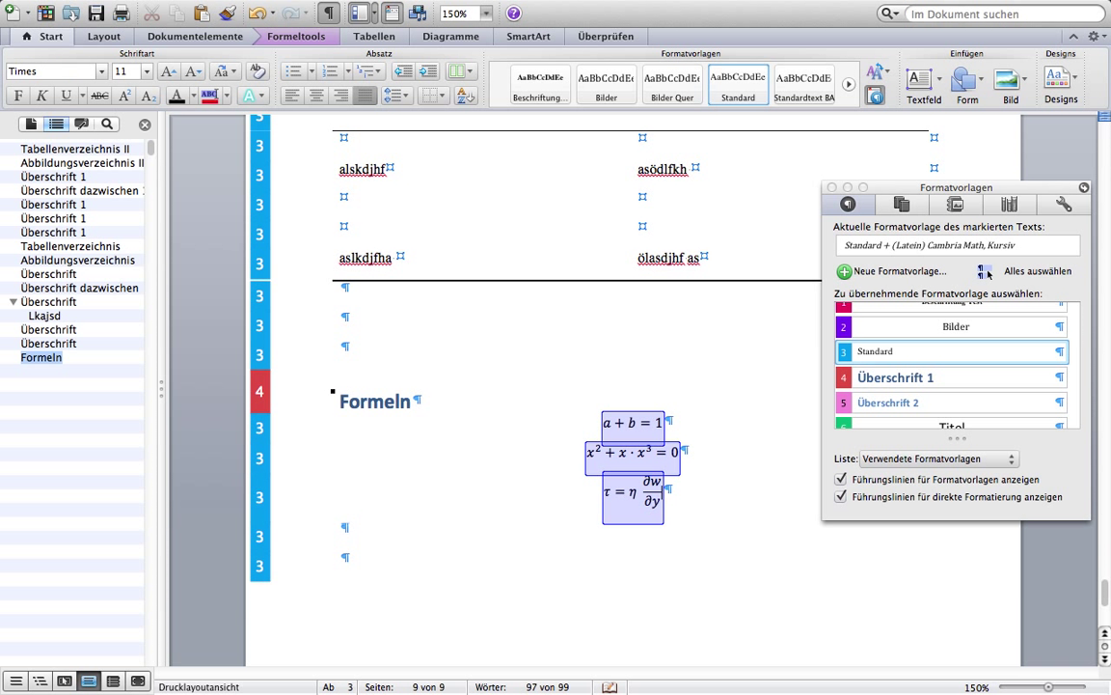
key("Return")
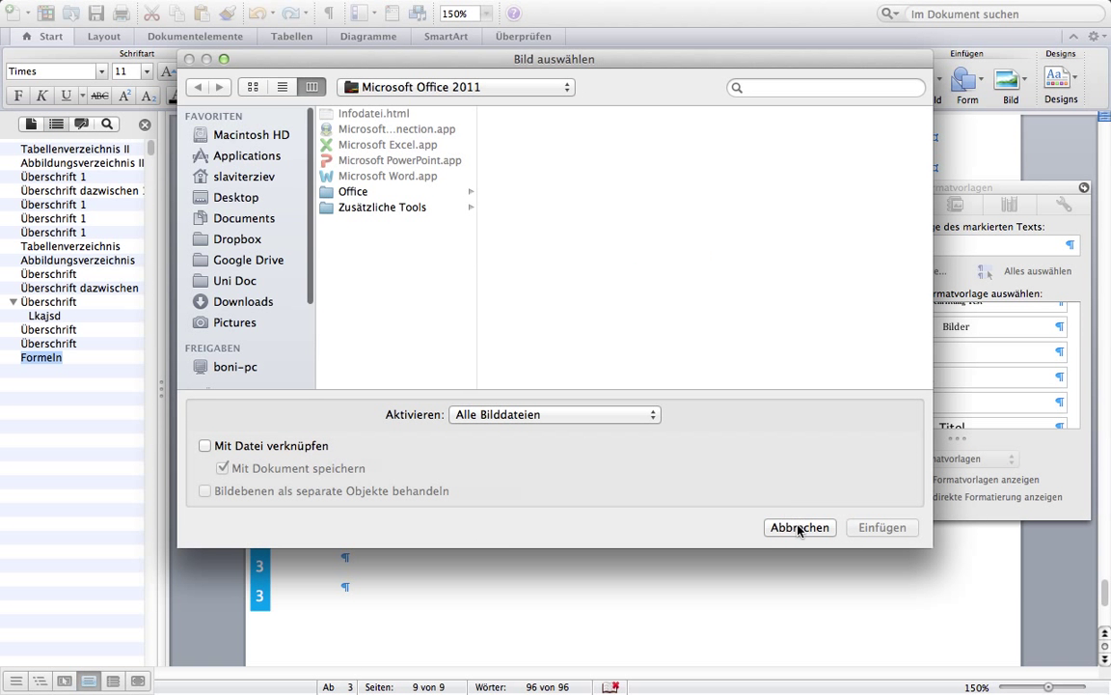
left_click(797, 527)
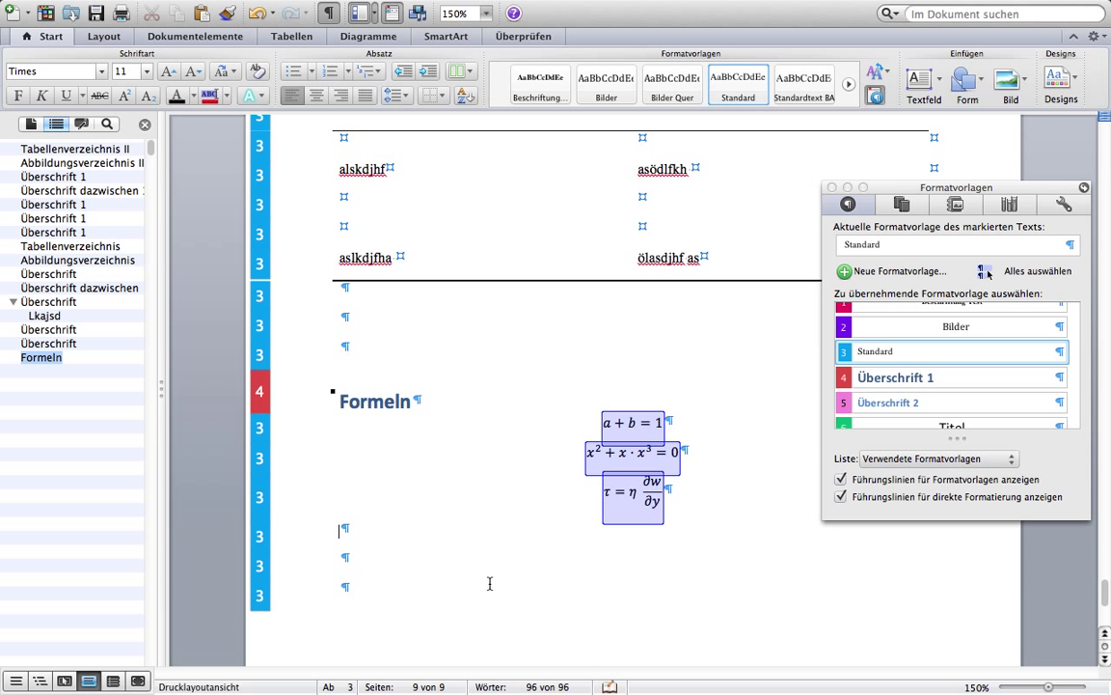
Insert a new equation with \int 0^\infty, fixing the infty typo, and build it up
key("ctrl+equal")
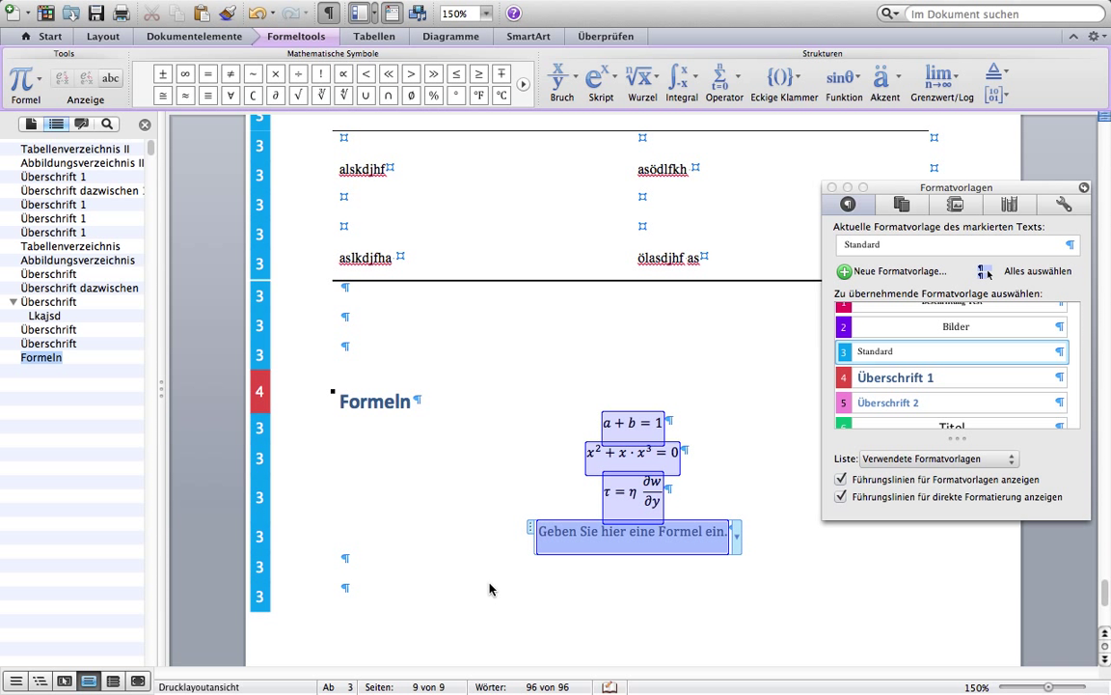
type("\\")
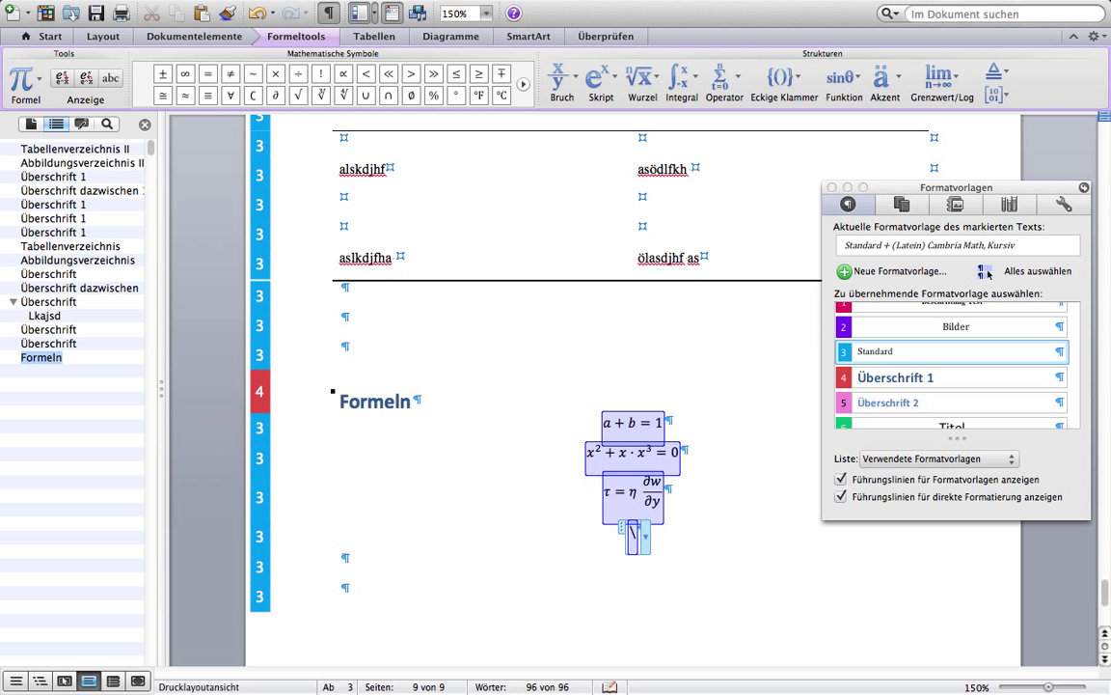
type("int")
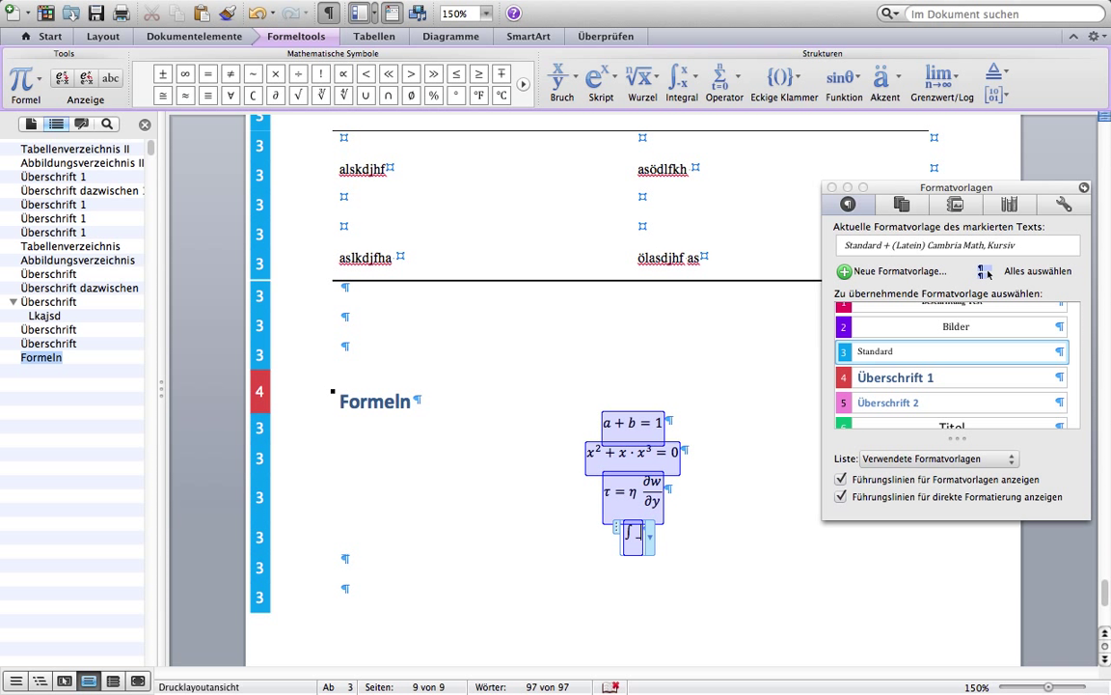
type("0")
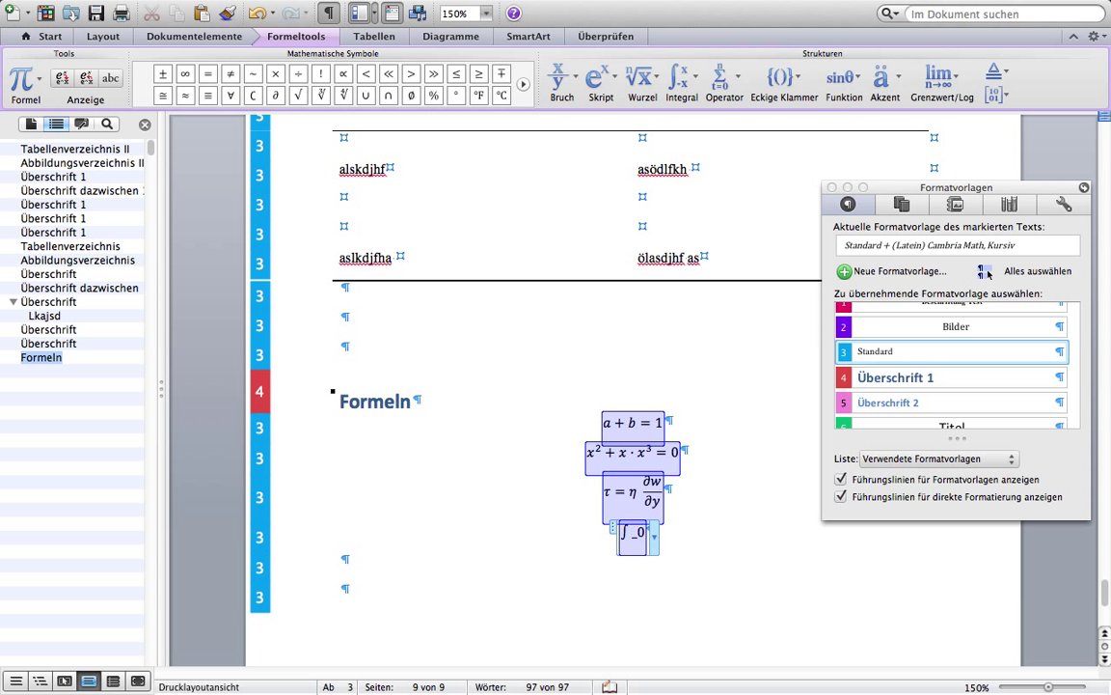
type("^\\")
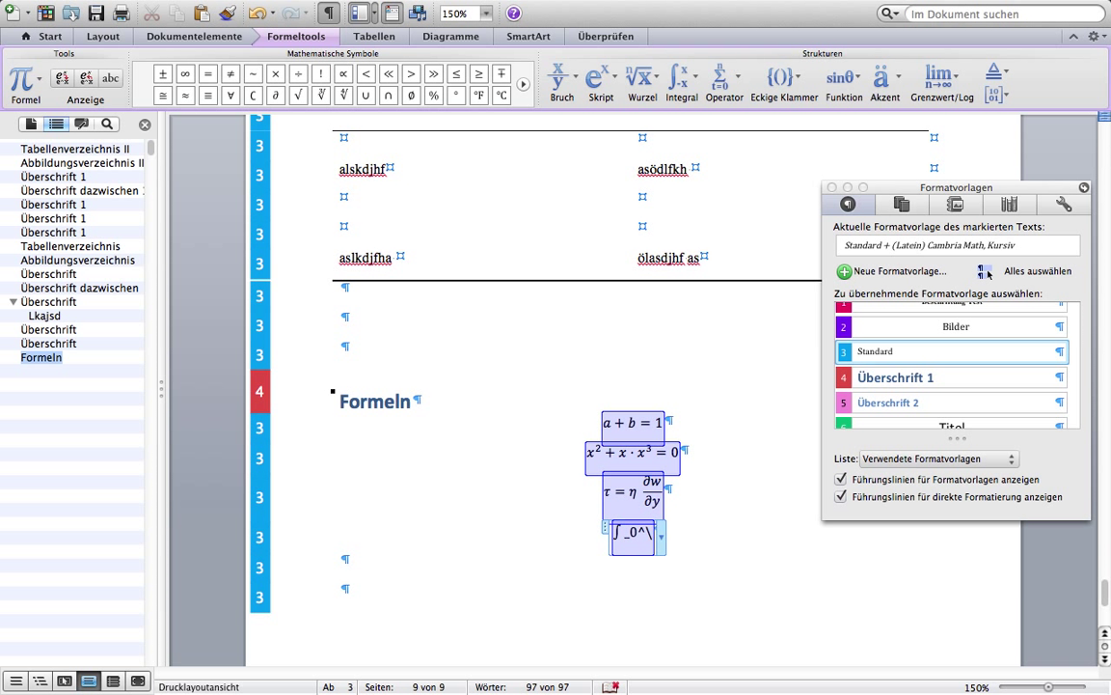
type("inft")
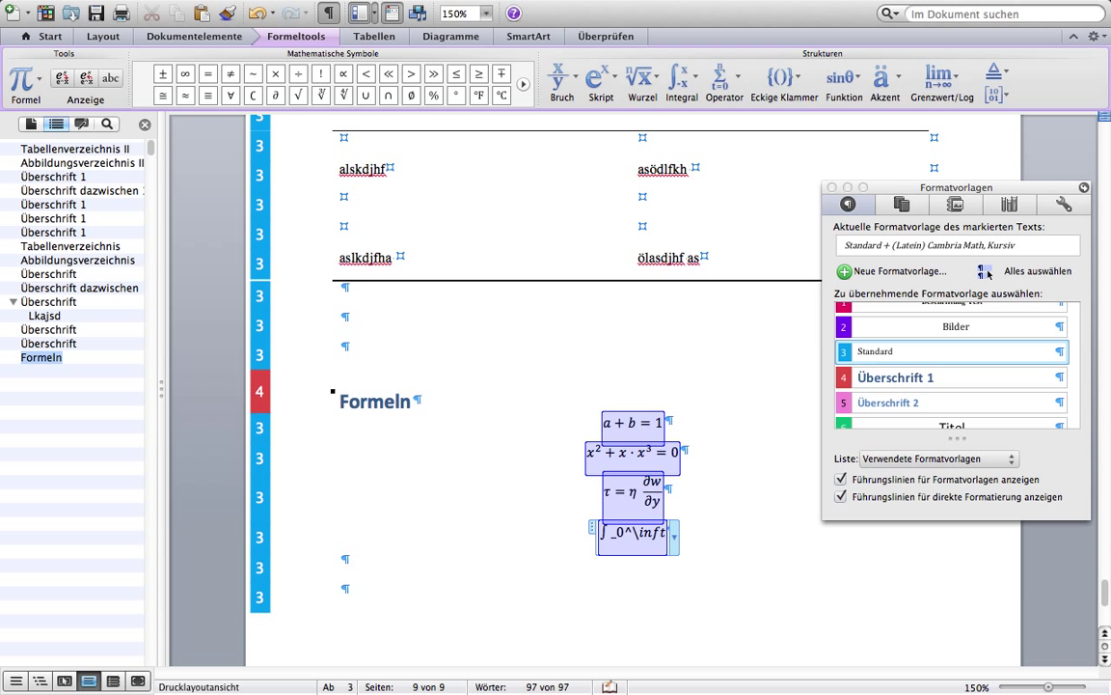
type("z")
key("BackSpace")
type("y")
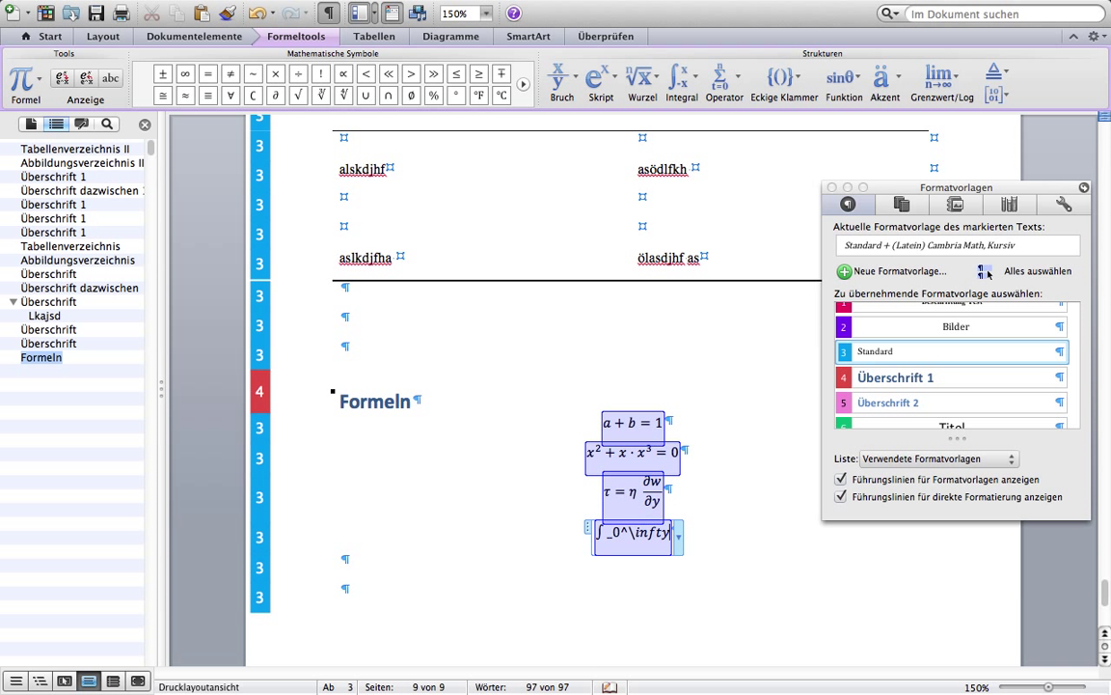
key("space")
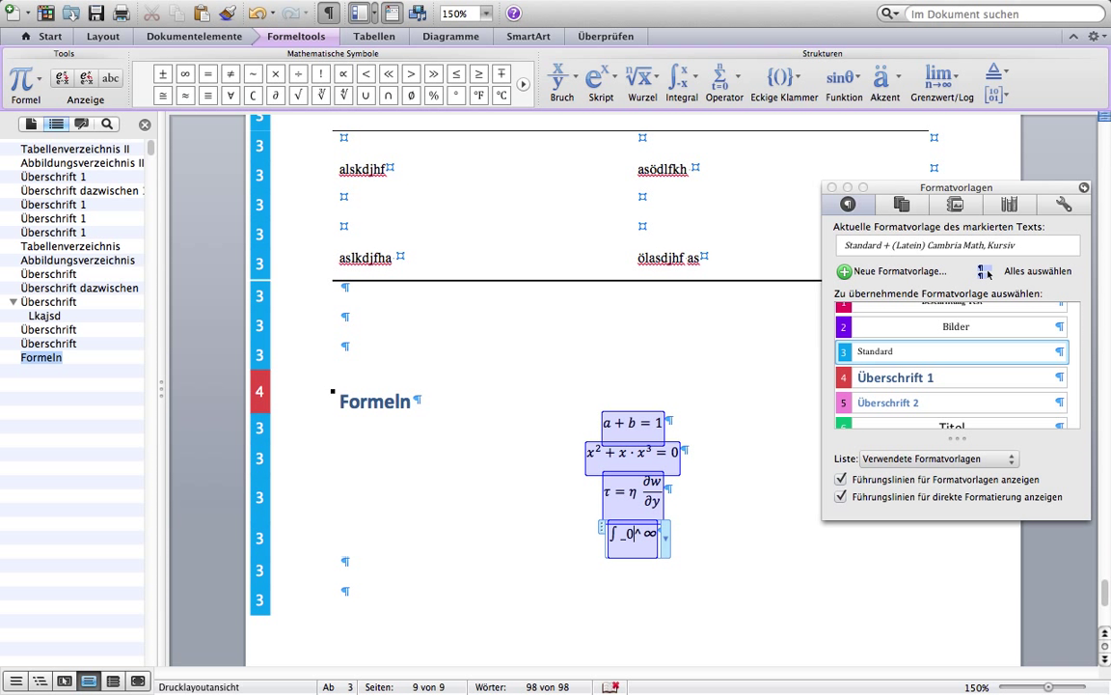
key("space")
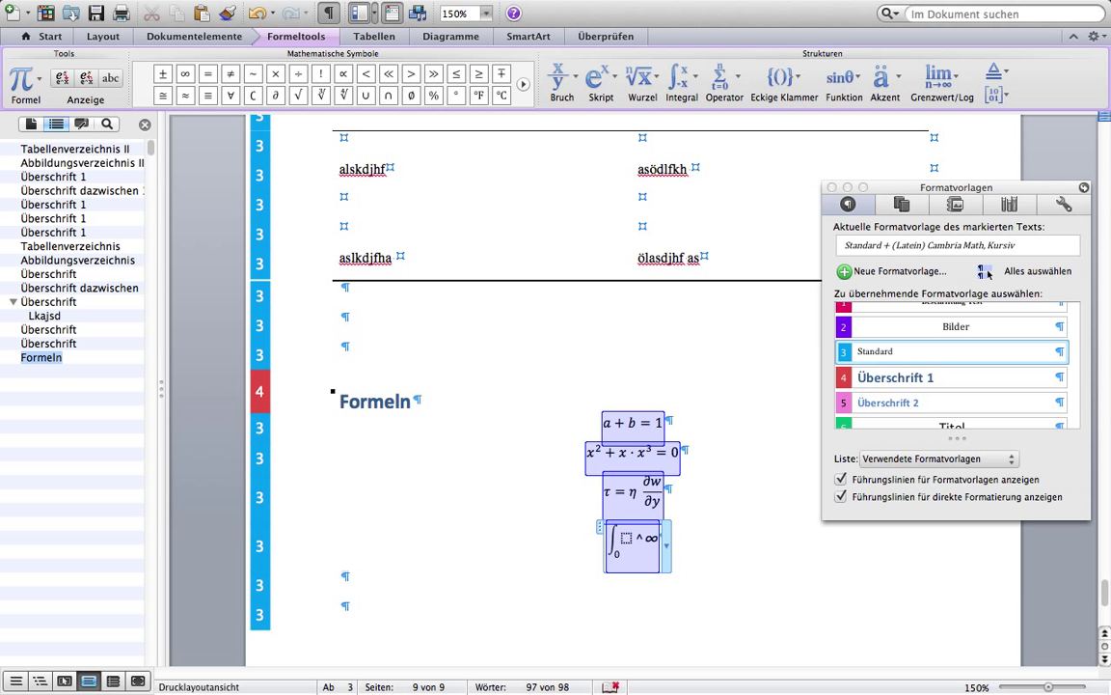
Clear the malformed integral and retype it so it converts to ∫ from 0 to ∞
key("BackSpace")
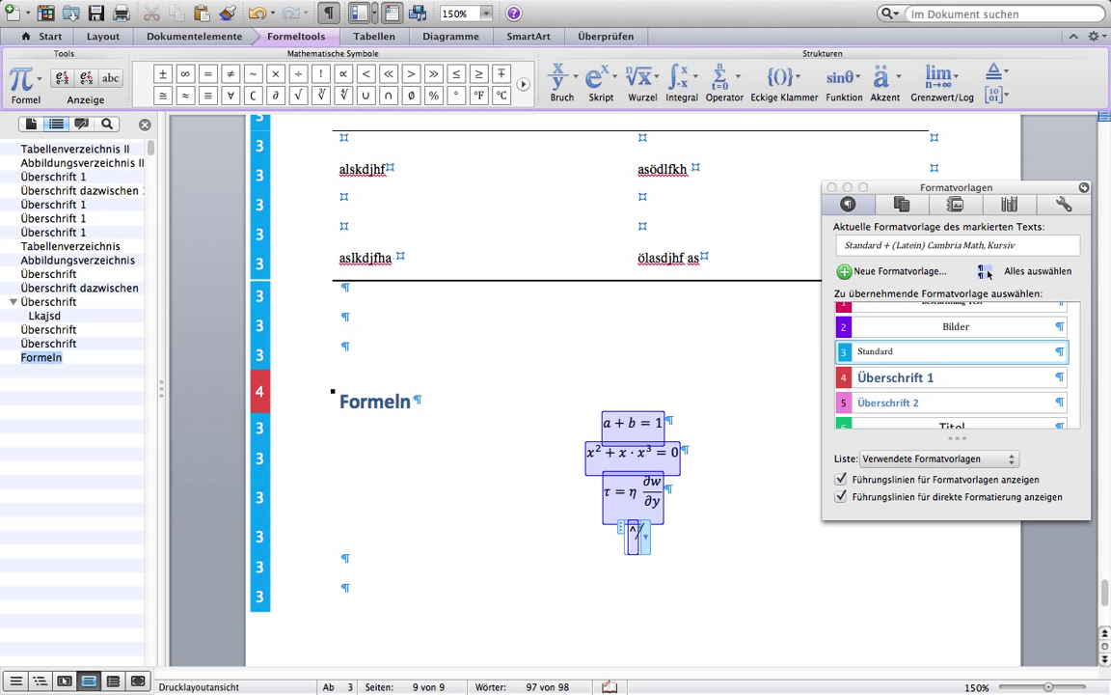
key("BackSpace")
key("BackSpace")
type("\\")
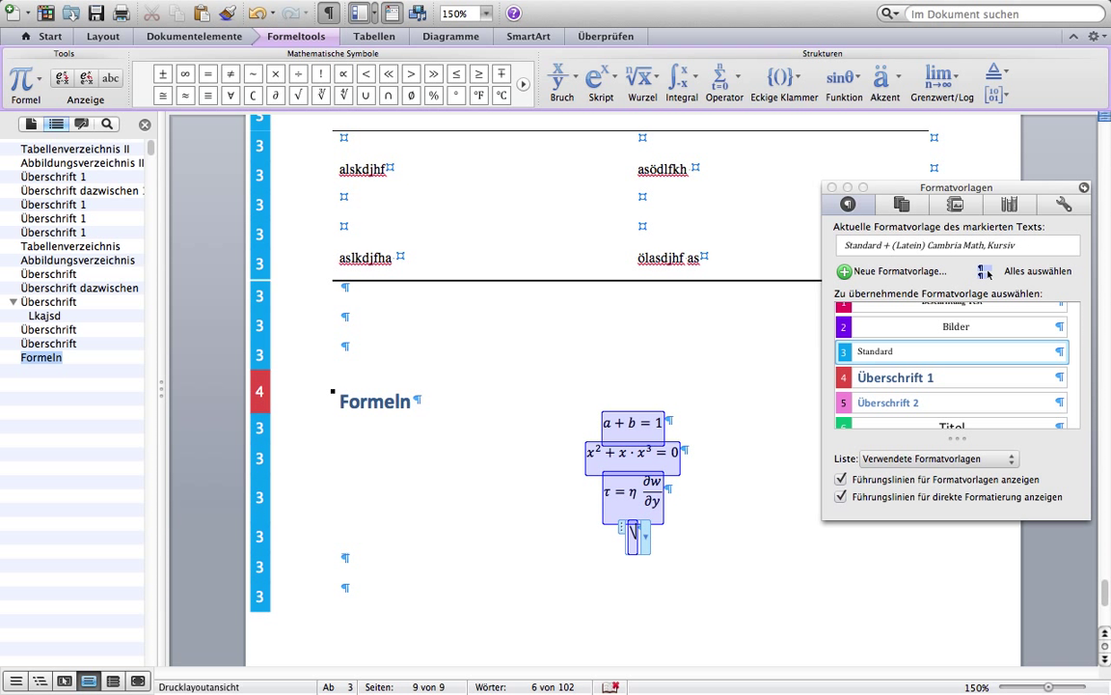
type("inft")
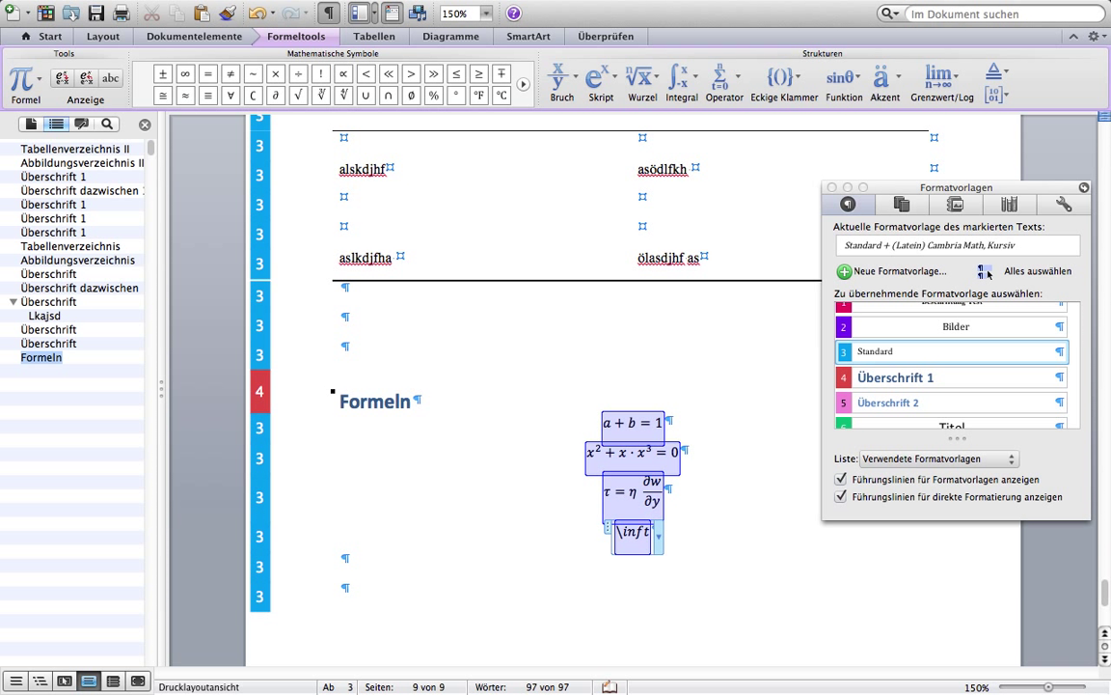
key("BackSpace")
key("BackSpace")
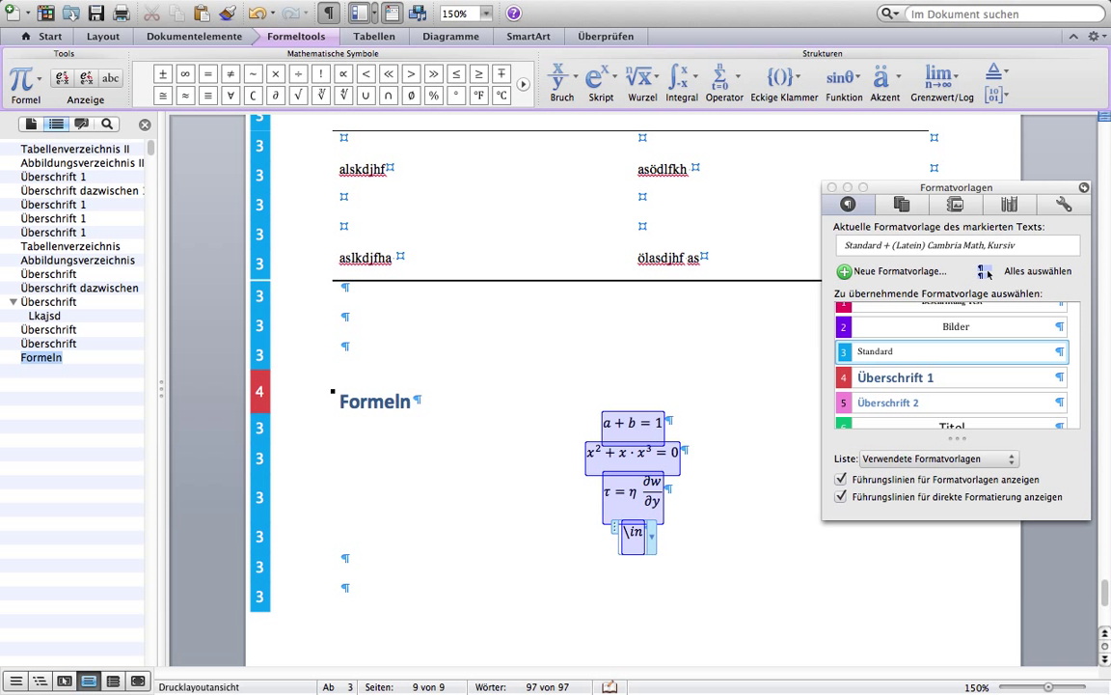
type("t")
key("space")
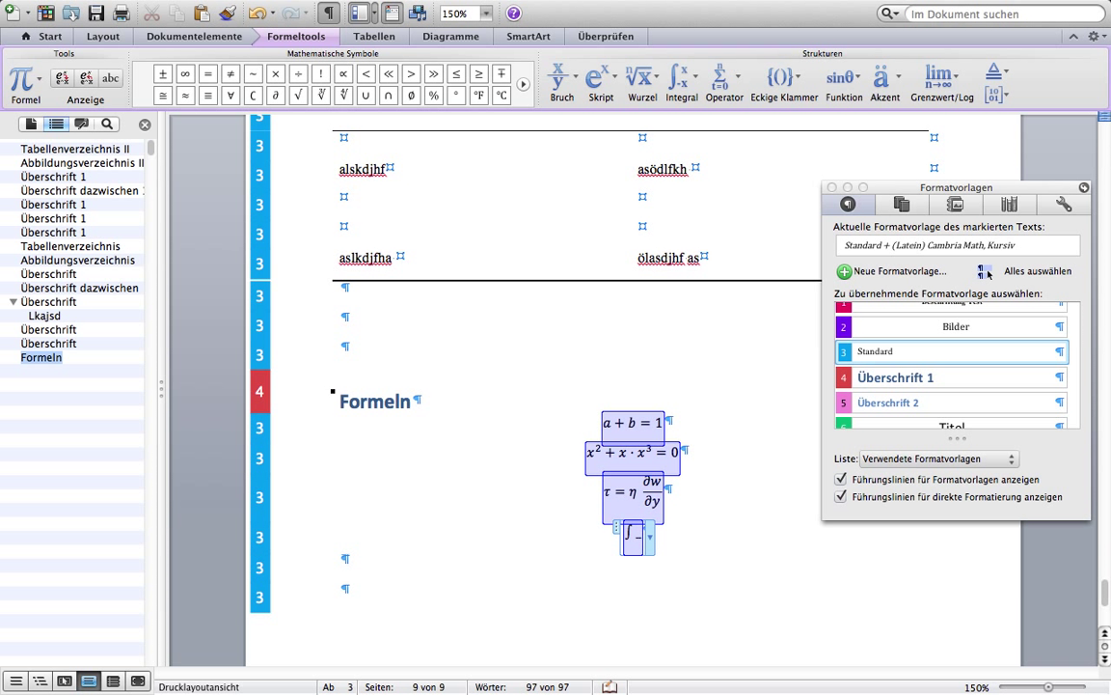
type("0^")
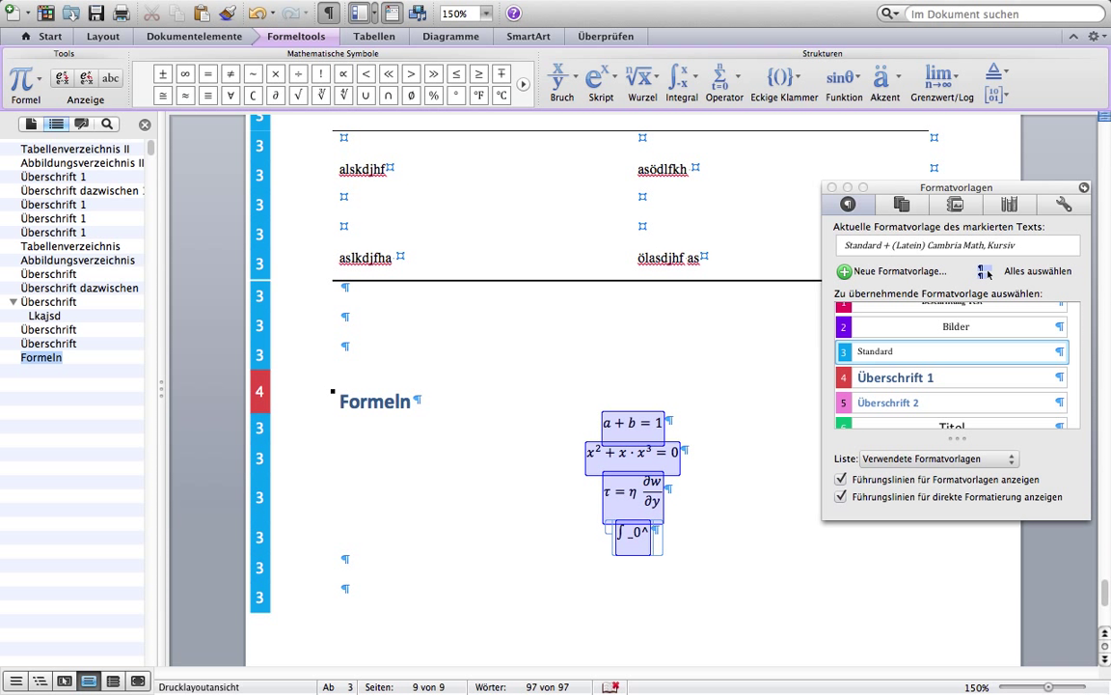
type("\\")
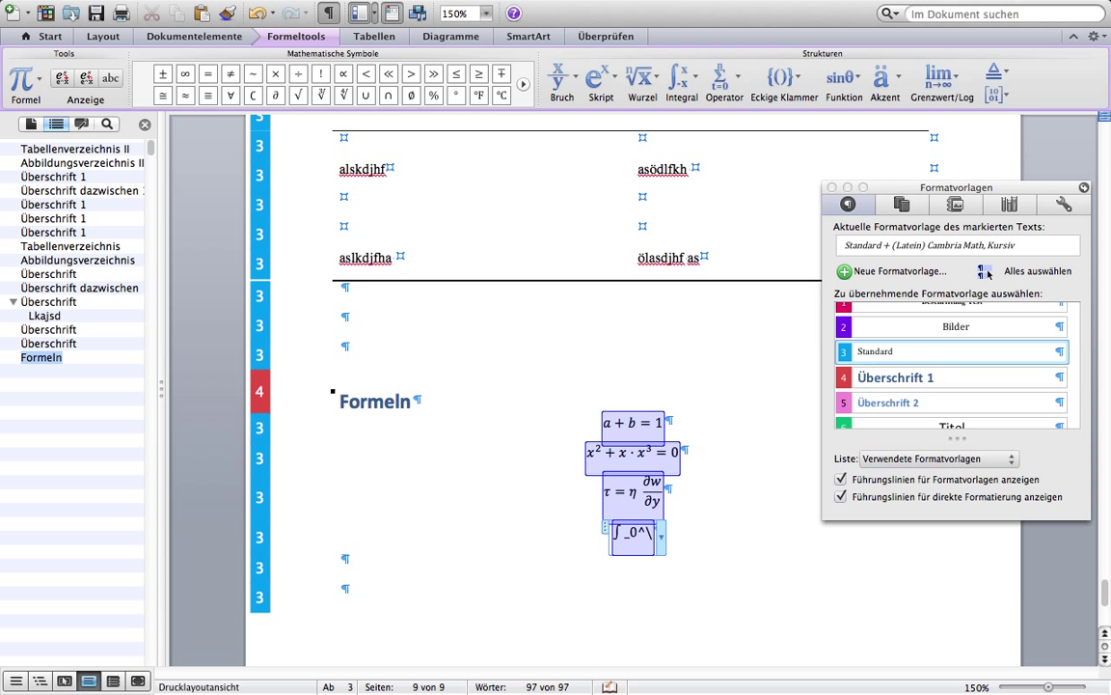
type("infty")
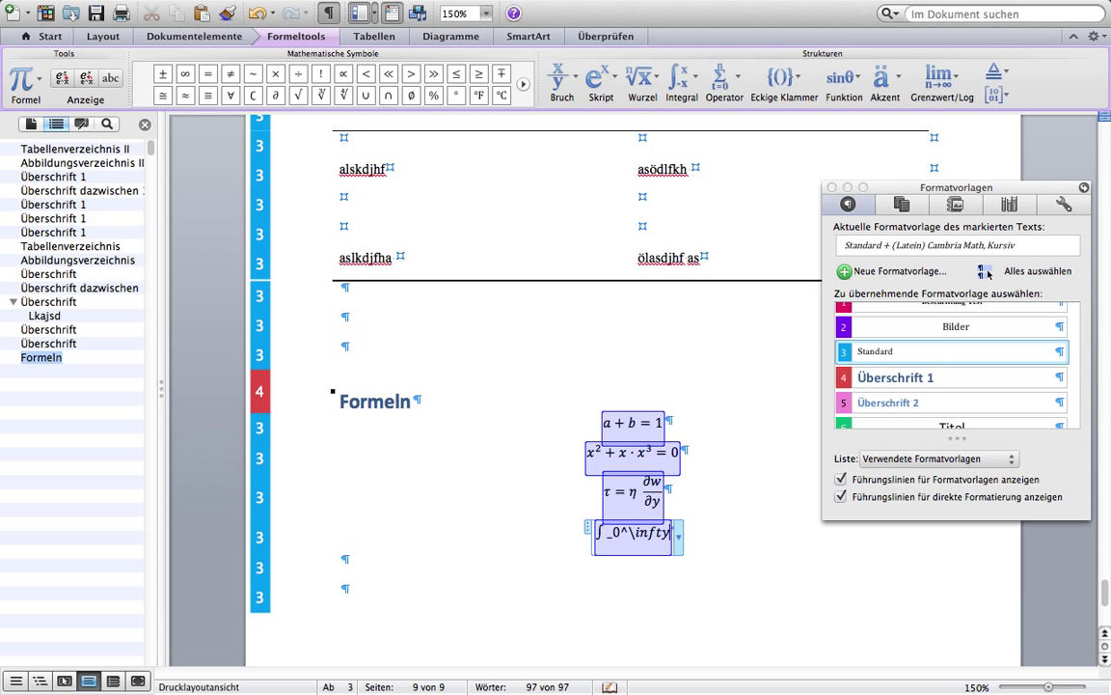
key("space")
key("space")
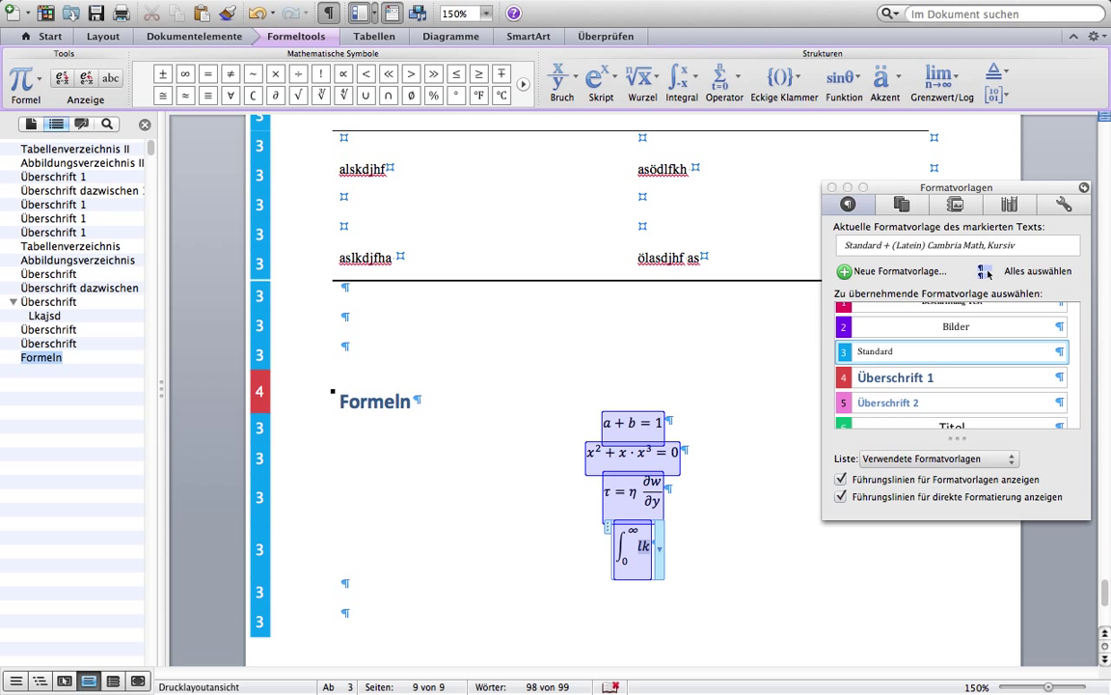
Replace the dummy integrand with 'x dx =...' so the equation reads ∫₀^∞ x dx = …
type("lkjsadh")
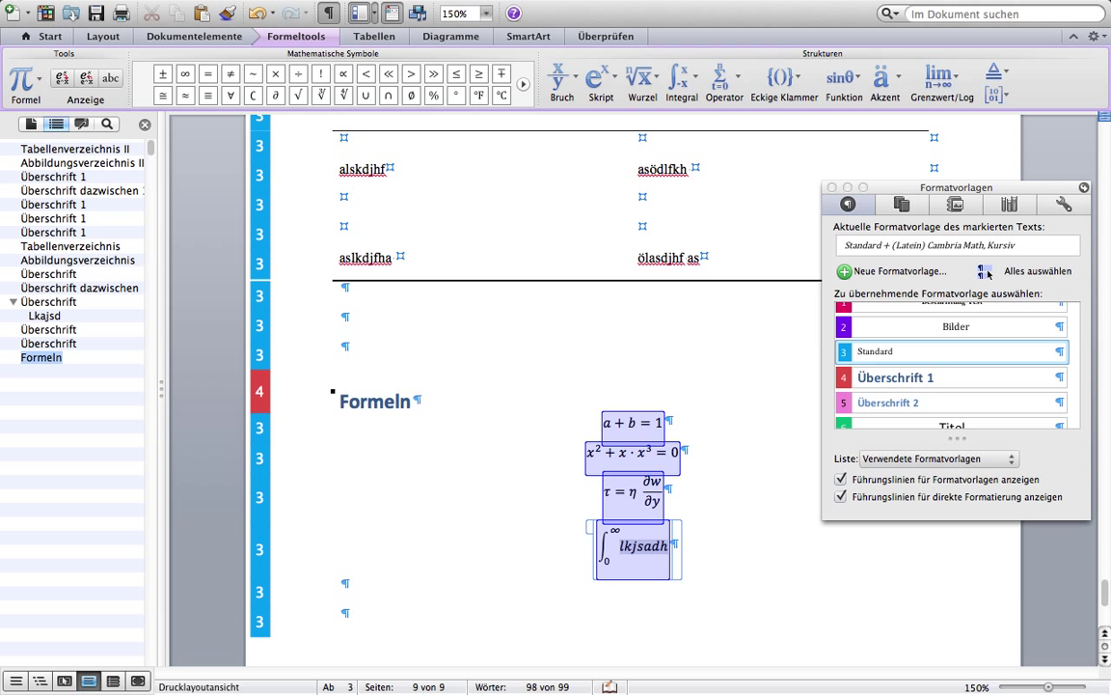
type("f")
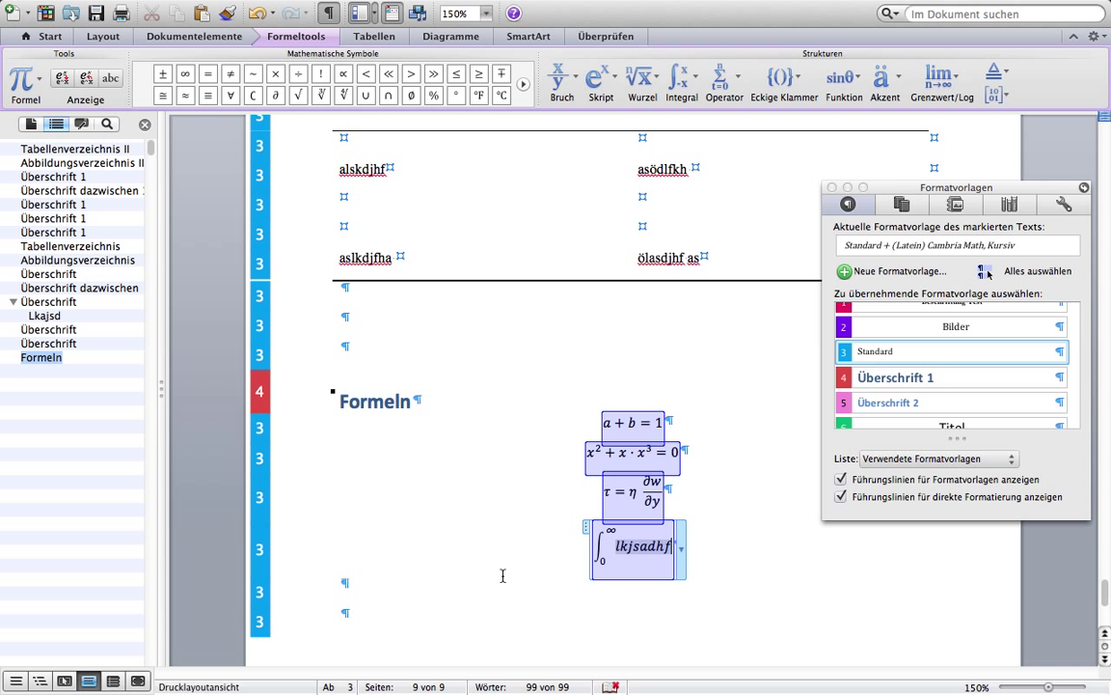
key("BackSpace")
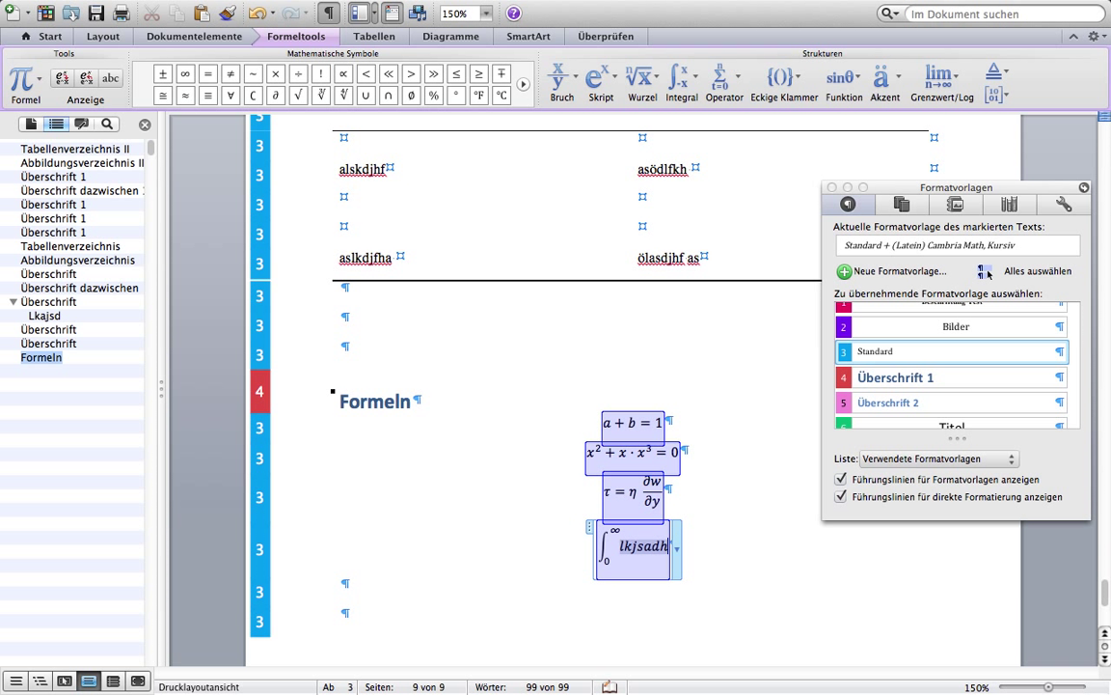
key("BackSpace")
key("BackSpace")
key("BackSpace")
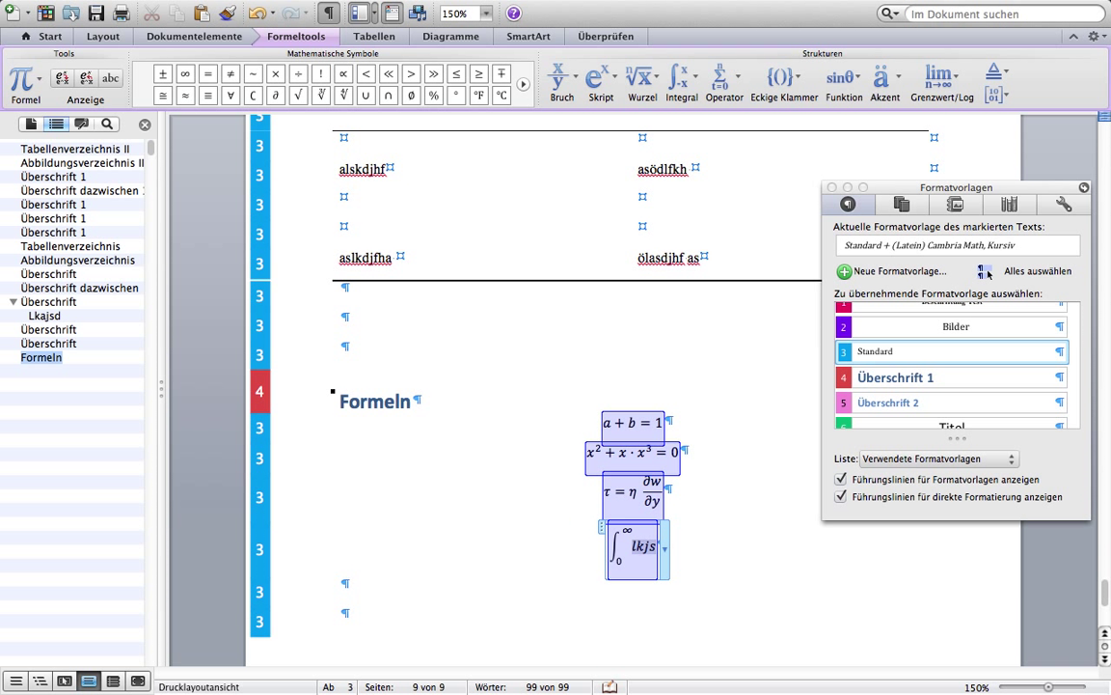
key("BackSpace")
key("BackSpace")
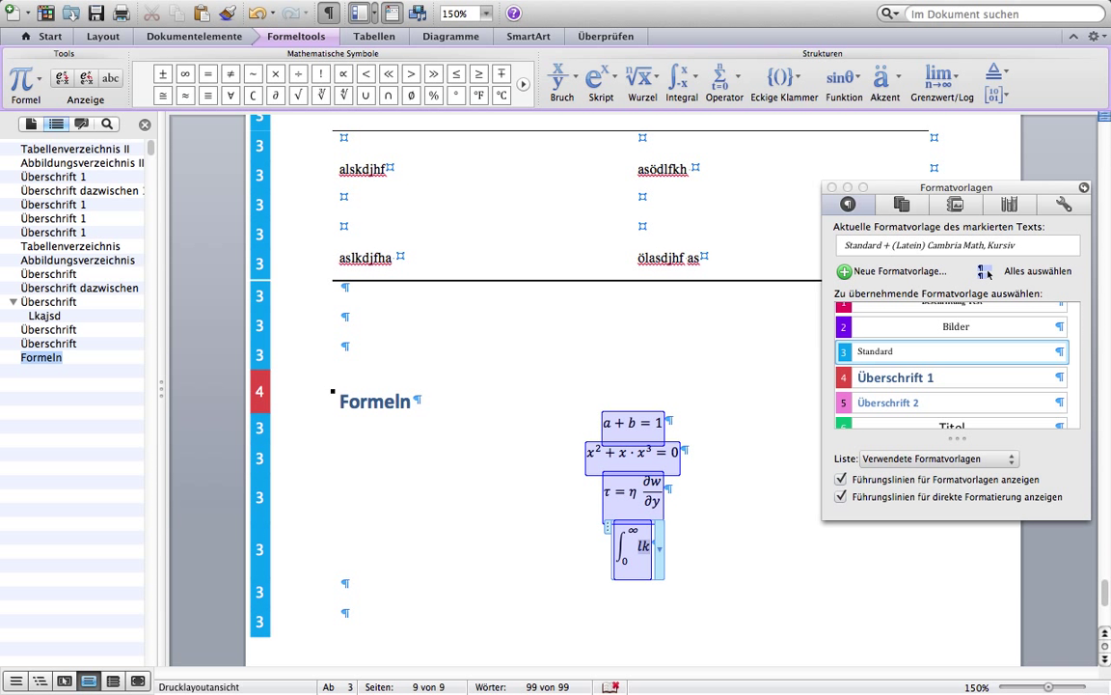
key("BackSpace")
key("BackSpace")
type("x")
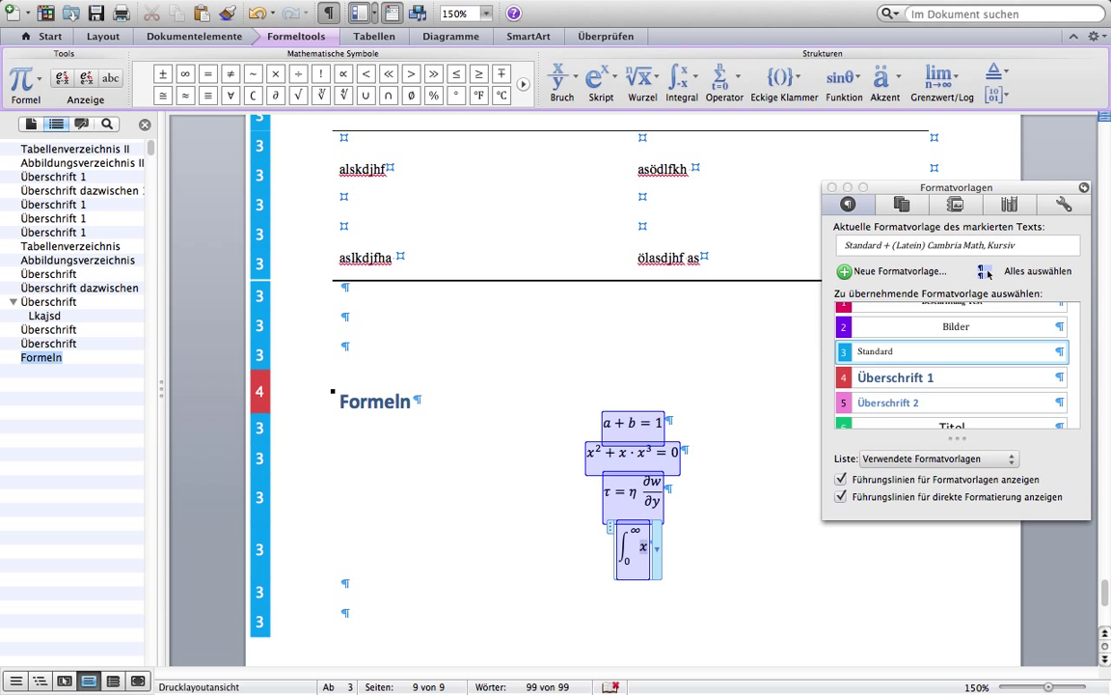
type(" d")
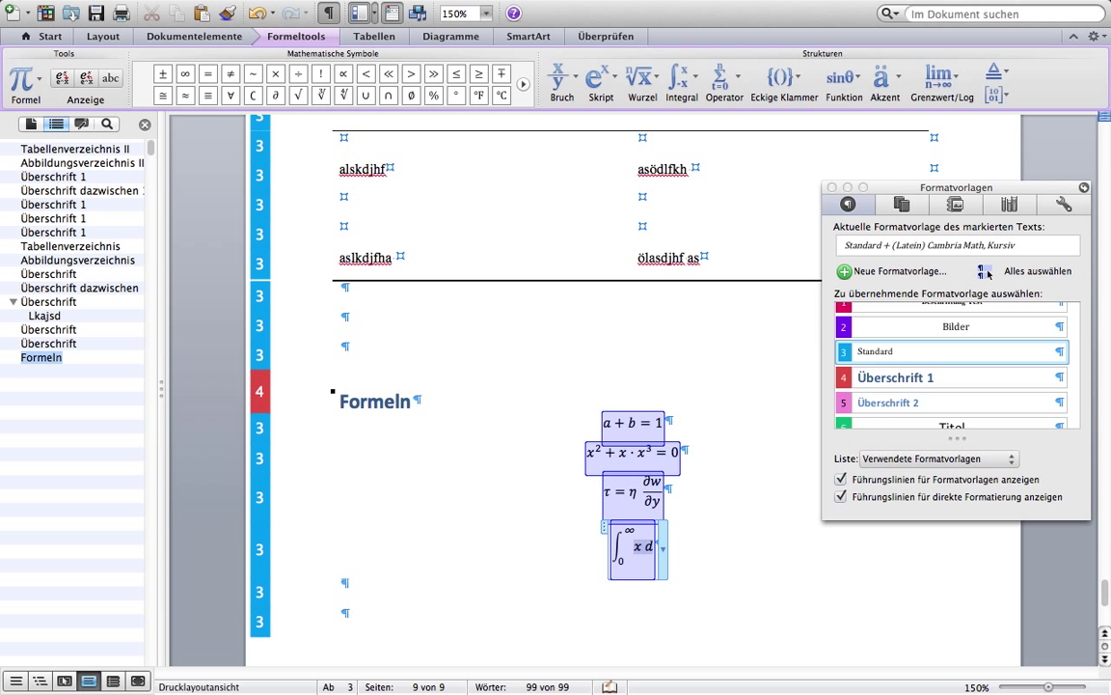
type("x =")
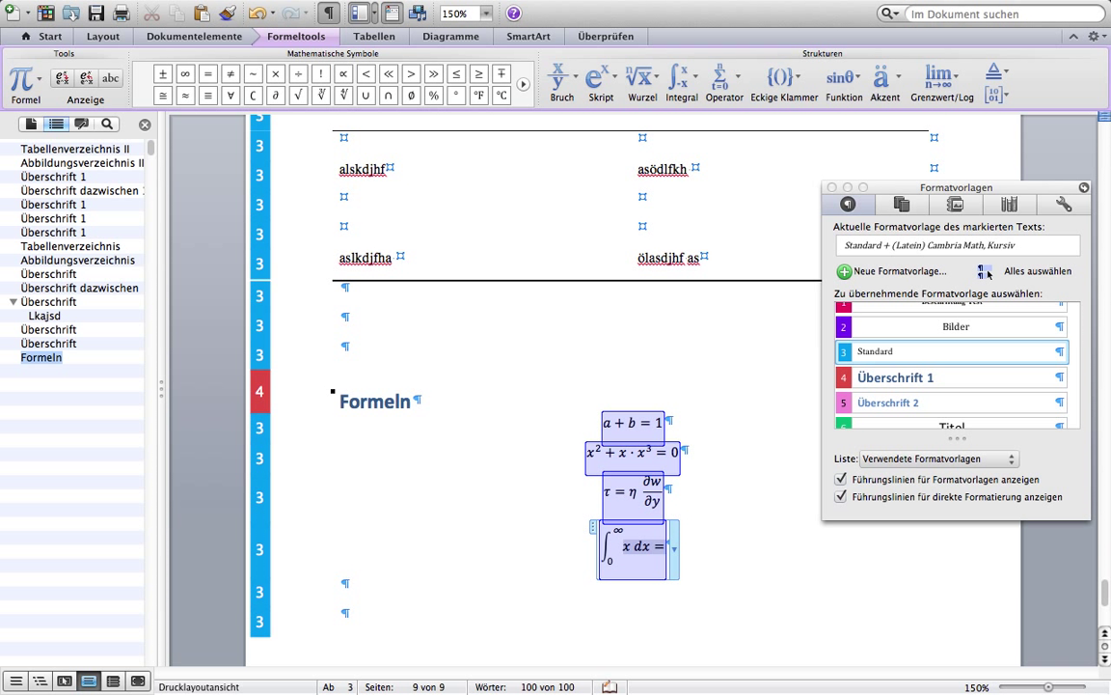
key("BackSpace")
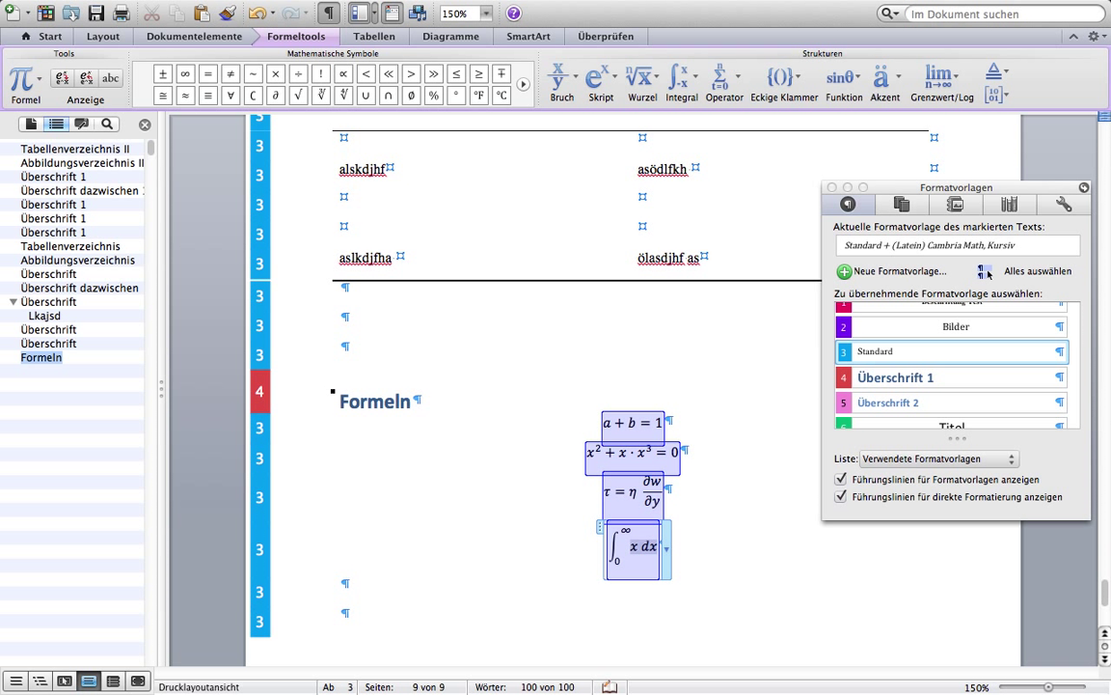
type(" =")
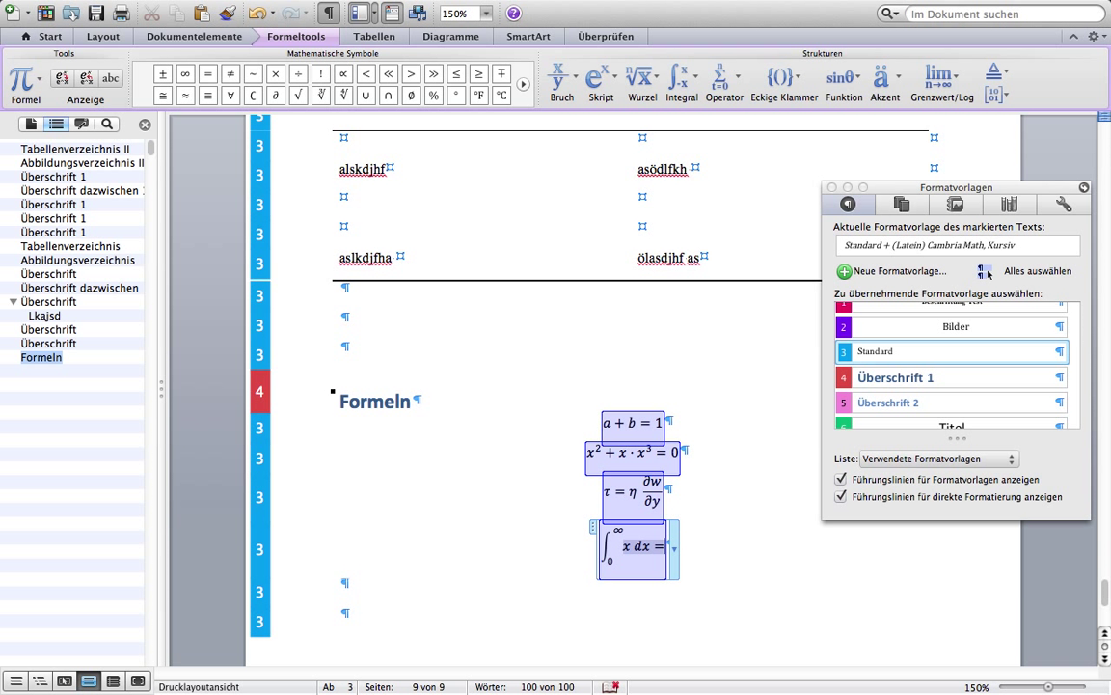
type("...")
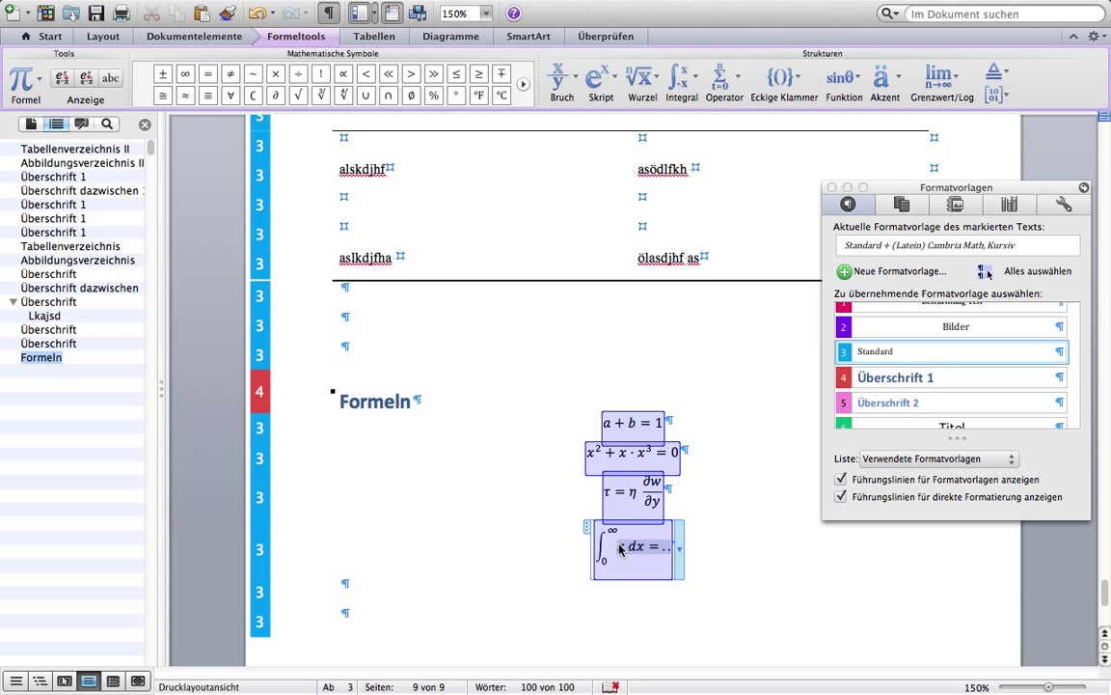
left_click(747, 556)
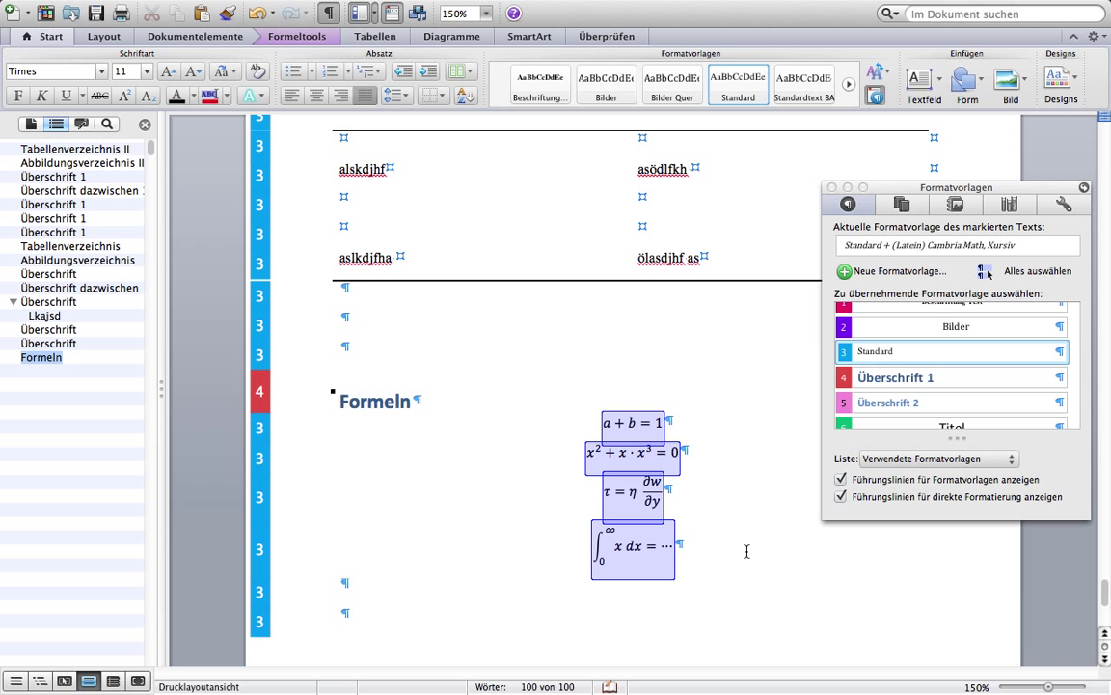
Add an empty paragraph below the equations
key("Return")
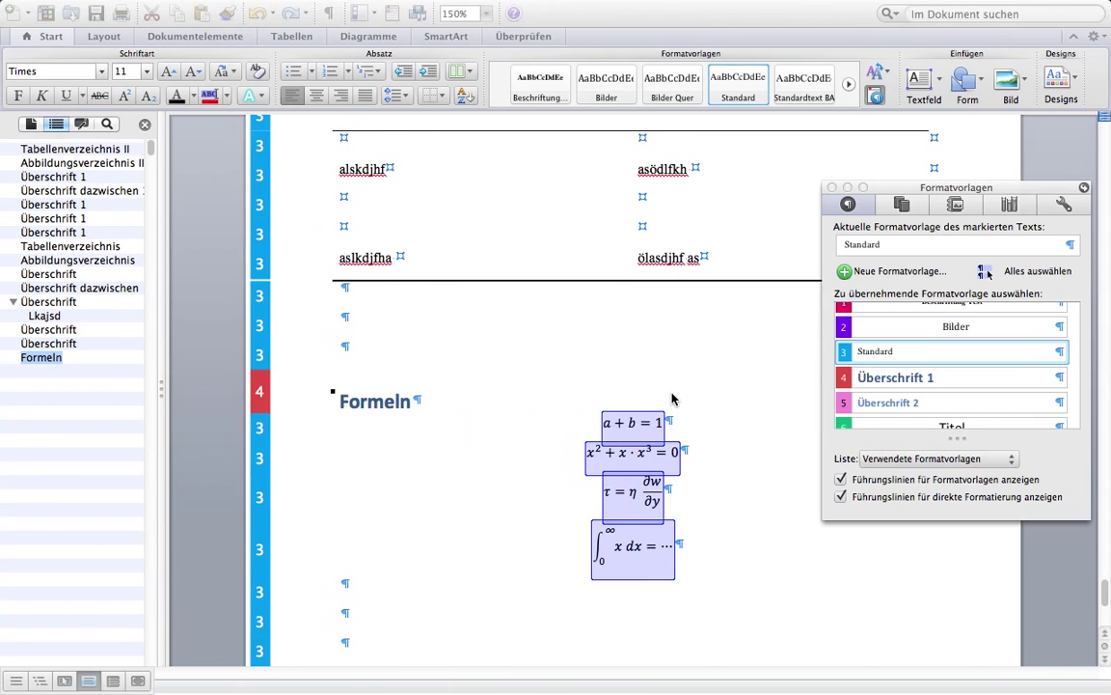
Go to the thesis document's 1 Einleitung chapter and move the styles palette off the Formel 1 table
key("super+Tab")
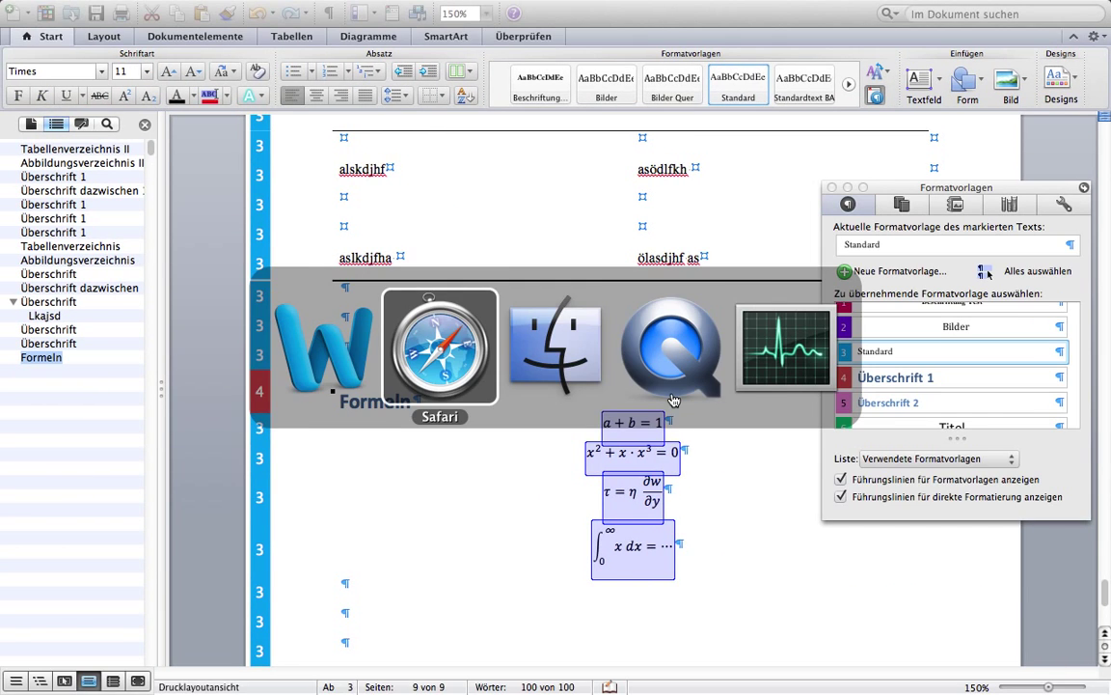
key("super+Tab")
key("super+Tab")
key("super+Tab")
key("super+Tab")
key("ctrl+Up")
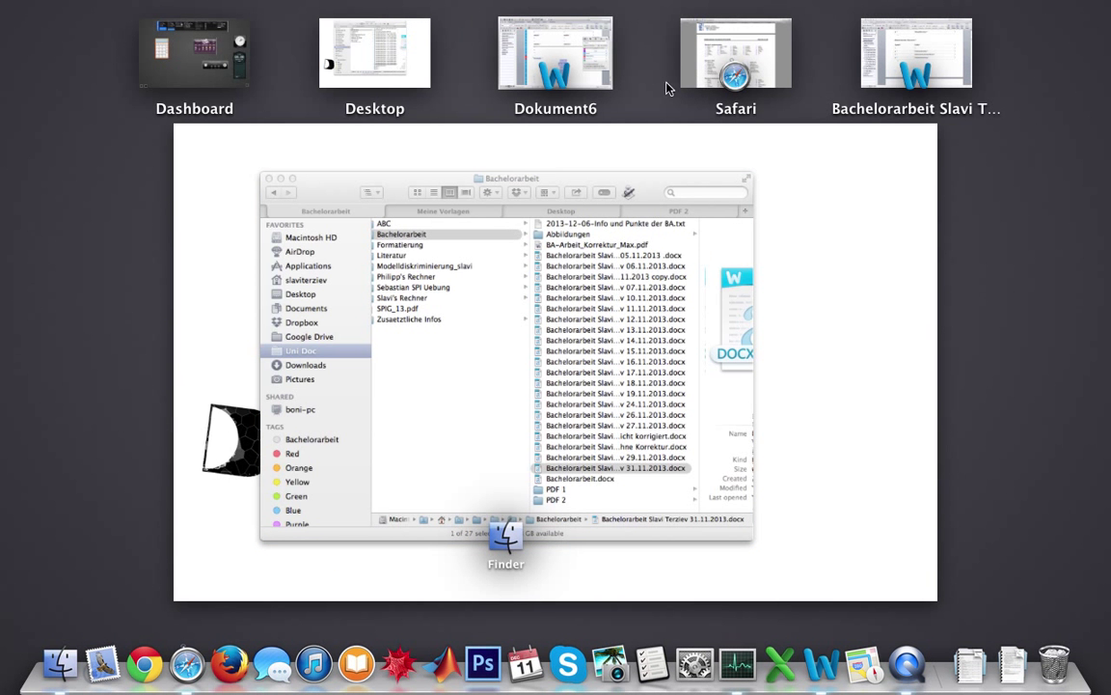
left_click(897, 81)
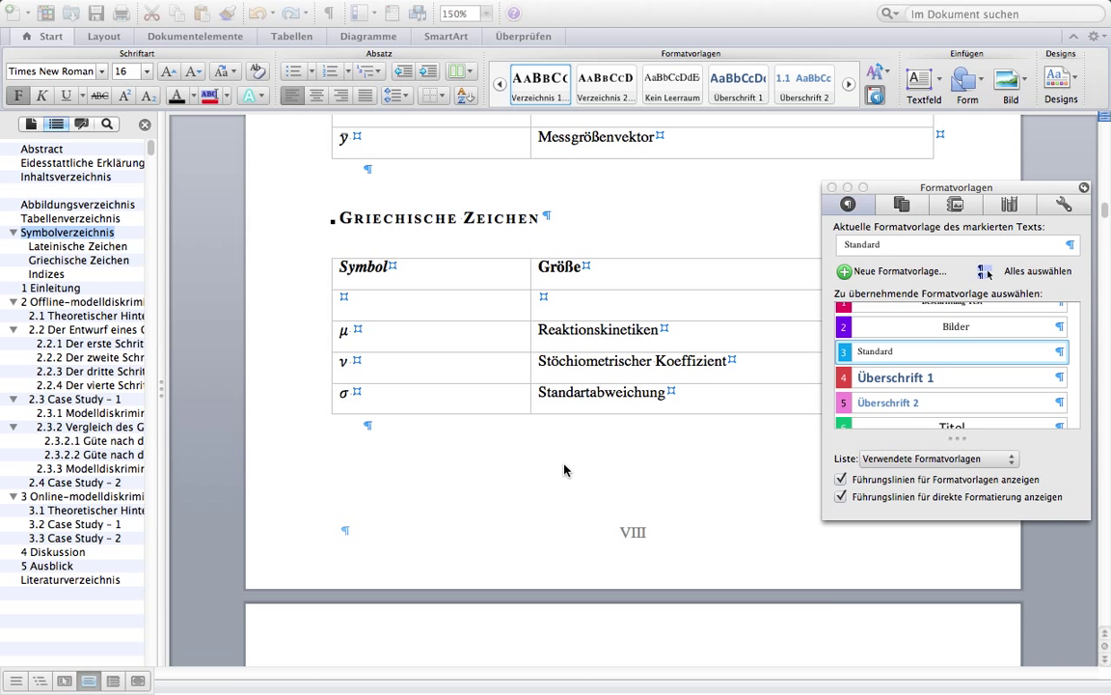
left_click(64, 288)
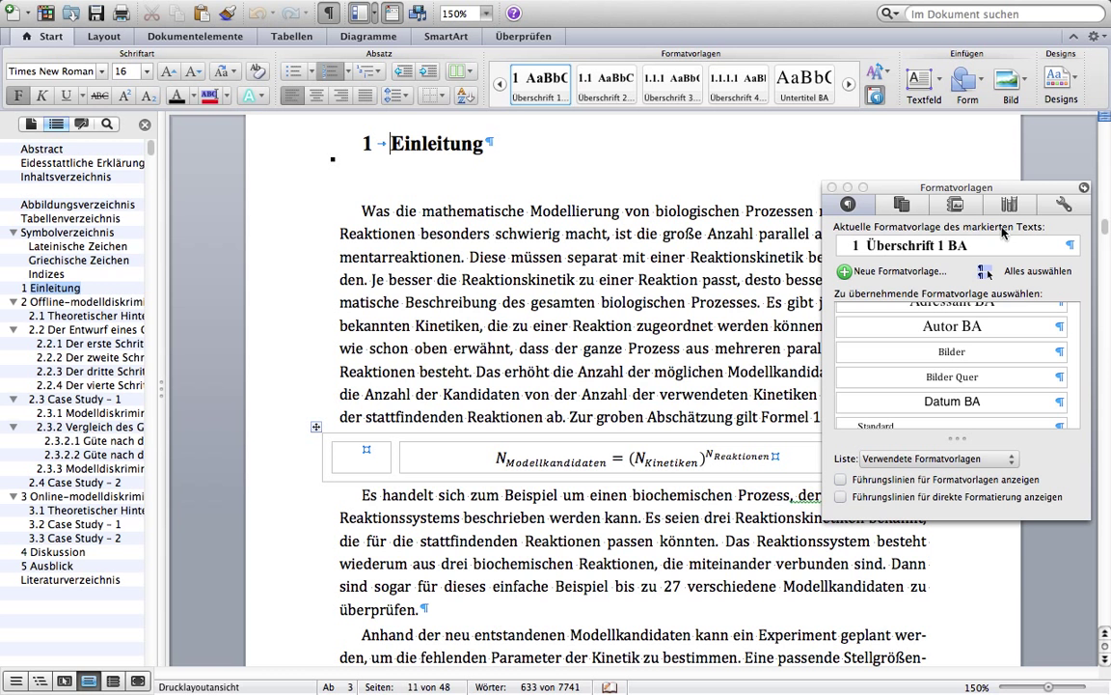
left_click_drag(969, 183, 980, 56)
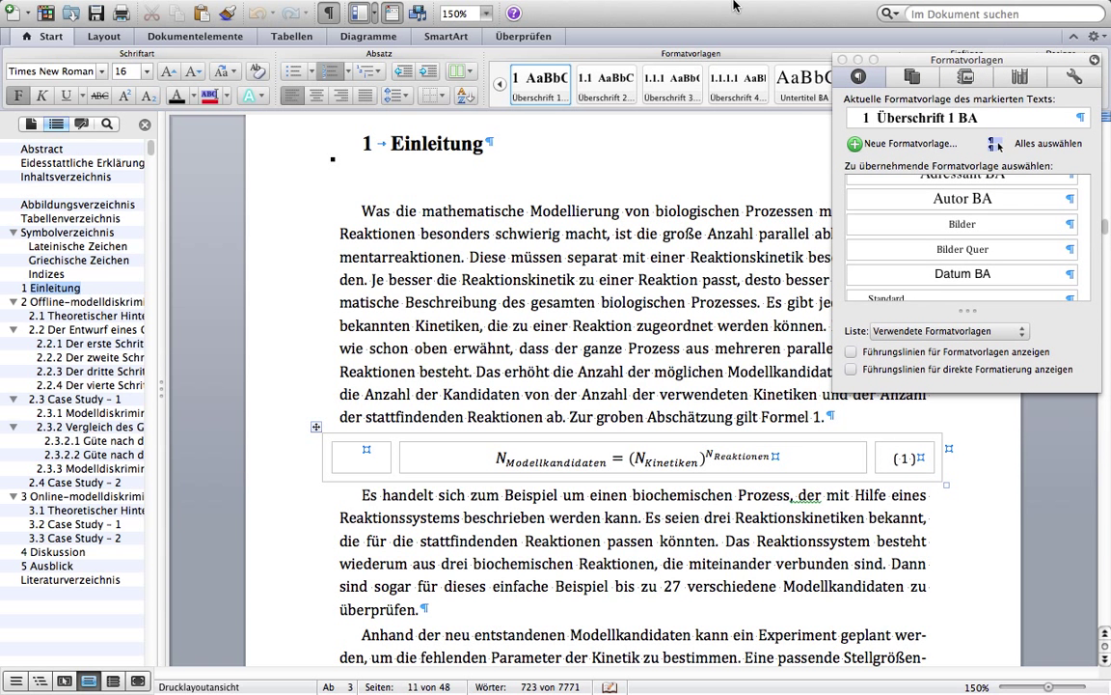
Toggle the table gridlines and formatting marks off and back on, then return to the draft
left_click(546, 10)
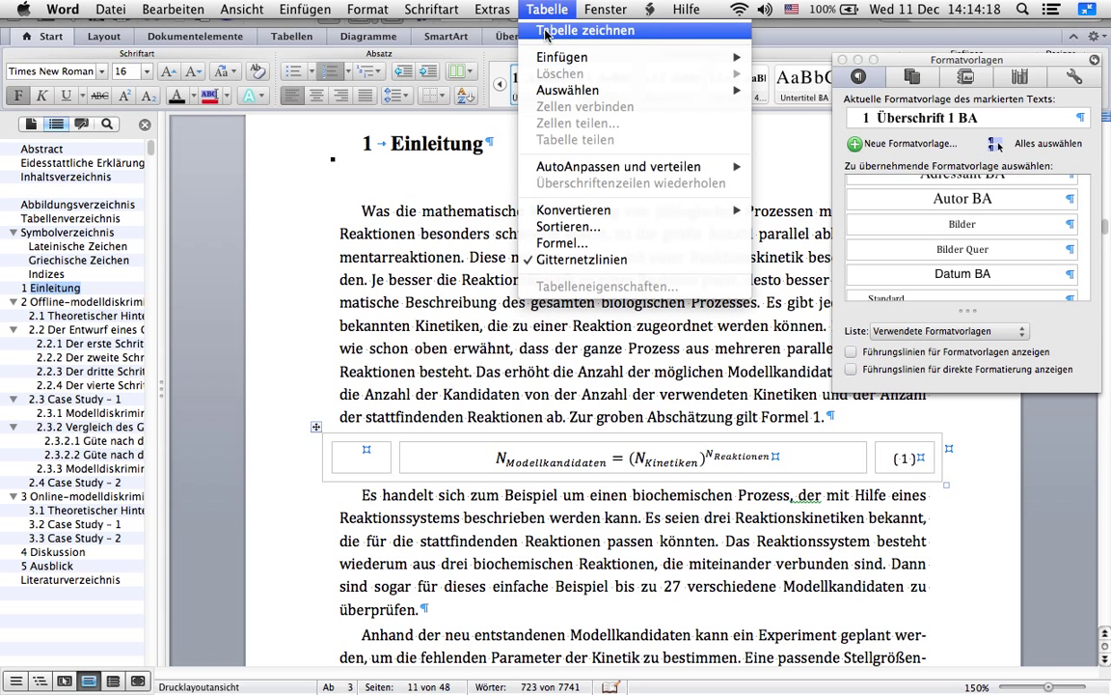
left_click(587, 259)
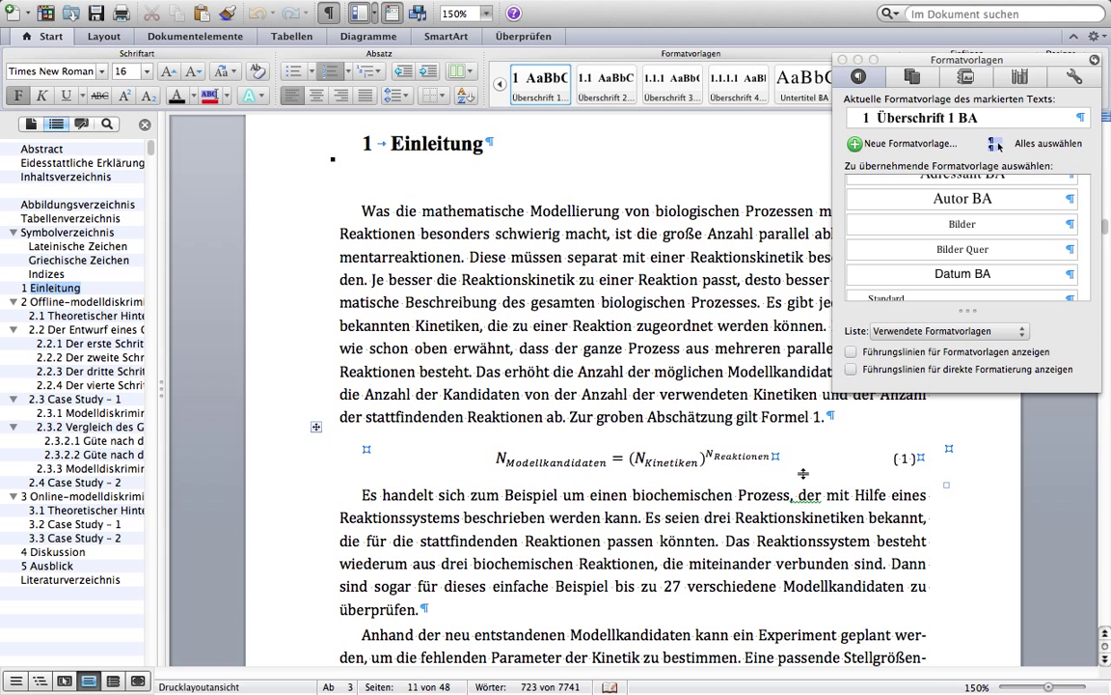
left_click(329, 12)
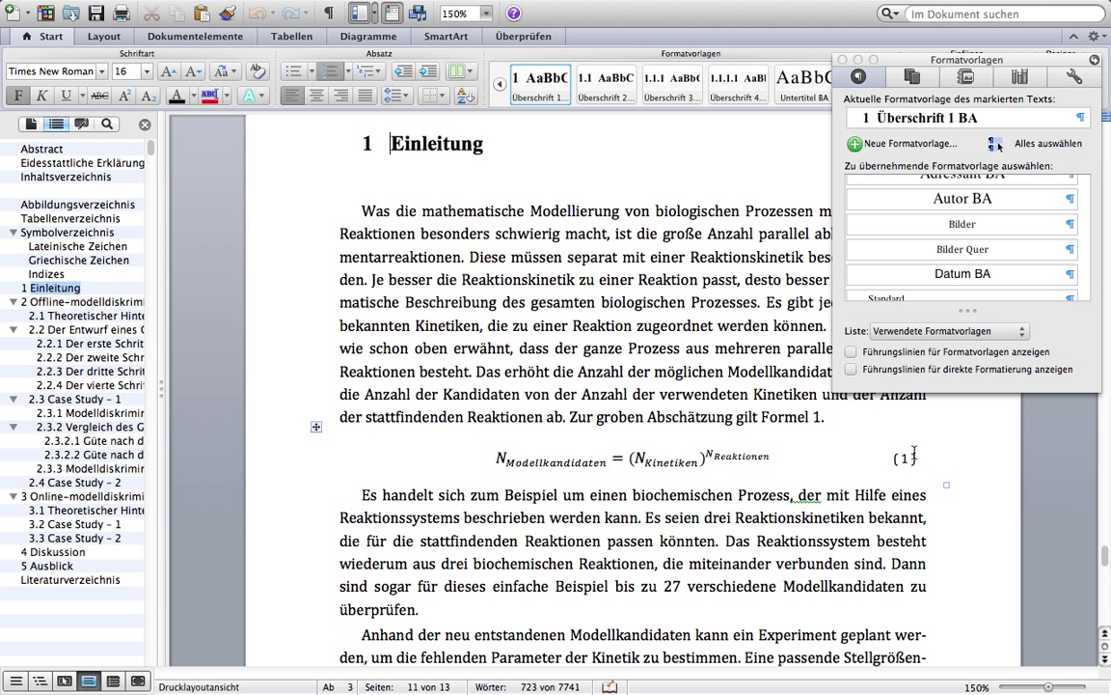
left_click(325, 12)
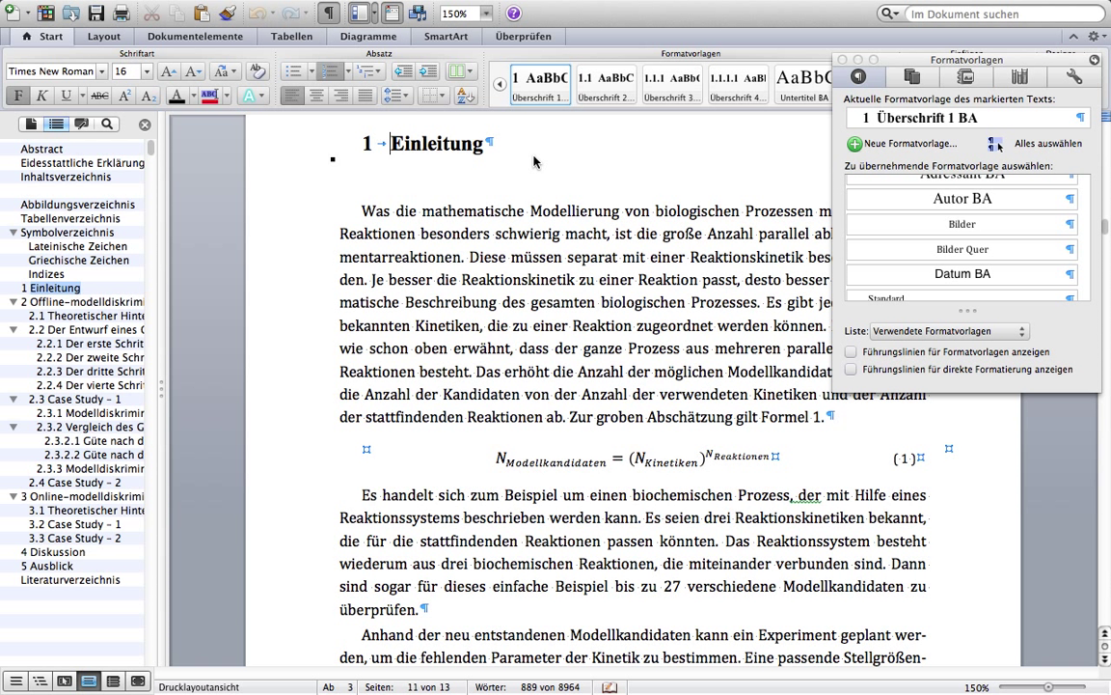
left_click(547, 9)
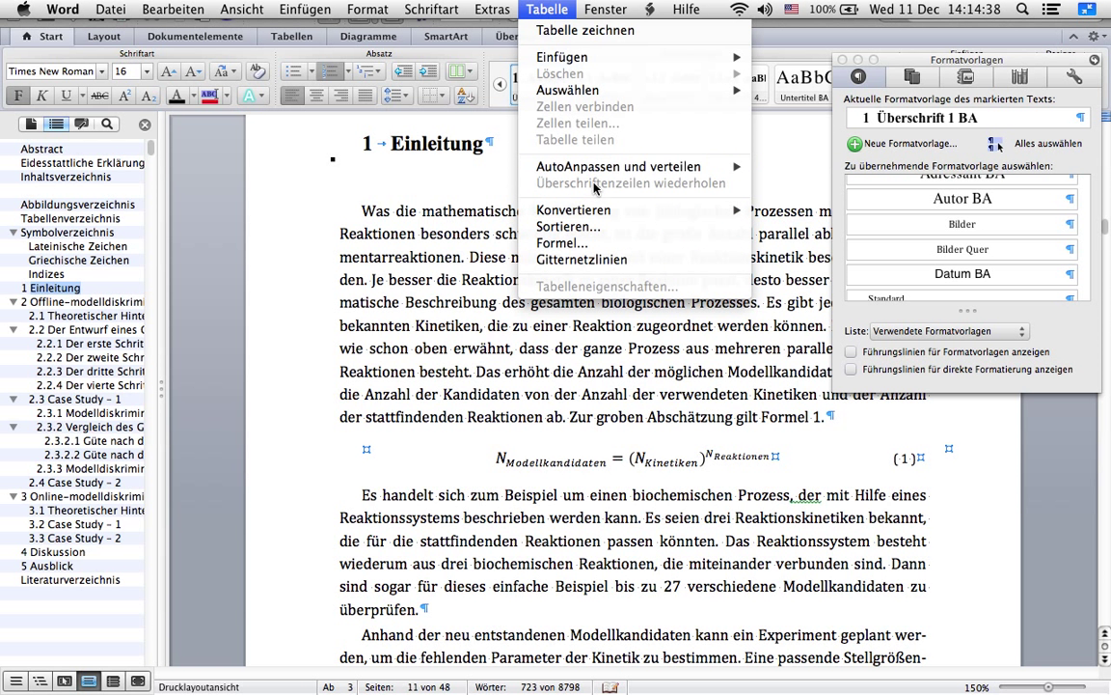
left_click(558, 258)
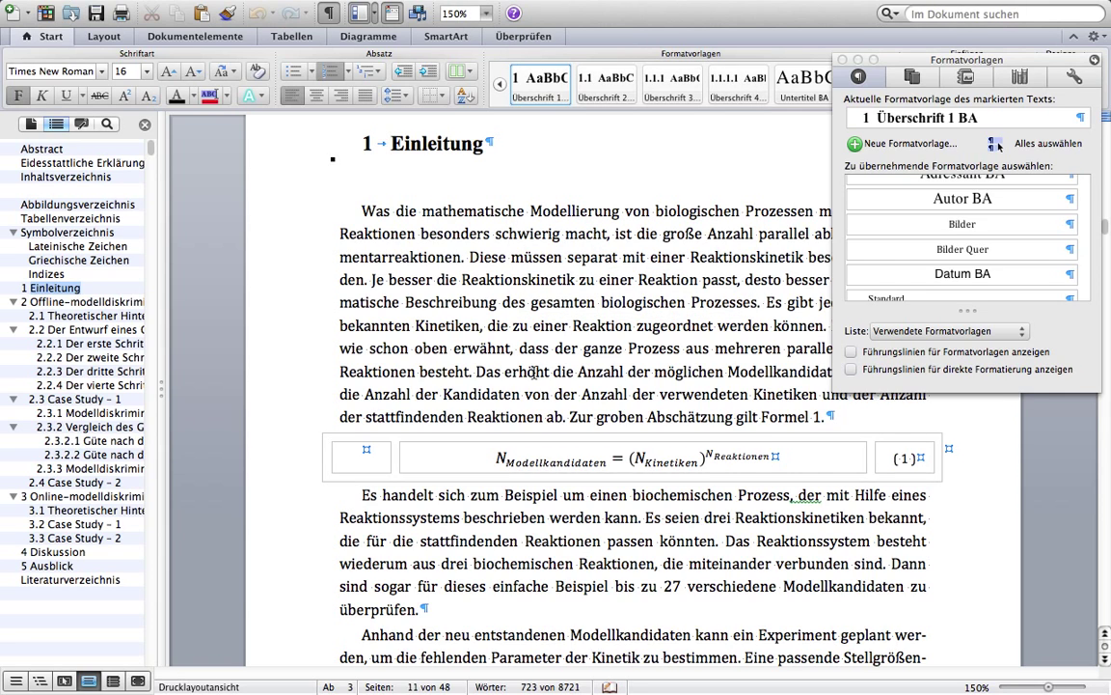
key("ctrl+Left")
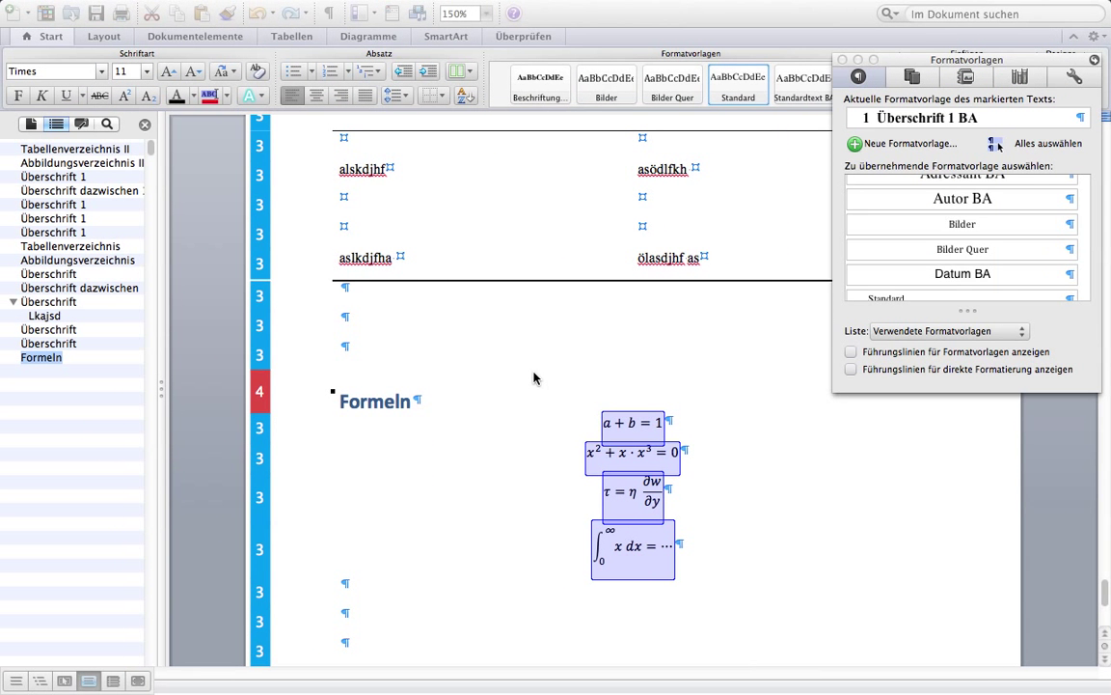
In the Formeln draft, go to the Tabellen ribbon and drop down the Neu table grid
left_click(466, 600)
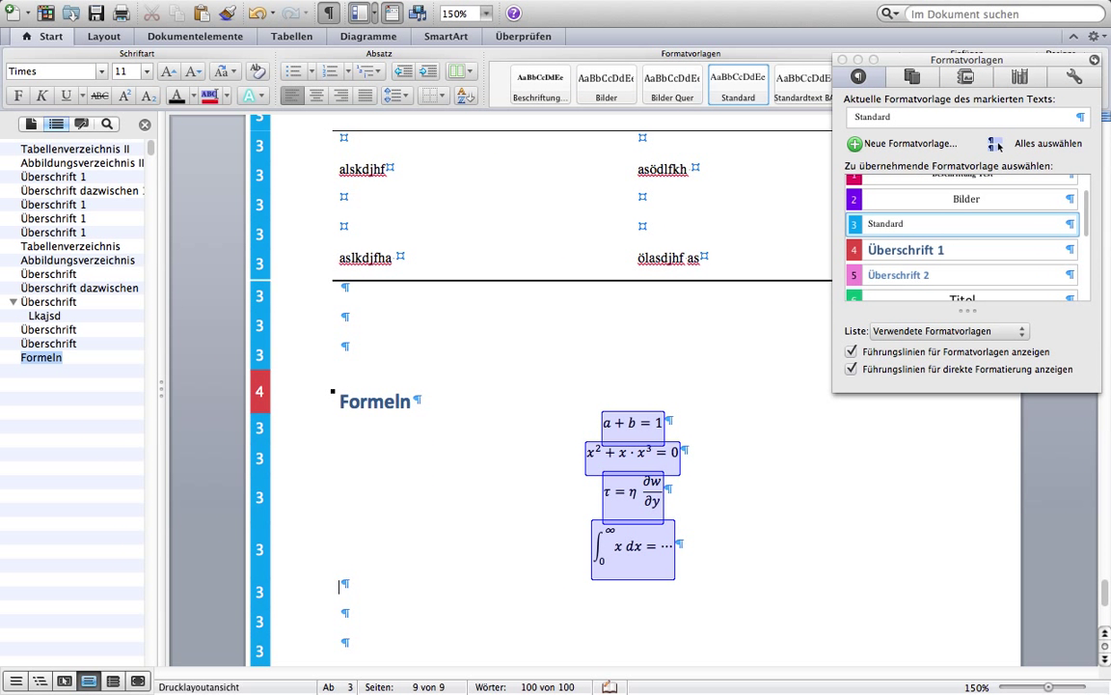
scroll(345, 535, "down", 3)
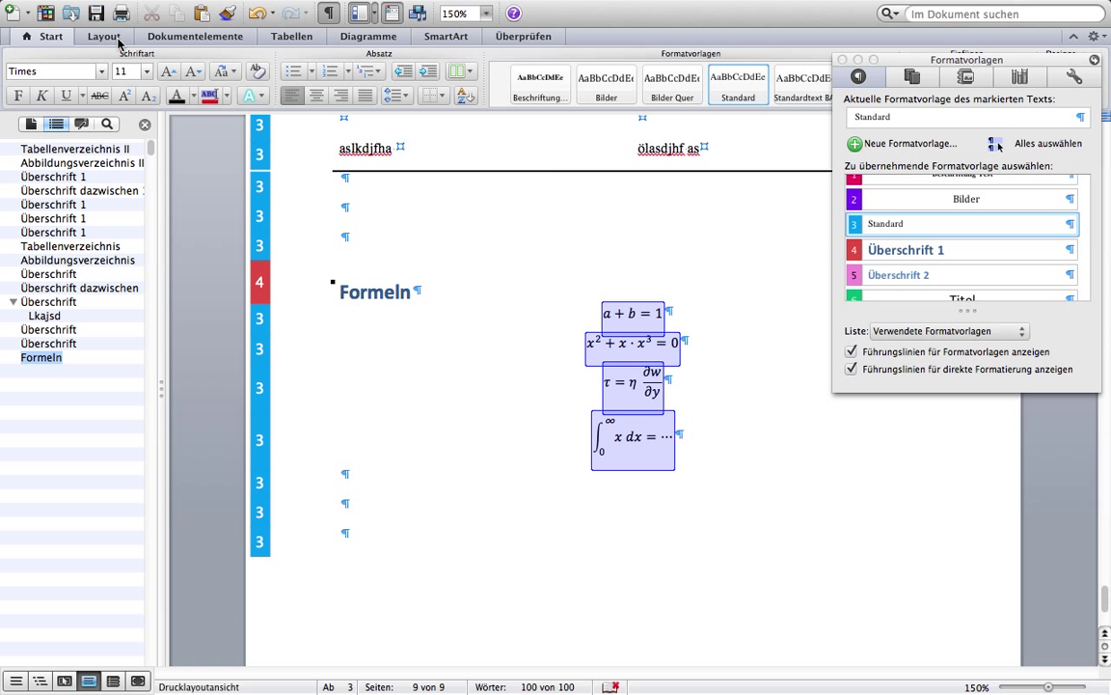
left_click(113, 38)
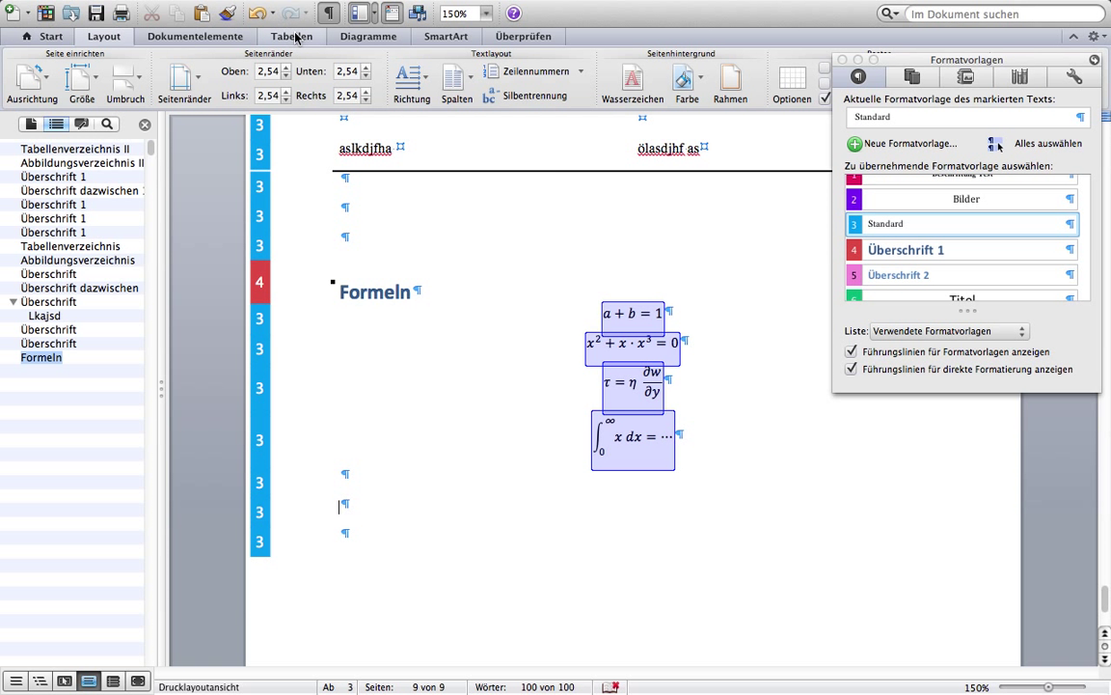
left_click(272, 35)
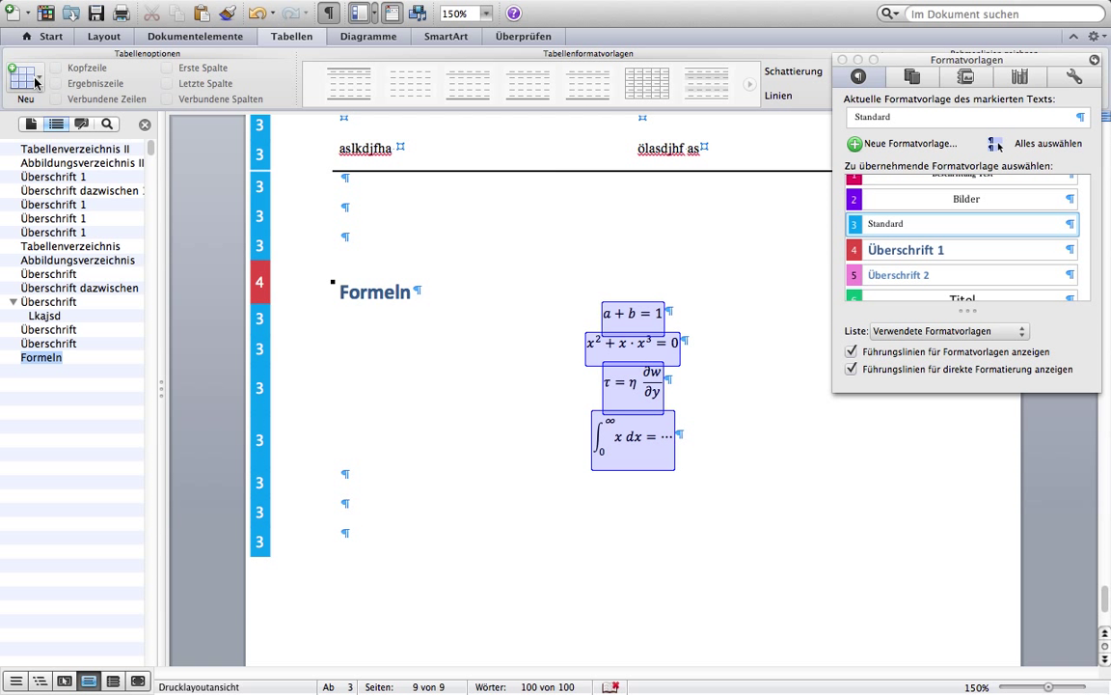
left_click(23, 78)
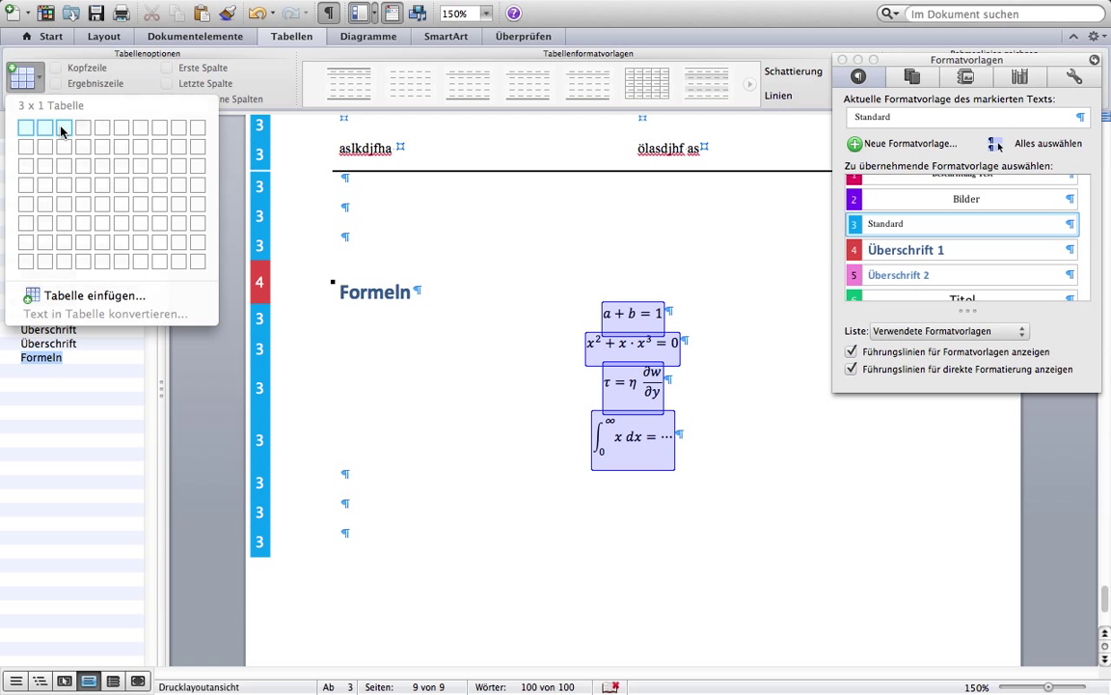
Insert a 3 x 1 table, select it and open Tabelleneigenschaften from its context menu
left_click(62, 130)
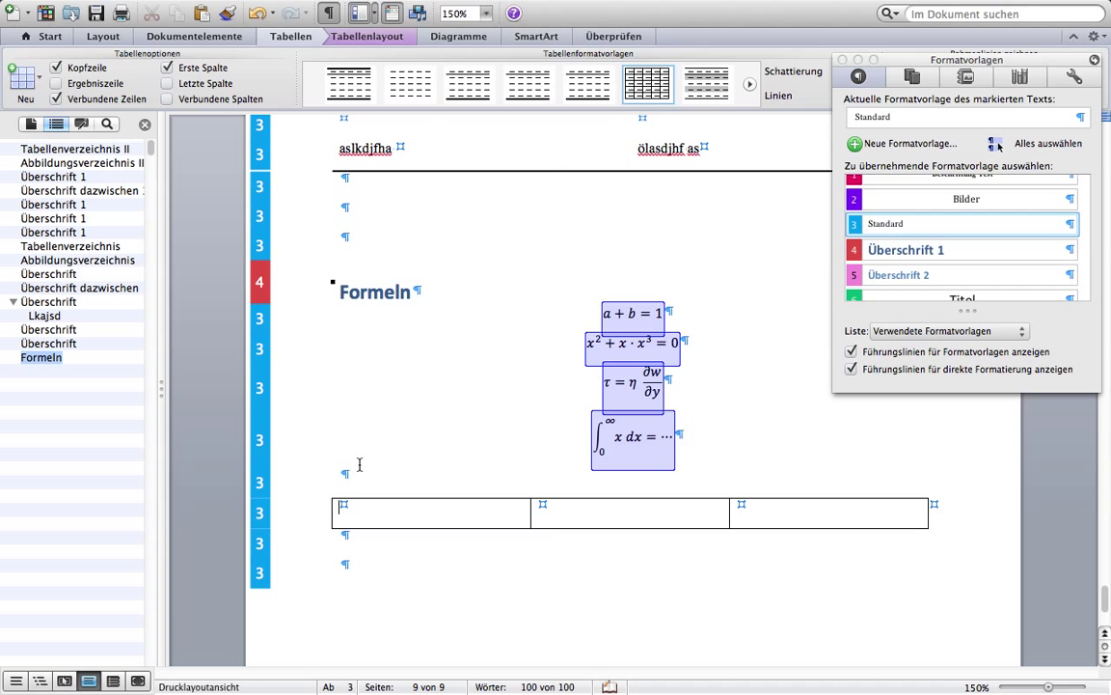
left_click(327, 492)
right_click(327, 492)
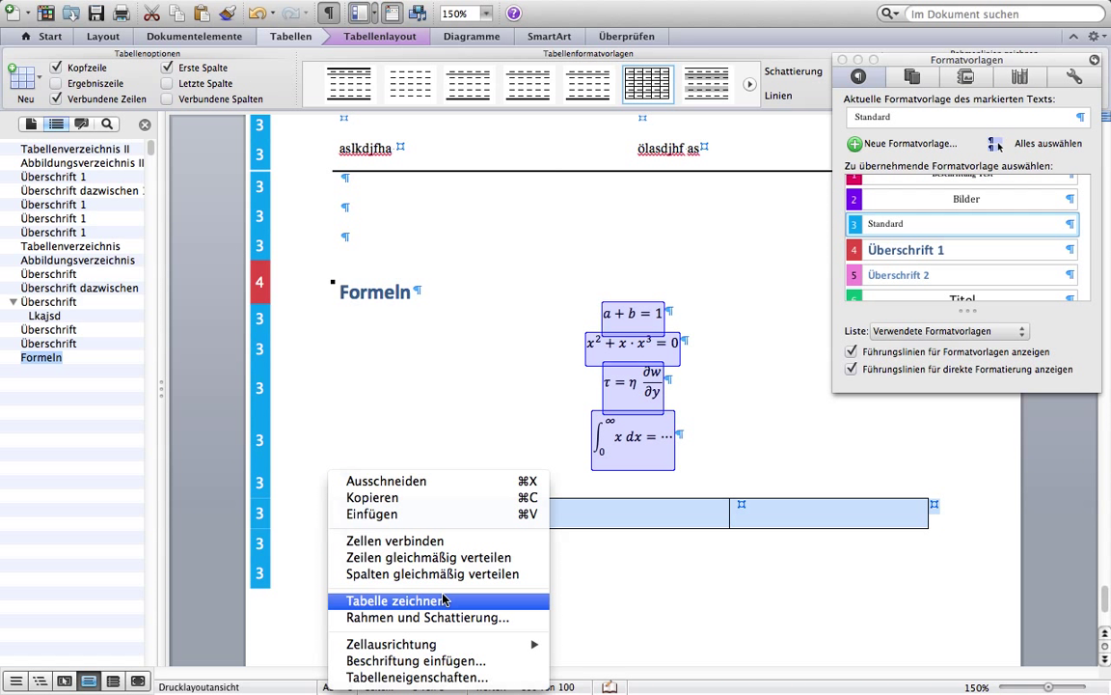
left_click(455, 677)
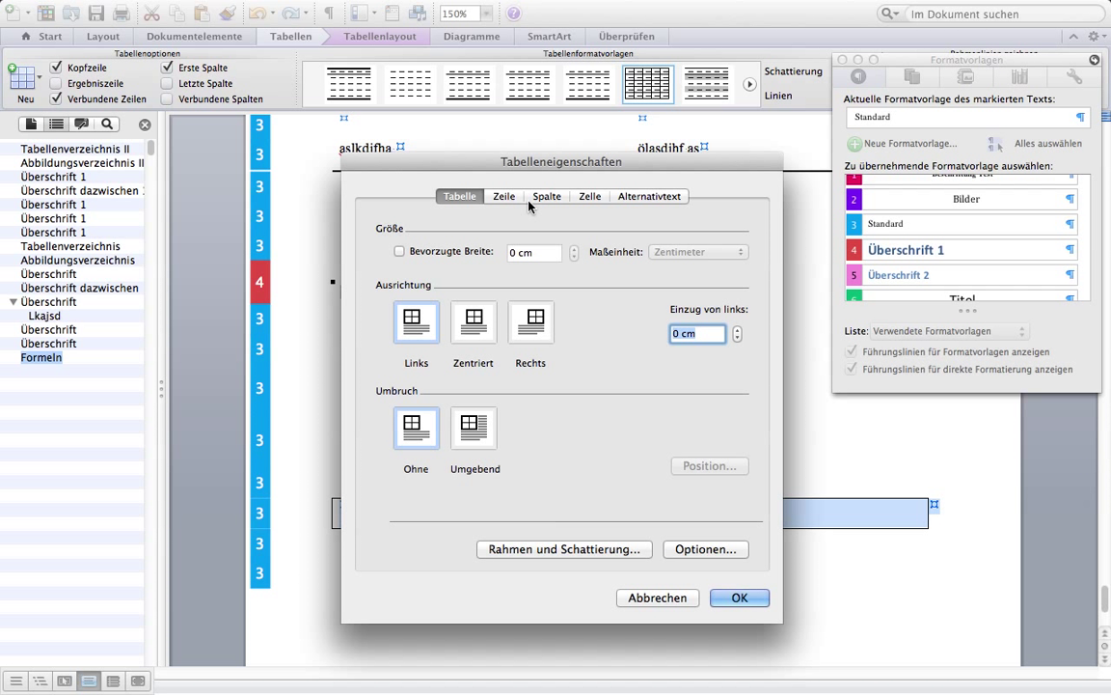
Give the empty three-column table a preferred width of 100 percent
left_click(507, 199)
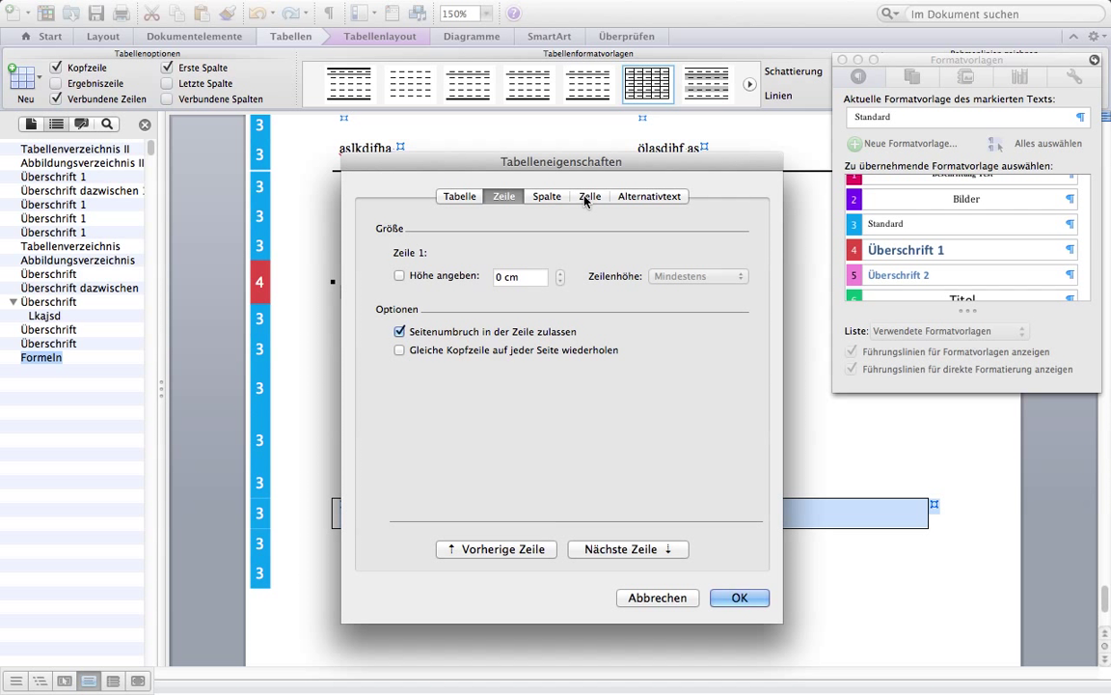
left_click(585, 199)
left_click(547, 197)
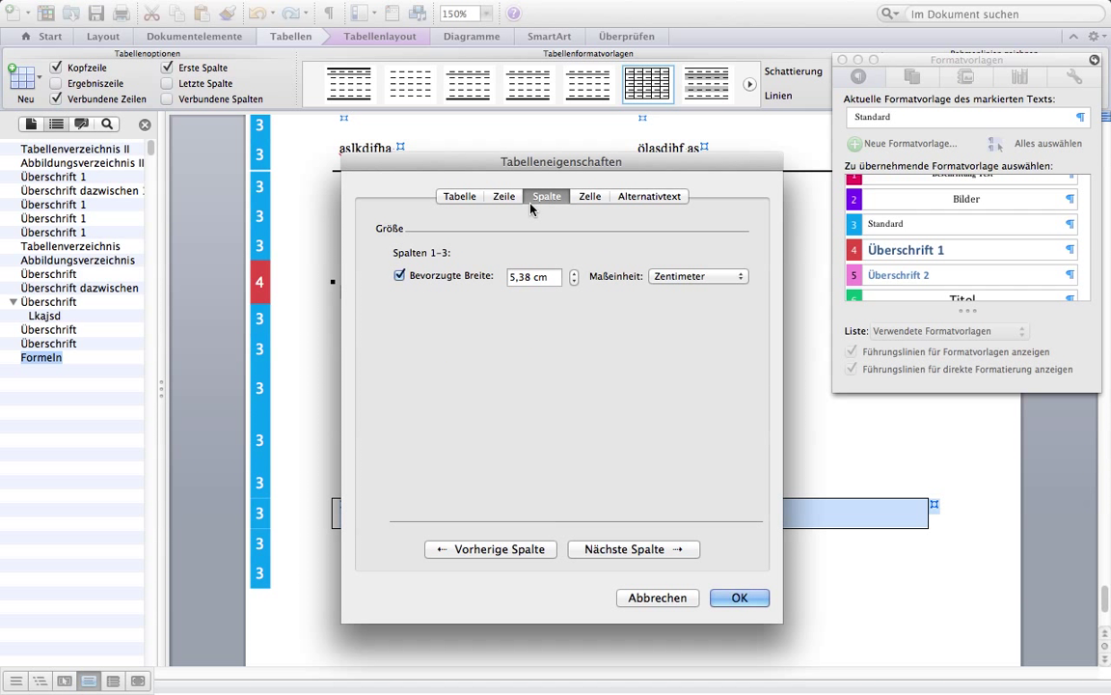
left_click(468, 200)
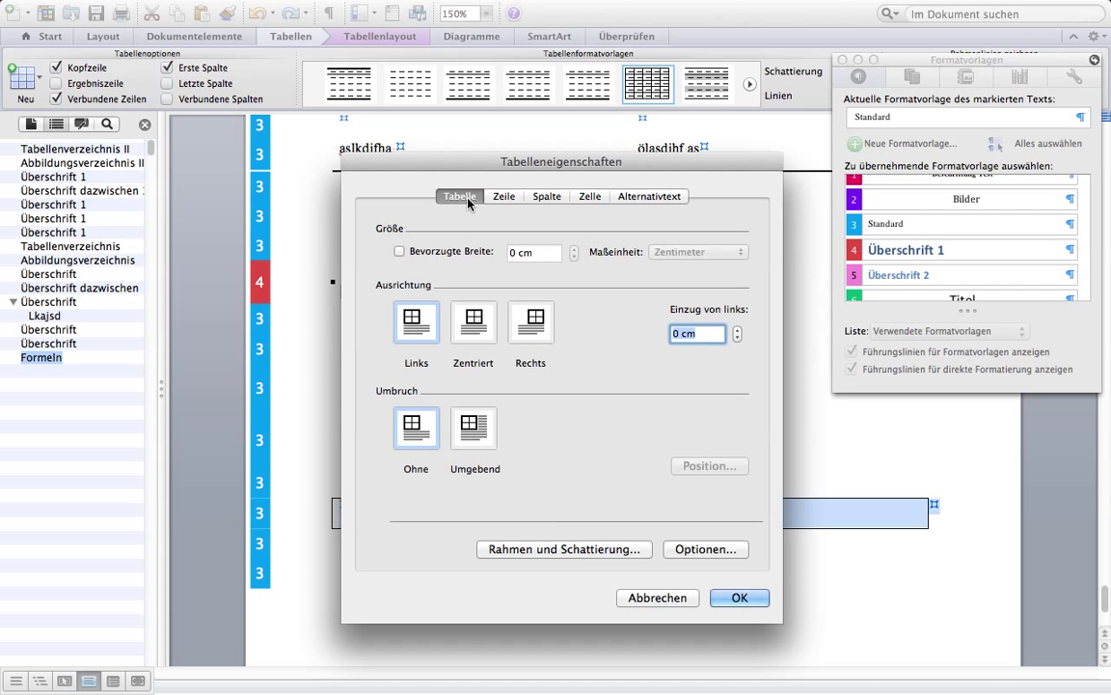
left_click(400, 251)
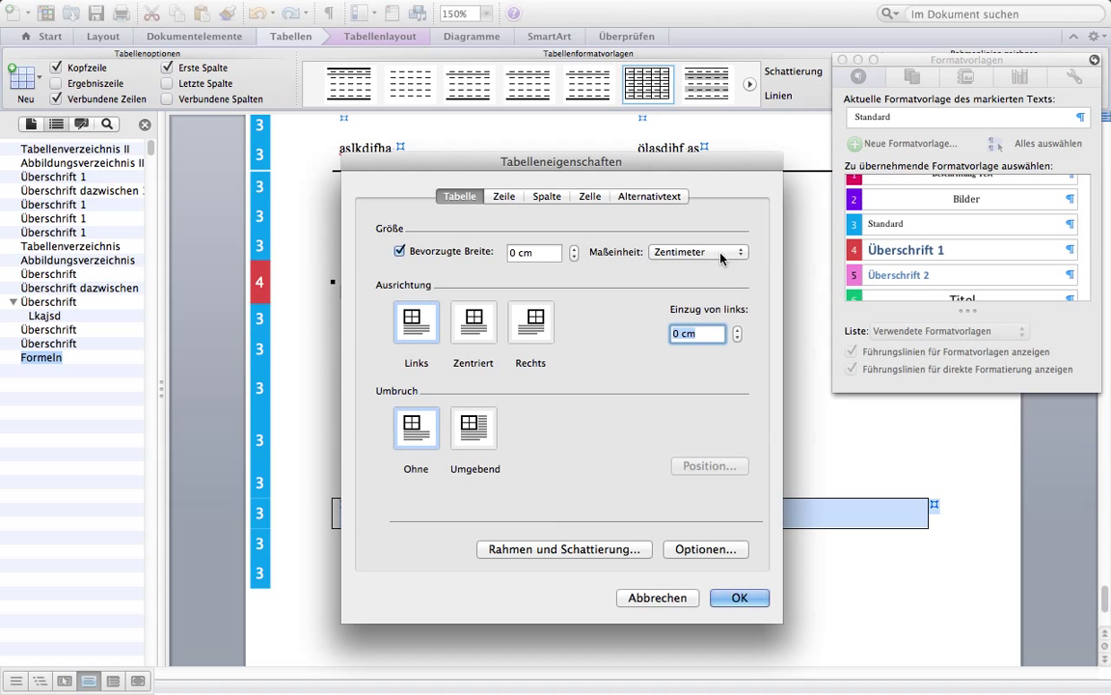
left_click(668, 255)
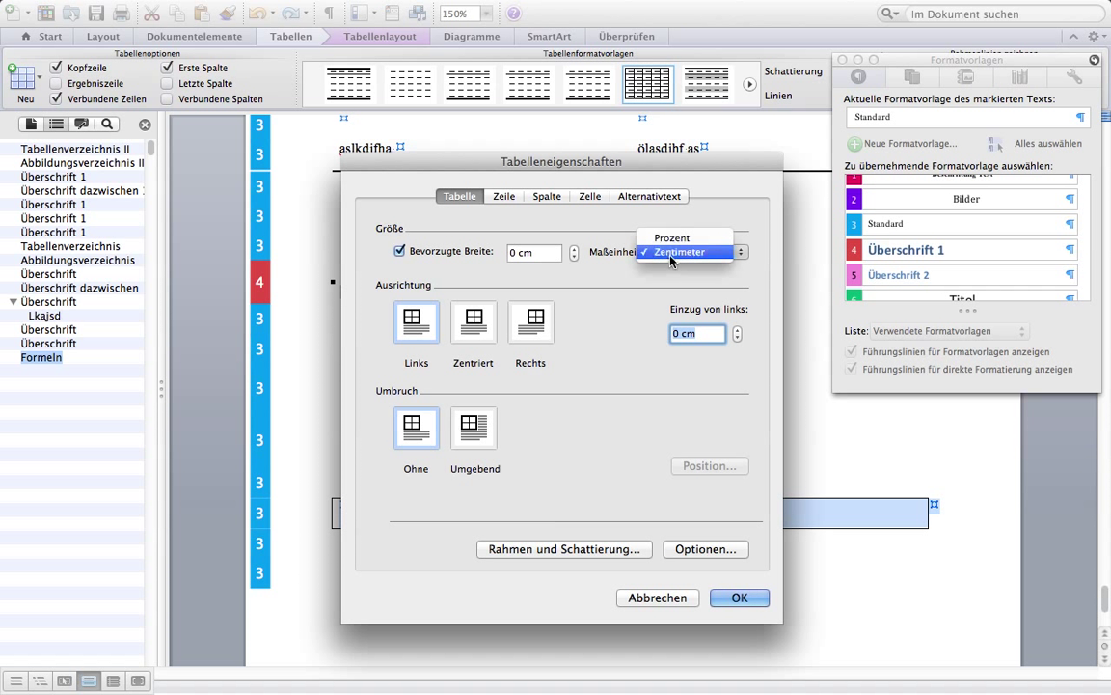
left_click(652, 241)
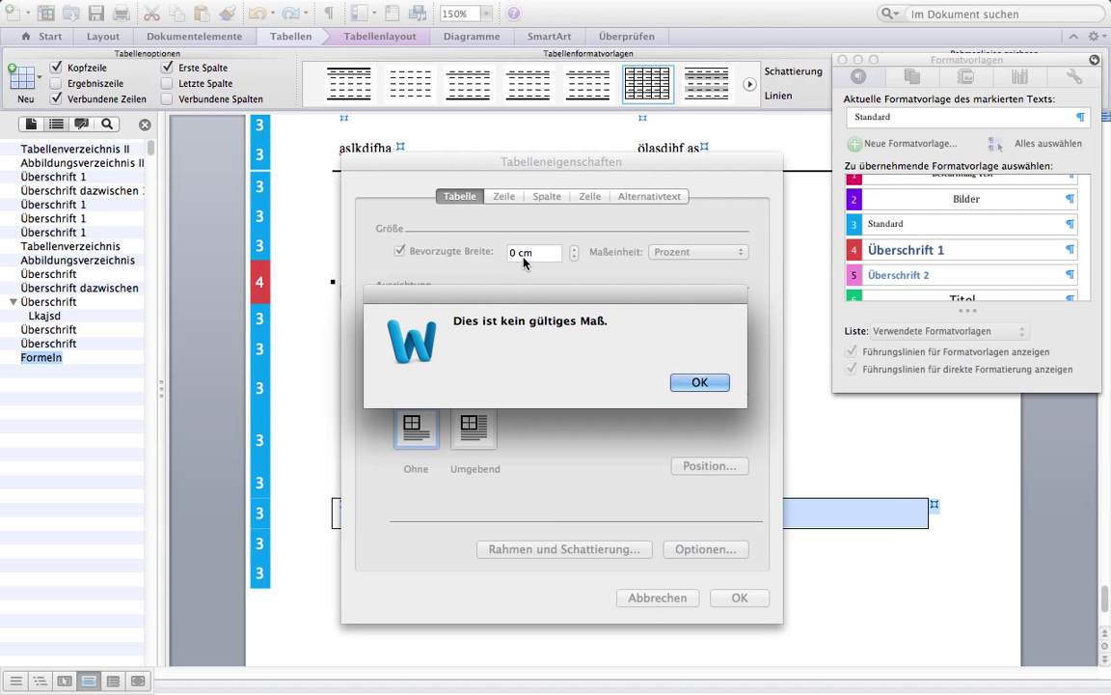
left_click(699, 378)
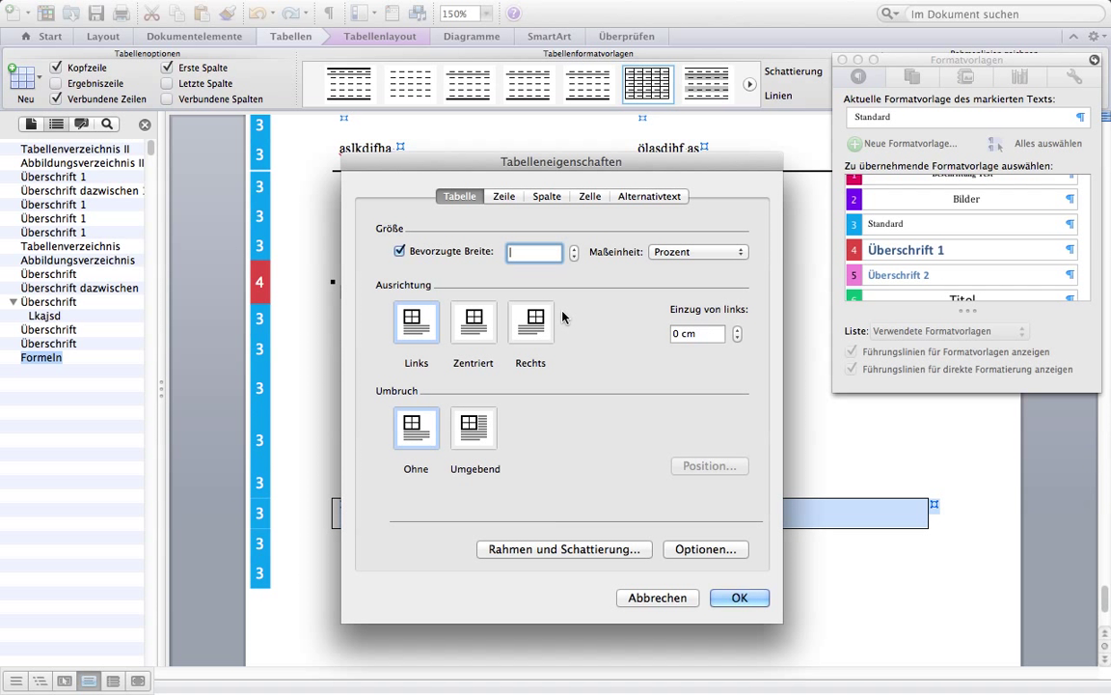
type("100")
key("Return")
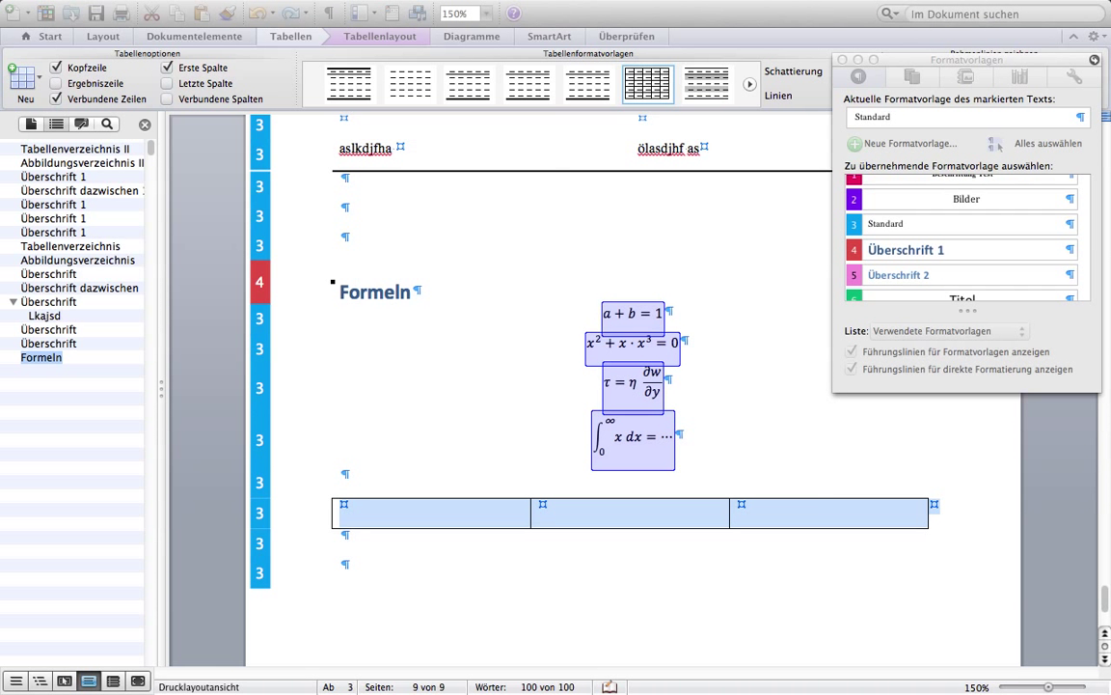
Reopen the table's Tabelleneigenschaften on the column settings
right_click(324, 492)
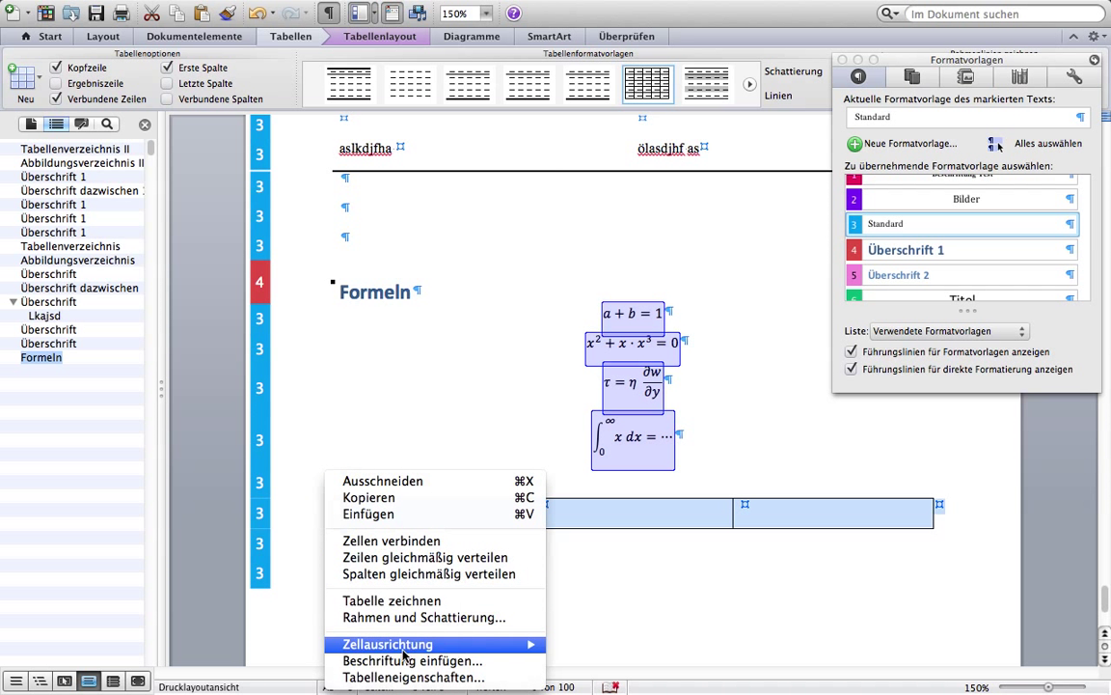
left_click(387, 675)
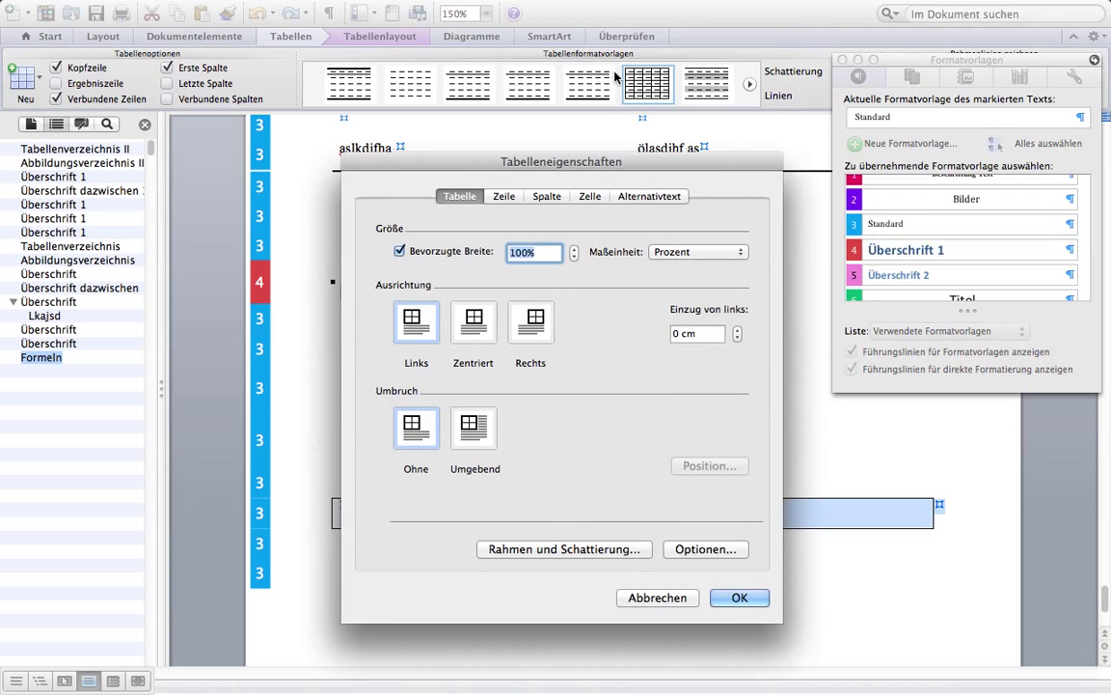
left_click(519, 199)
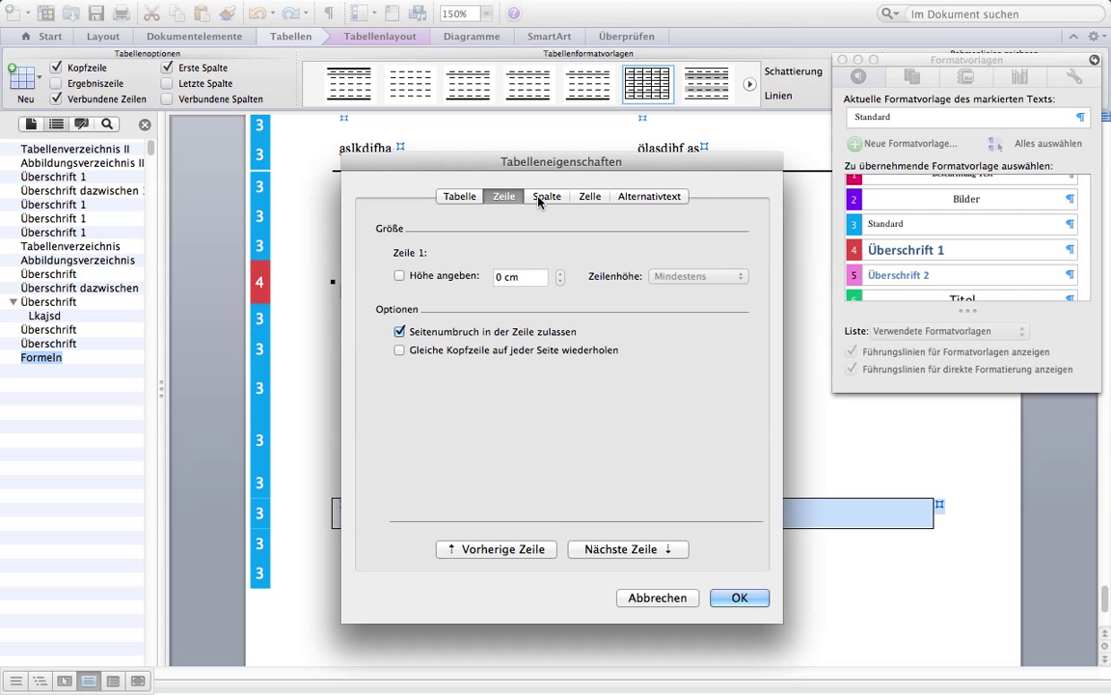
left_click(541, 199)
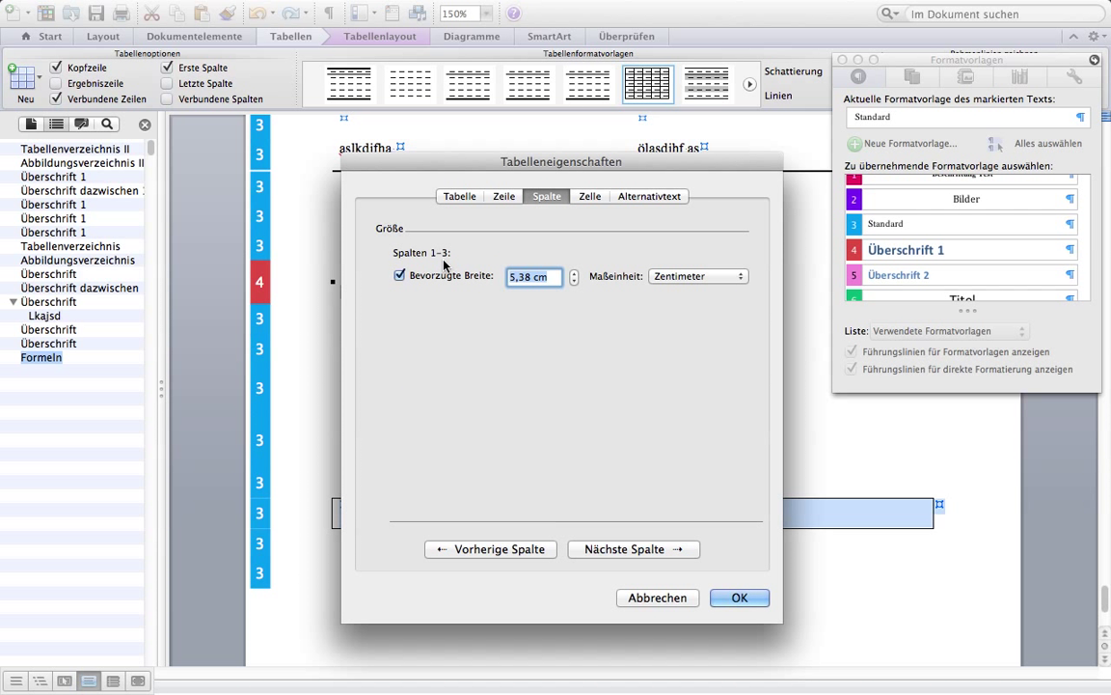
Change the first column's width from 5,38 cm to 15 percent
left_click(668, 279)
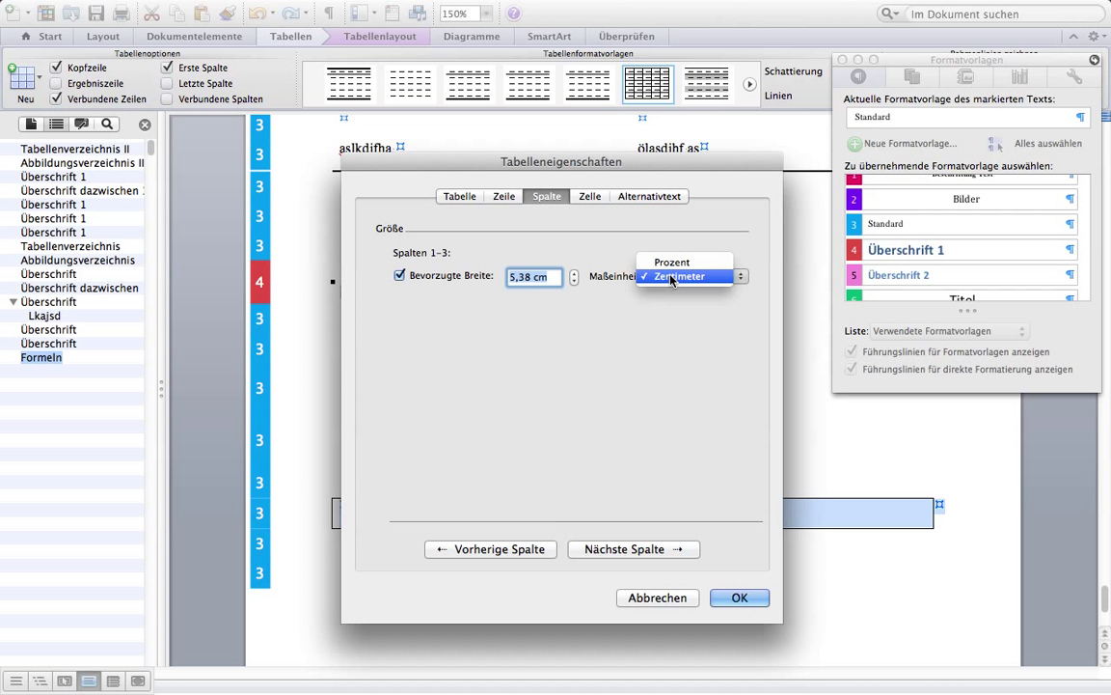
left_click(675, 276)
left_click(537, 279)
double_click(538, 277)
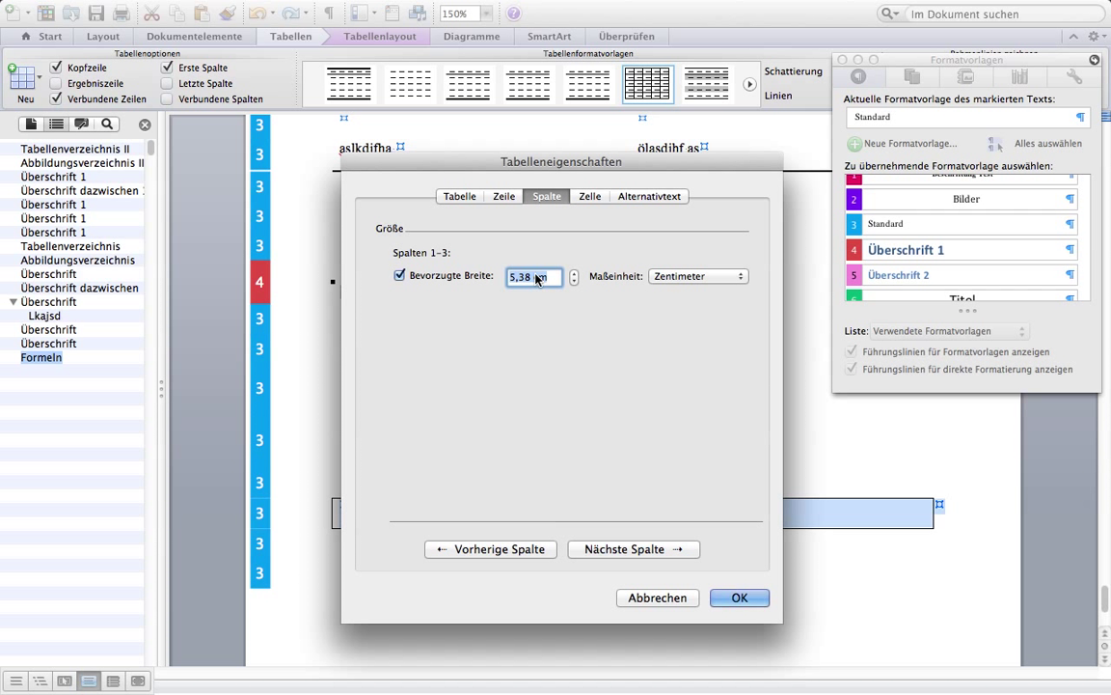
type("15")
left_click(695, 280)
left_click(706, 271)
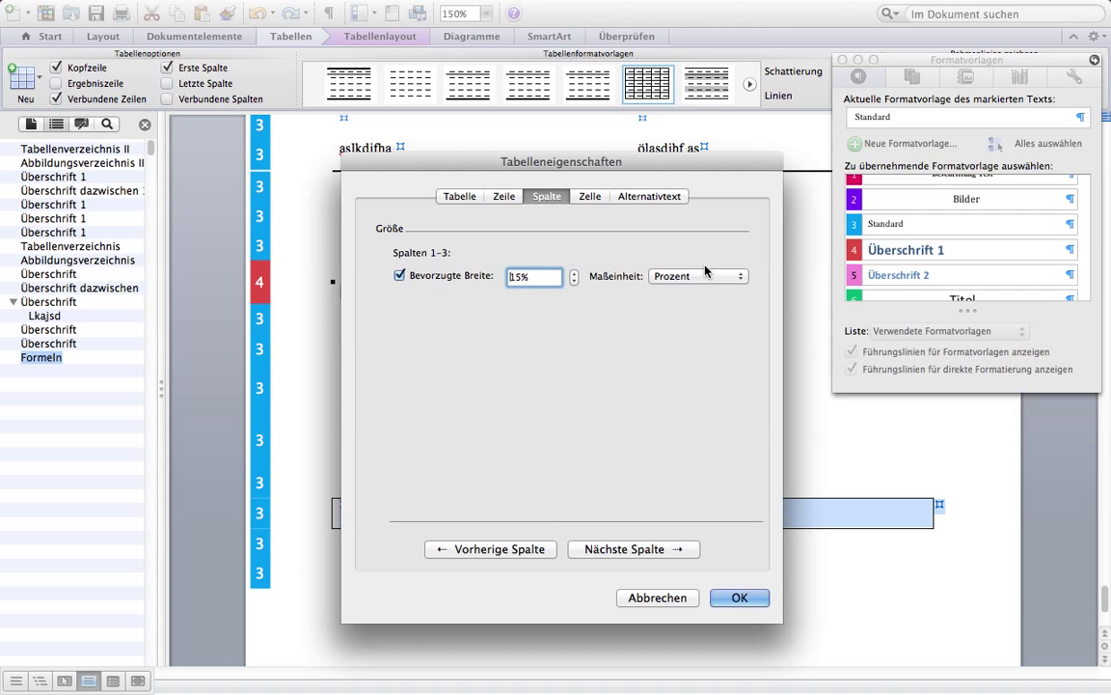
left_click(600, 551)
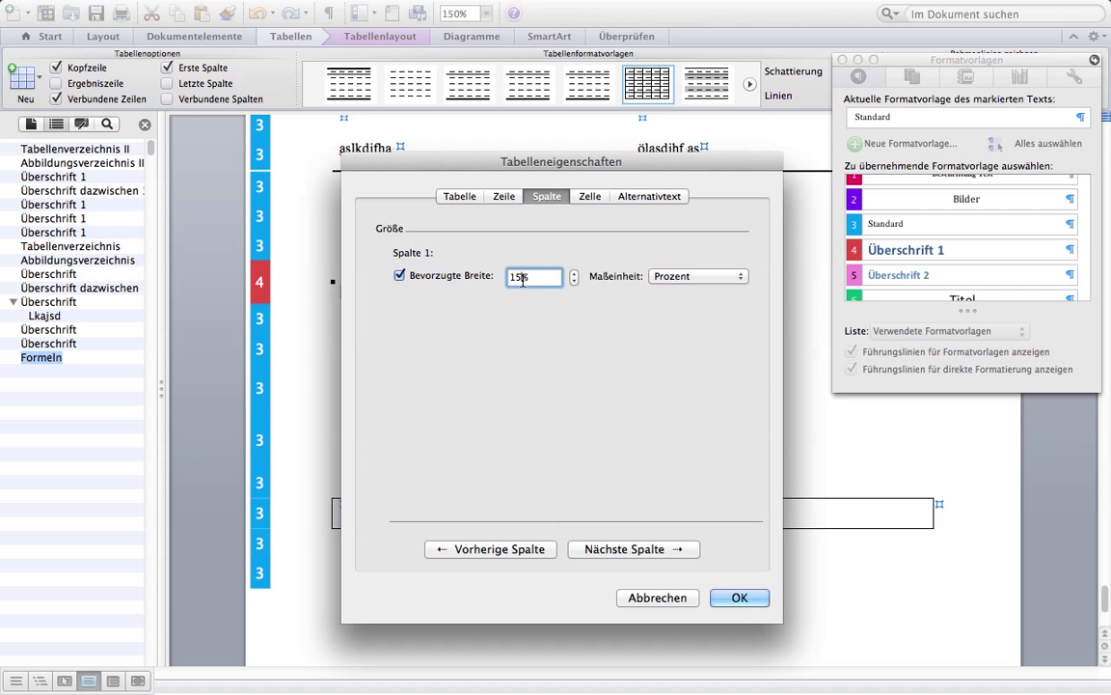
Set the first column's preferred width to 15%
key("BackSpace")
key("BackSpace")
type("70")
left_click(586, 552)
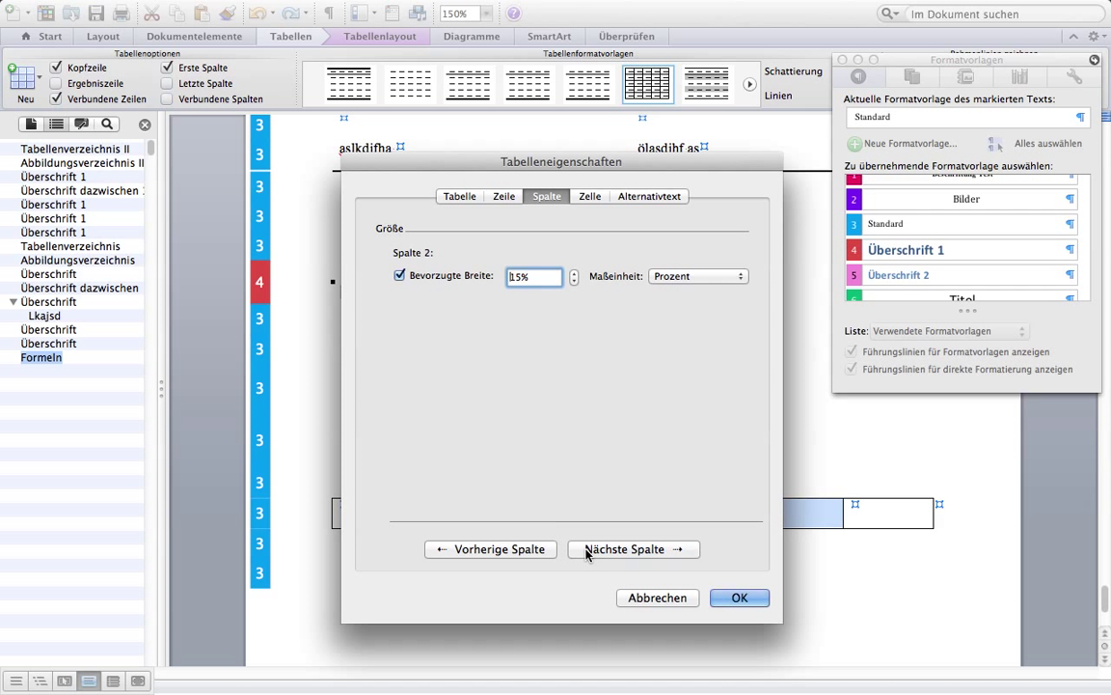
left_click(529, 550)
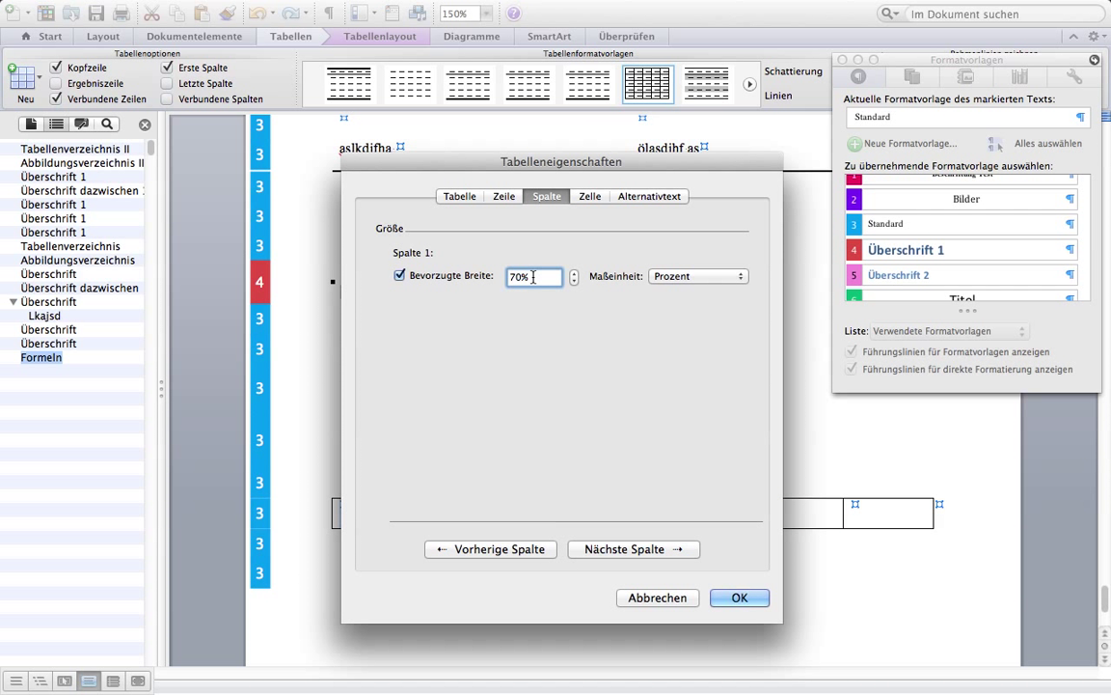
key("BackSpace")
key("BackSpace")
type("1")
type("5")
Set the second column to 70% and confirm the third column at 15%
left_click(604, 550)
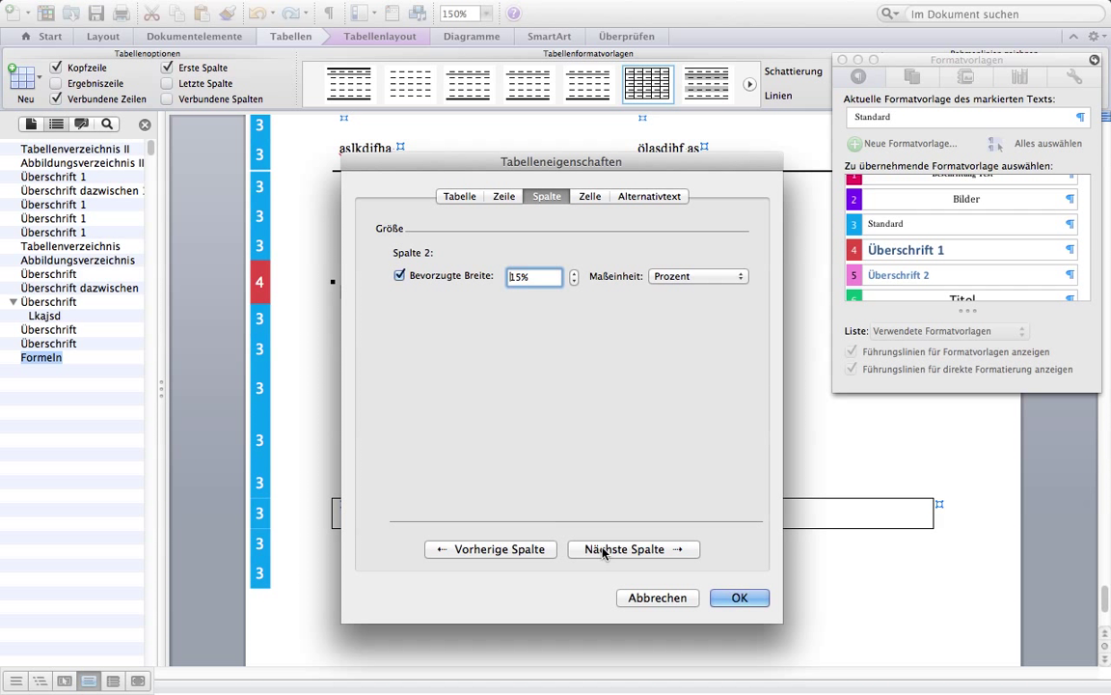
key("Delete")
key("Delete")
type("70")
left_click(585, 550)
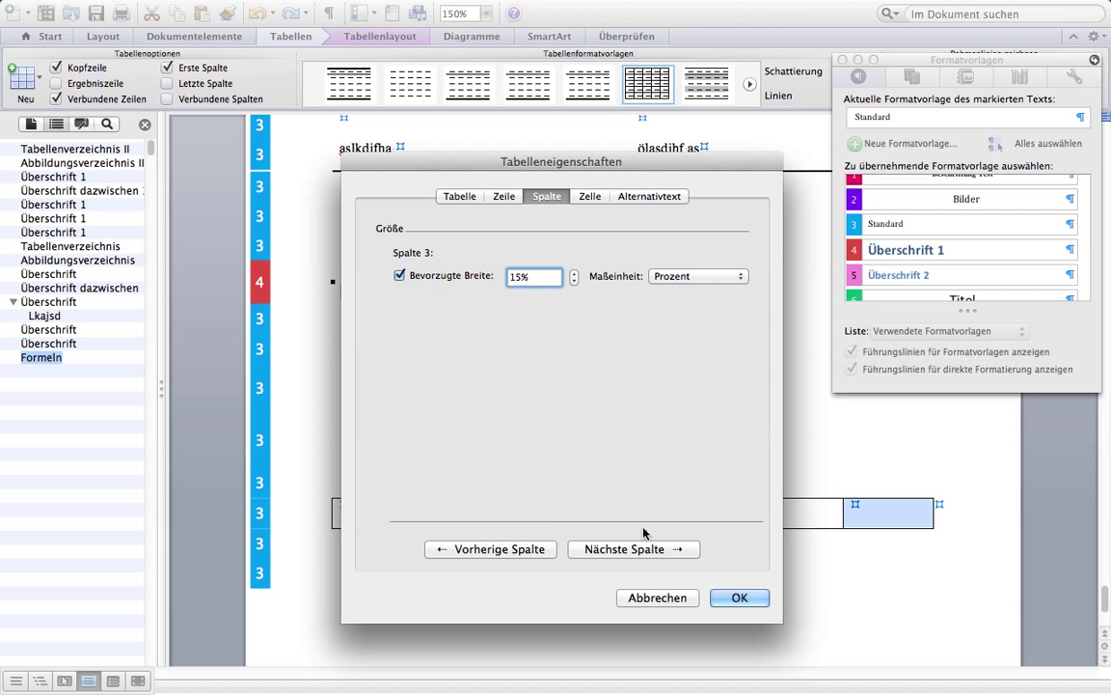
left_click(649, 552)
left_click(648, 554)
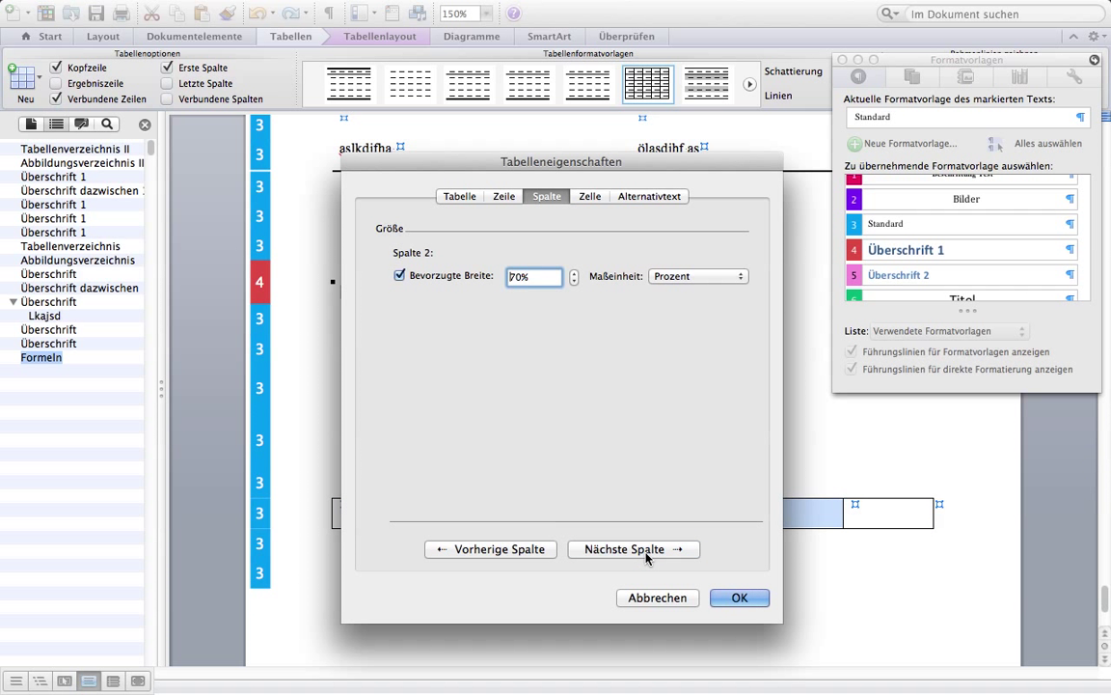
left_click(646, 550)
left_click_drag(665, 162, 527, 30)
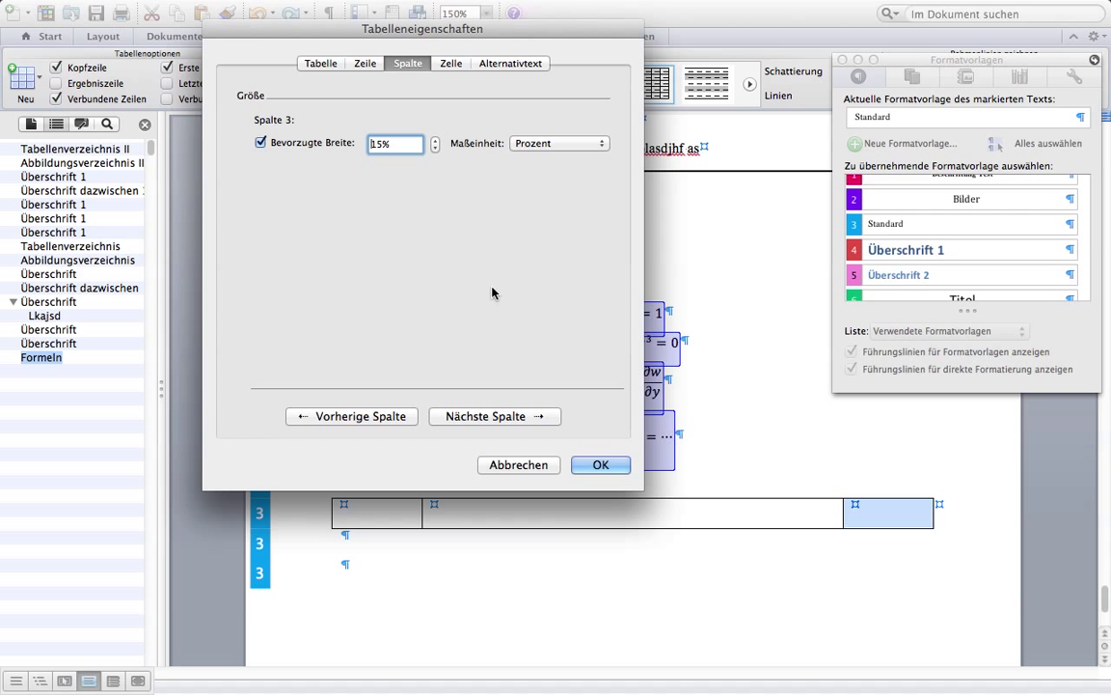
left_click(488, 415)
left_click(487, 415)
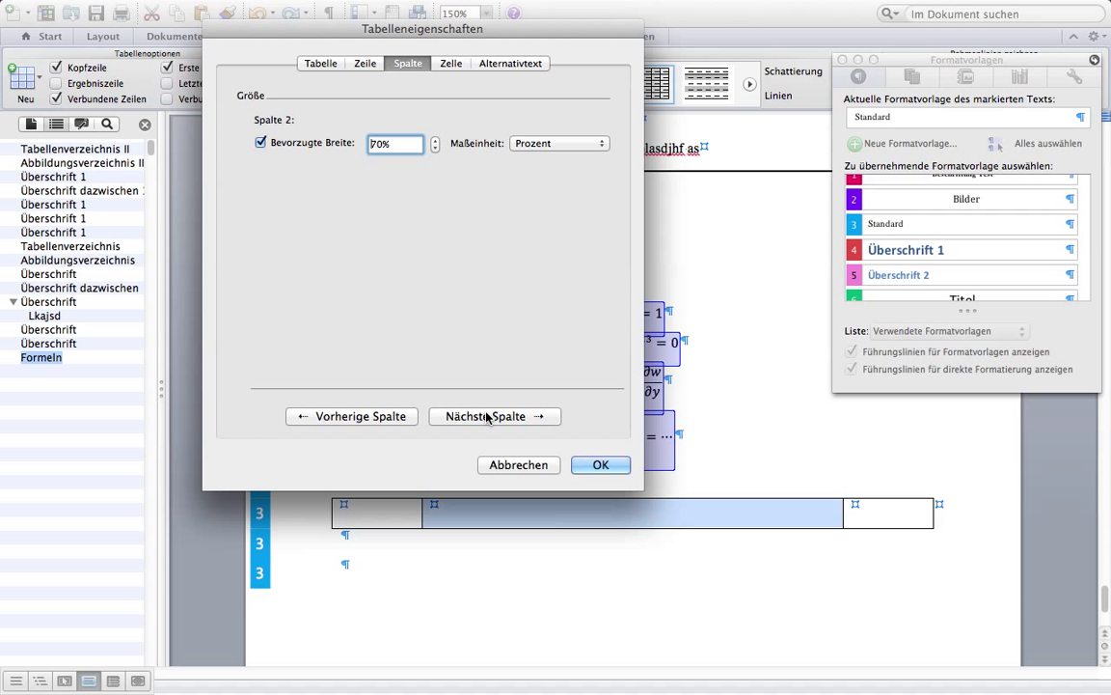
left_click(487, 416)
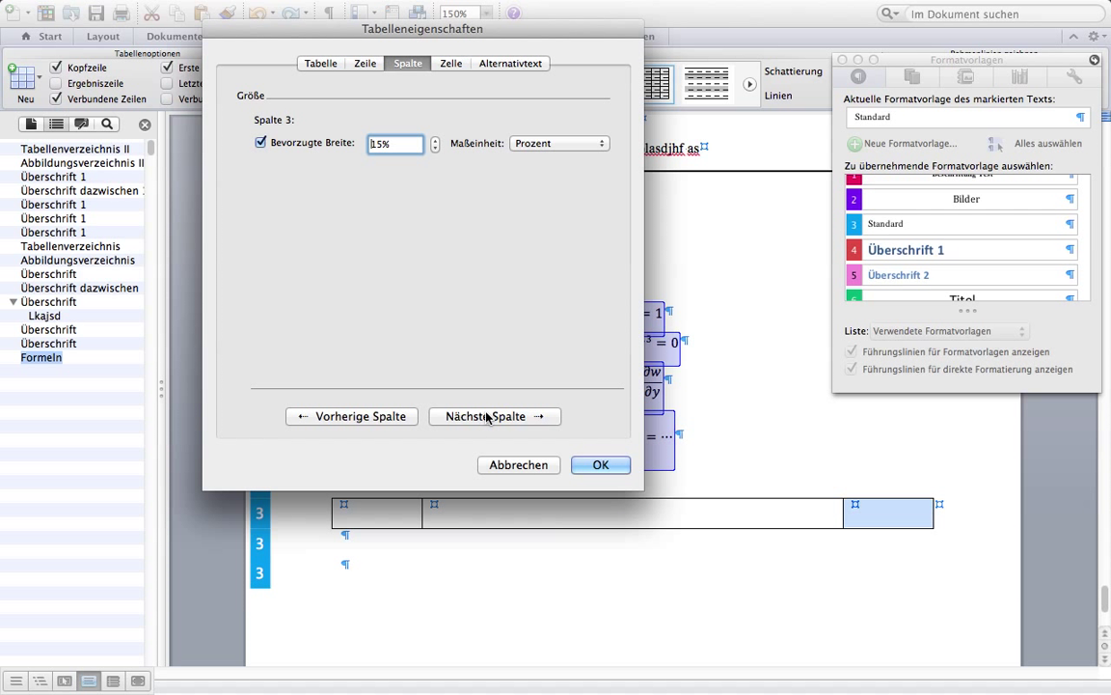
Center the table's cell content vertically
left_click(464, 64)
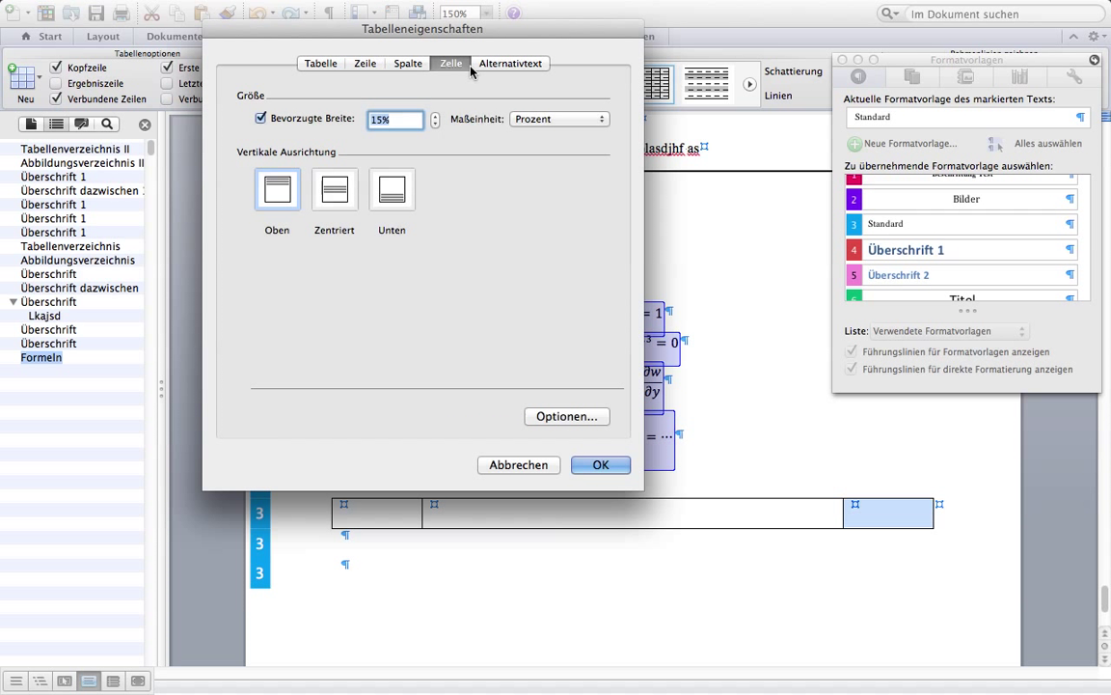
left_click(344, 193)
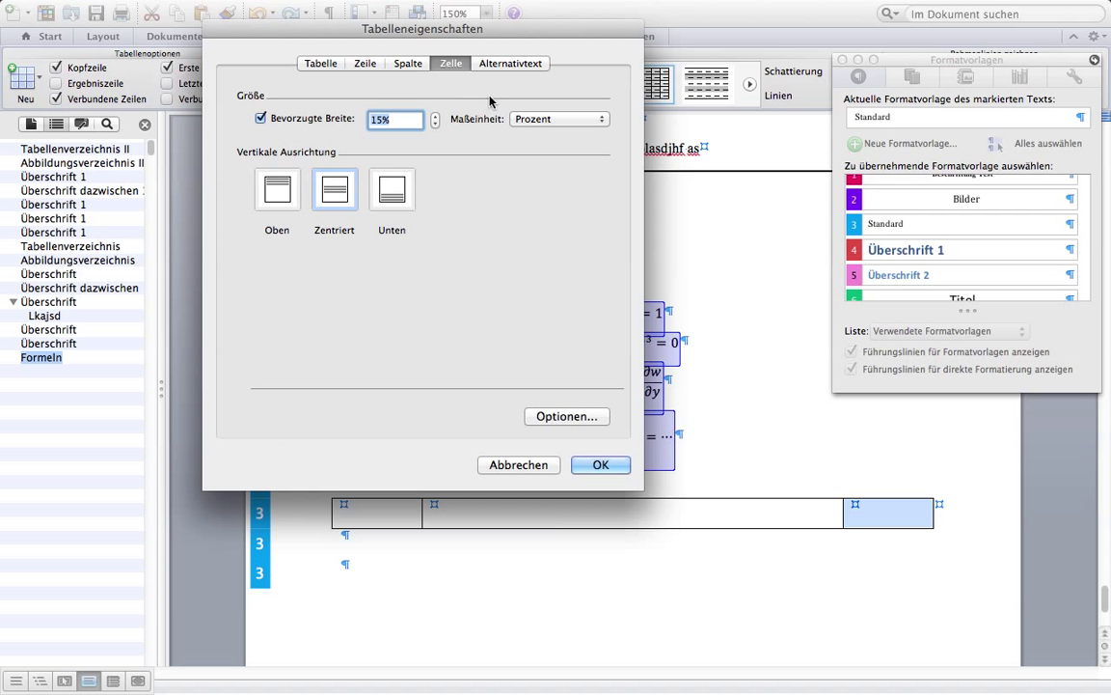
left_click(511, 64)
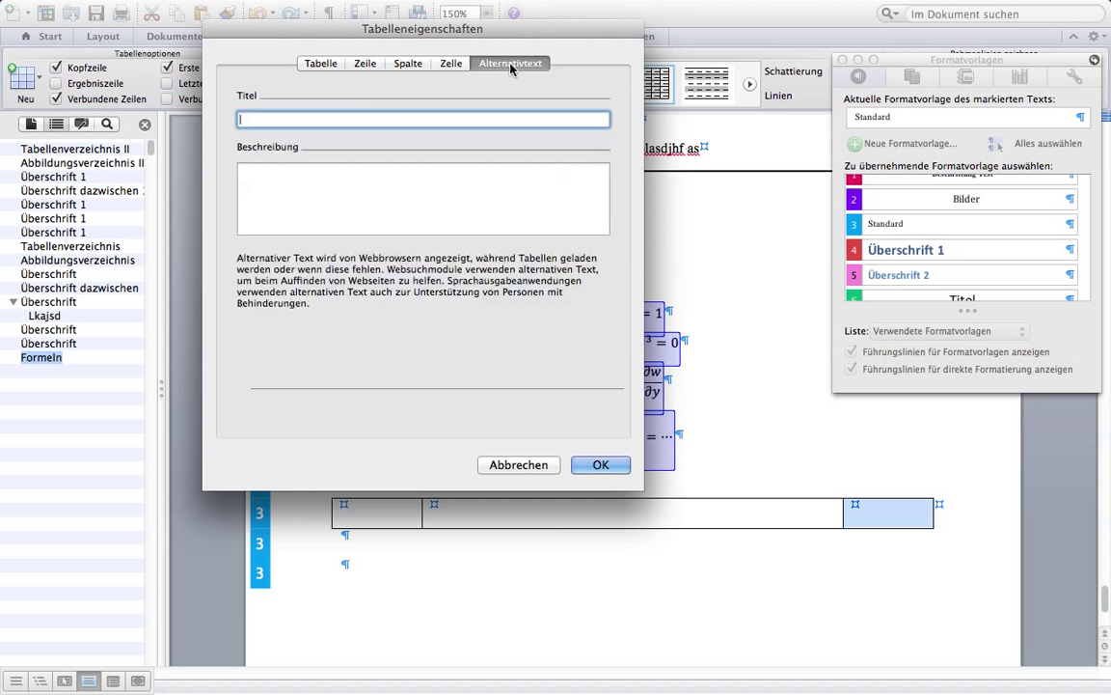
left_click(364, 63)
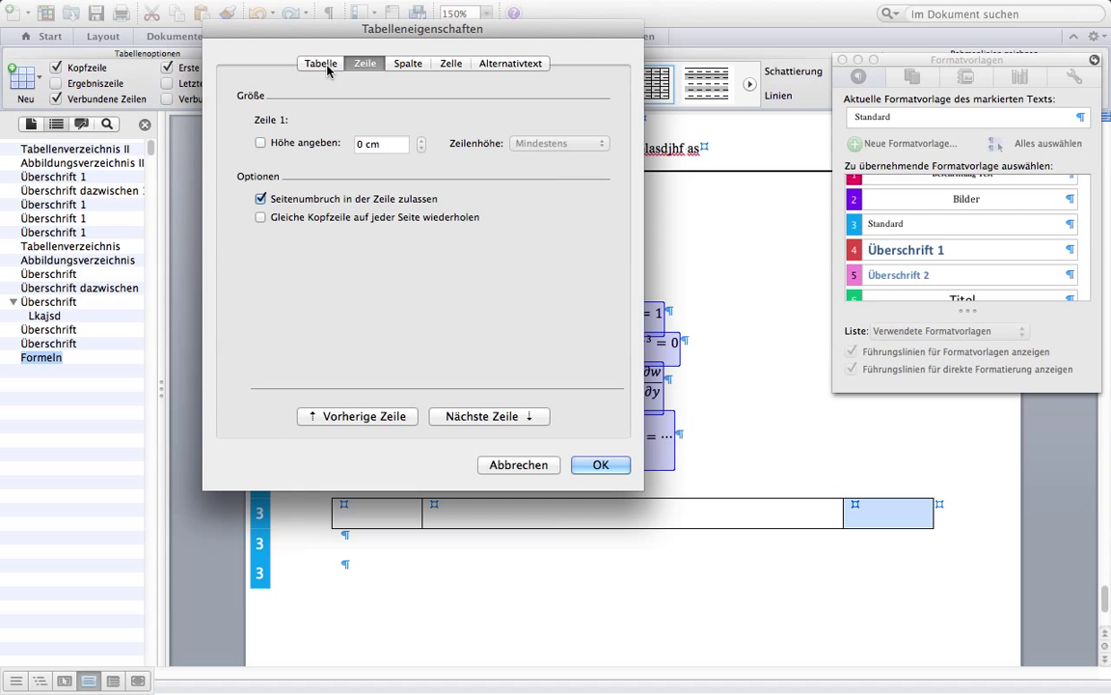
left_click(321, 64)
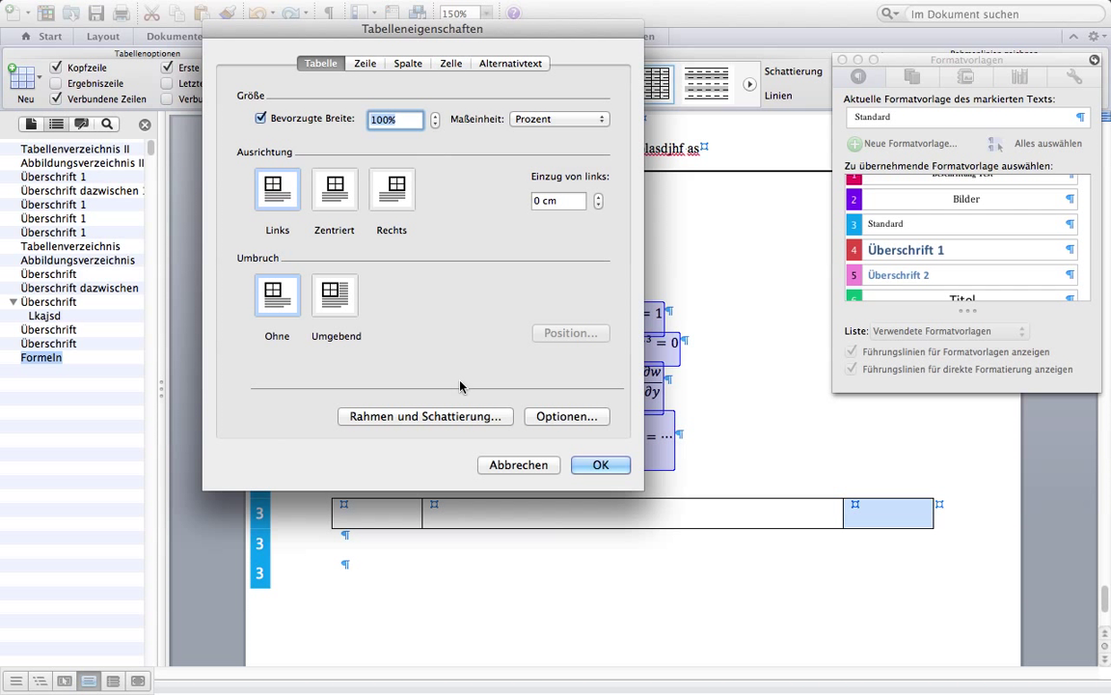
Apply the Keine border setting from the table properties and close them
left_click(405, 418)
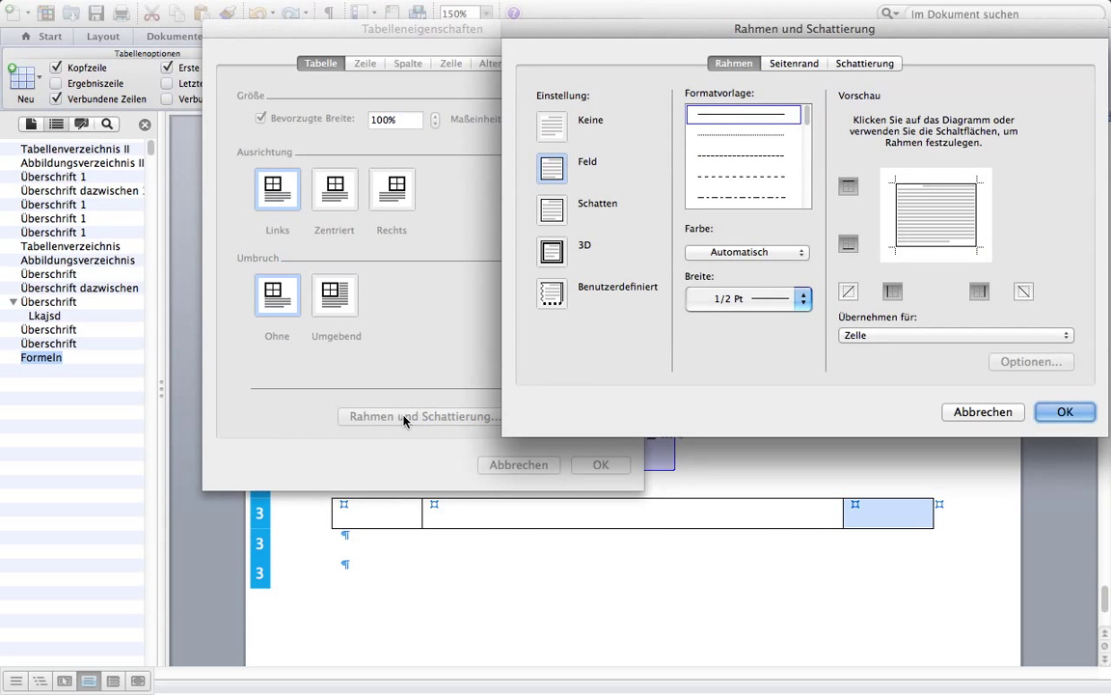
left_click(552, 123)
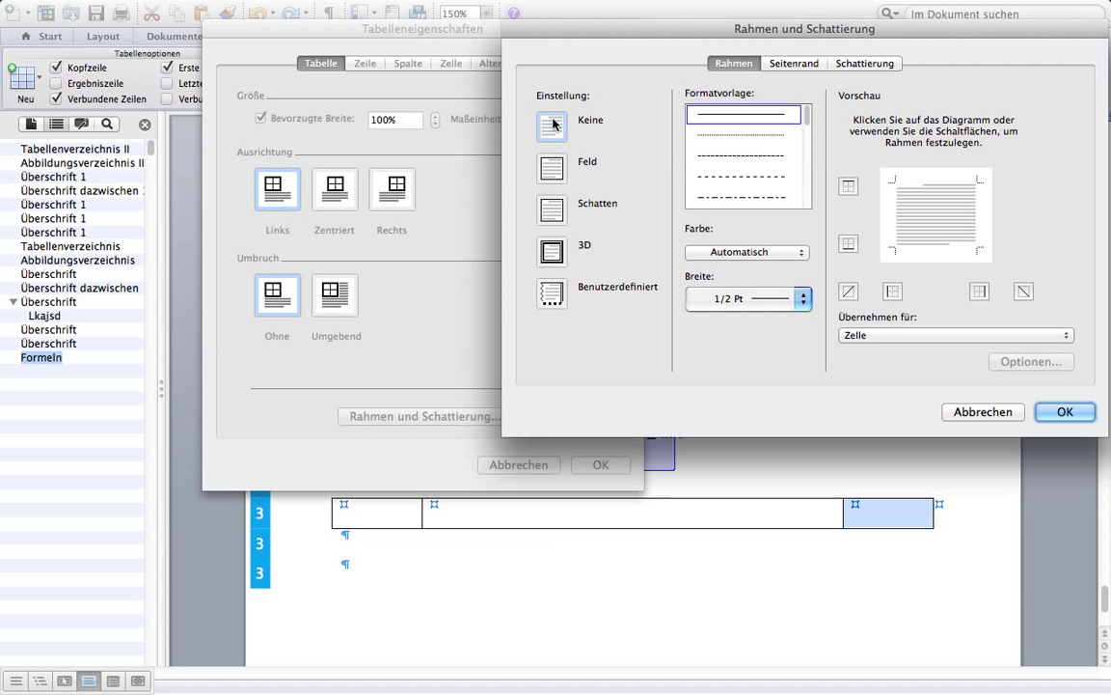
left_click(1065, 412)
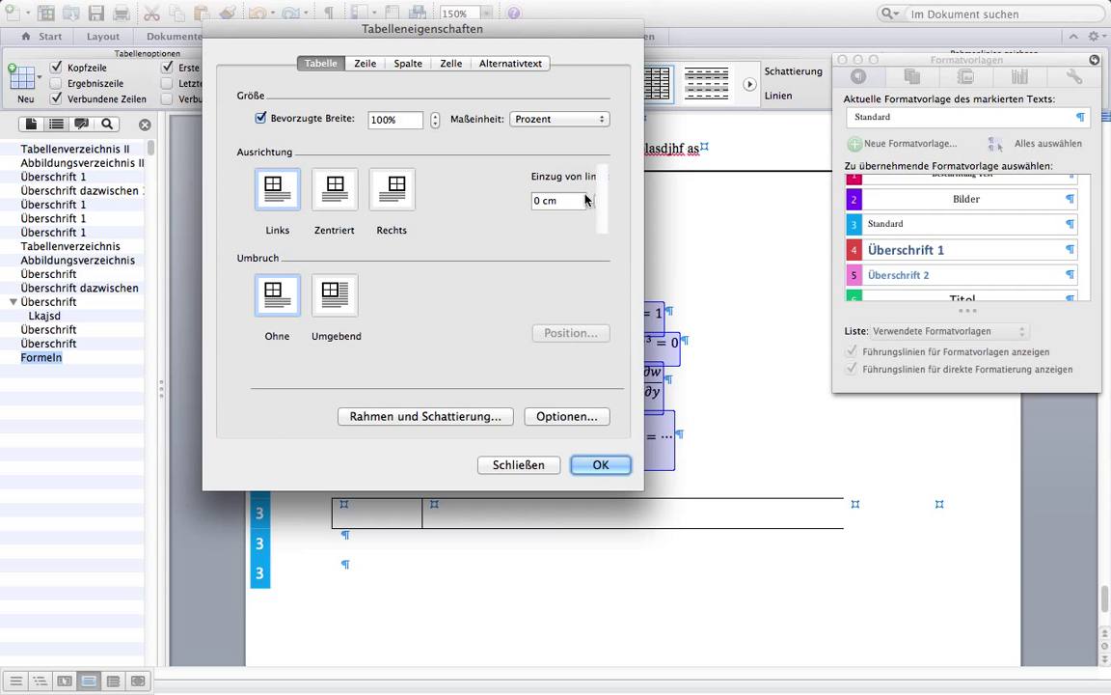
left_click(592, 465)
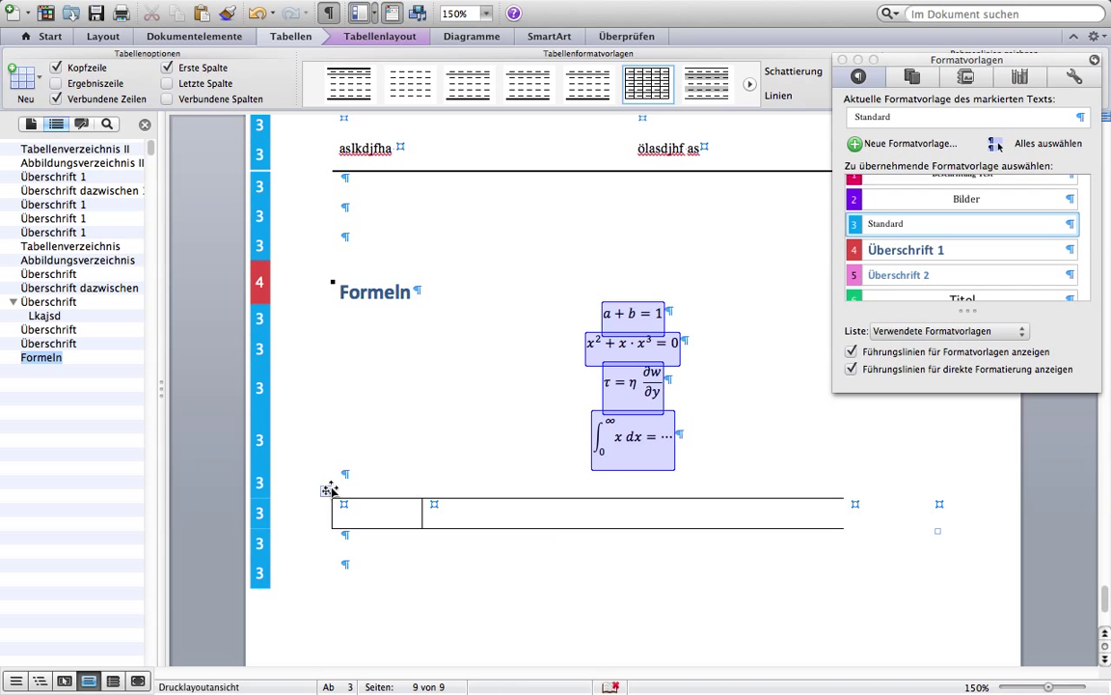
Select the whole table and set its borders to Keine again
left_click(325, 491)
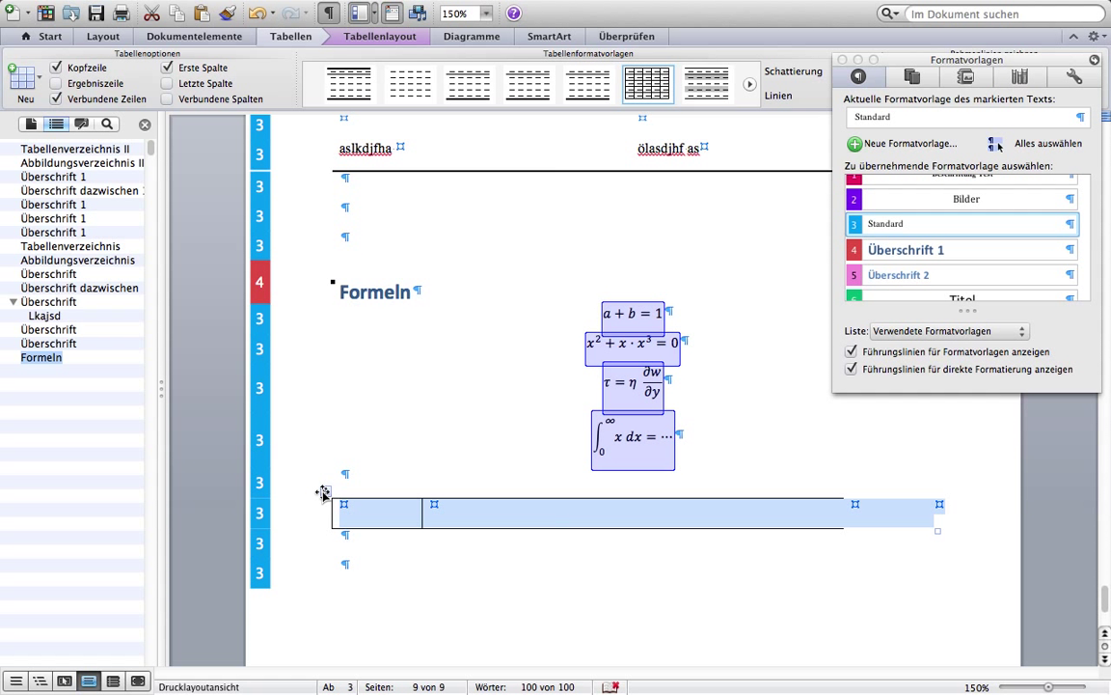
right_click(325, 494)
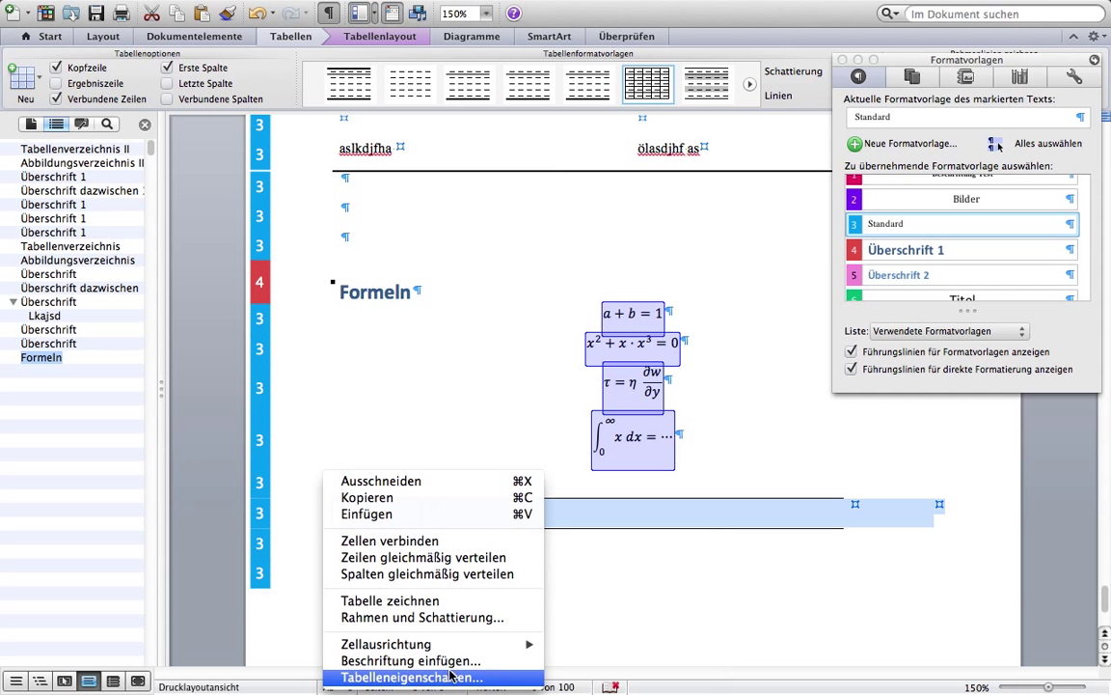
left_click(473, 617)
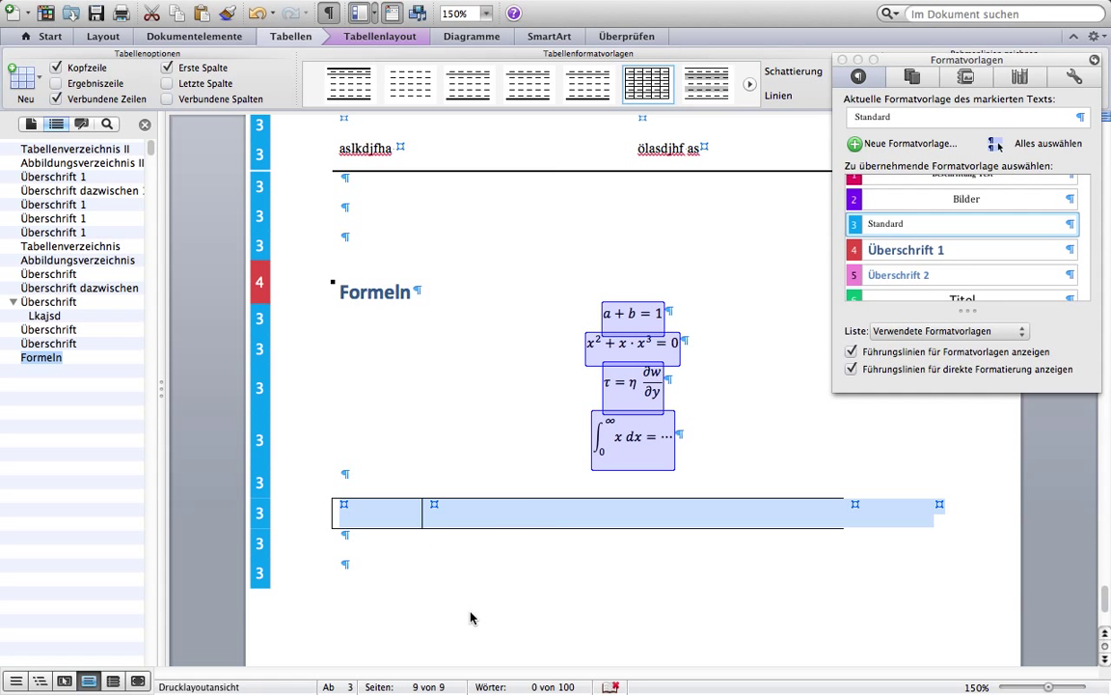
left_click(561, 141)
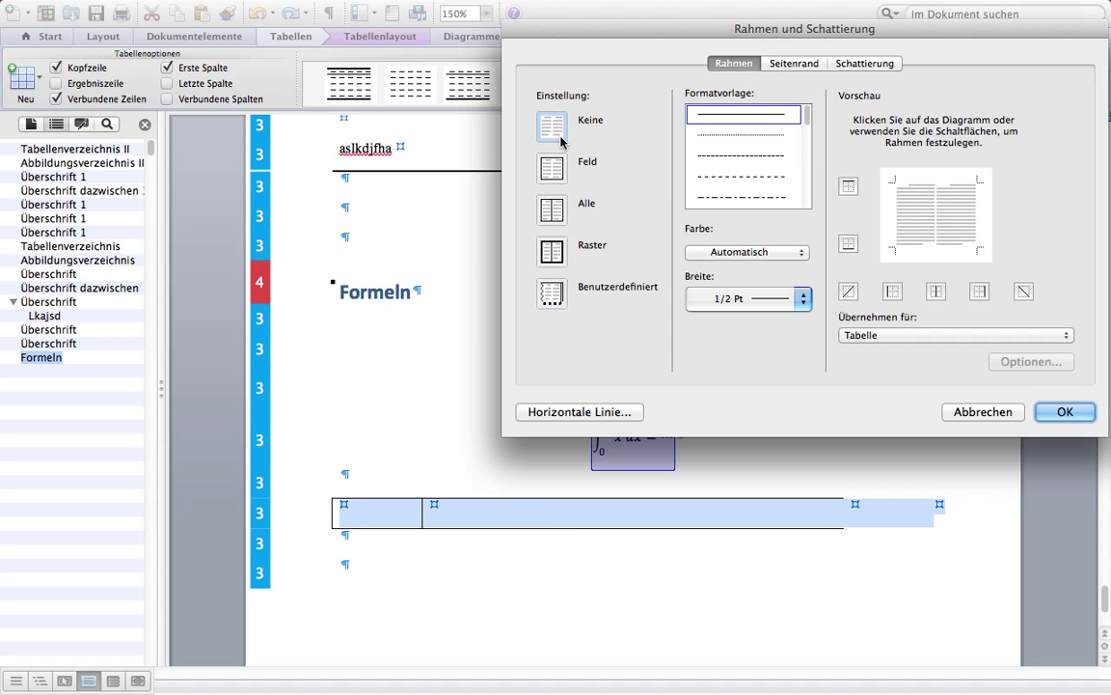
left_click(1063, 412)
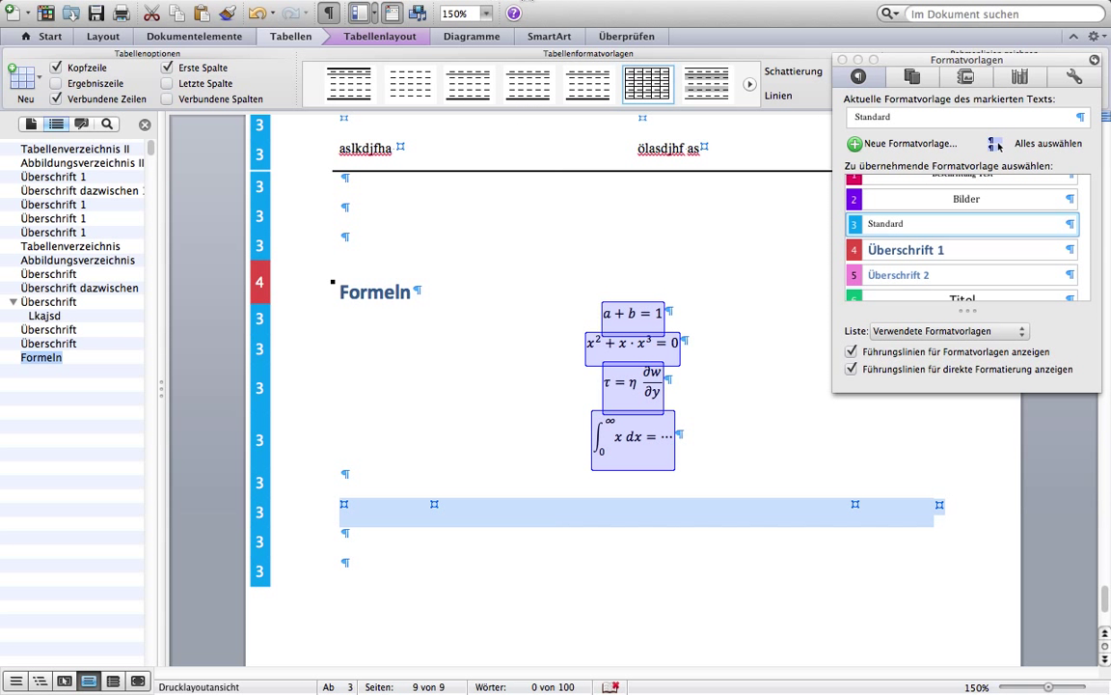
Turn on Gitternetzlinien so the borderless table's cells show on screen
mouse_move(506, 2)
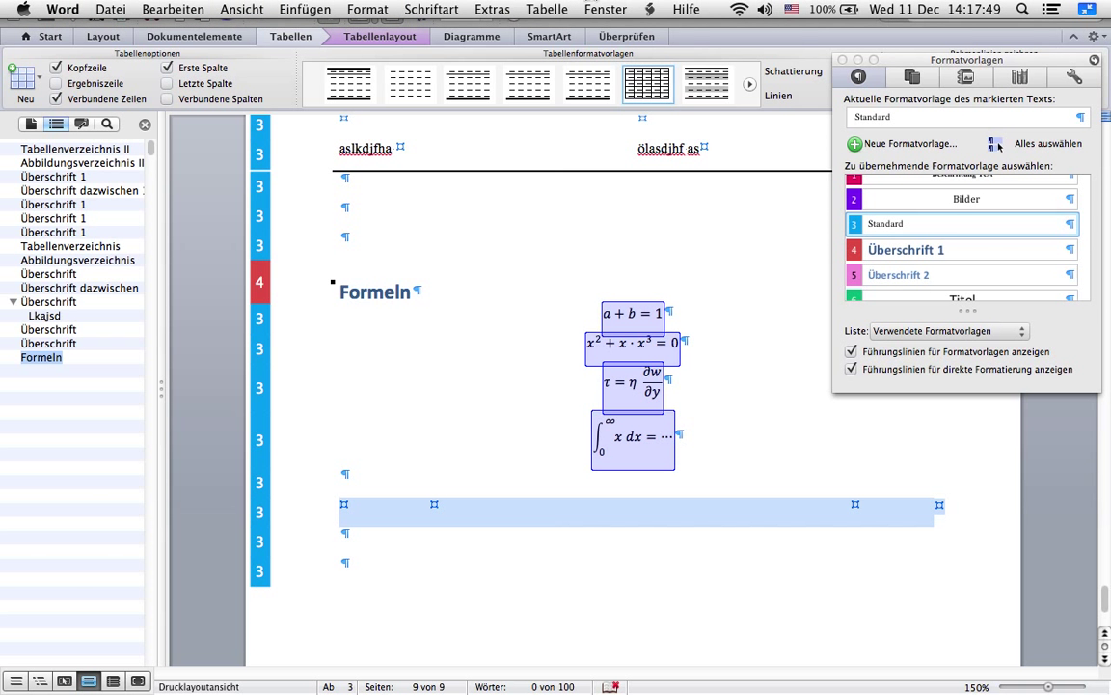
left_click(558, 12)
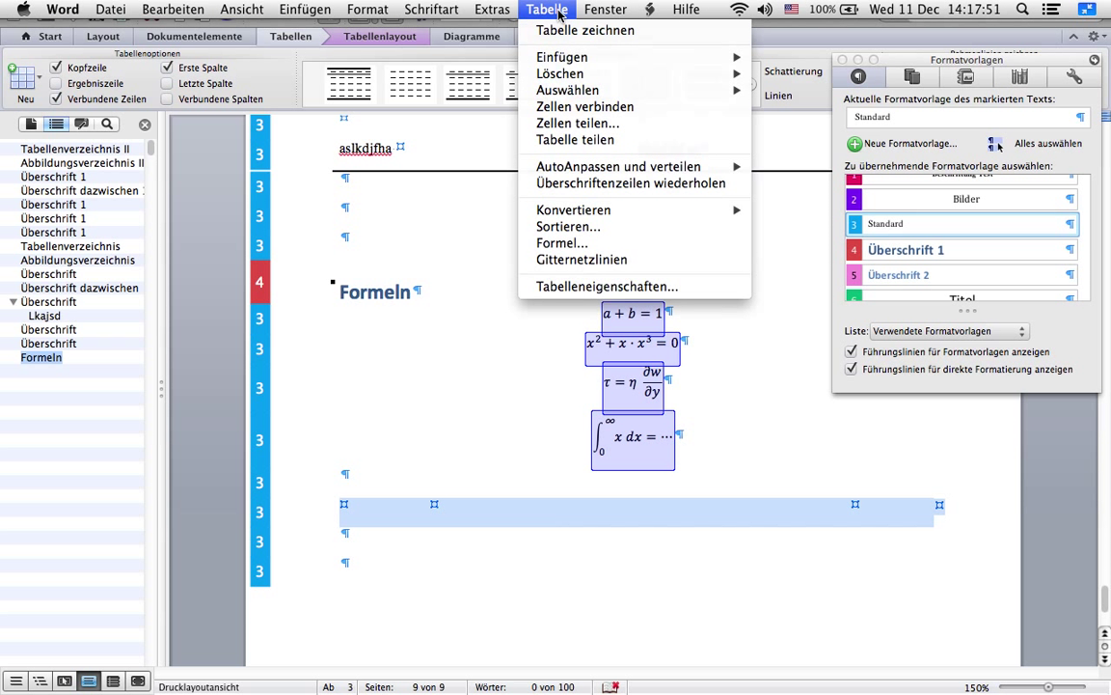
left_click(592, 262)
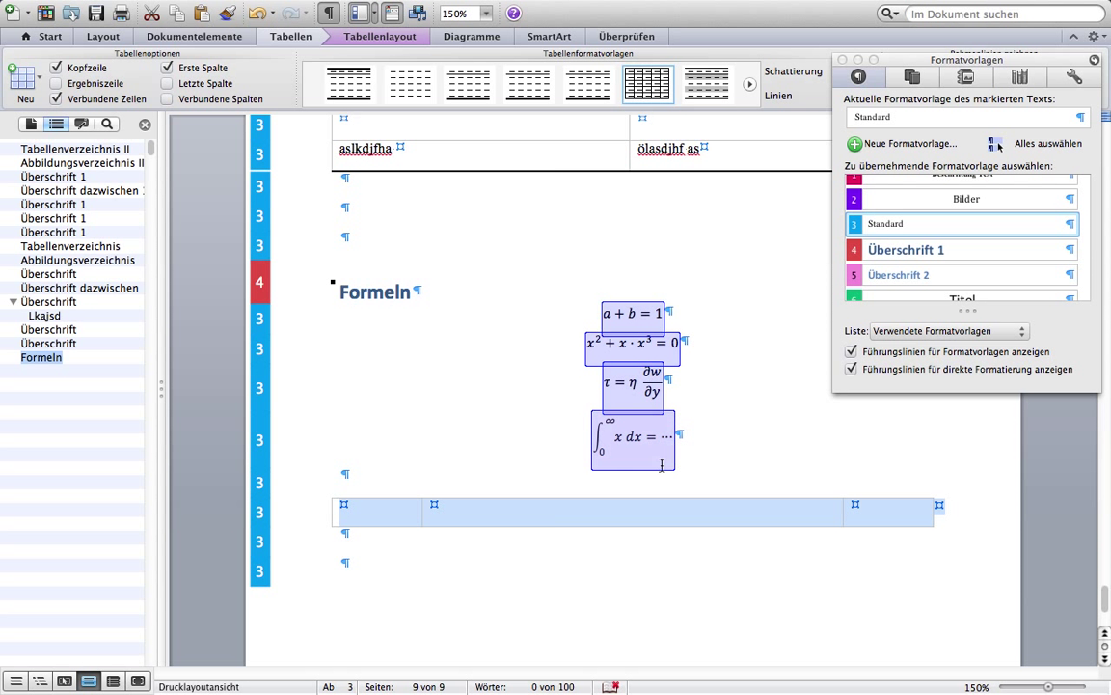
Set the table's cell alignment to Zentriert and go to the middle cell
mouse_move(337, 495)
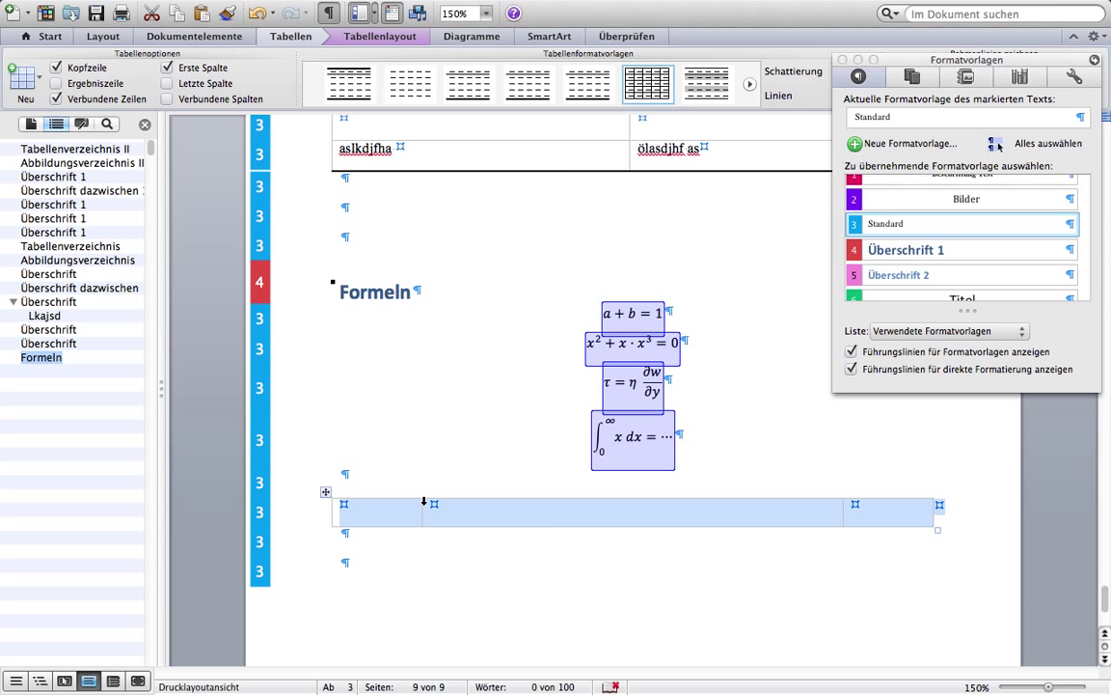
right_click(321, 489)
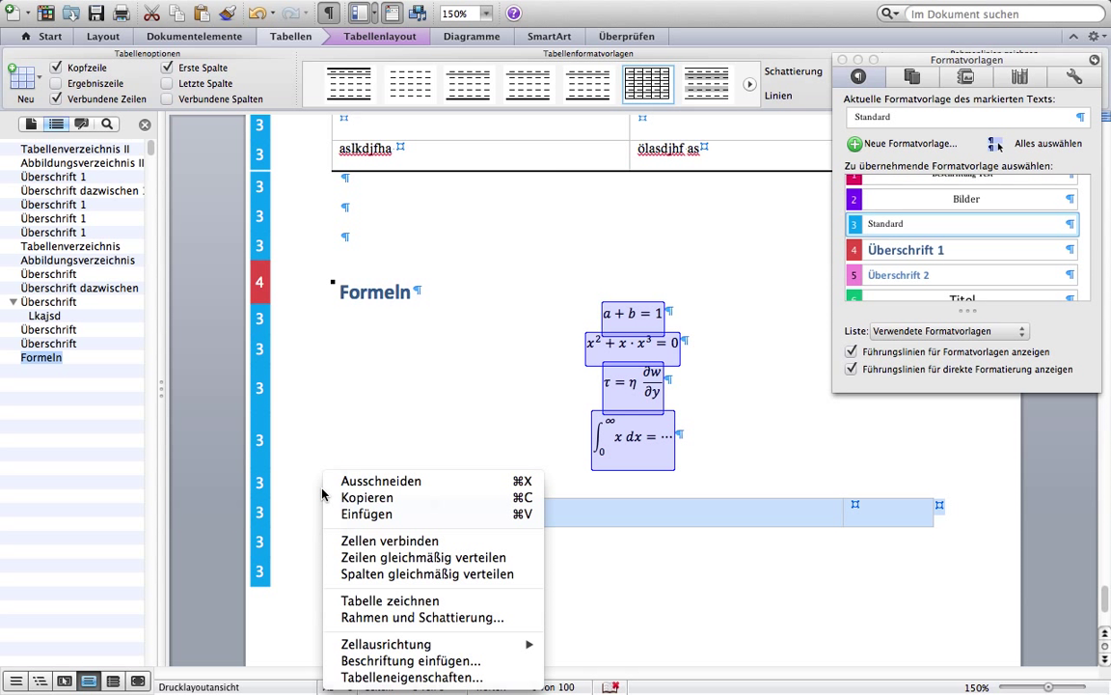
mouse_move(454, 645)
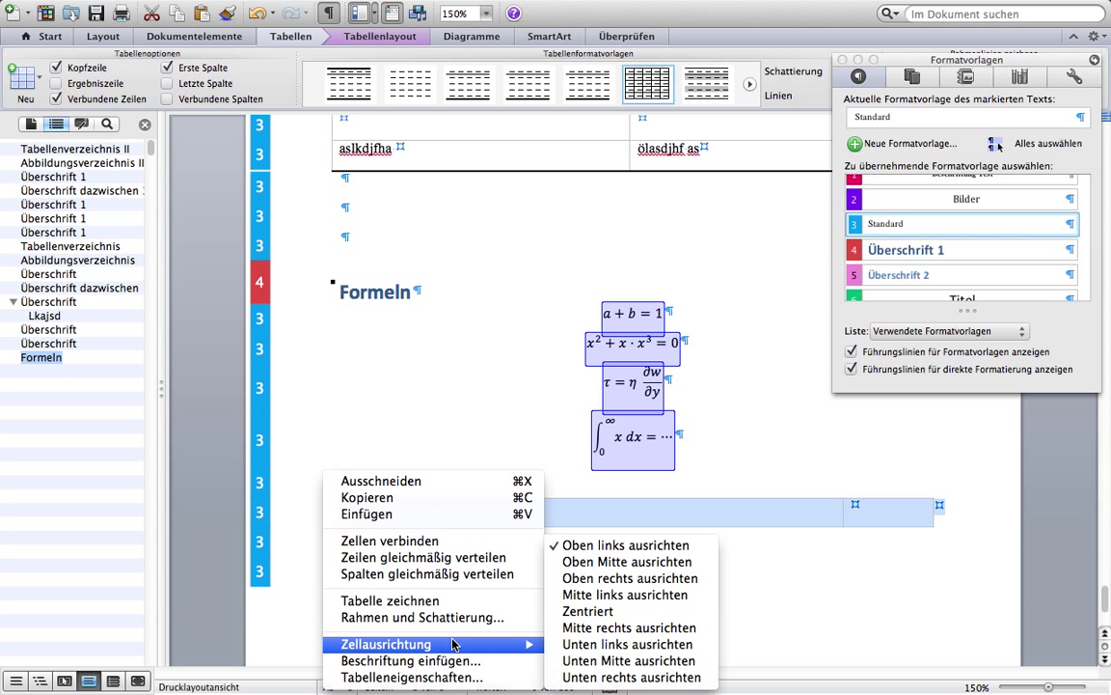
left_click(584, 611)
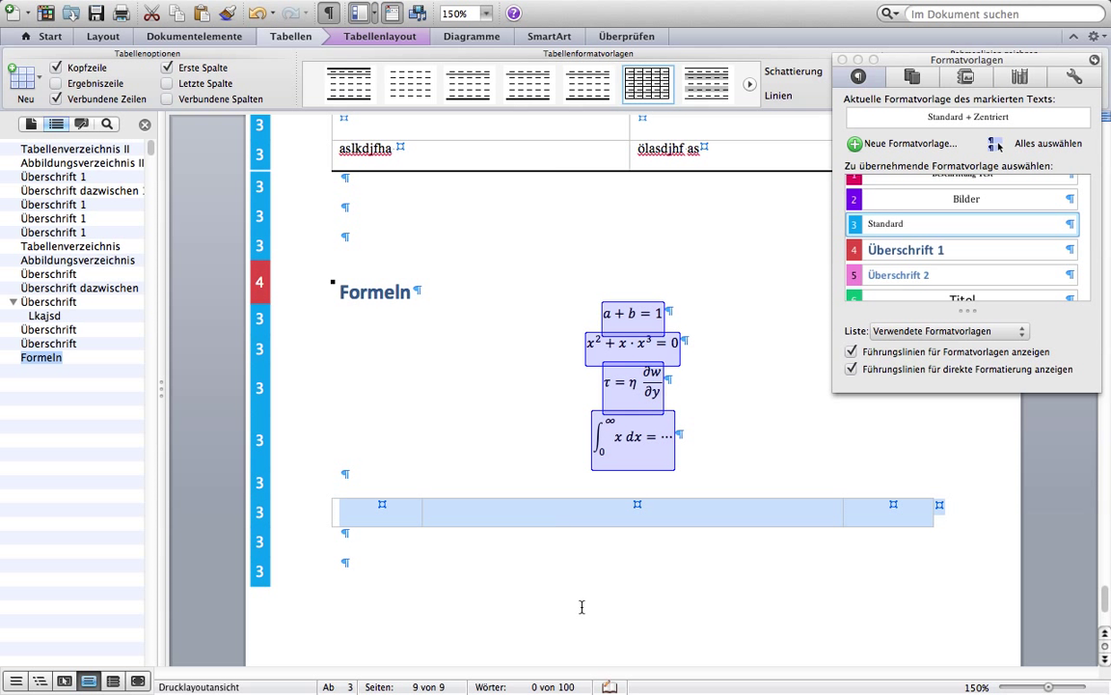
left_click(621, 509)
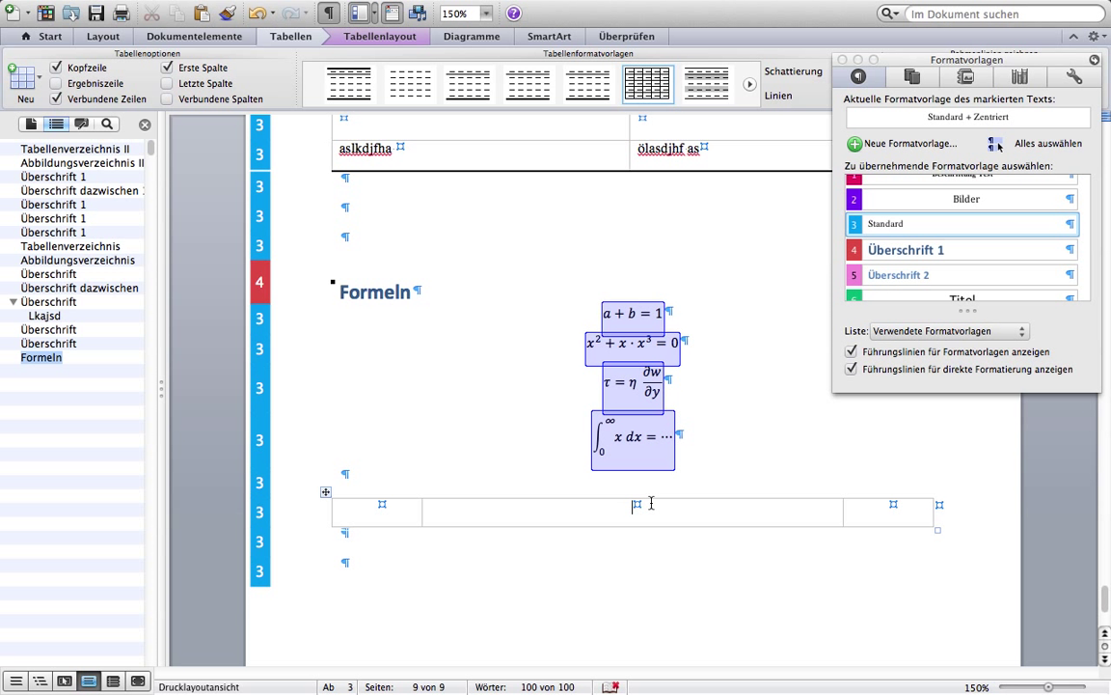
Insert the equation x + 1 = 0 into the table's middle cell
key("ctrl+equal")
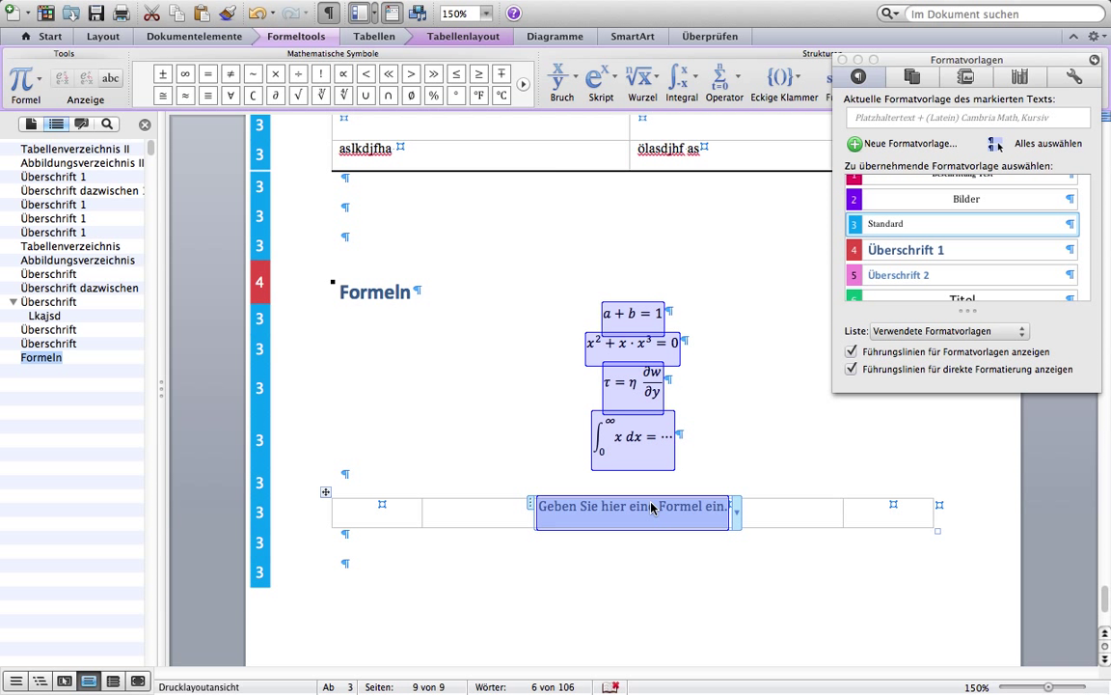
type("x ")
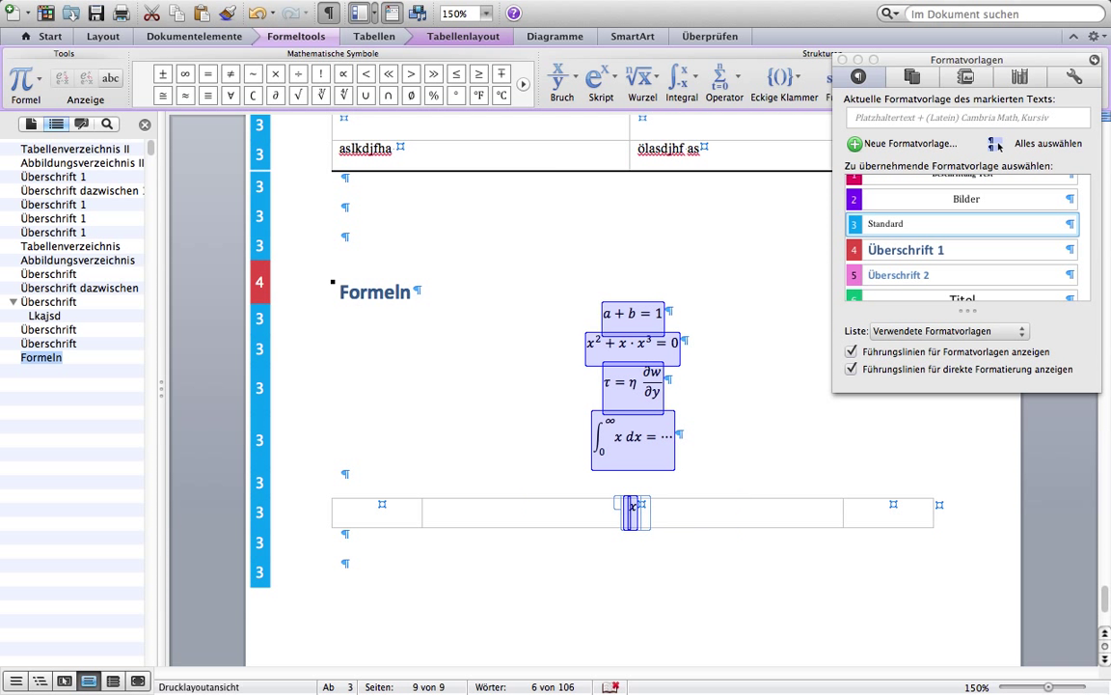
type("+ ")
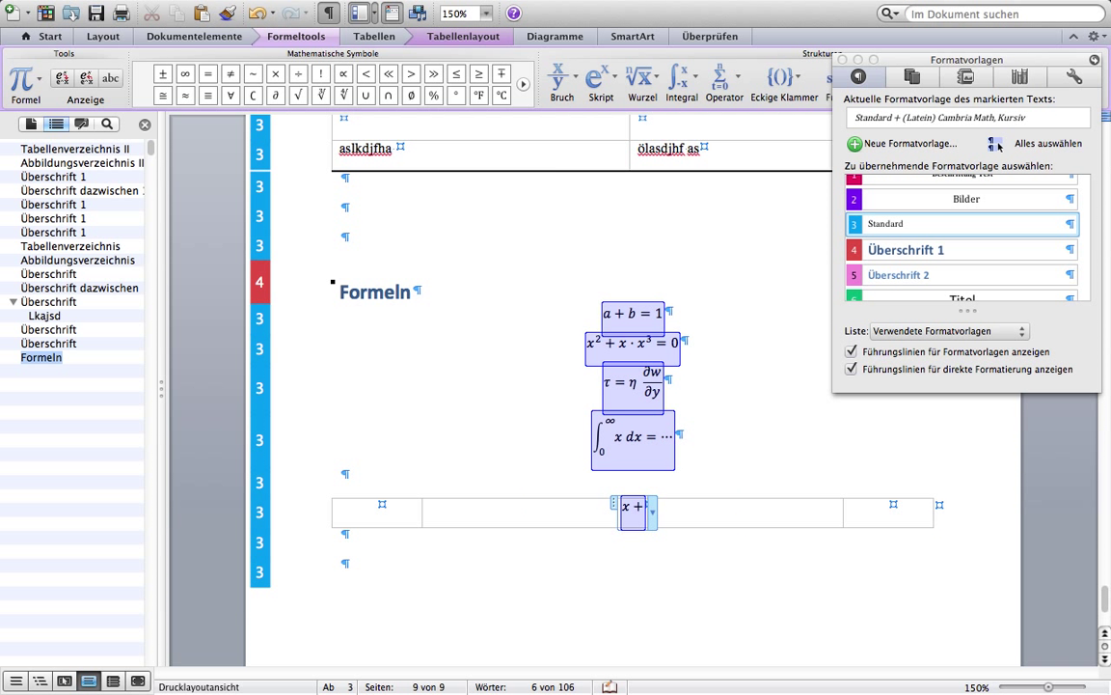
type("1)")
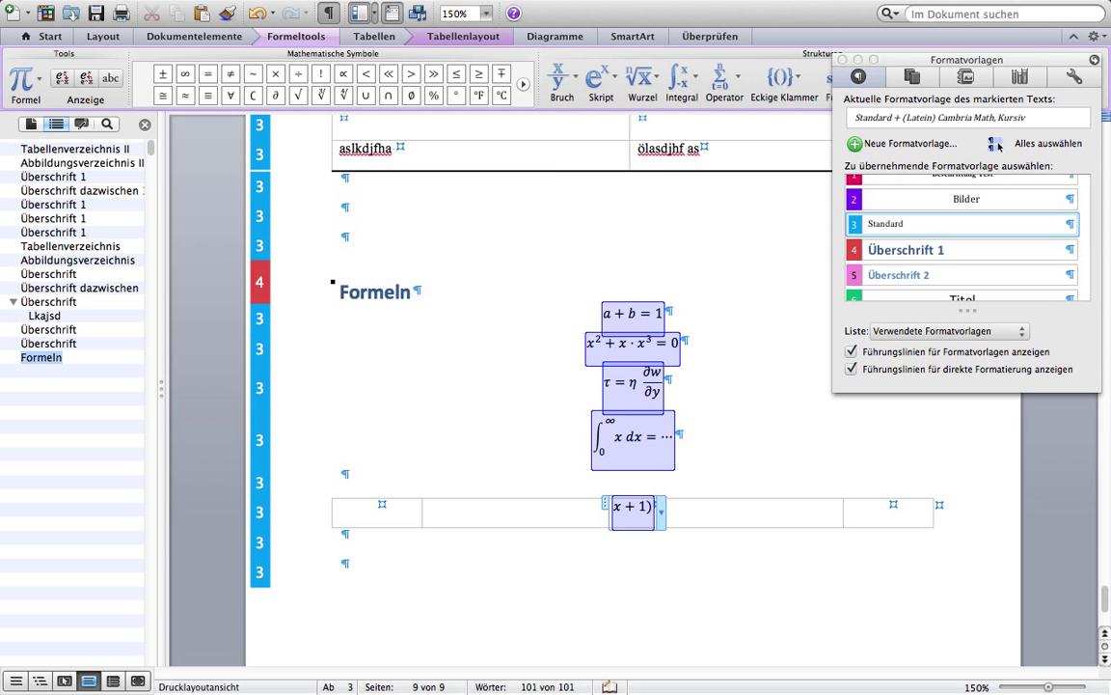
key("BackSpace")
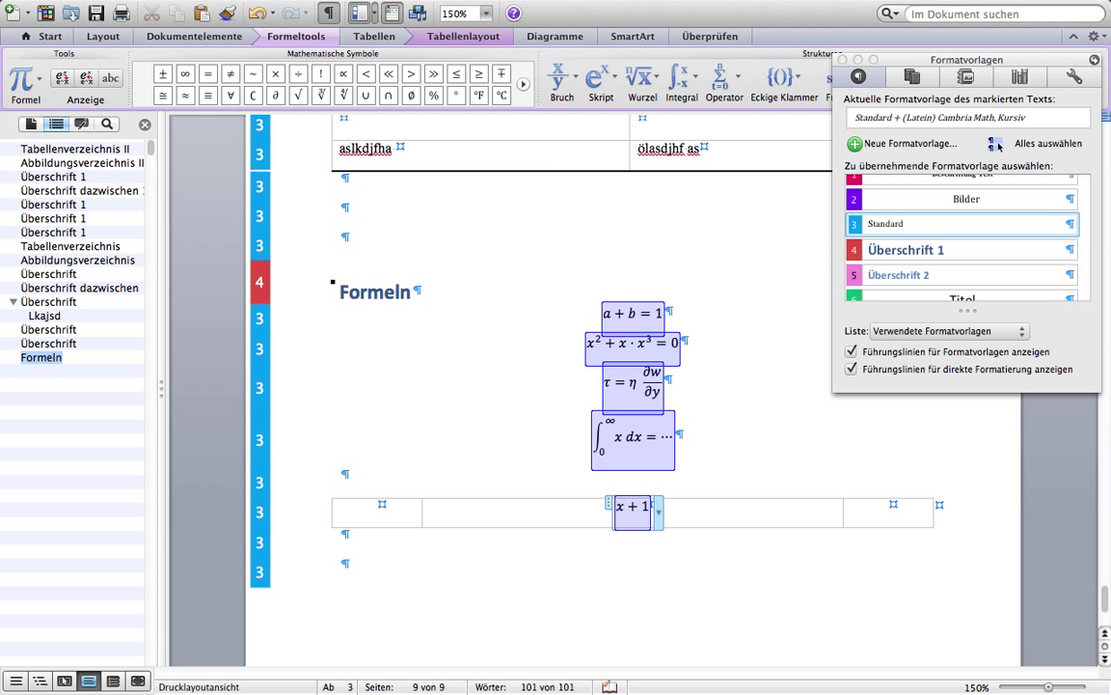
type("= ")
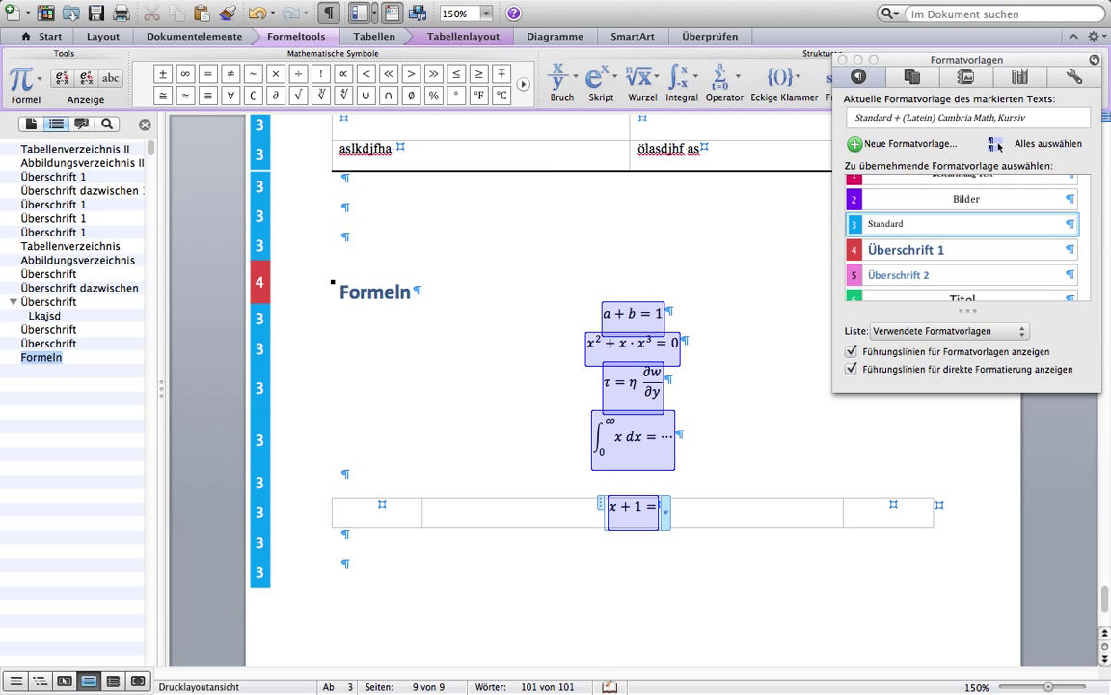
type("0")
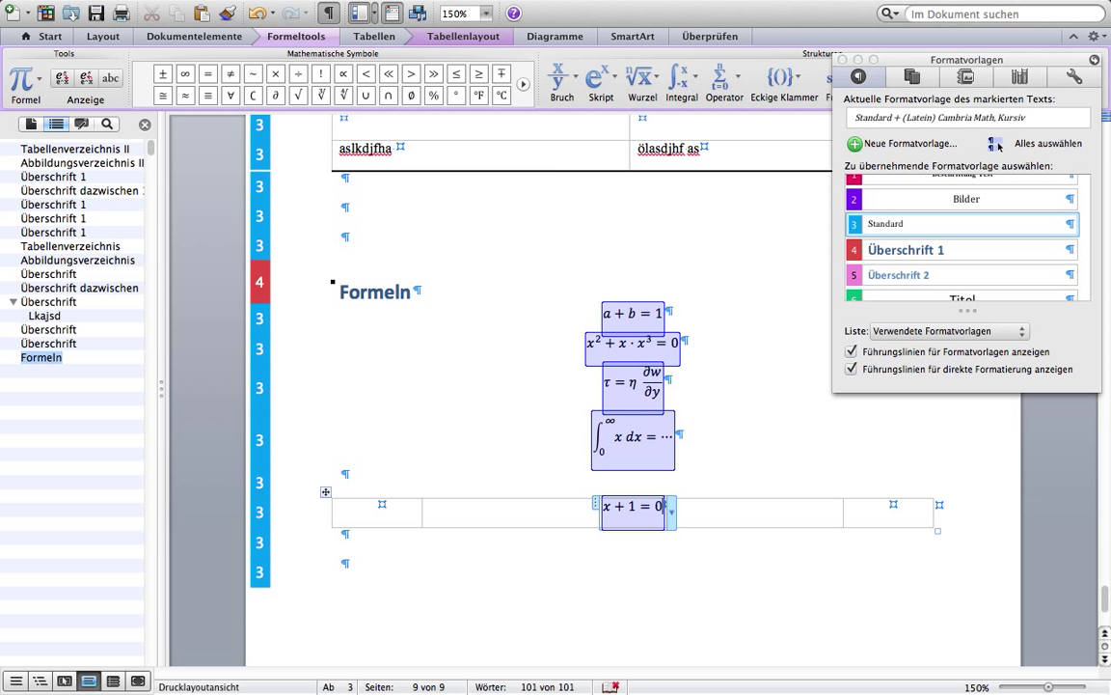
key("Down")
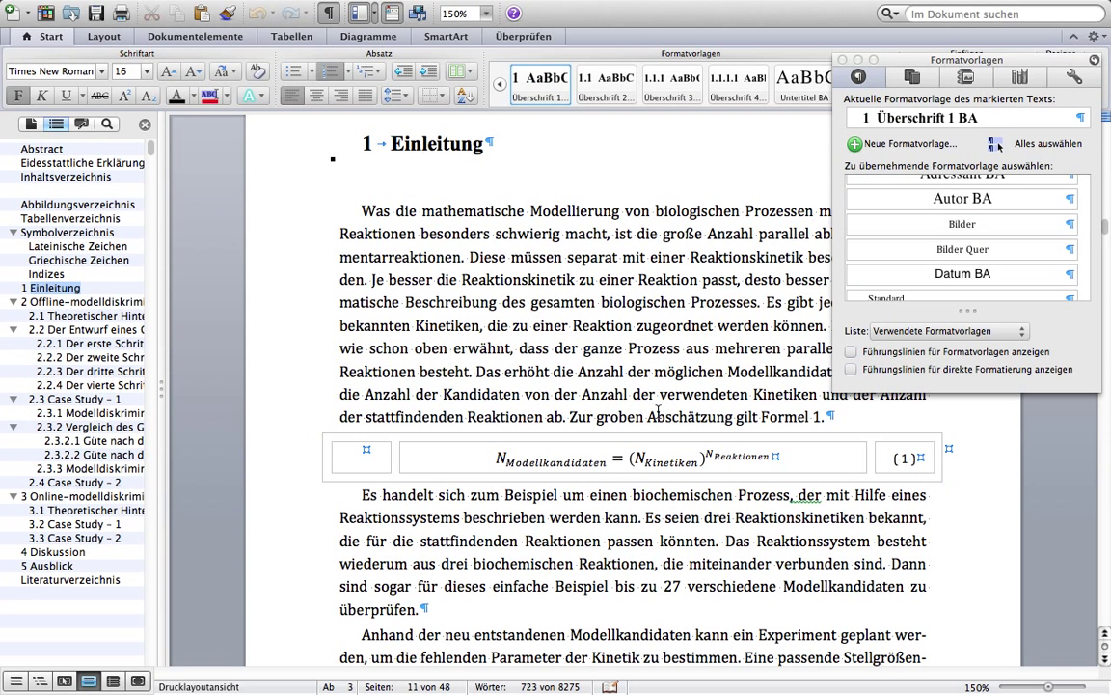
Switch back to the Dokument6 draft window containing the Formeln section
key("super+Tab")
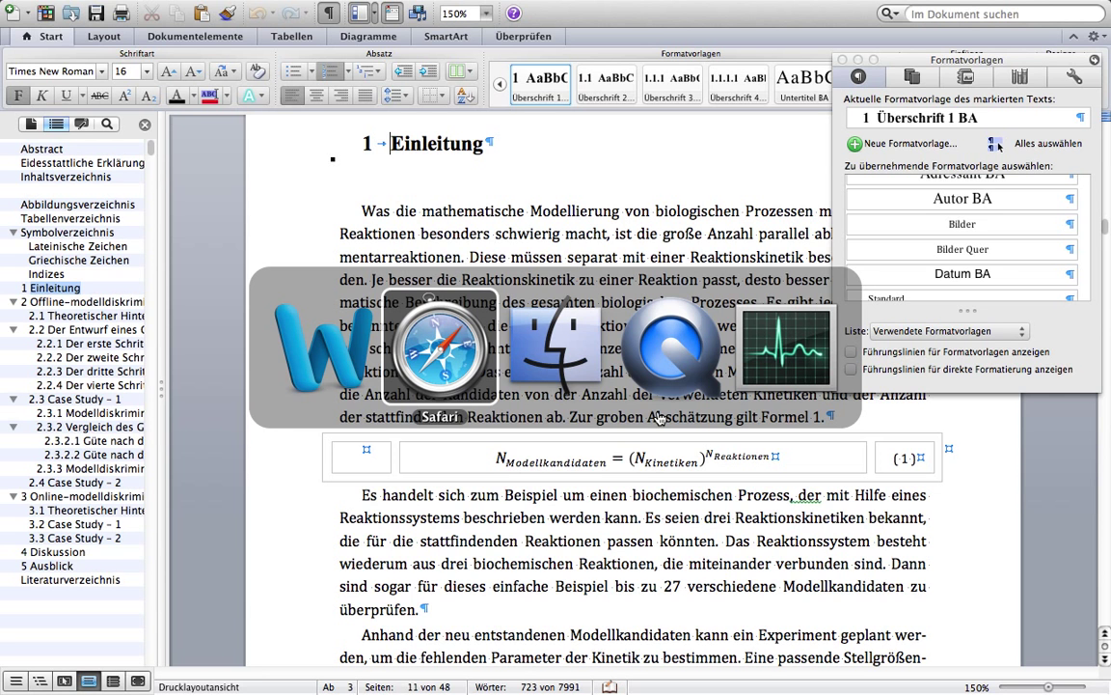
key("super+Tab")
key("super+Tab")
key("super+Tab")
key("super+Tab")
key("ctrl+Up")
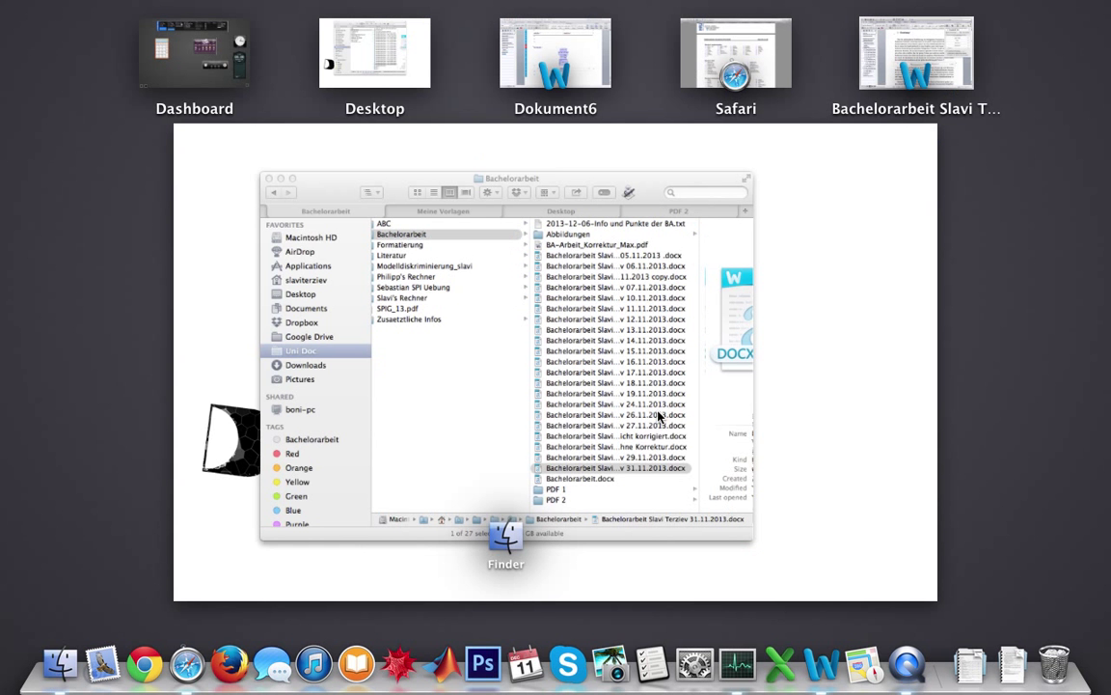
left_click(590, 46)
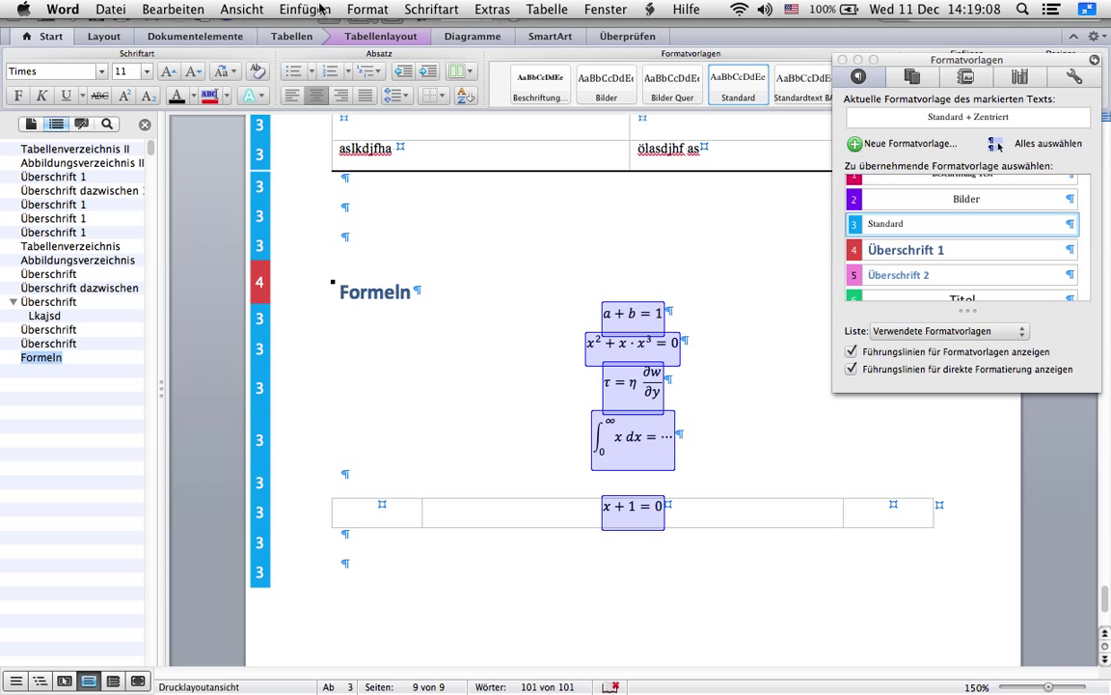
Create a new caption label "(" in the Beschriftung dialog
left_click(309, 10)
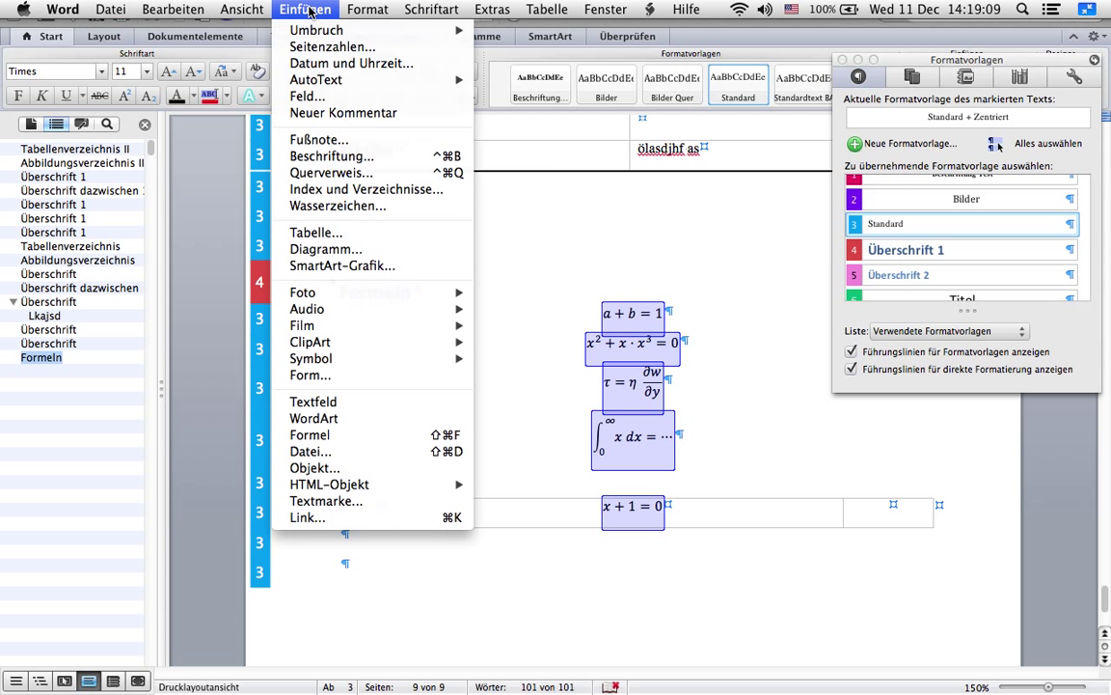
left_click(349, 162)
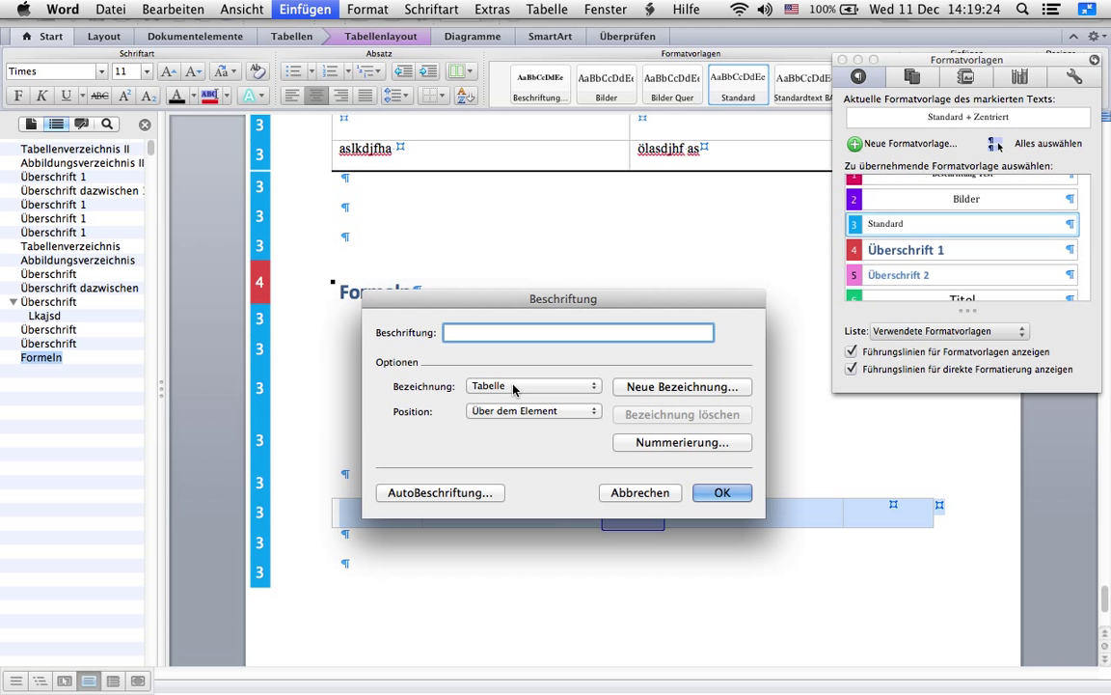
left_click(514, 387)
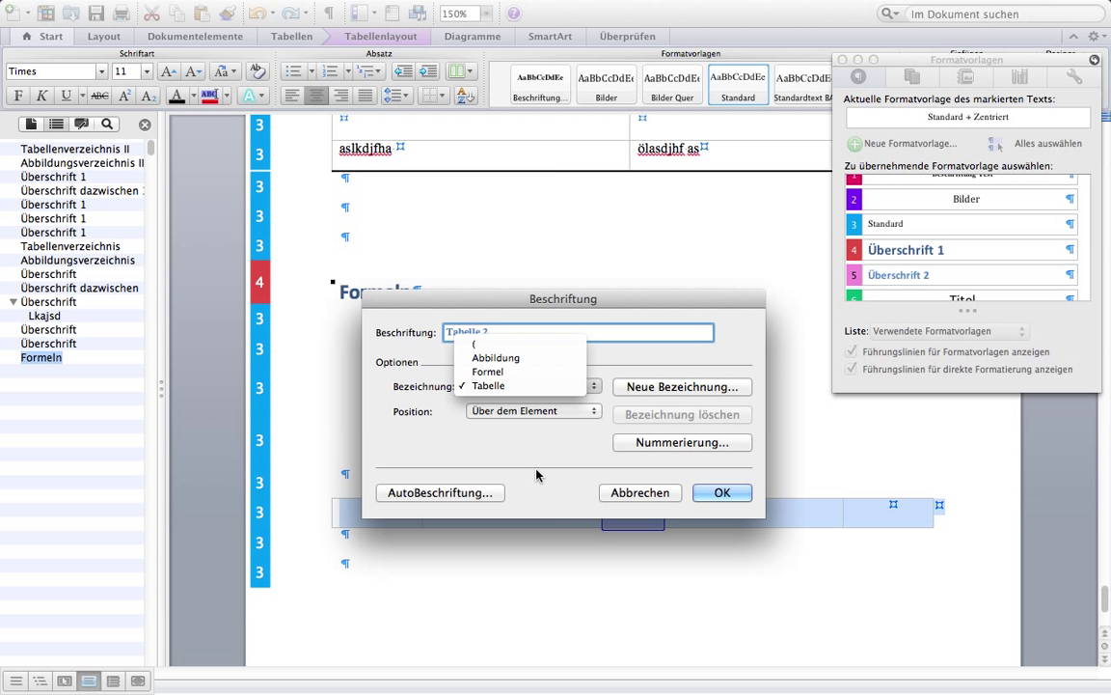
left_click(487, 429)
left_click(659, 388)
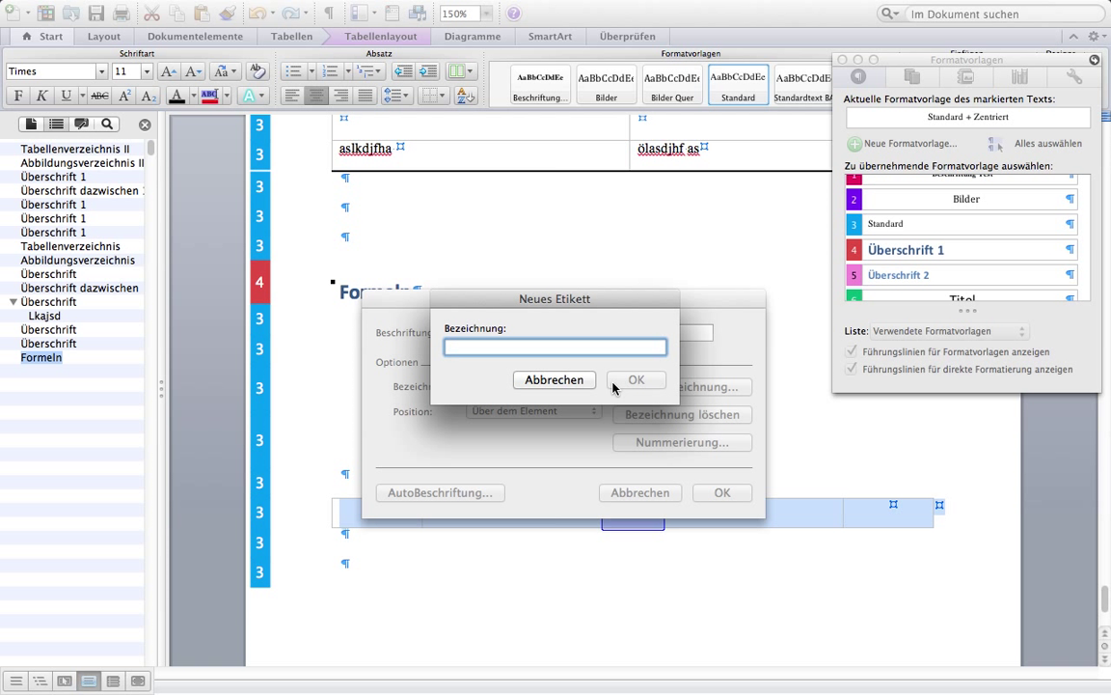
left_click(529, 377)
left_click(573, 388)
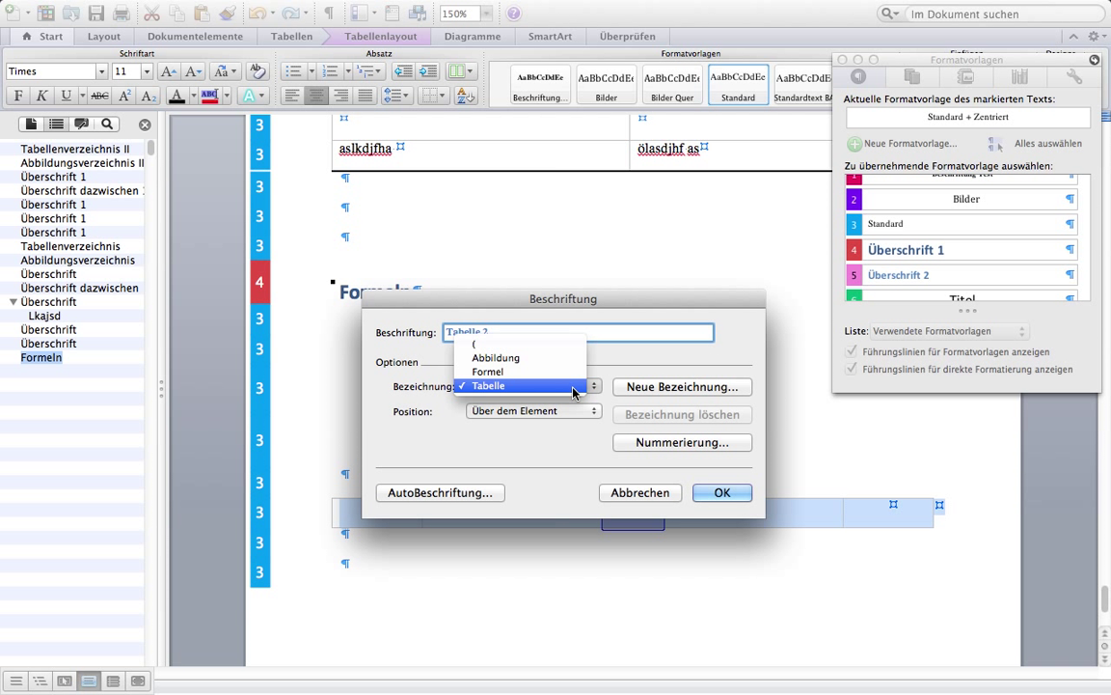
left_click(519, 346)
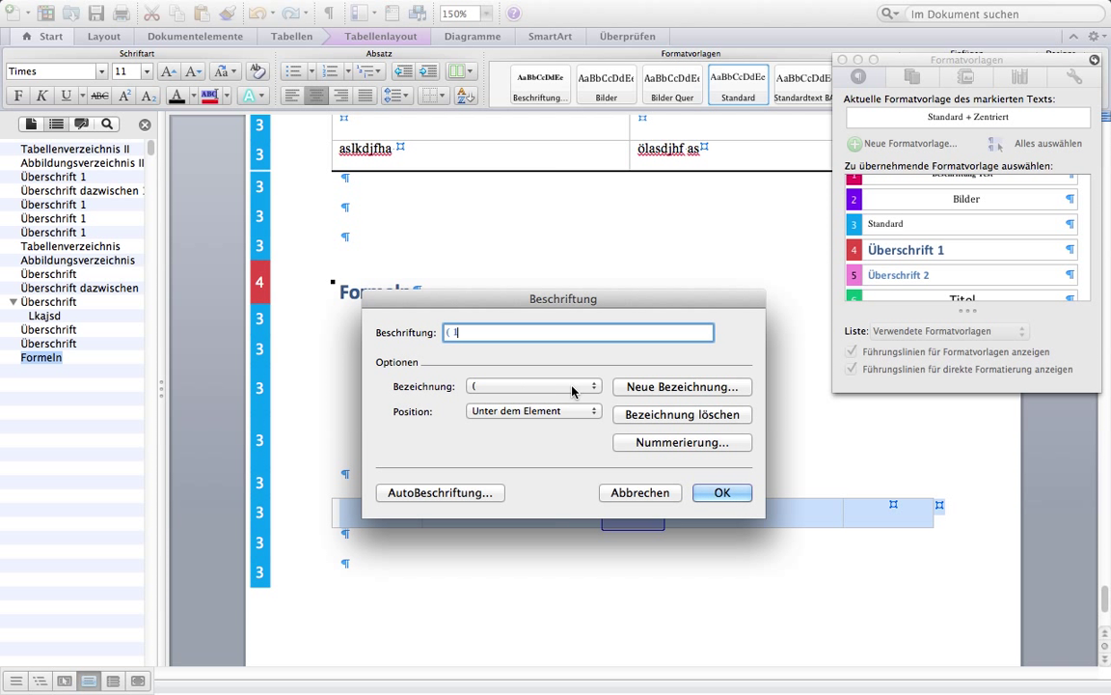
left_click(632, 389)
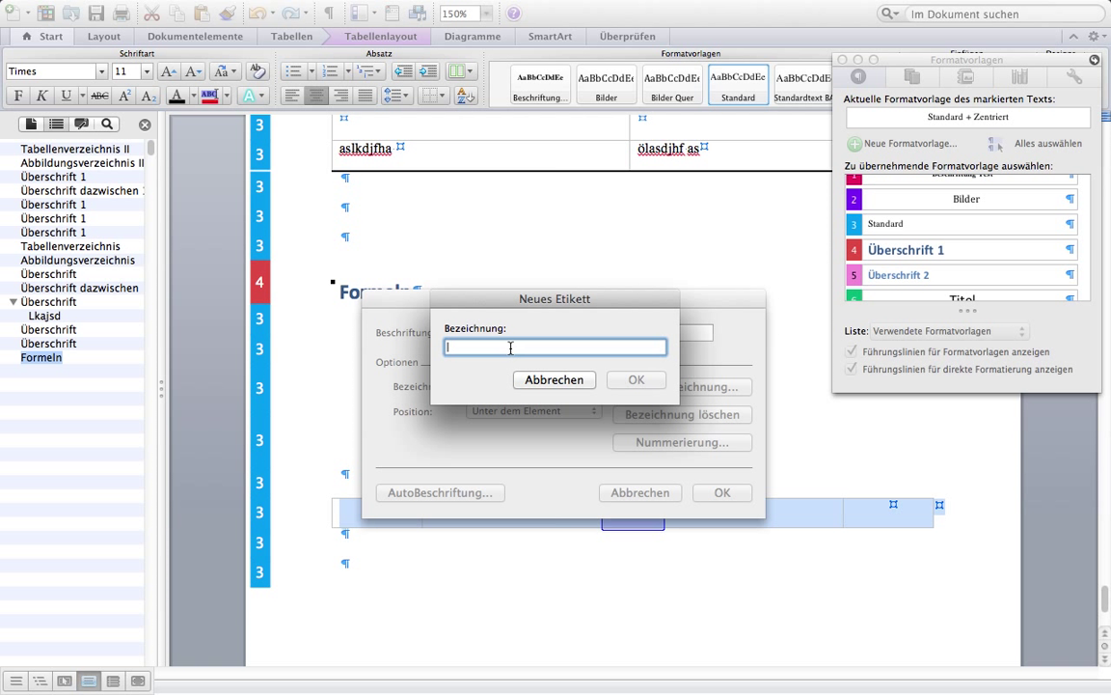
type("(")
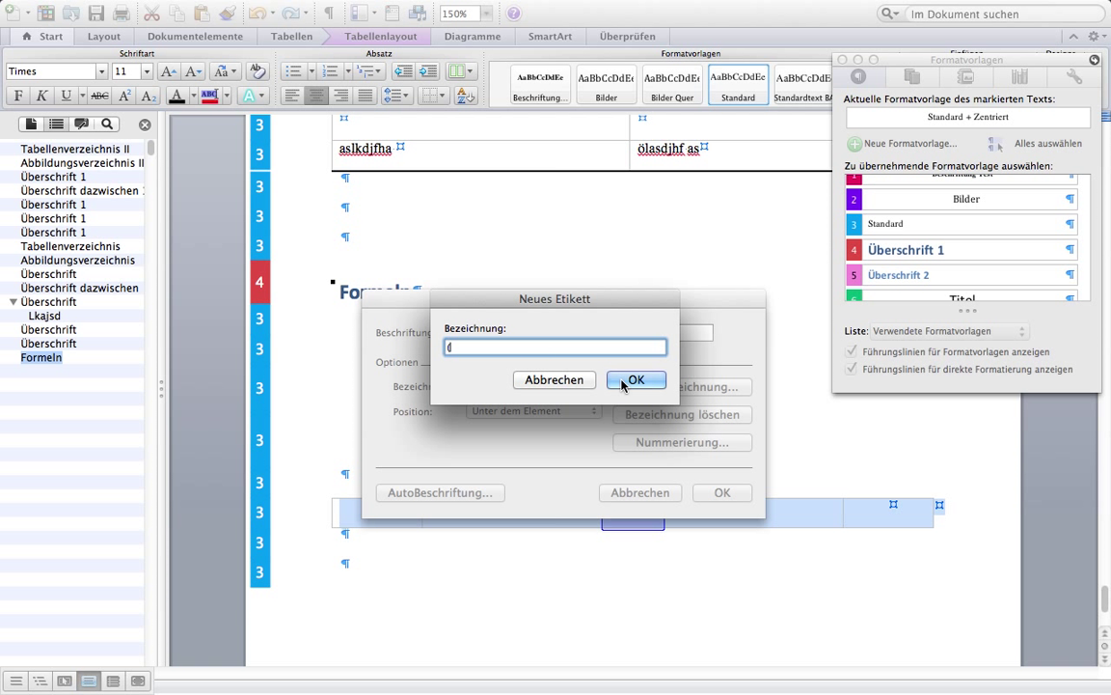
left_click(623, 384)
Use the "(" label, append ")" to the caption, and keep it below the element
left_click(598, 386)
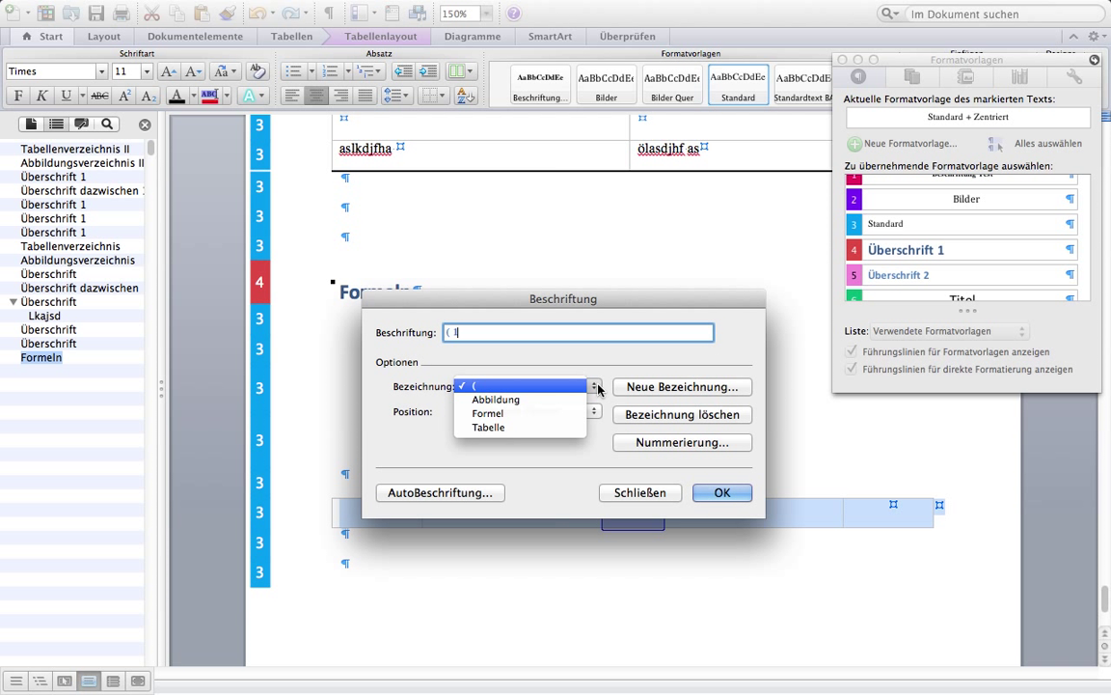
left_click(582, 387)
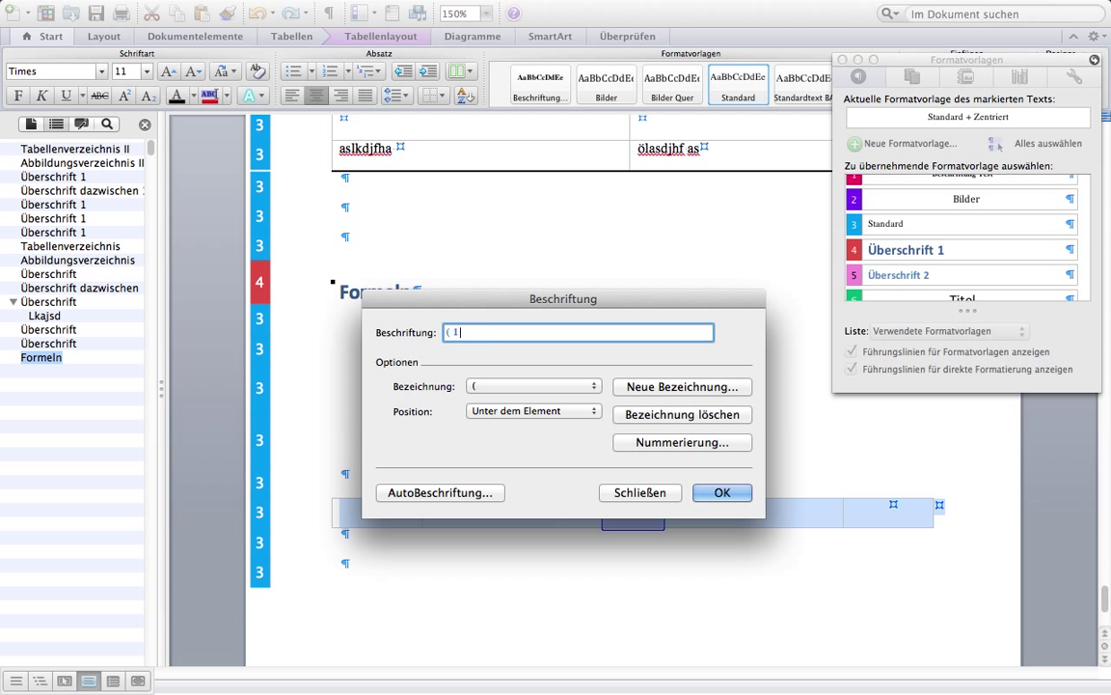
type(")")
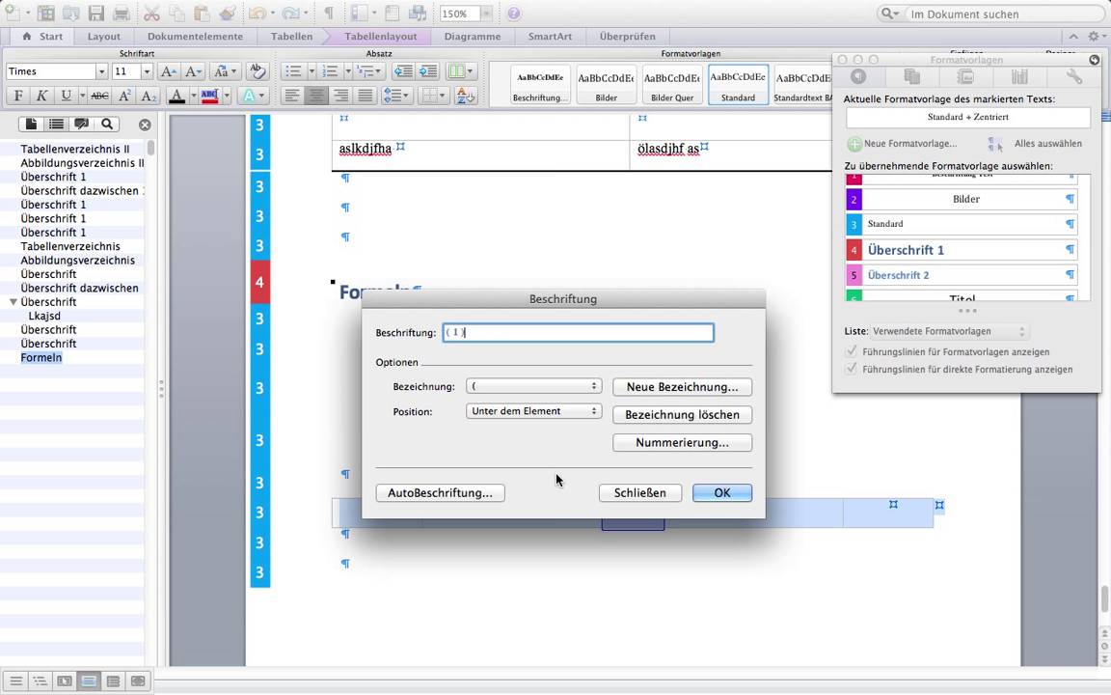
left_click(546, 420)
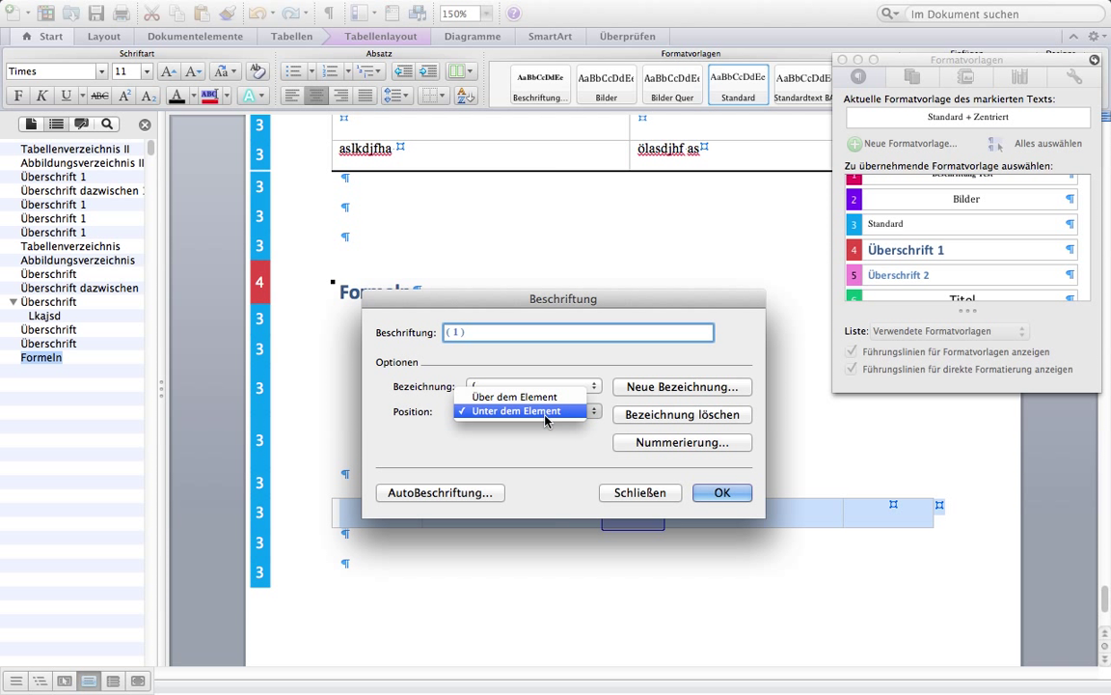
left_click(576, 442)
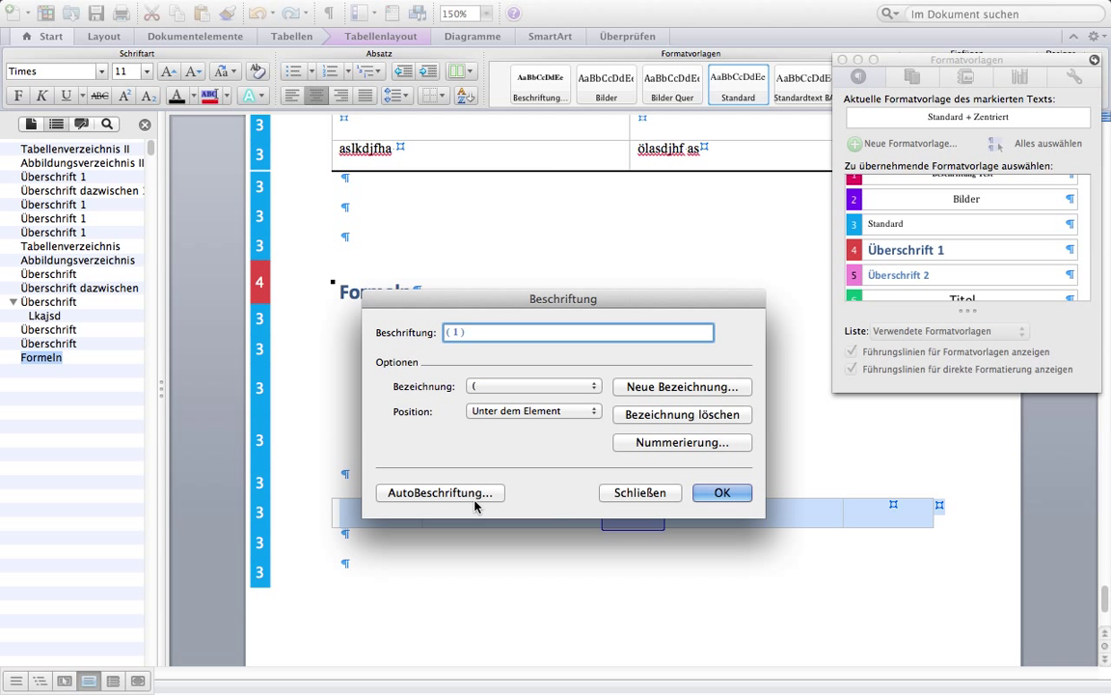
Insert the "( 1 )" caption and move it into the right cell beside x + 1 = 0
left_click(718, 494)
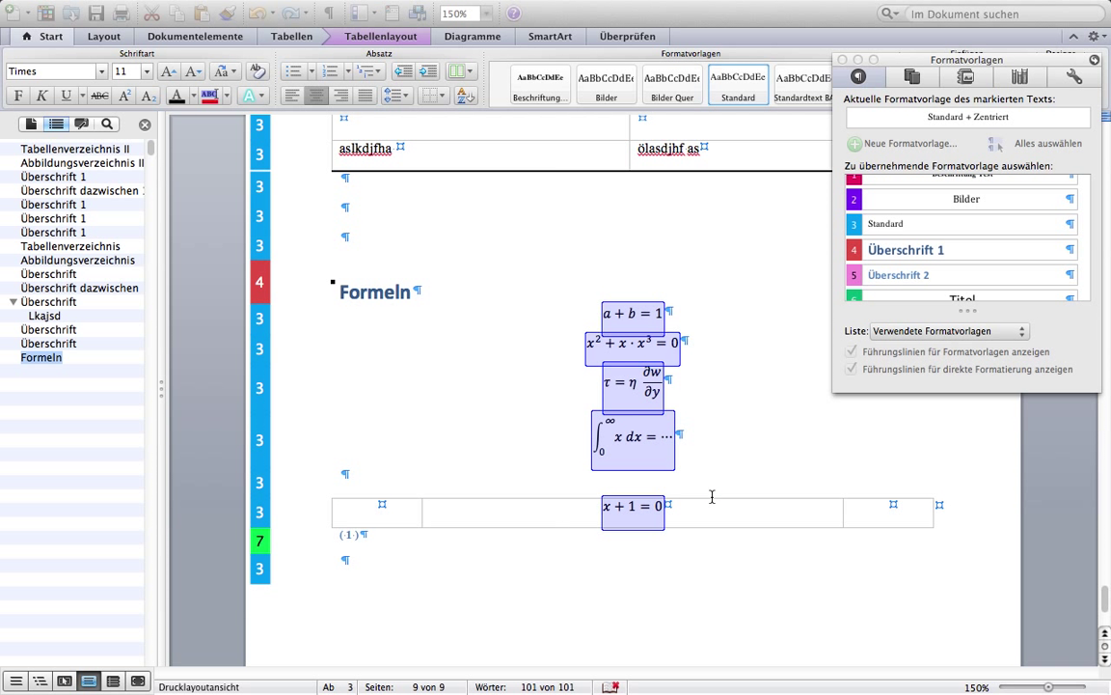
left_click(353, 533)
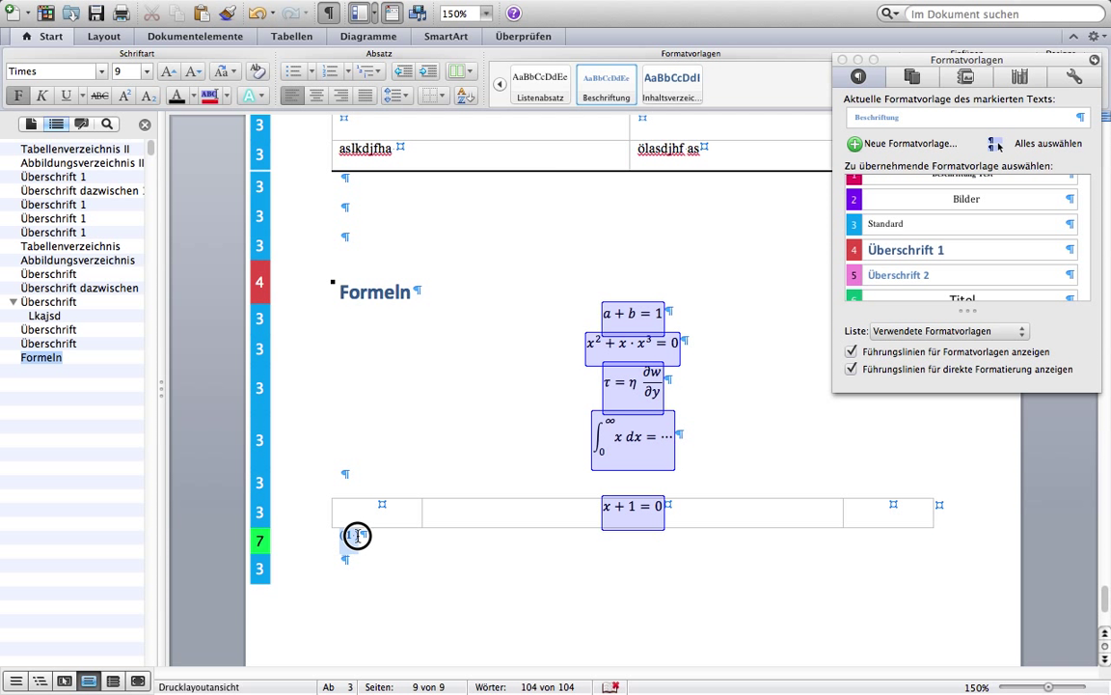
left_click(357, 536)
mouse_move(357, 535)
left_mouse_down()
mouse_move(880, 538)
mouse_move(882, 513)
left_mouse_up()
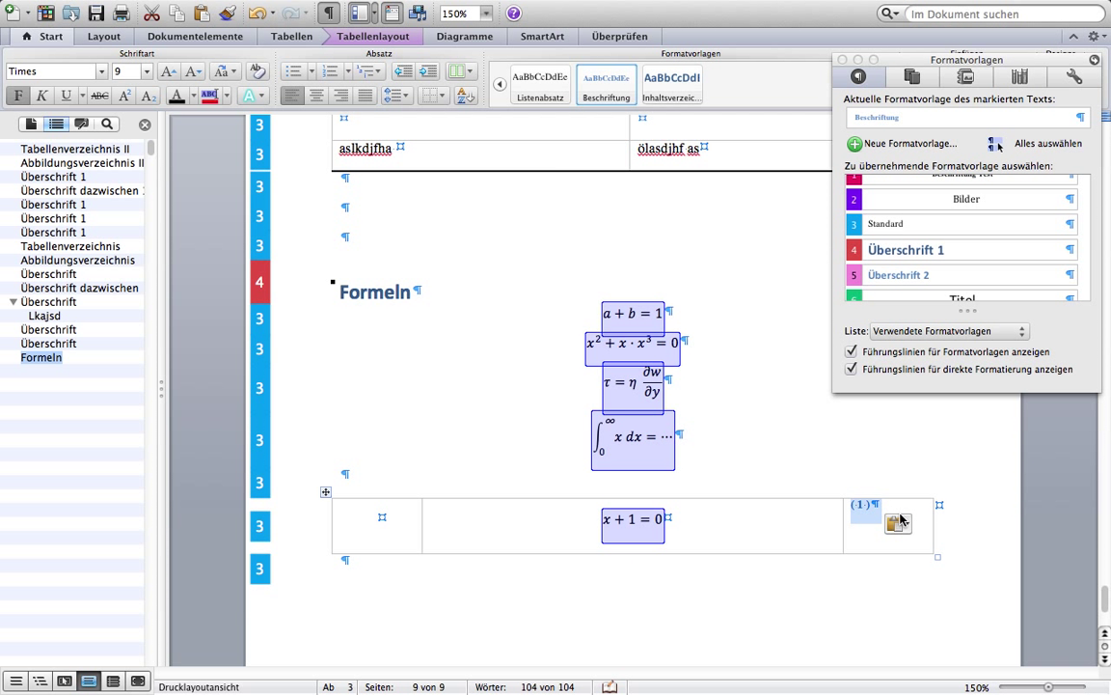
left_click(879, 509)
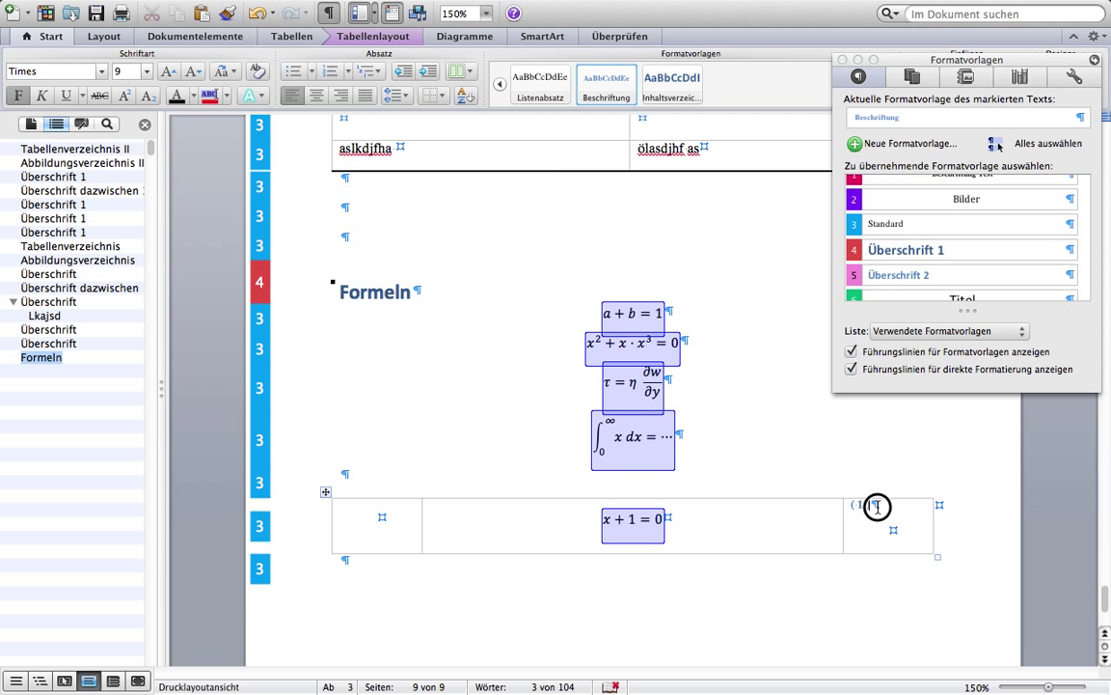
key("Delete")
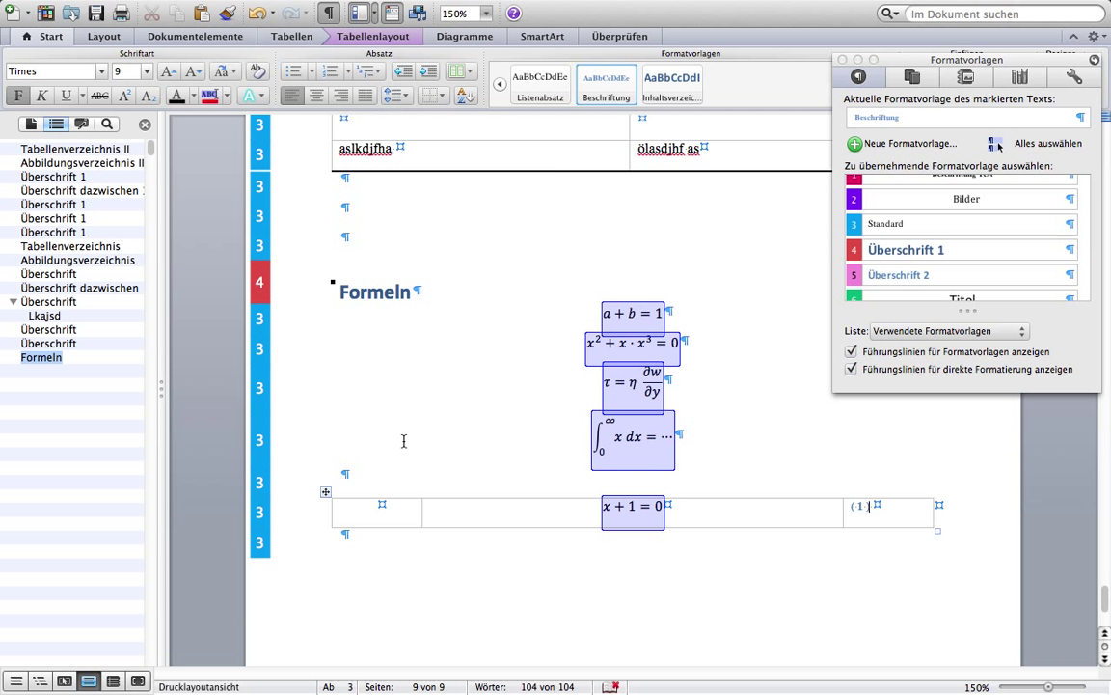
left_click(322, 494)
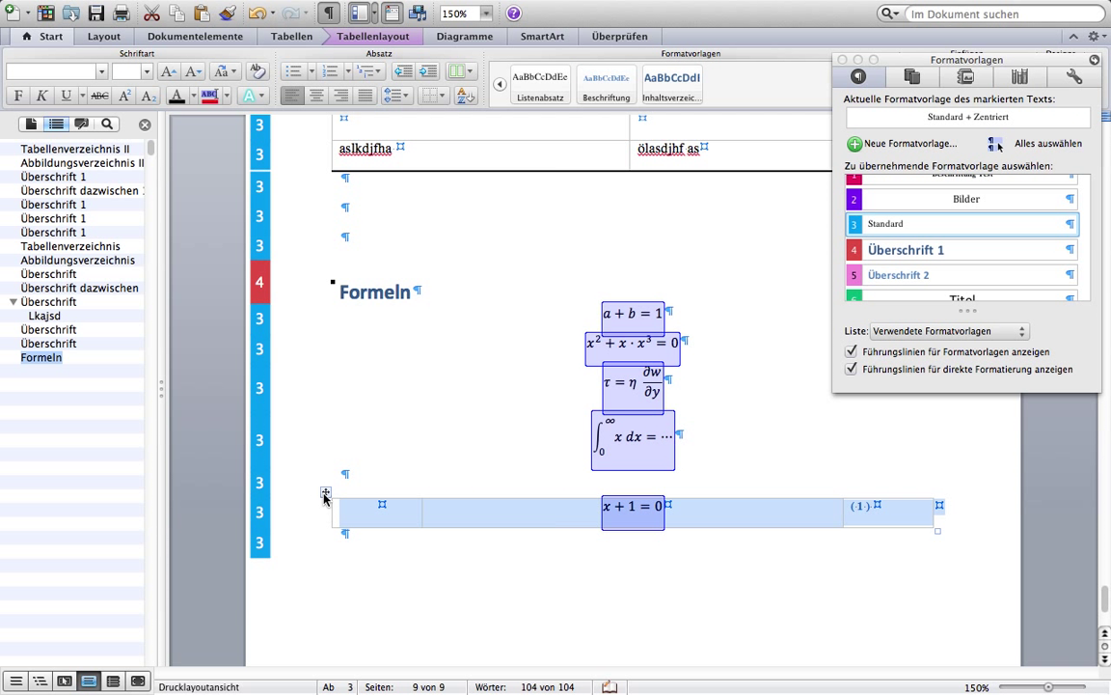
right_click(325, 499)
Apply Zentriert cell alignment to the x + 1 = 0 row, reapplying it after reselecting
mouse_move(405, 641)
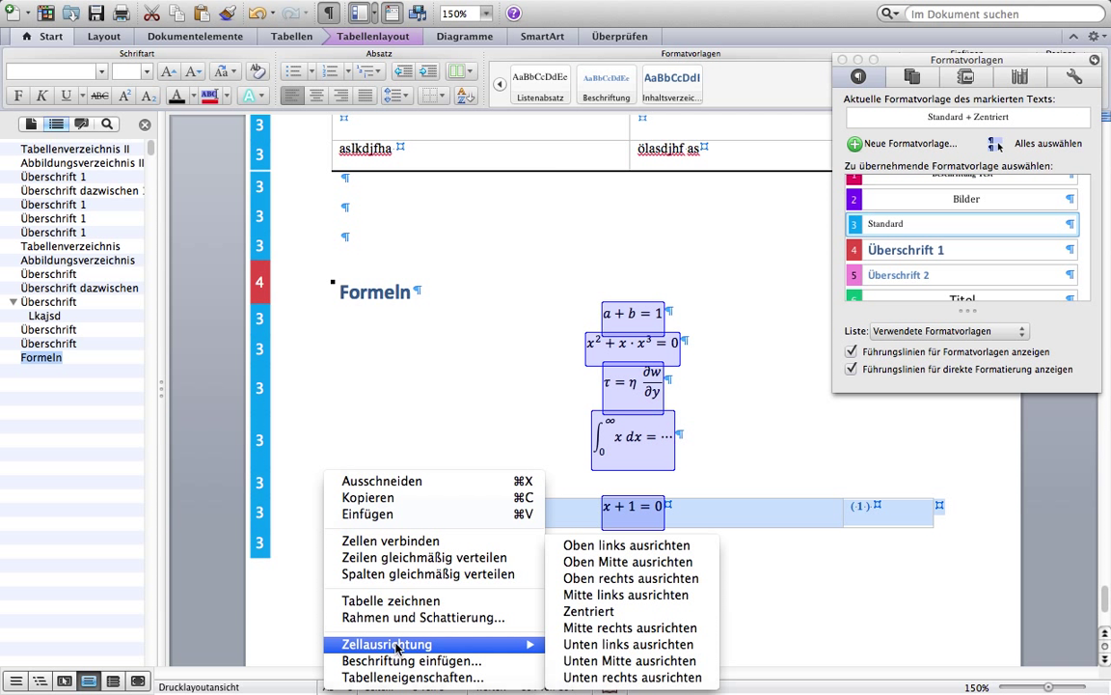
left_click(606, 615)
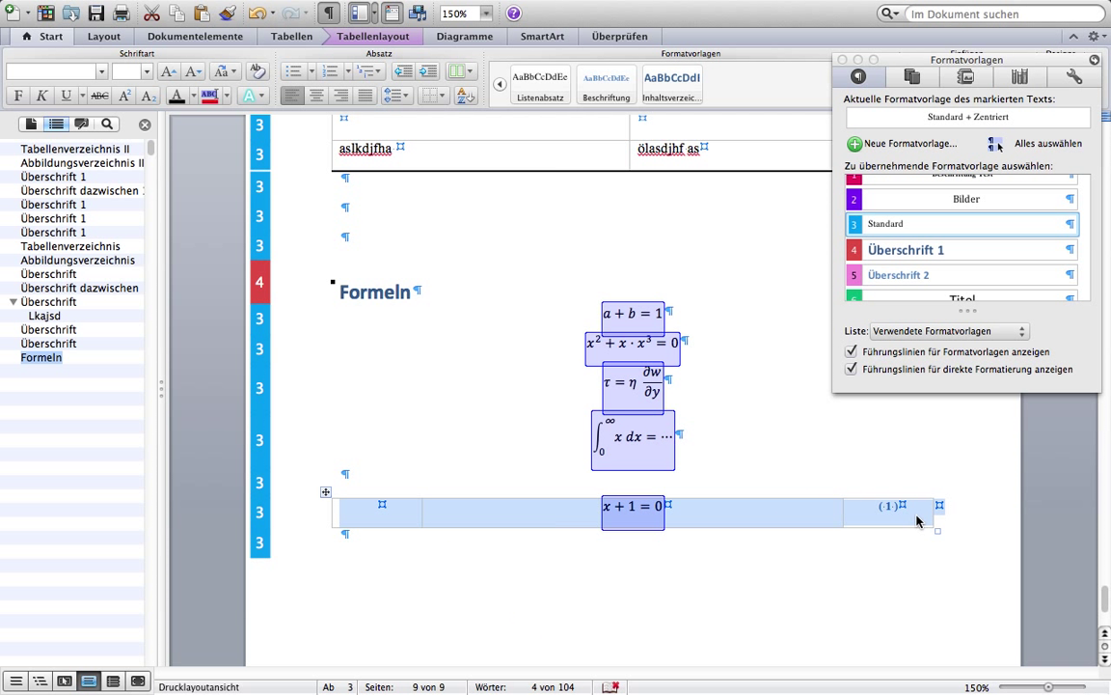
left_click(809, 440)
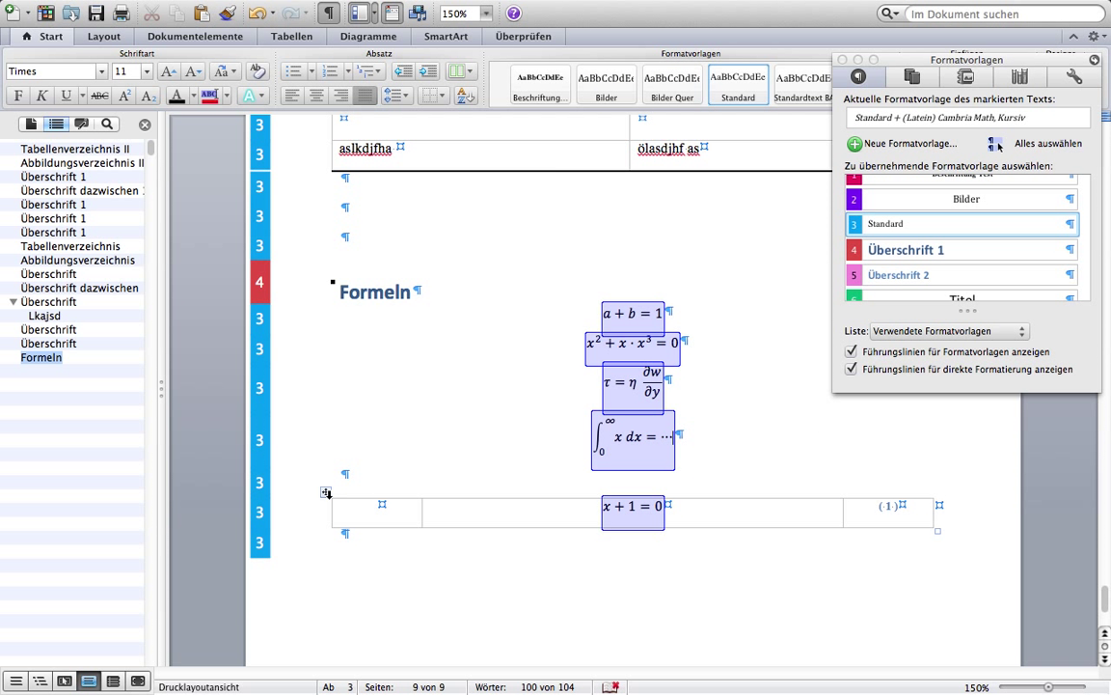
left_click(347, 508)
left_click(316, 519)
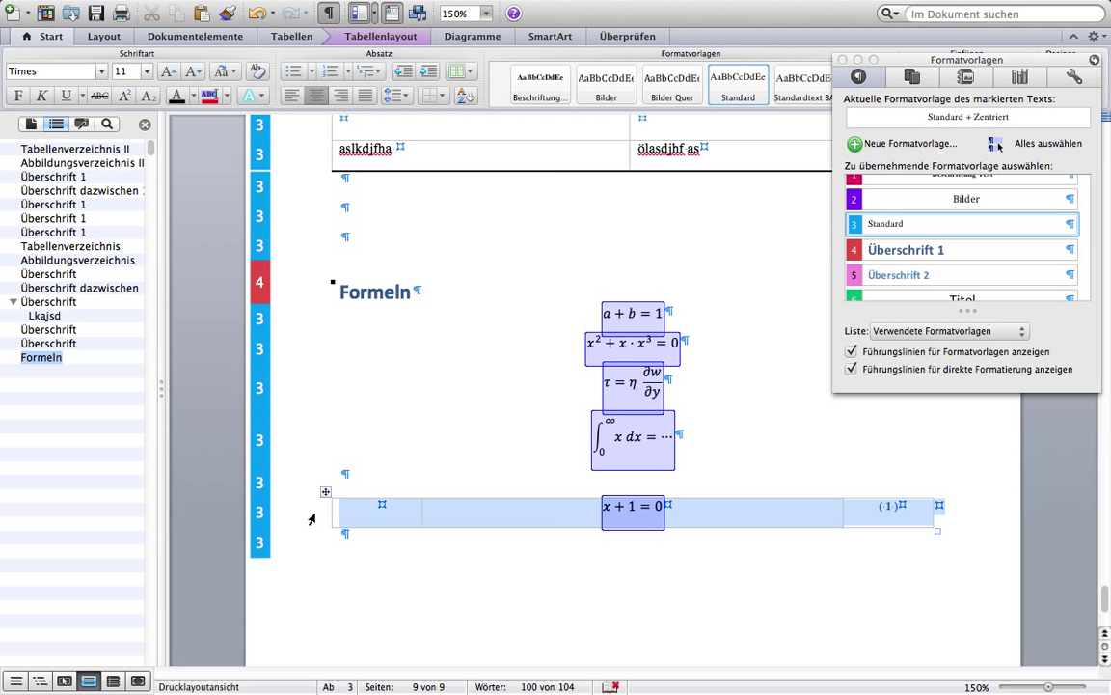
right_click(363, 513)
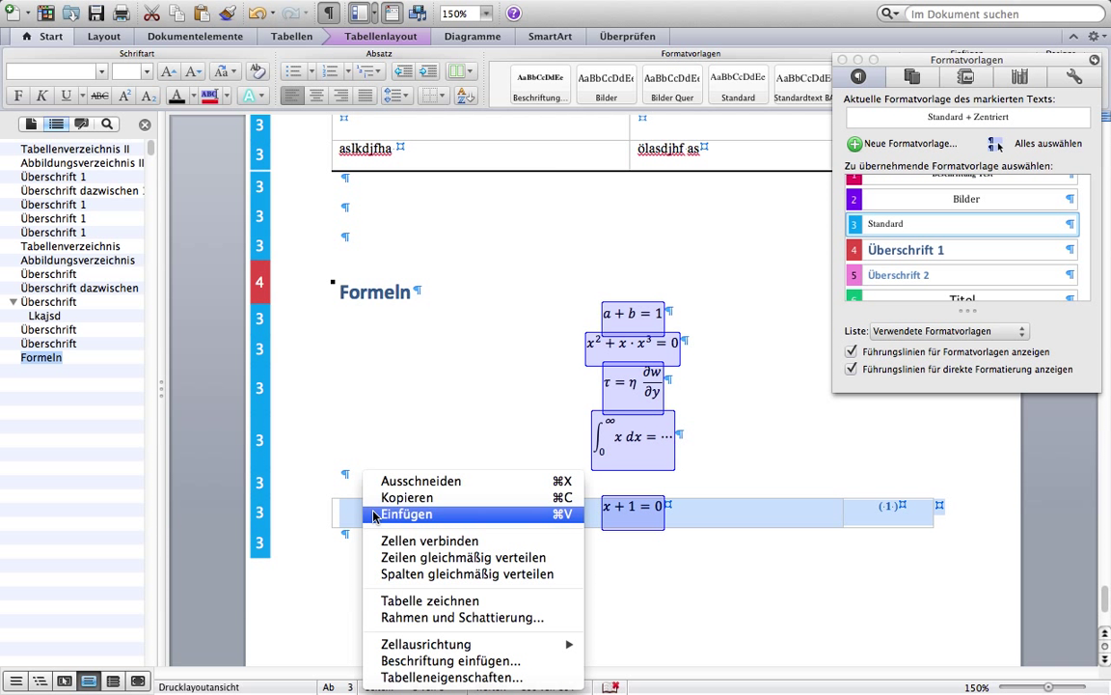
mouse_move(454, 645)
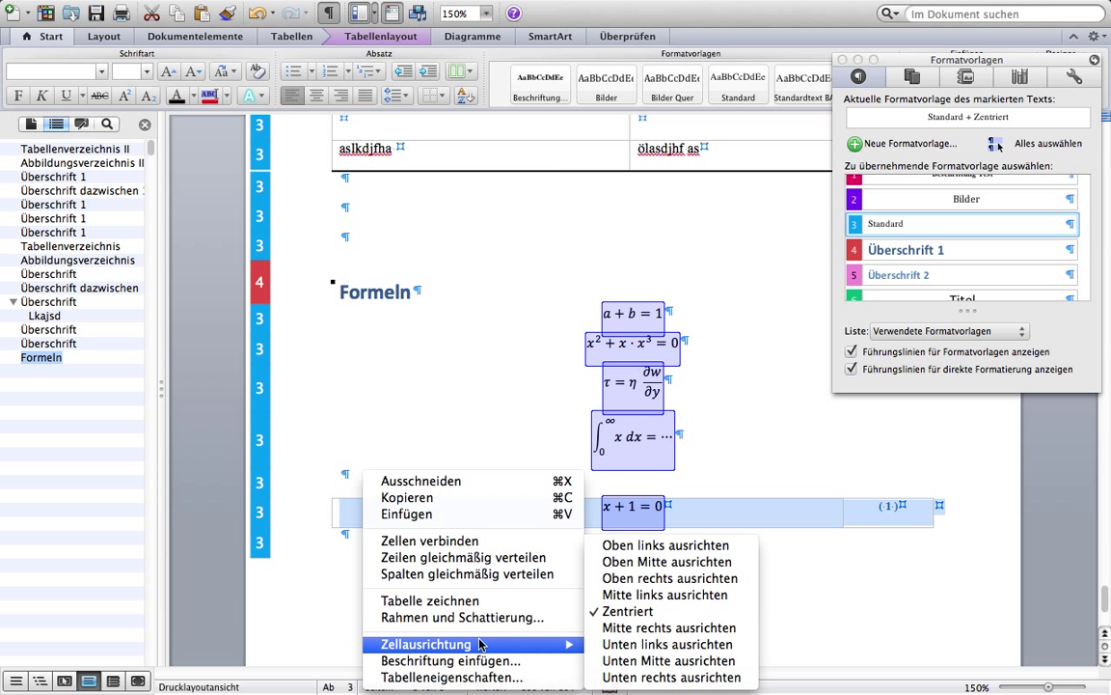
left_click(719, 612)
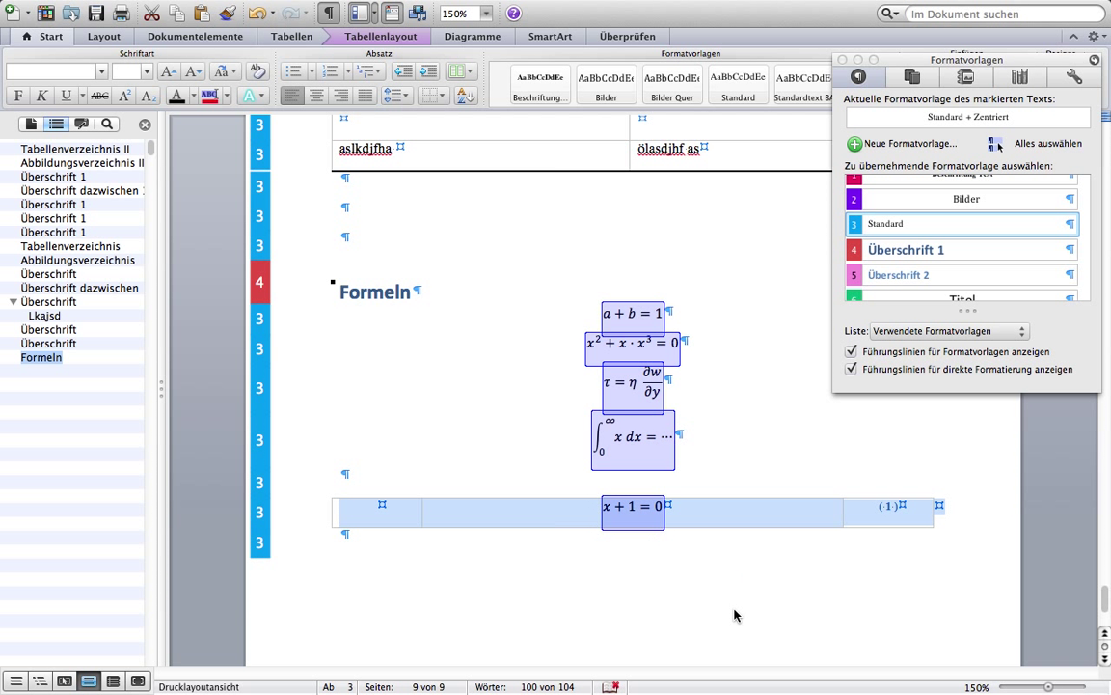
Apply the Beschriftung Test style to the (1) caption beside x + 1 = 0
left_click(898, 512)
left_click_drag(879, 510, 898, 508)
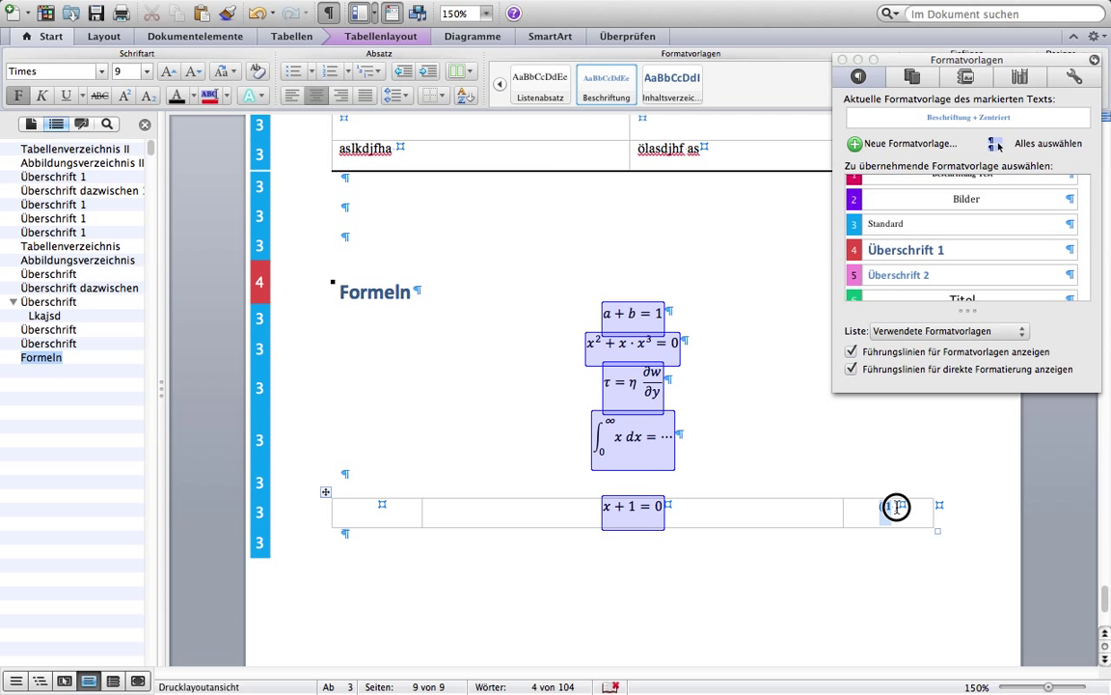
scroll(998, 259, "up", 2)
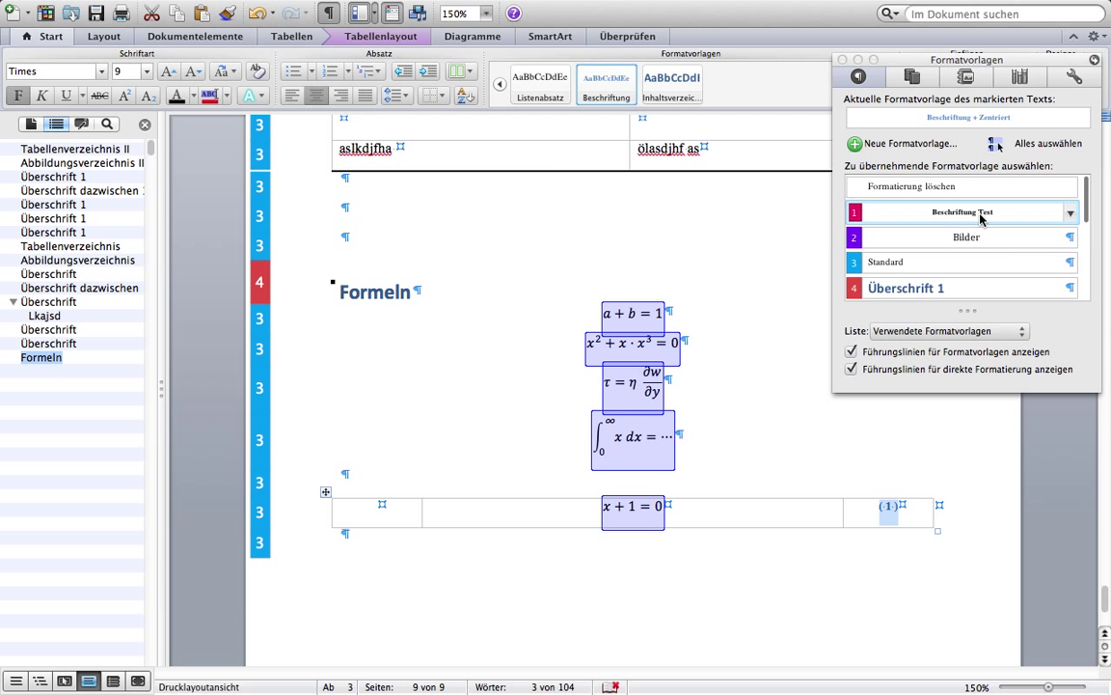
left_click(980, 214)
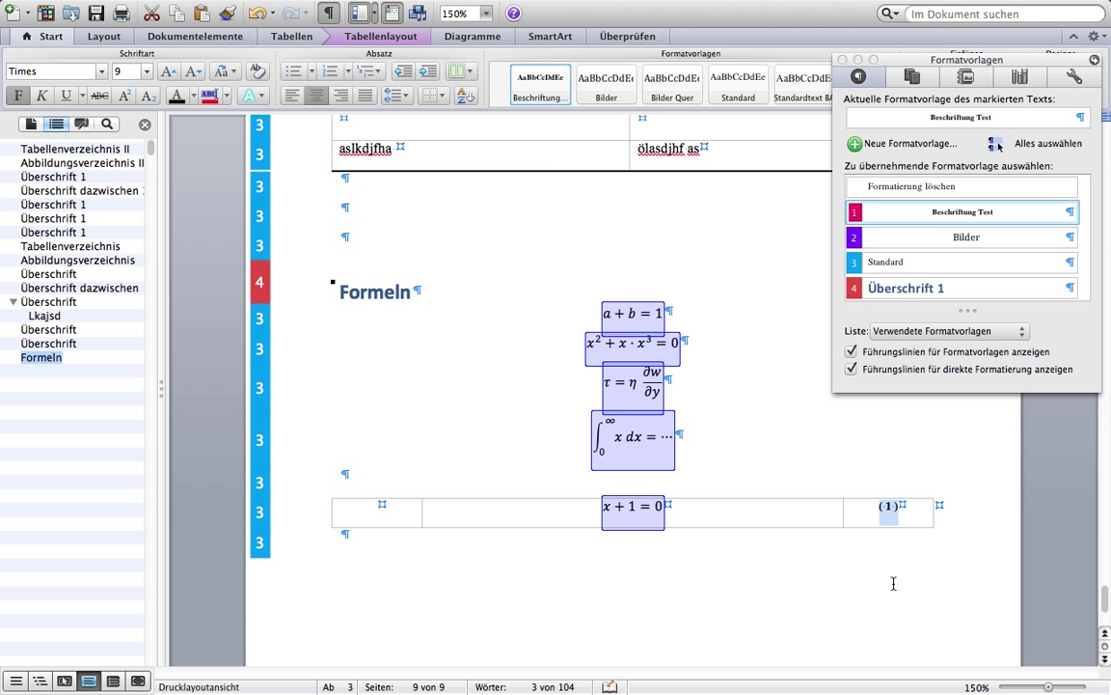
left_click(340, 537)
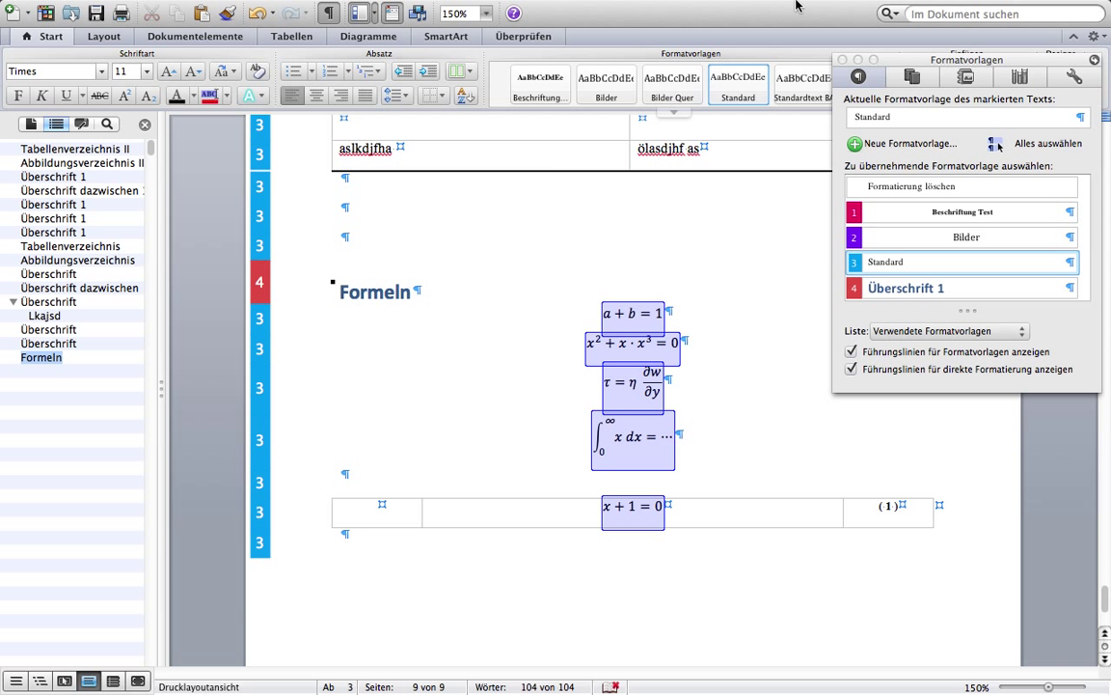
Hide table gridlines and formatting guide boxes, then add filler line ';alskdhf;aslkdh' plus an empty paragraph
mouse_move(796, 4)
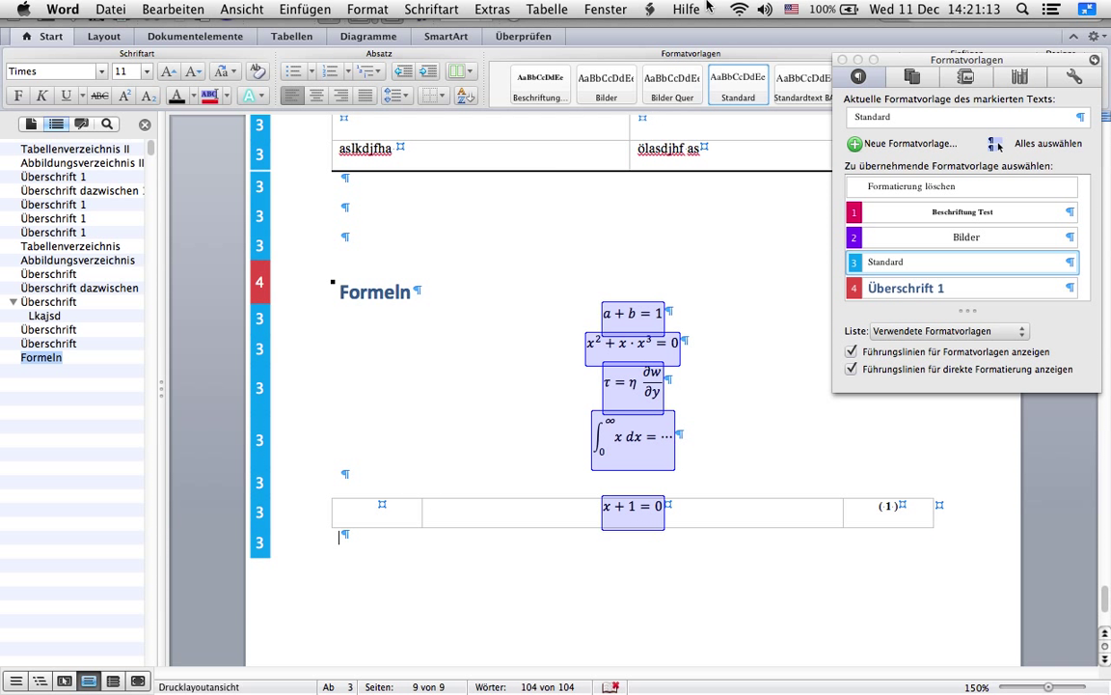
left_click(537, 12)
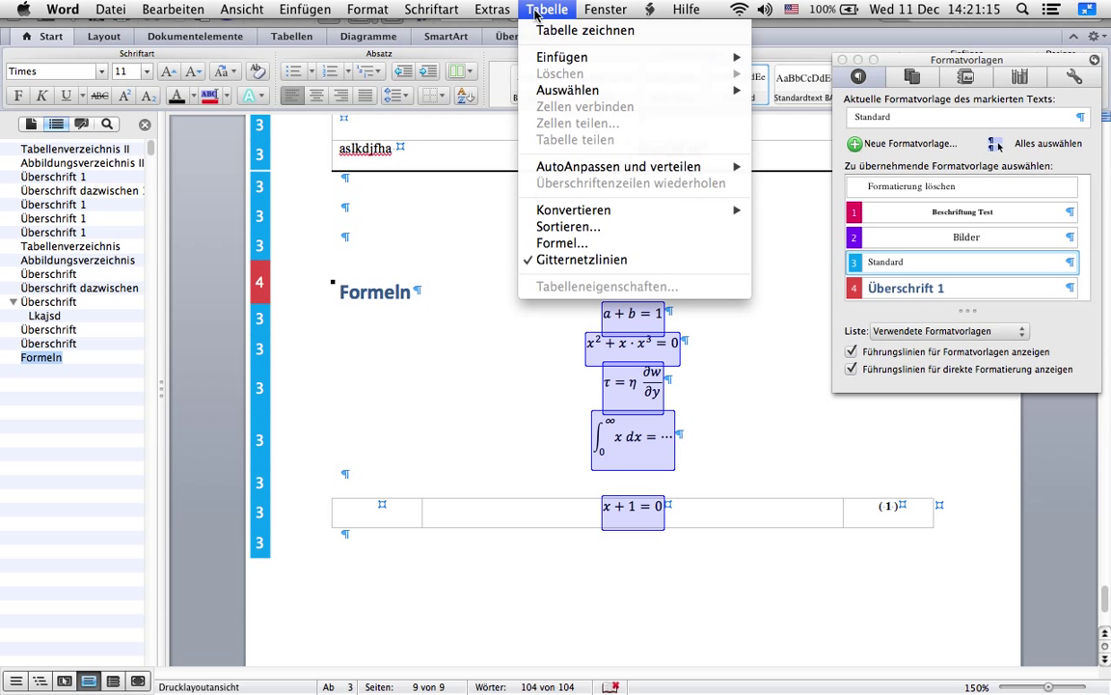
left_click(573, 260)
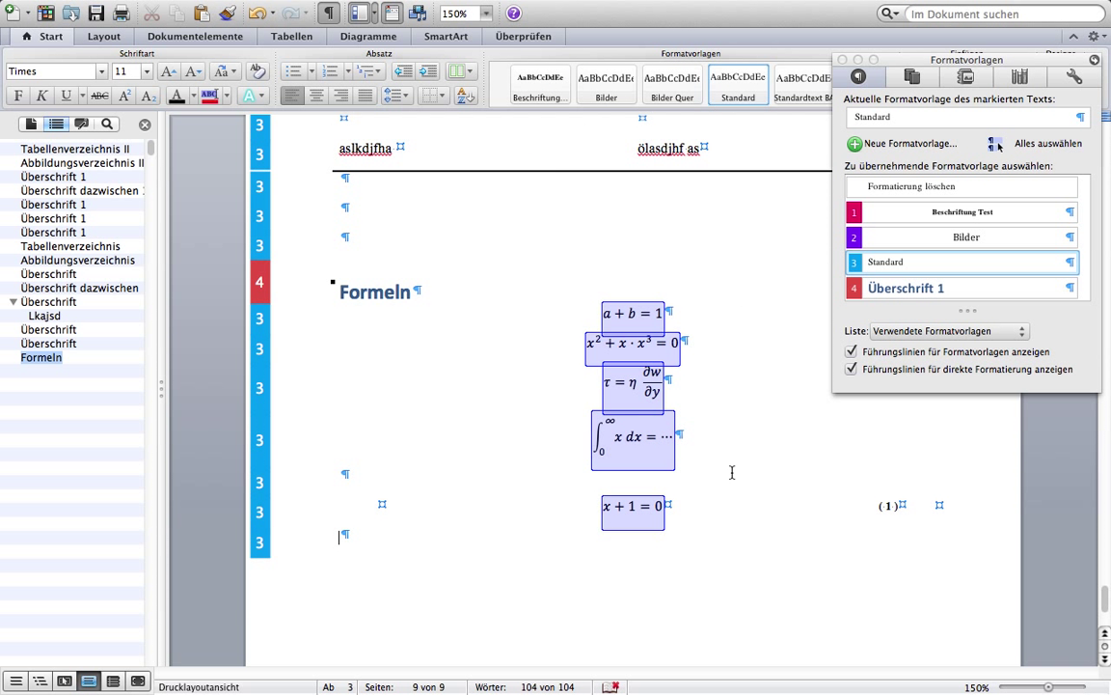
left_click(852, 371)
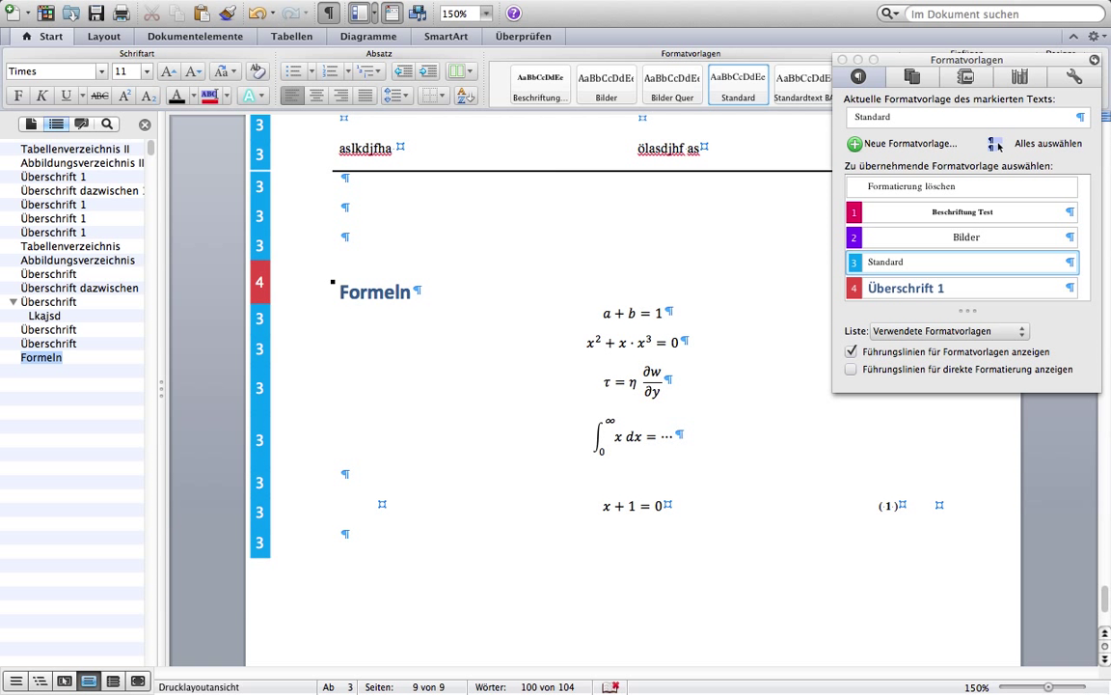
type(";als")
type("kdhf")
type(";as")
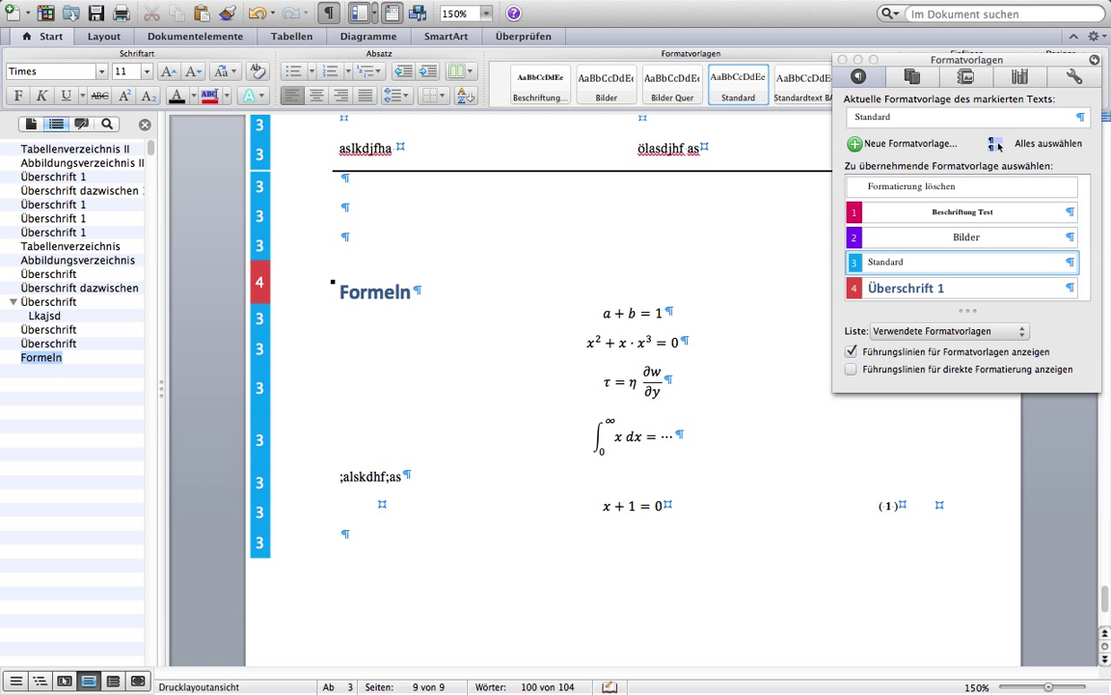
type("lkdhf")
key("Return")
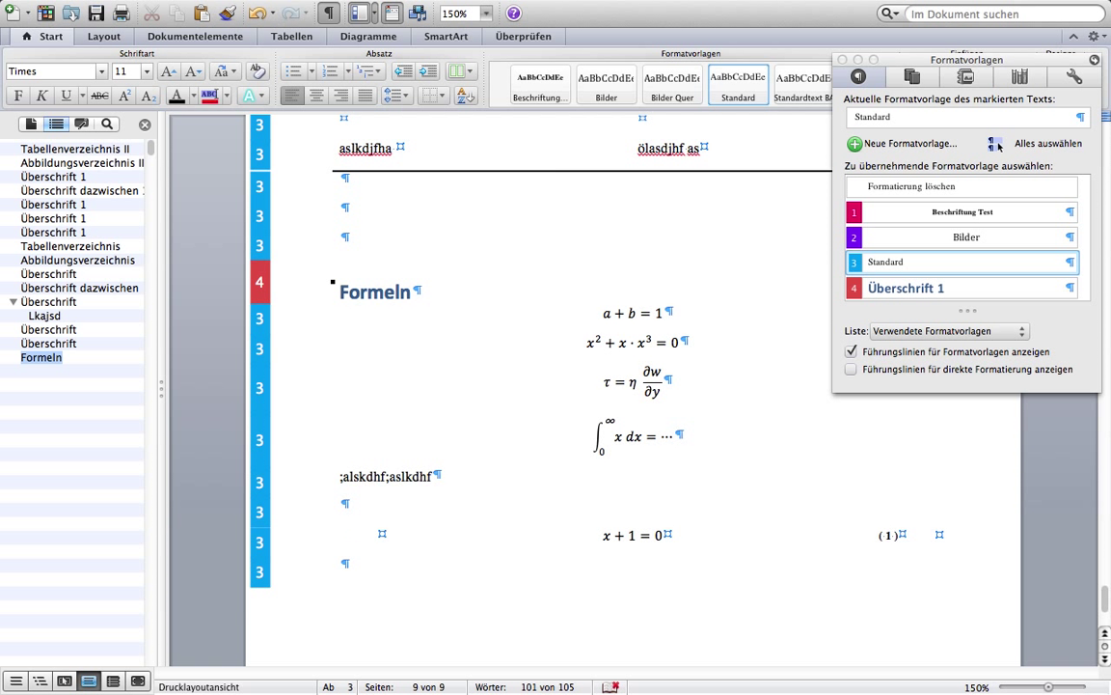
Paste the numbered equation table on a new line below the Abbildung 4 caption
left_click(325, 523)
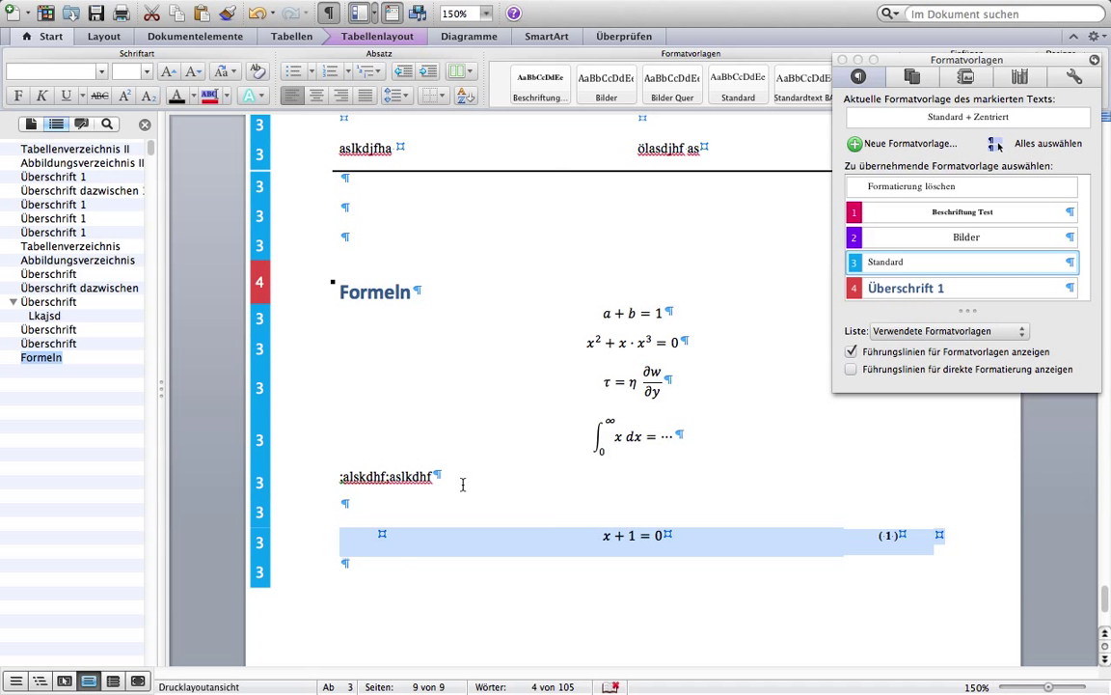
scroll(411, 233, "up", 5)
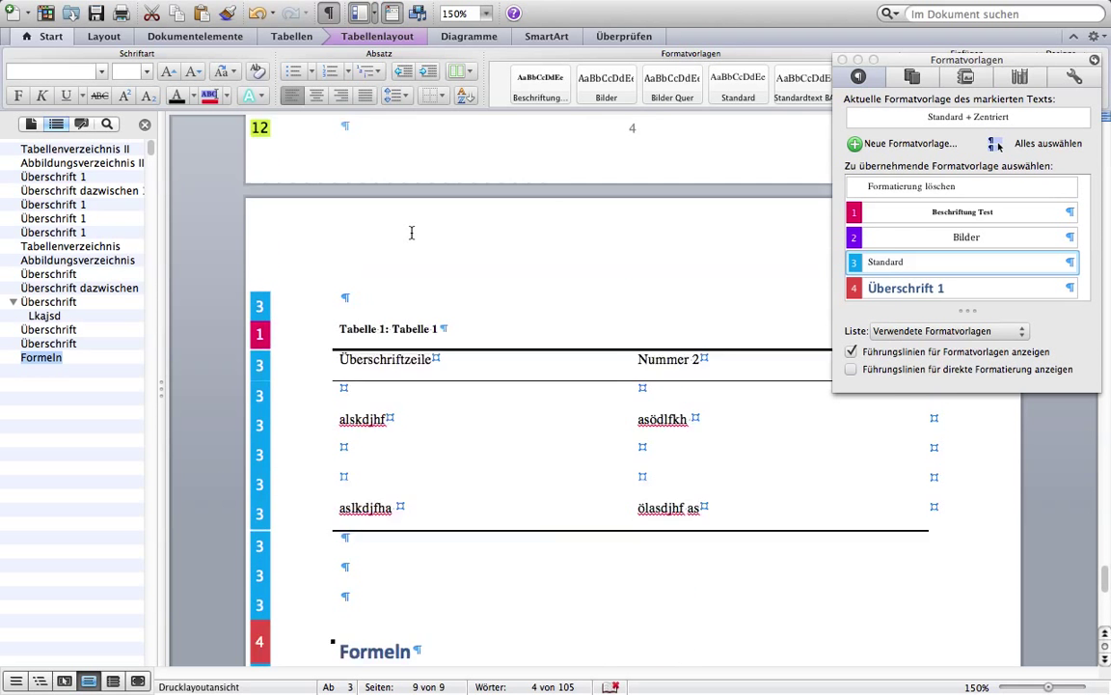
scroll(411, 232, "up", 5)
scroll(411, 233, "up", 5)
scroll(411, 232, "up", 5)
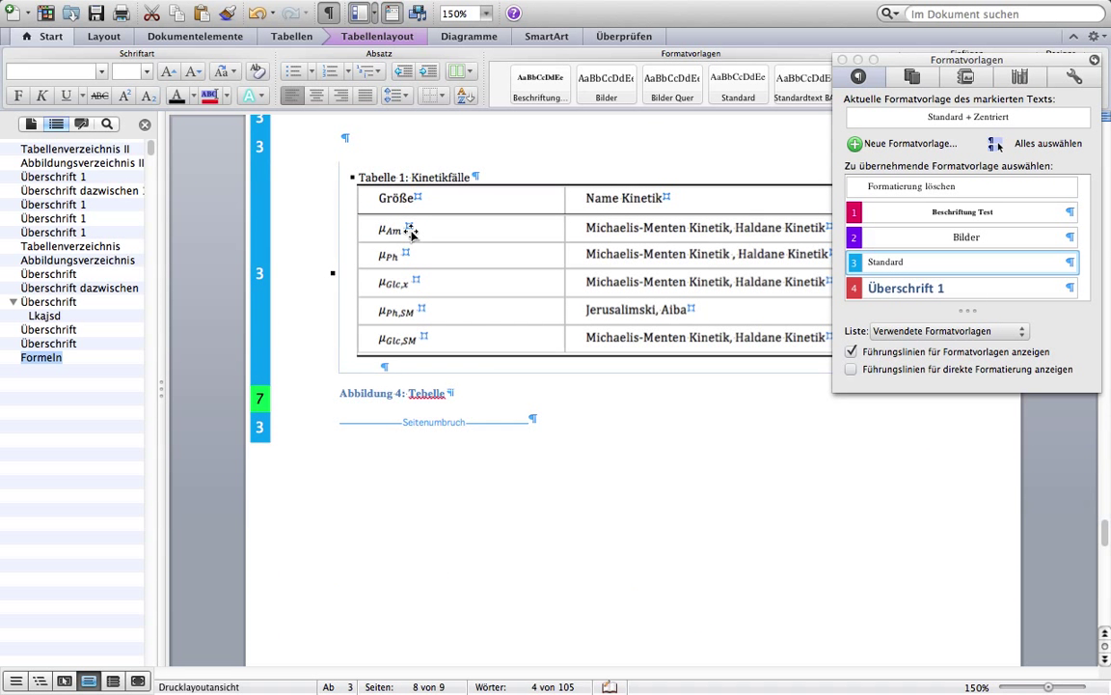
left_click(474, 394)
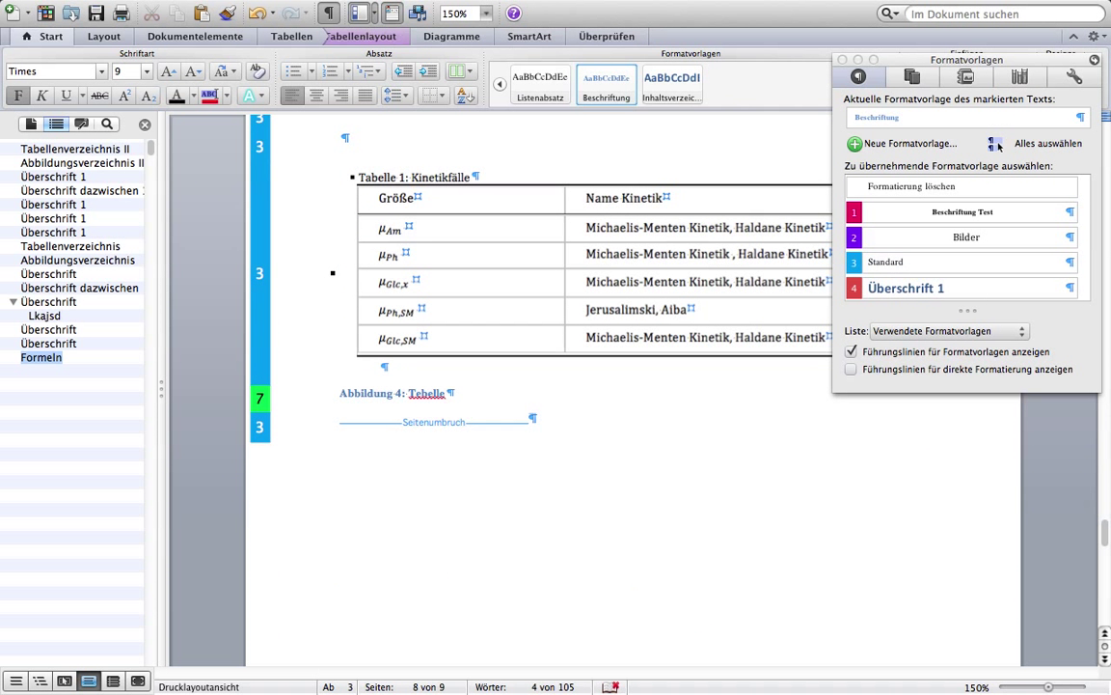
key("Return")
key("Return")
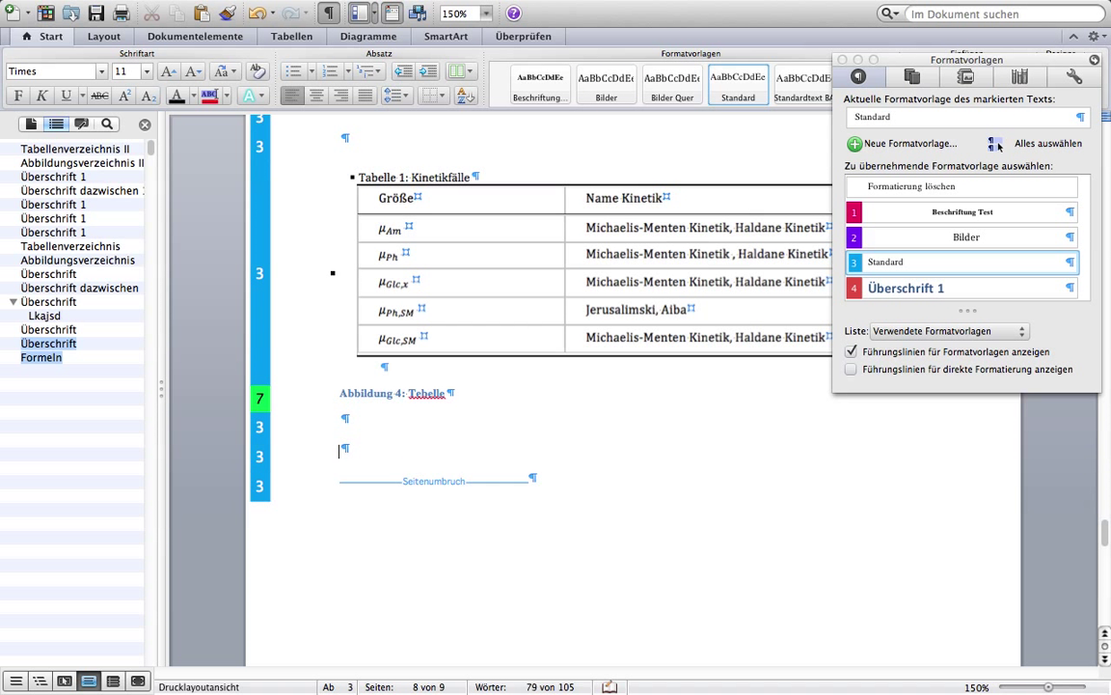
key("super+v")
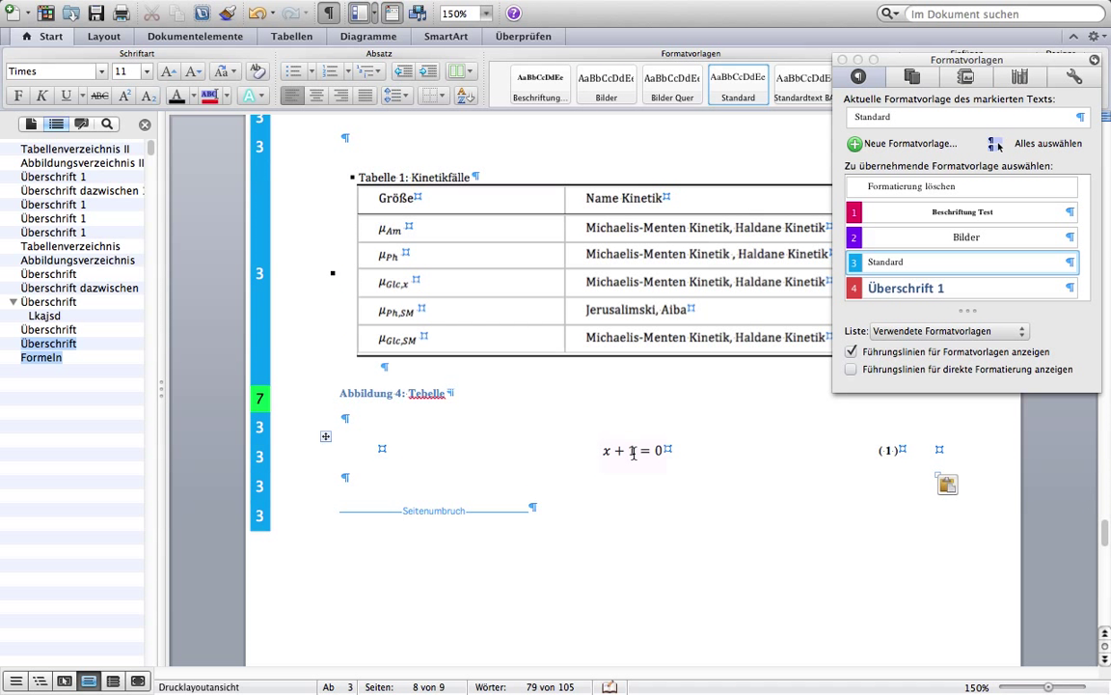
Edit the pasted equation from x + 1 = 0 to x + x² = 1
left_click(634, 453)
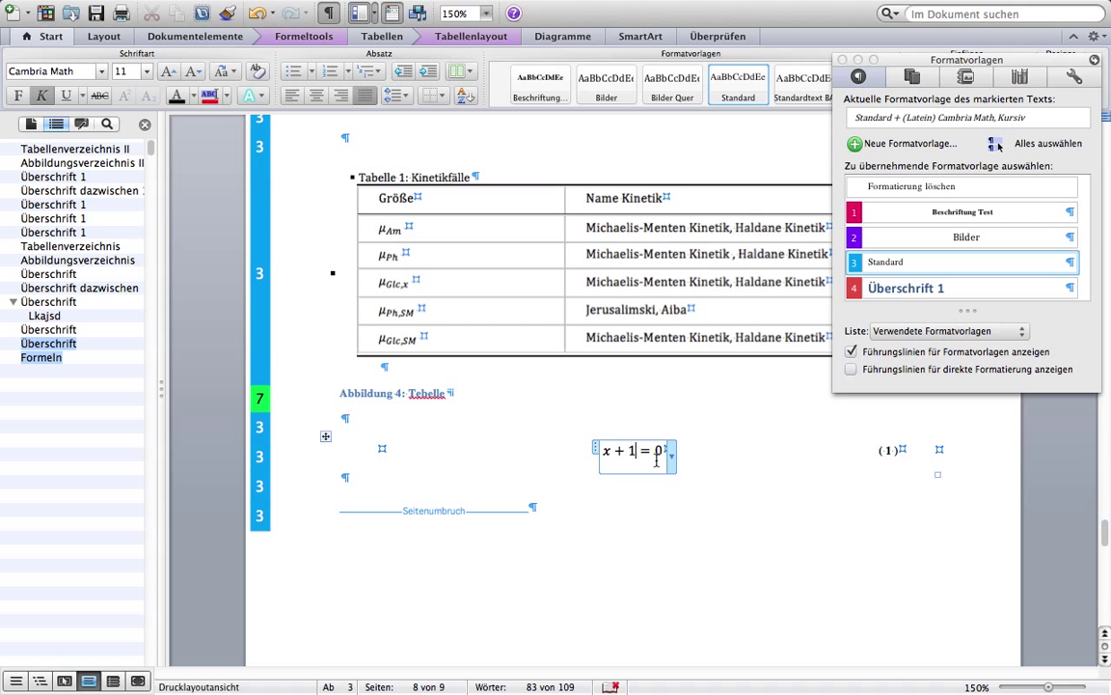
key("BackSpace")
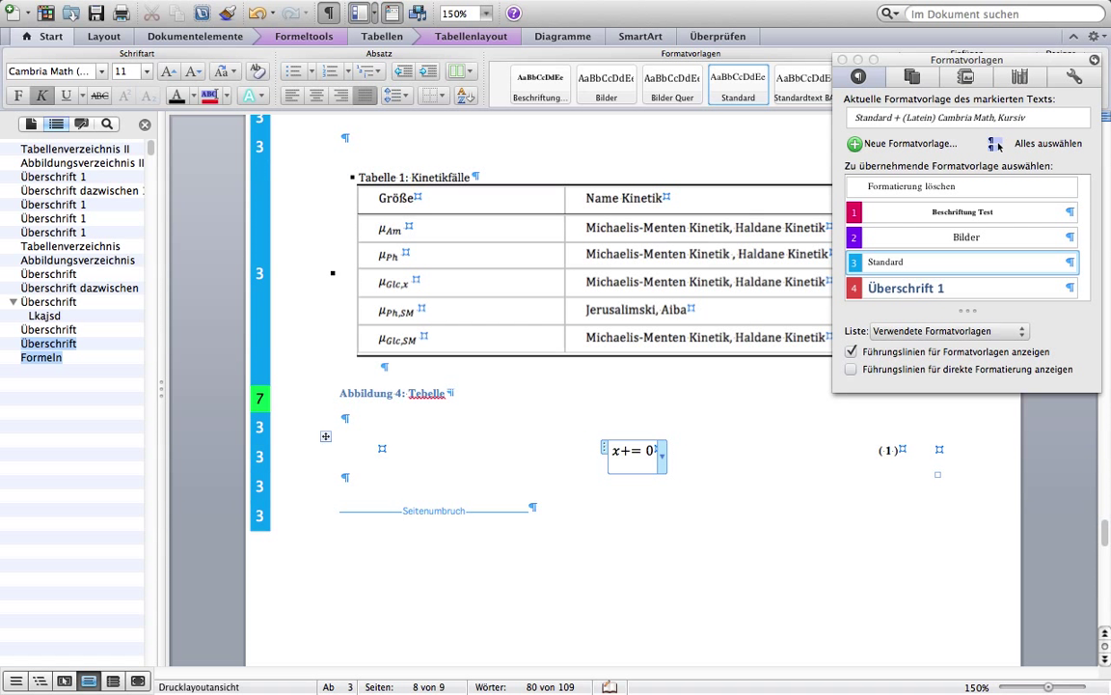
type("x ")
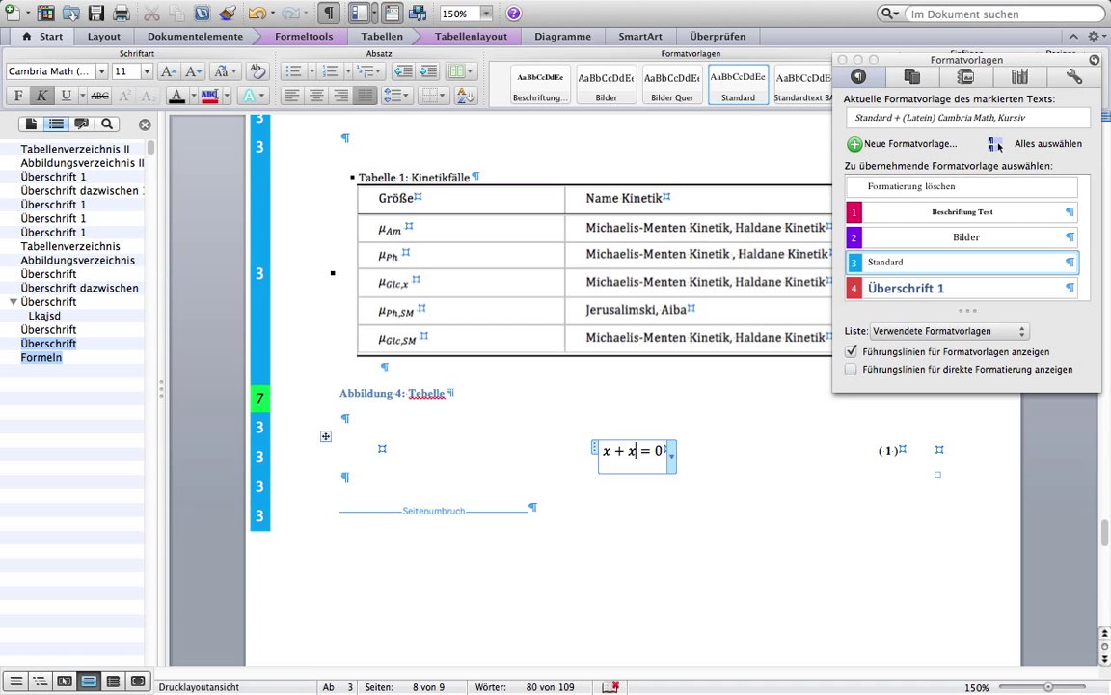
type("^2")
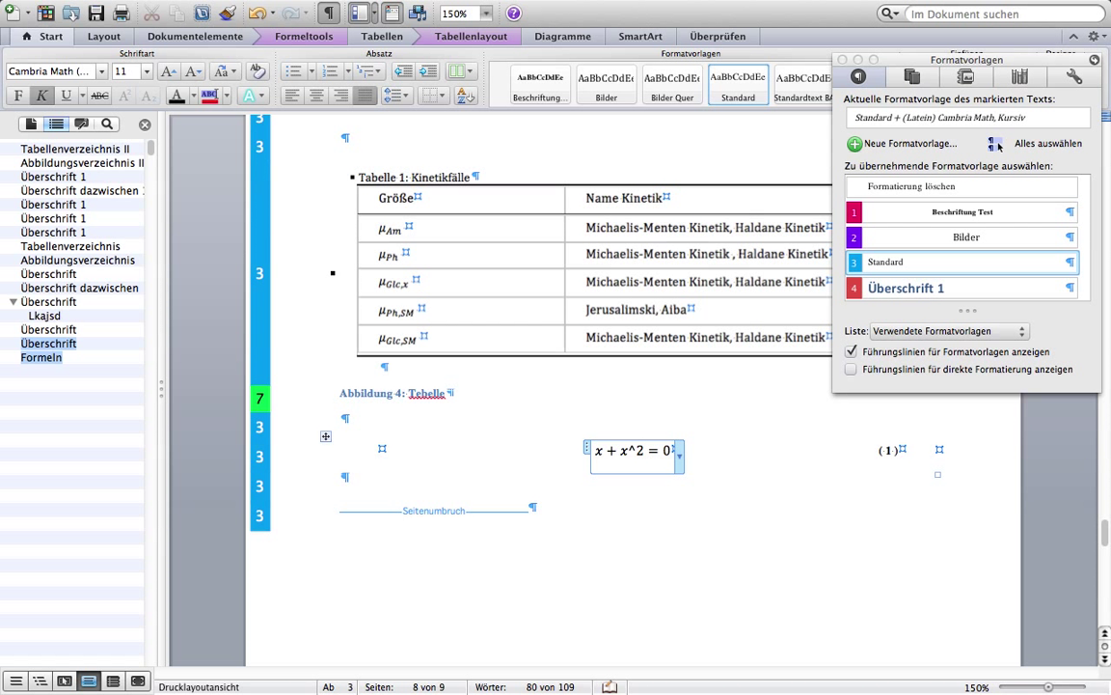
key("space")
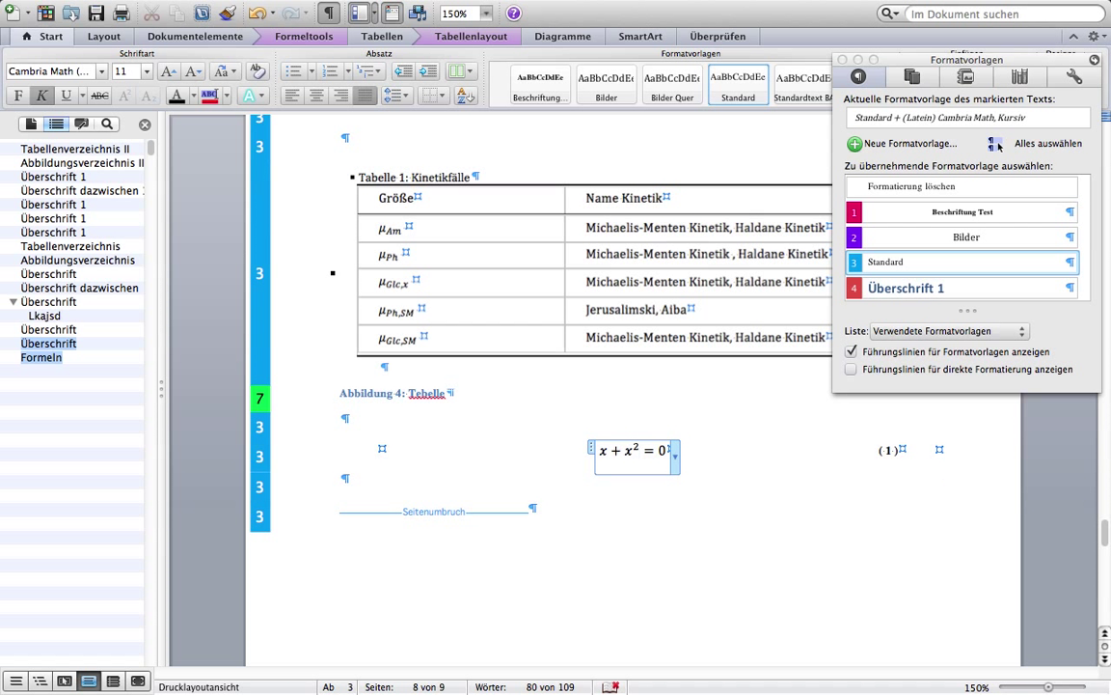
left_click(732, 485)
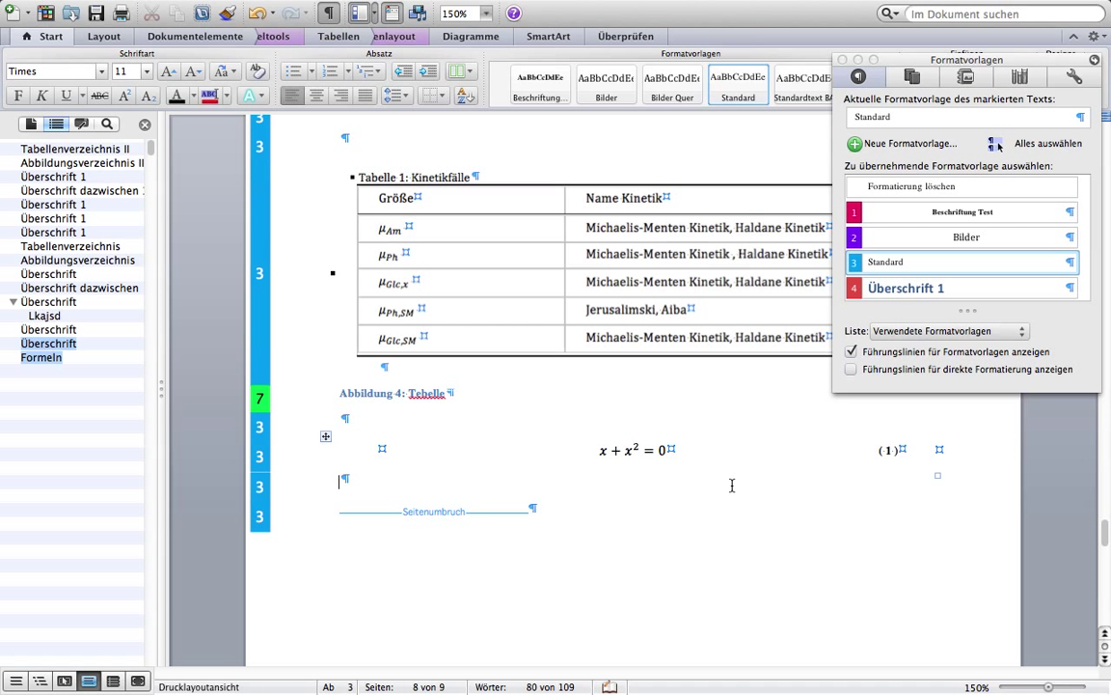
left_click(665, 452)
key("BackSpace")
type("1")
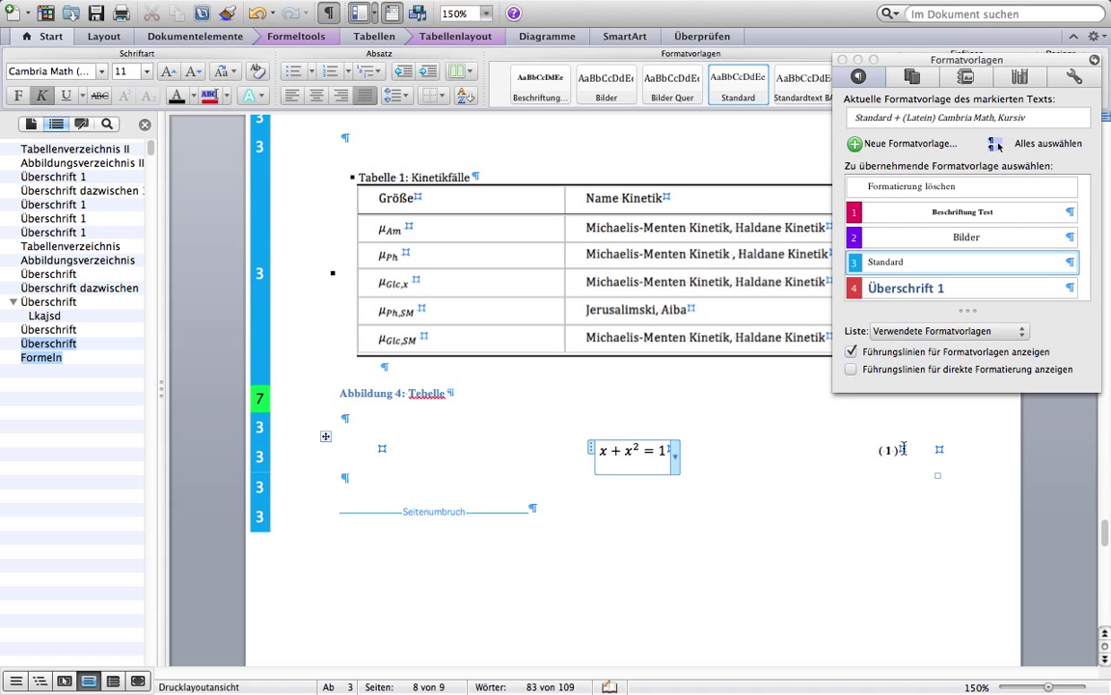
scroll(831, 506, "down", 3)
scroll(831, 506, "down", 4)
Paste a copy of the equation table below the first one
scroll(831, 509, "down", 5)
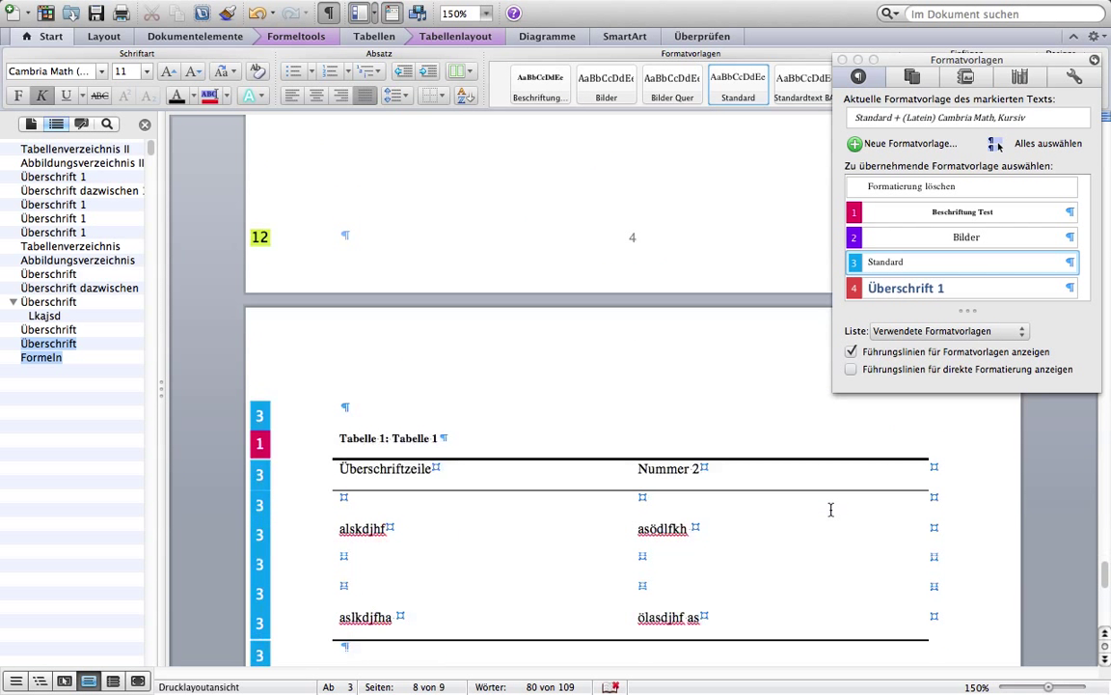
scroll(831, 508, "down", 5)
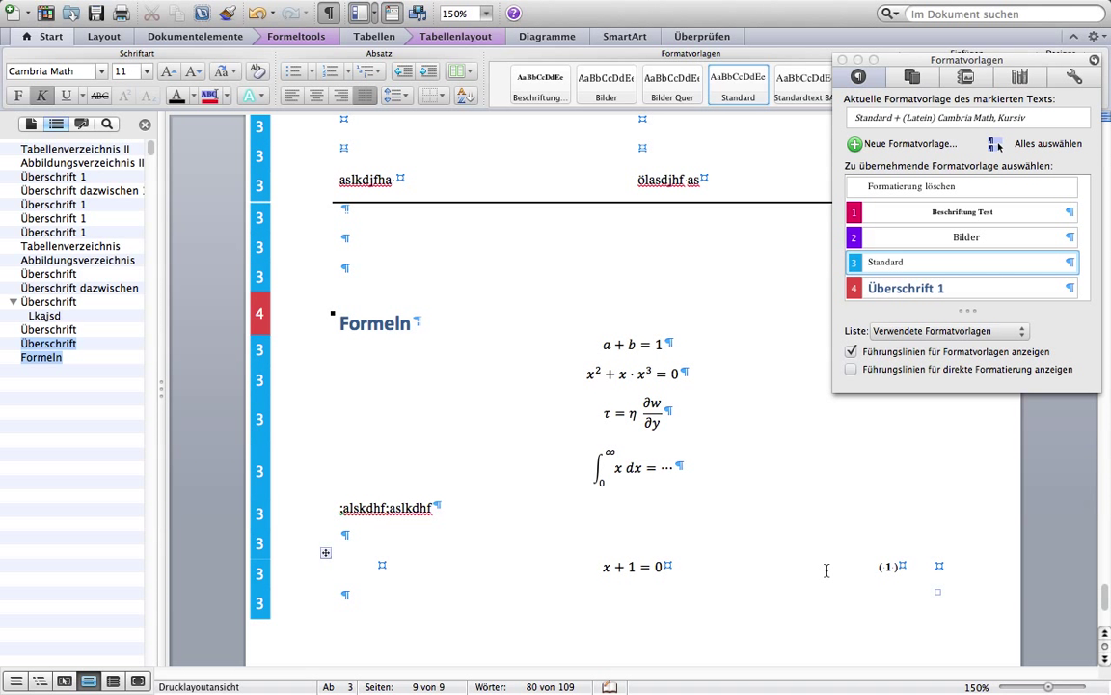
left_click(796, 566)
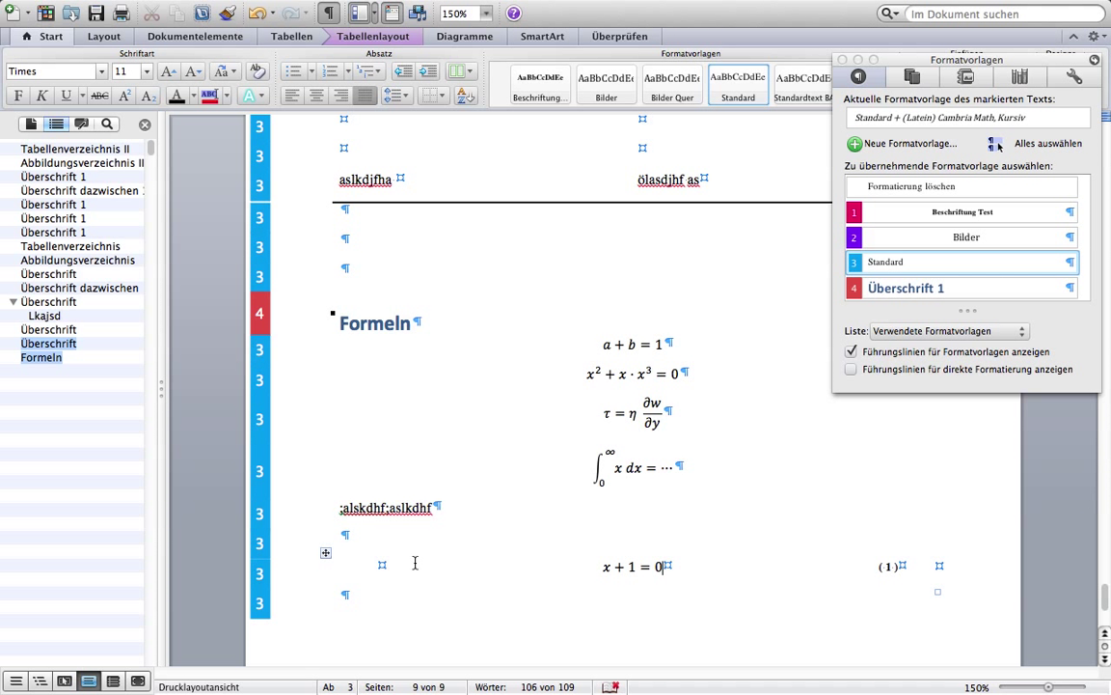
left_click(324, 553)
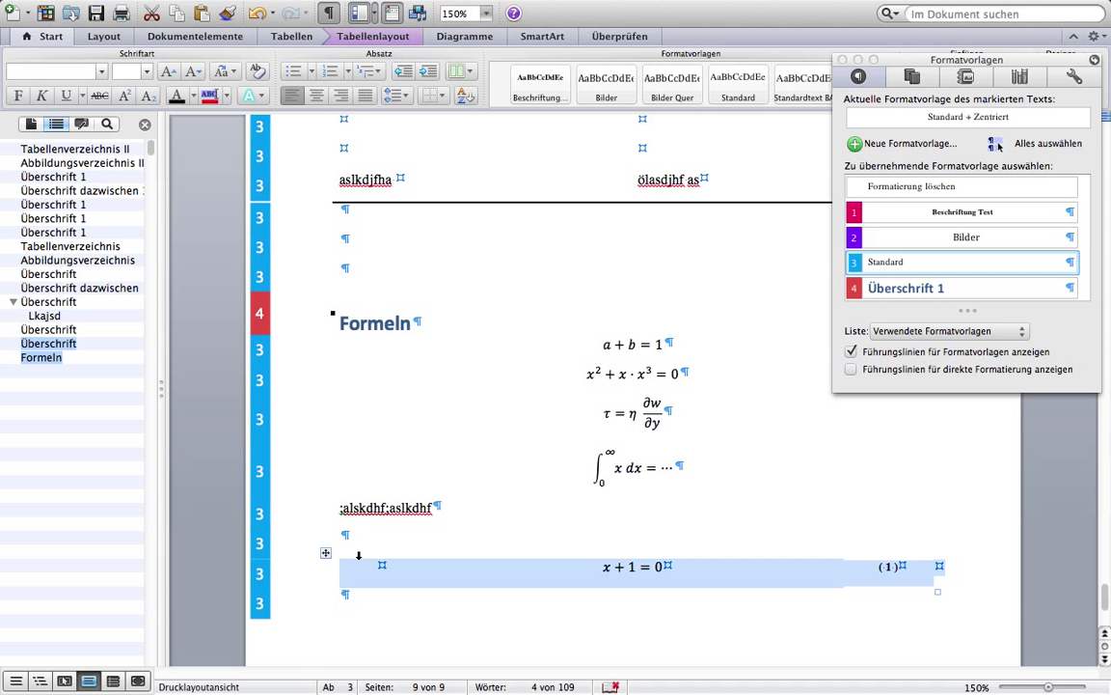
left_click(409, 605)
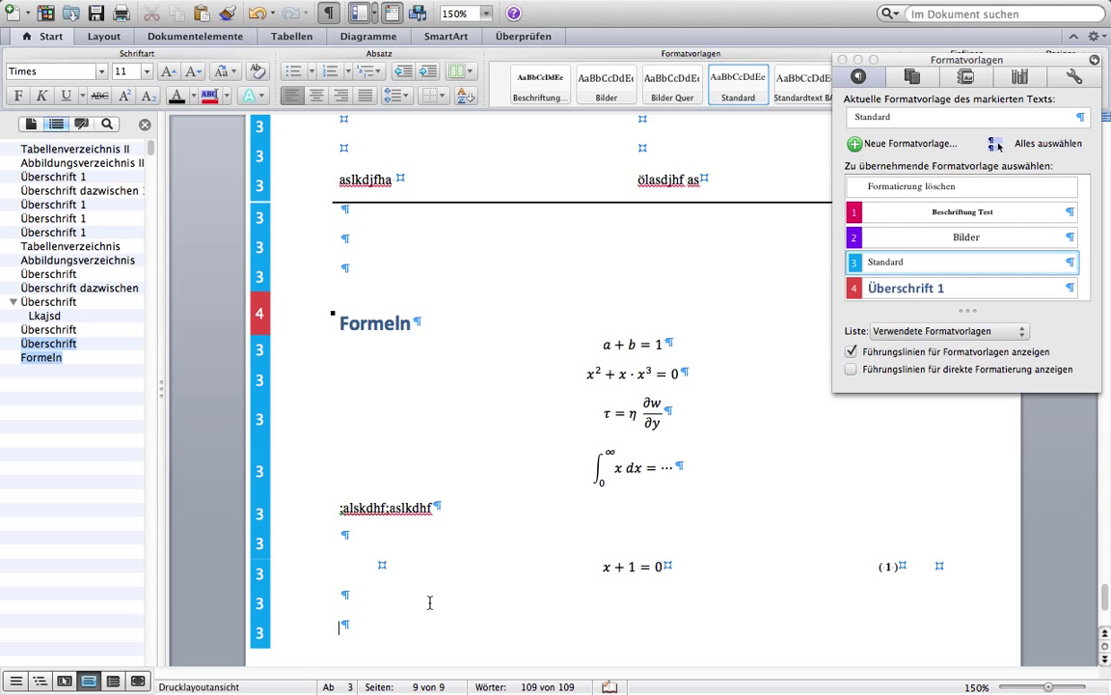
key("super+v")
Change the copied equation to x² + 1 = 0, then update all document fields with F9
scroll(586, 626, "down", 2)
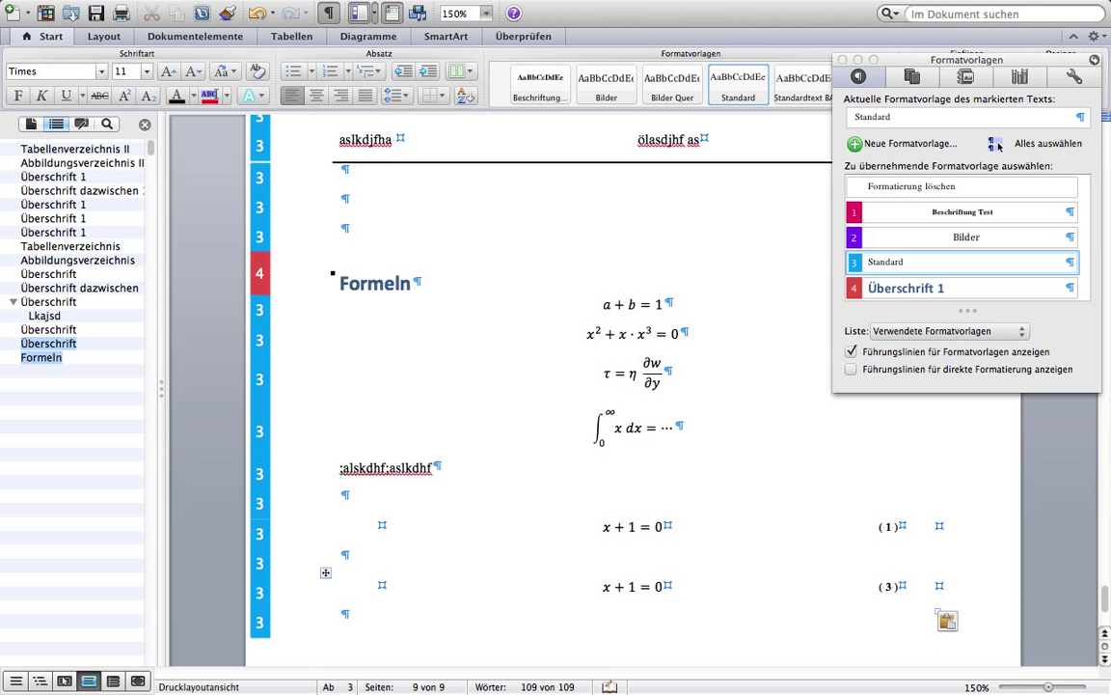
left_click(614, 589)
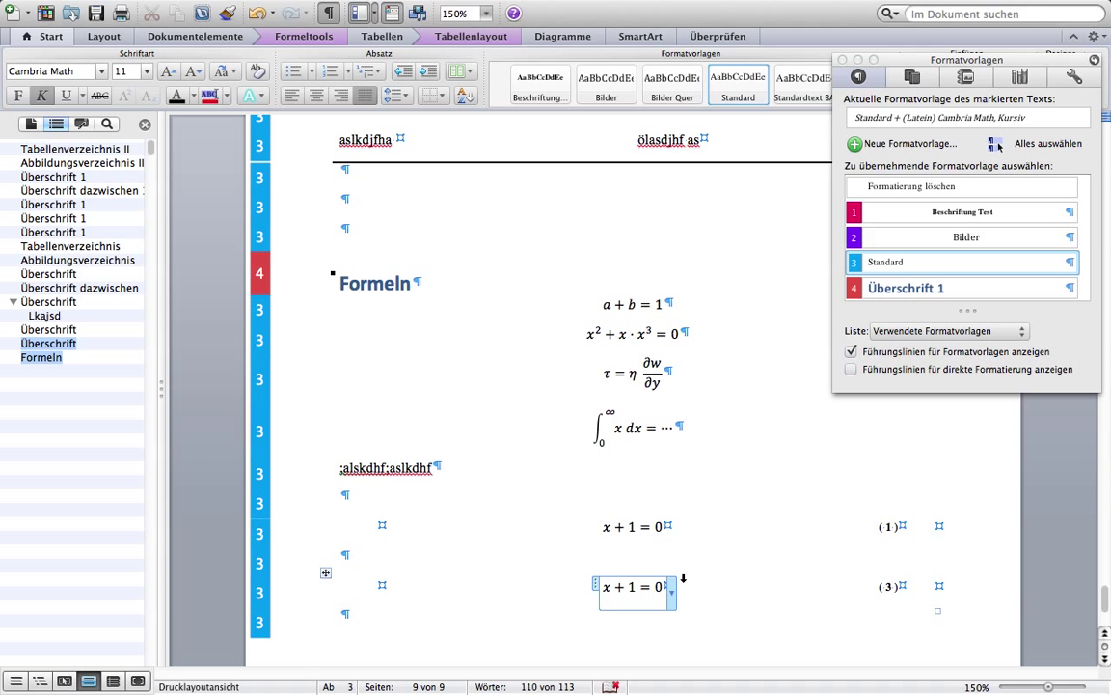
type("^2")
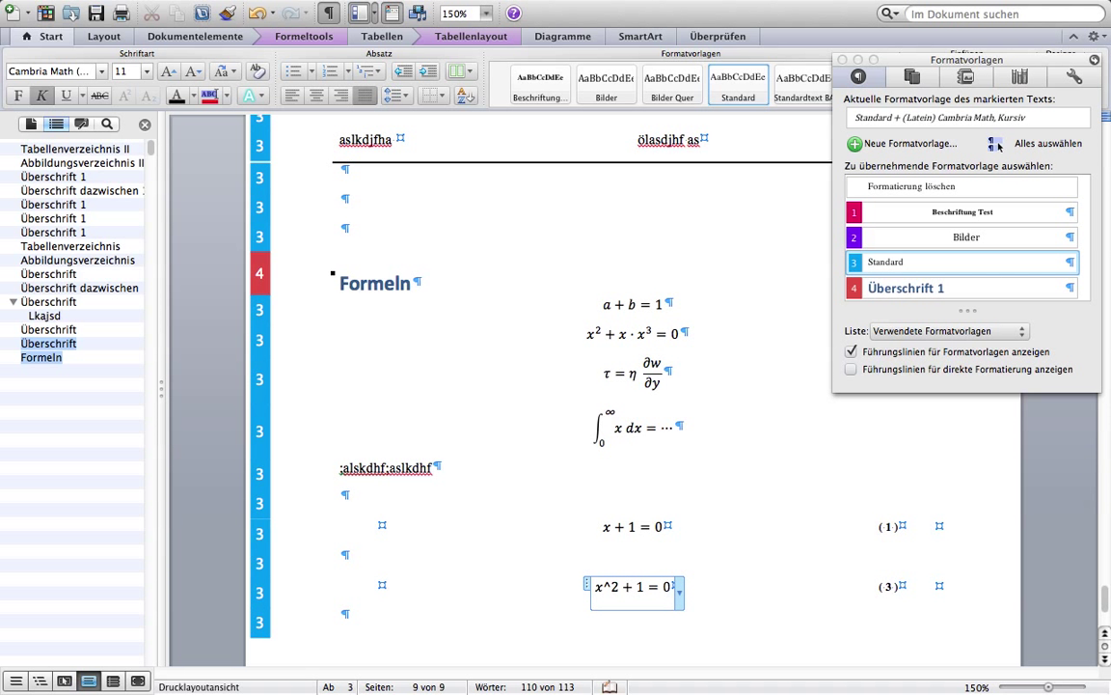
left_click(765, 564)
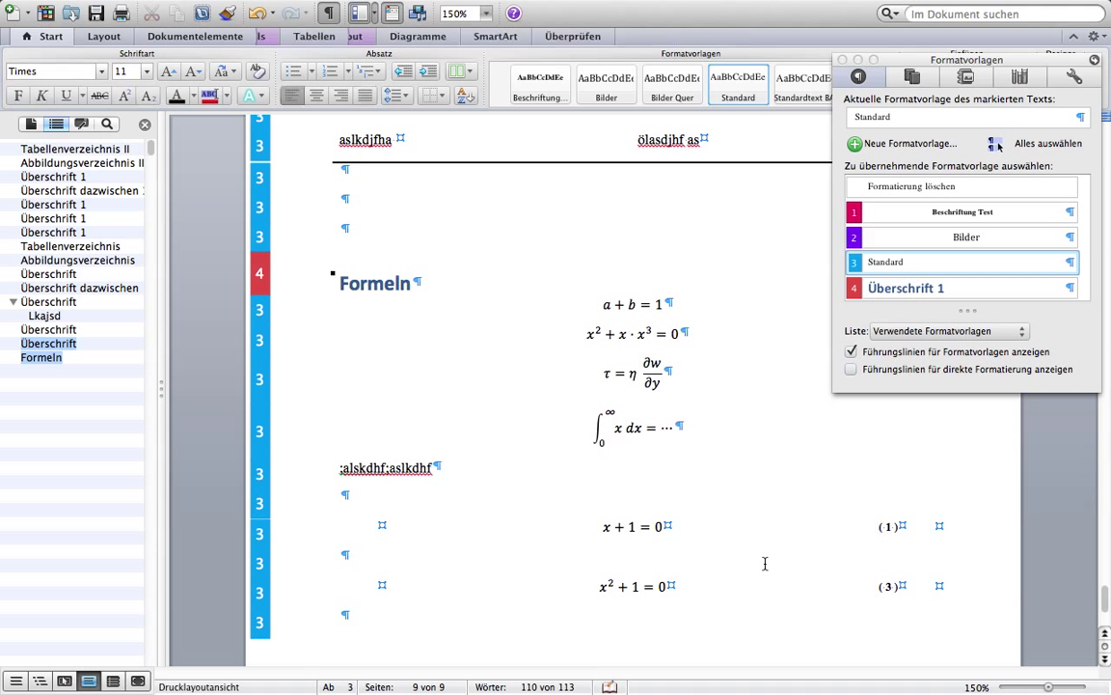
key("super+a")
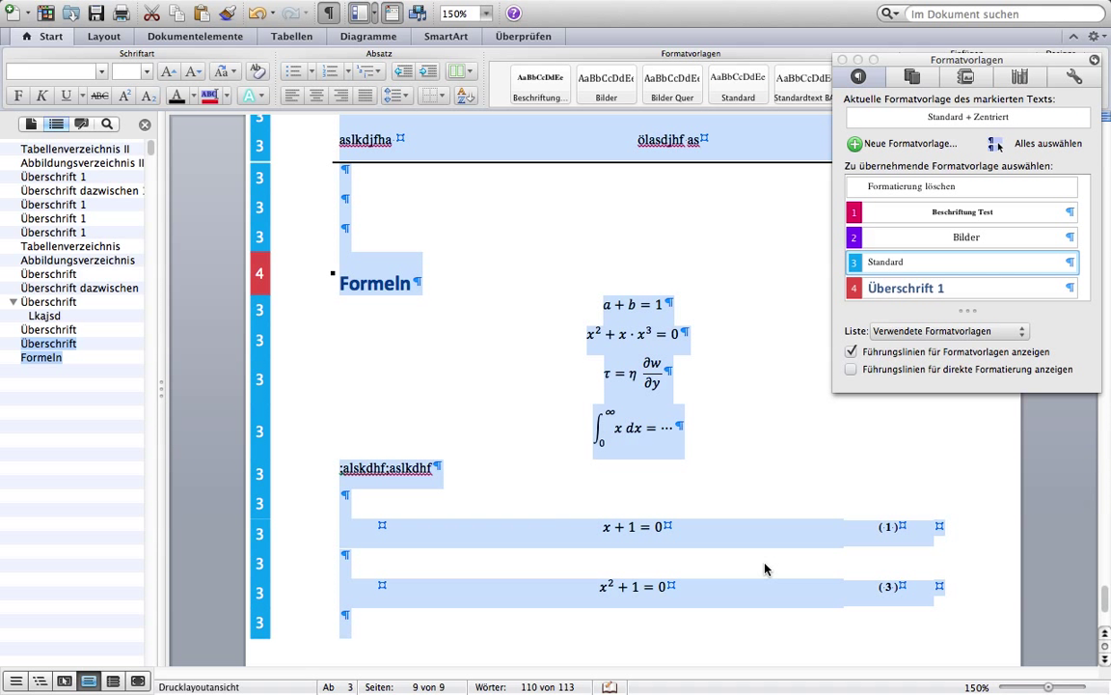
key("F9")
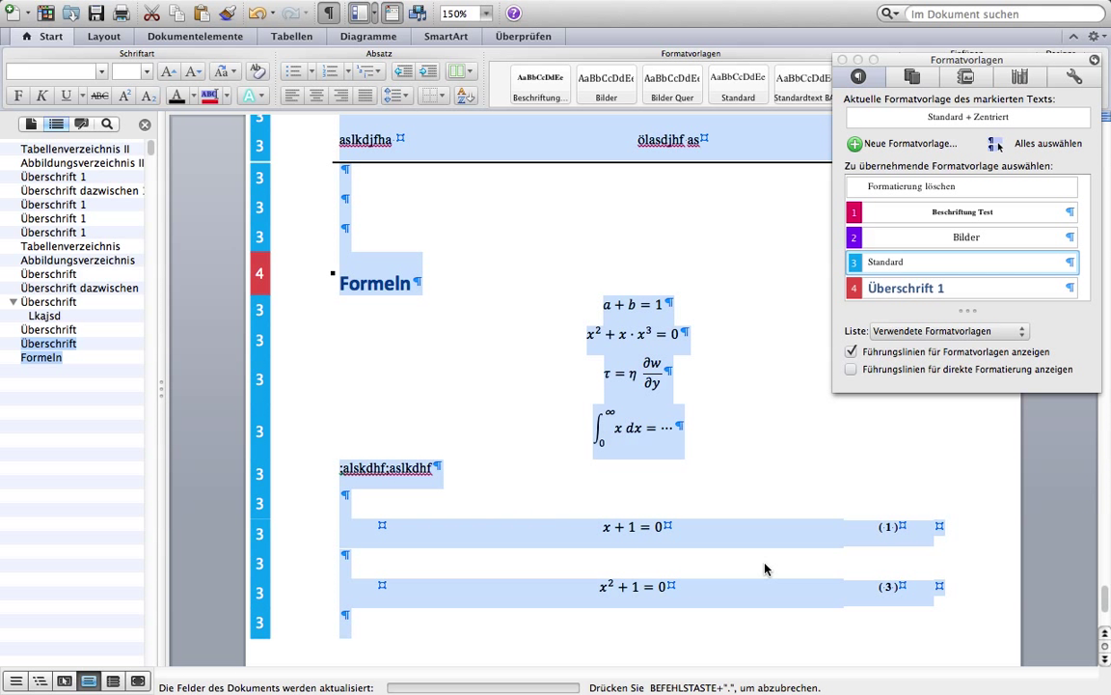
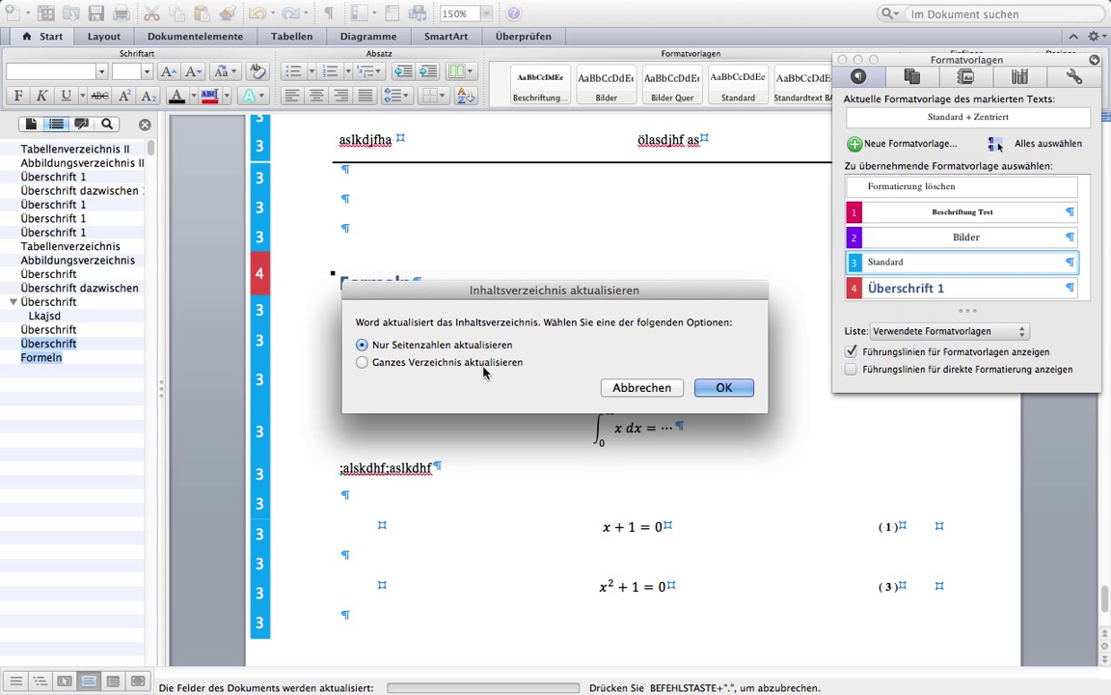
Fully rebuild the table of contents and both figure lists with 'Ganzes Verzeichnis aktualisieren'
left_click(485, 372)
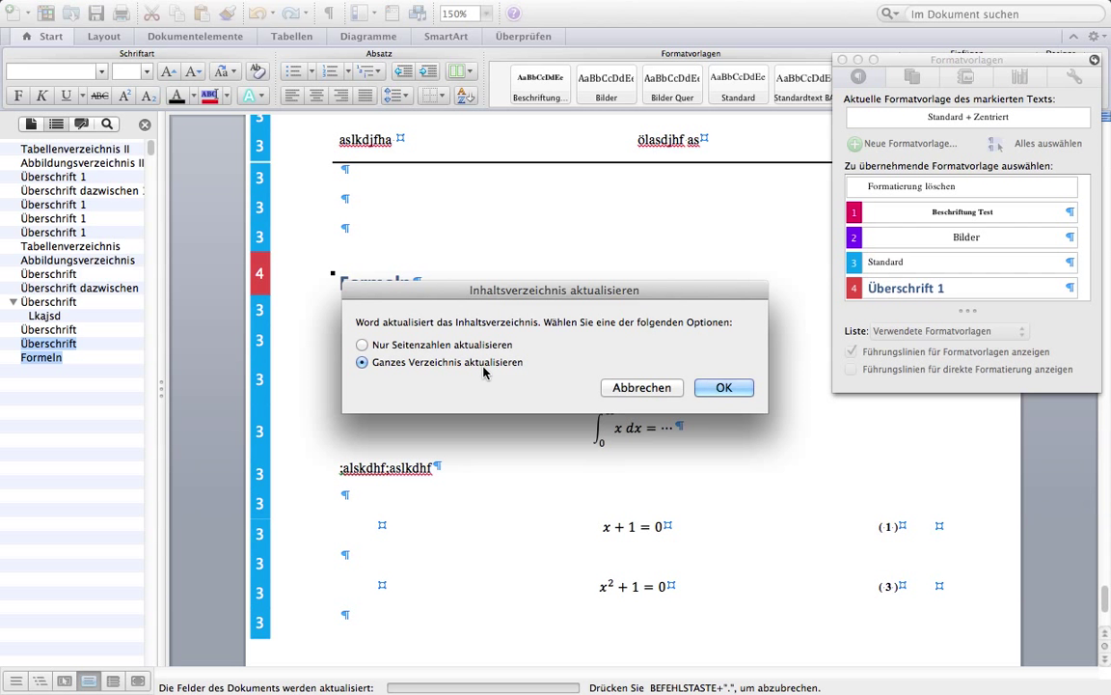
key("Return")
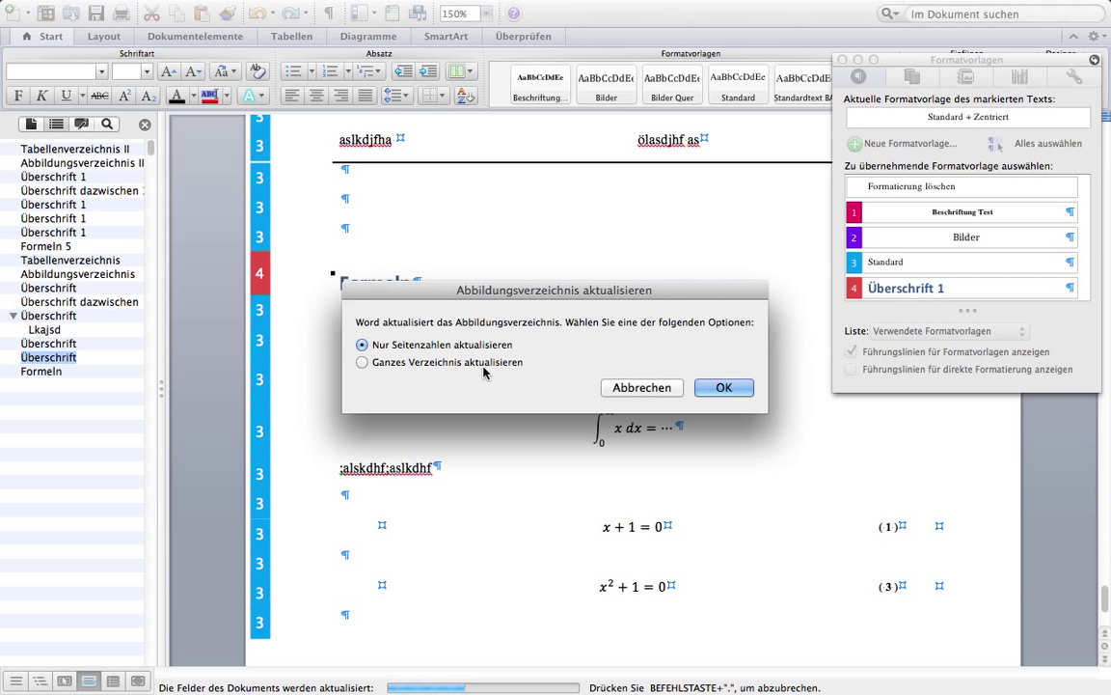
left_click(484, 373)
key("Return")
left_click(485, 373)
key("Return")
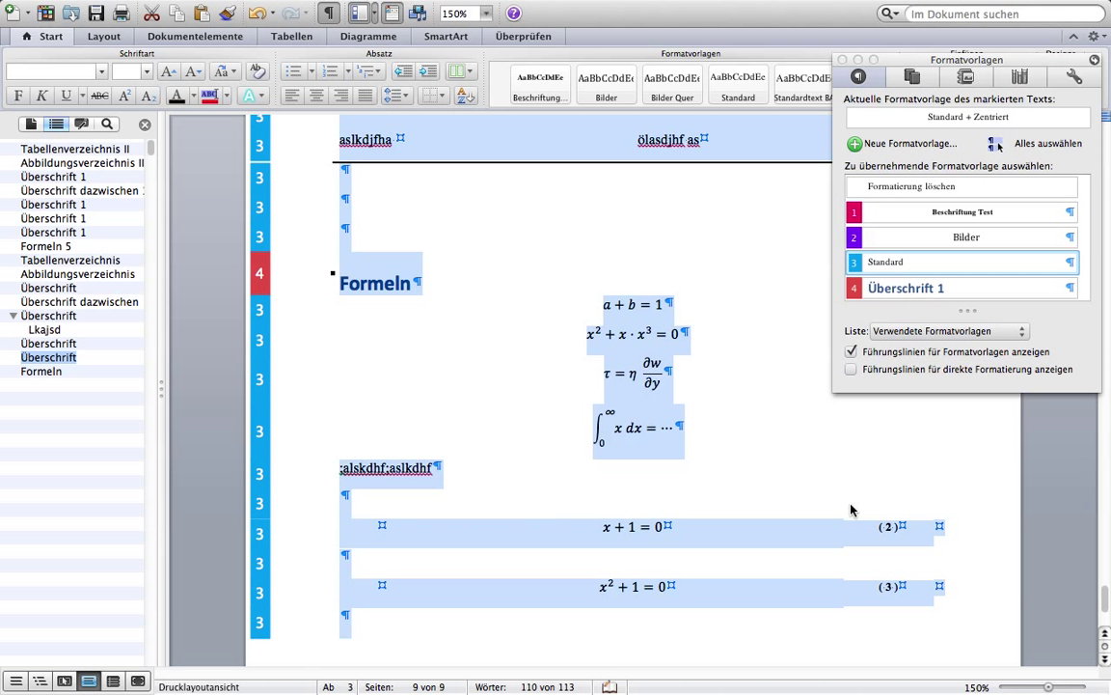
scroll(788, 326, "up", 3)
scroll(788, 326, "up", 7)
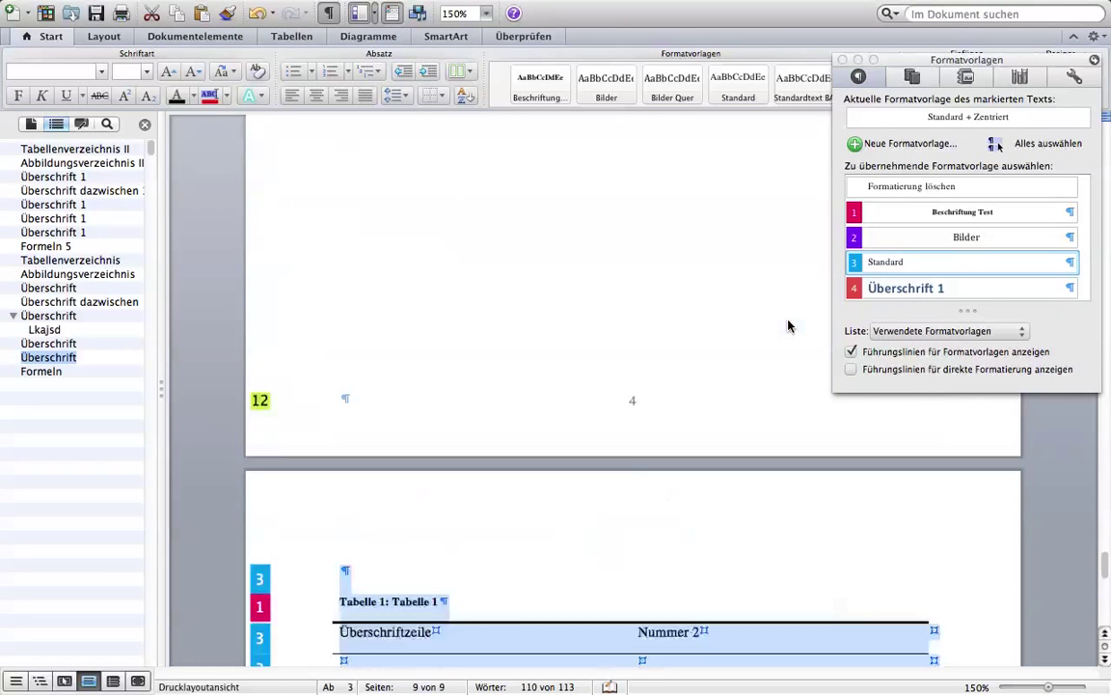
scroll(789, 326, "down", 15)
scroll(788, 326, "up", 5)
scroll(788, 326, "up", 3)
scroll(783, 433, "down", 2)
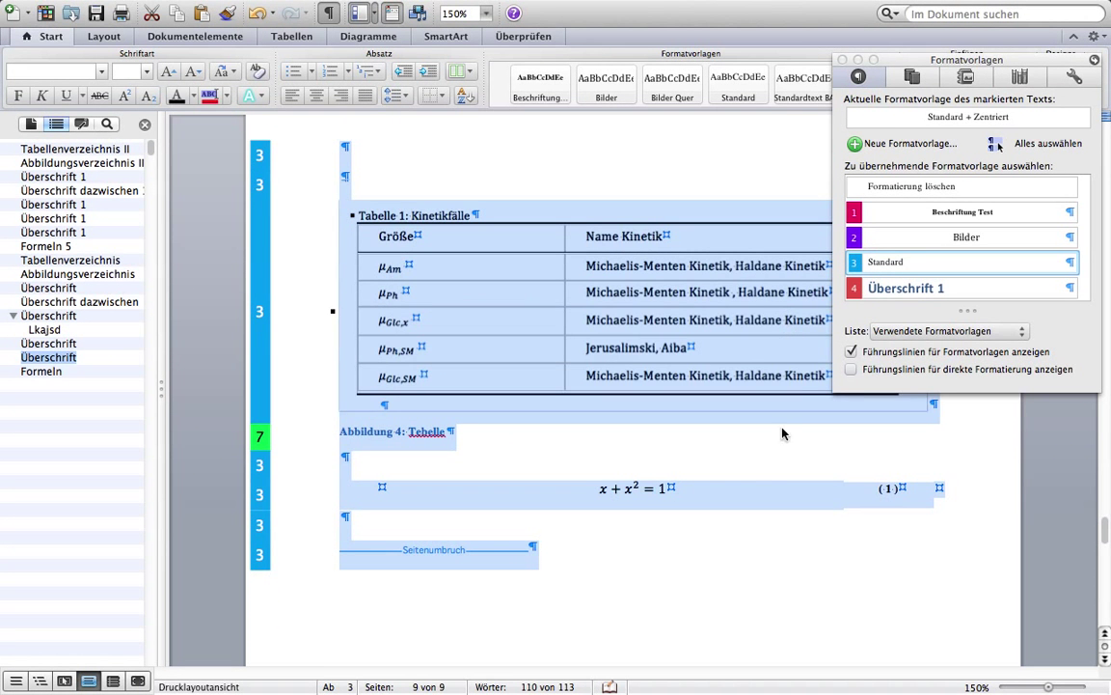
left_click(772, 478)
scroll(704, 599, "down", 2)
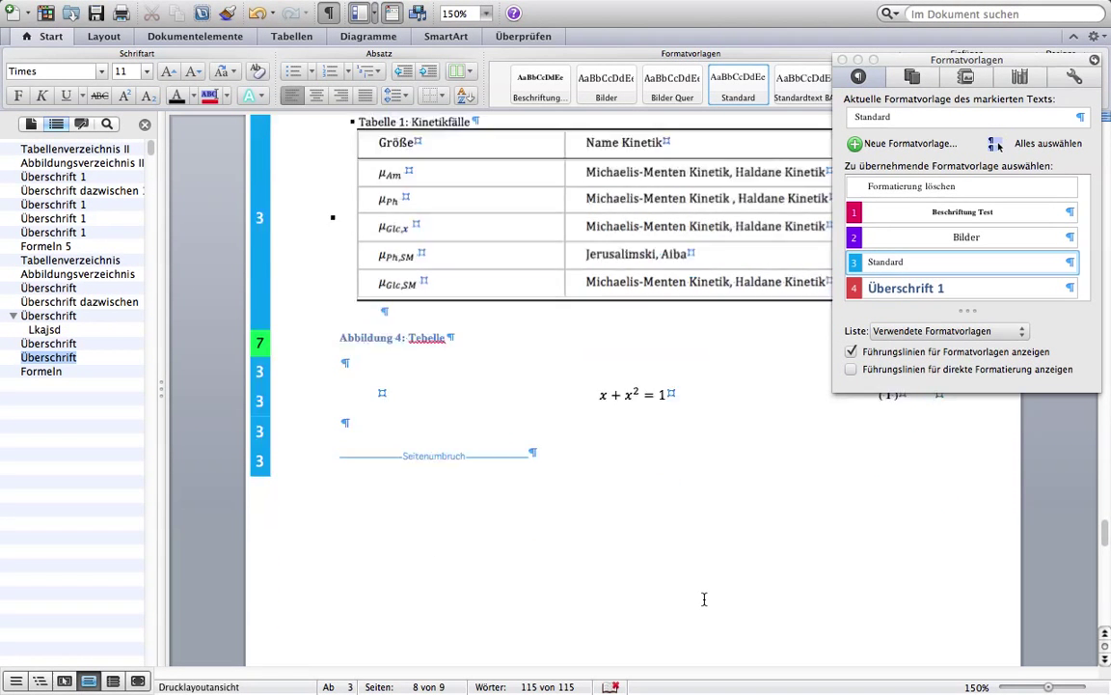
scroll(705, 599, "down", 6)
scroll(705, 599, "down", 5)
scroll(704, 599, "down", 8)
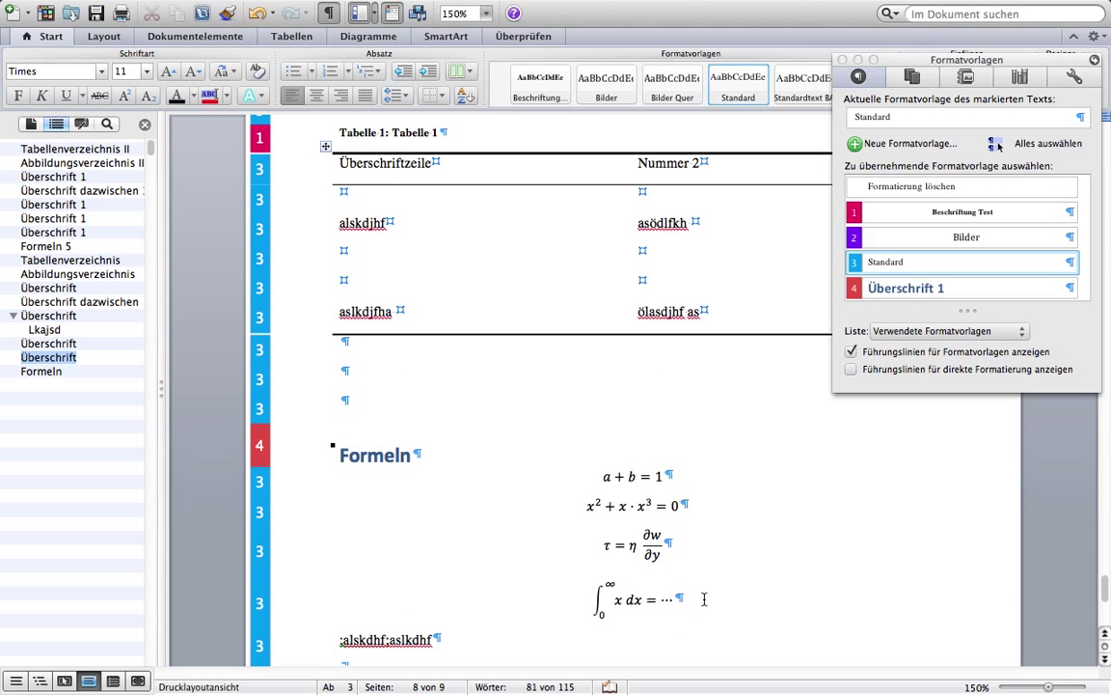
scroll(704, 599, "down", 10)
scroll(704, 599, "down", 1)
scroll(708, 602, "up", 7)
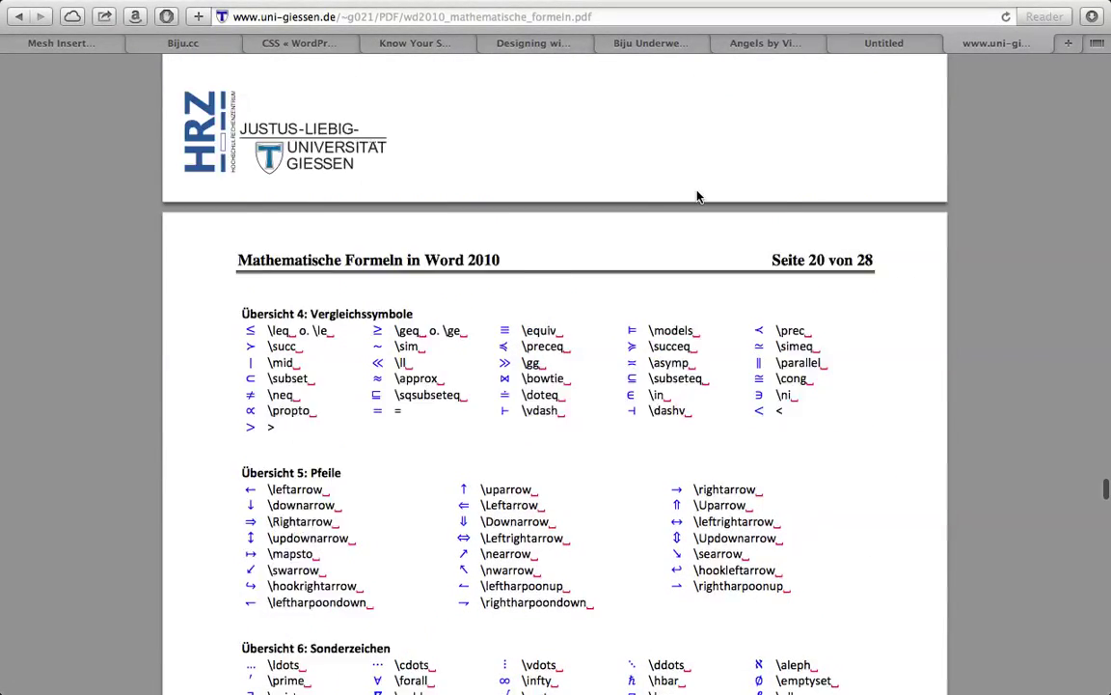
Browse the formula PDF and select, then deselect, the symbol tables
scroll(697, 193, "up", 15)
scroll(698, 193, "up", 5)
scroll(697, 193, "down", 5)
scroll(698, 193, "down", 5)
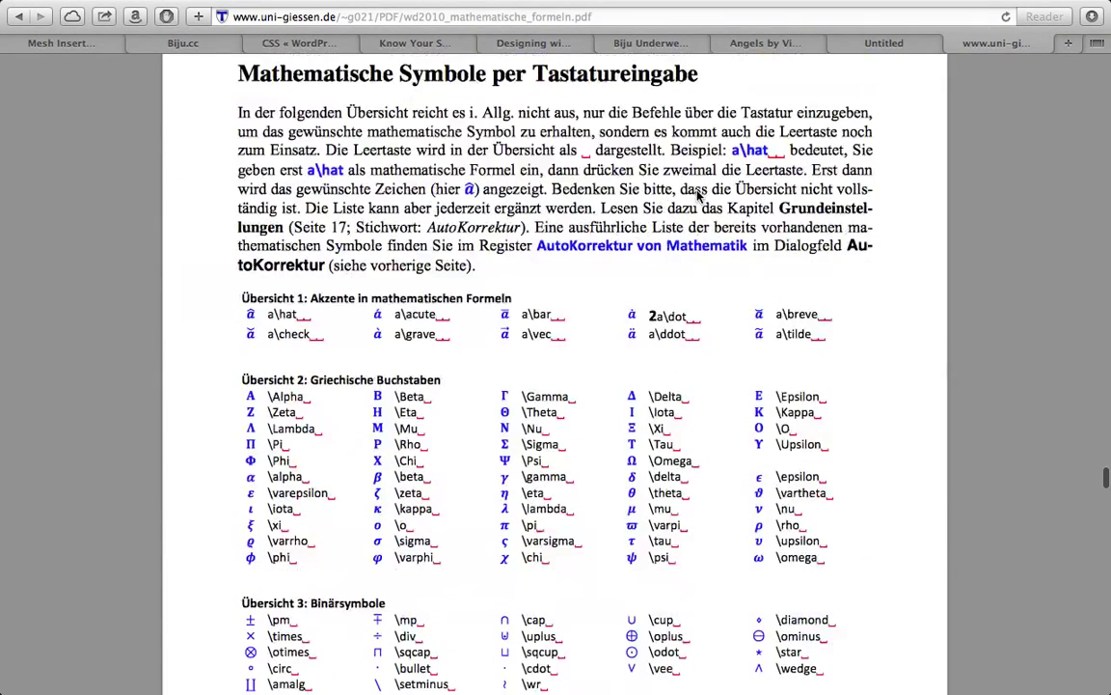
scroll(627, 174, "up", 1)
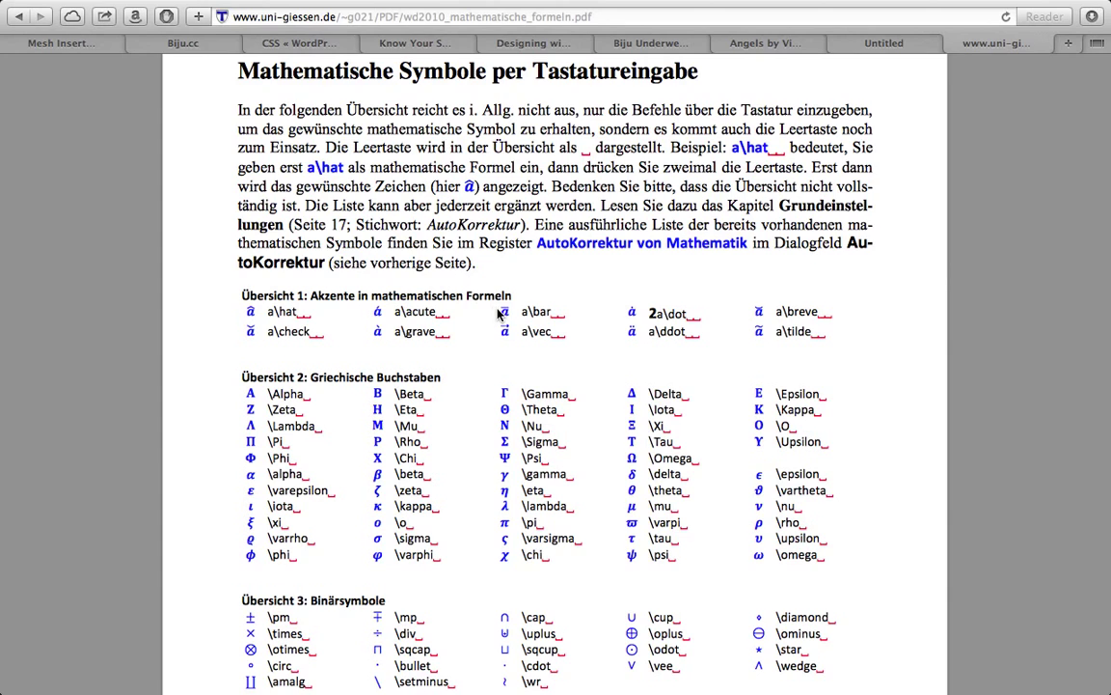
left_click_drag(464, 278, 706, 561)
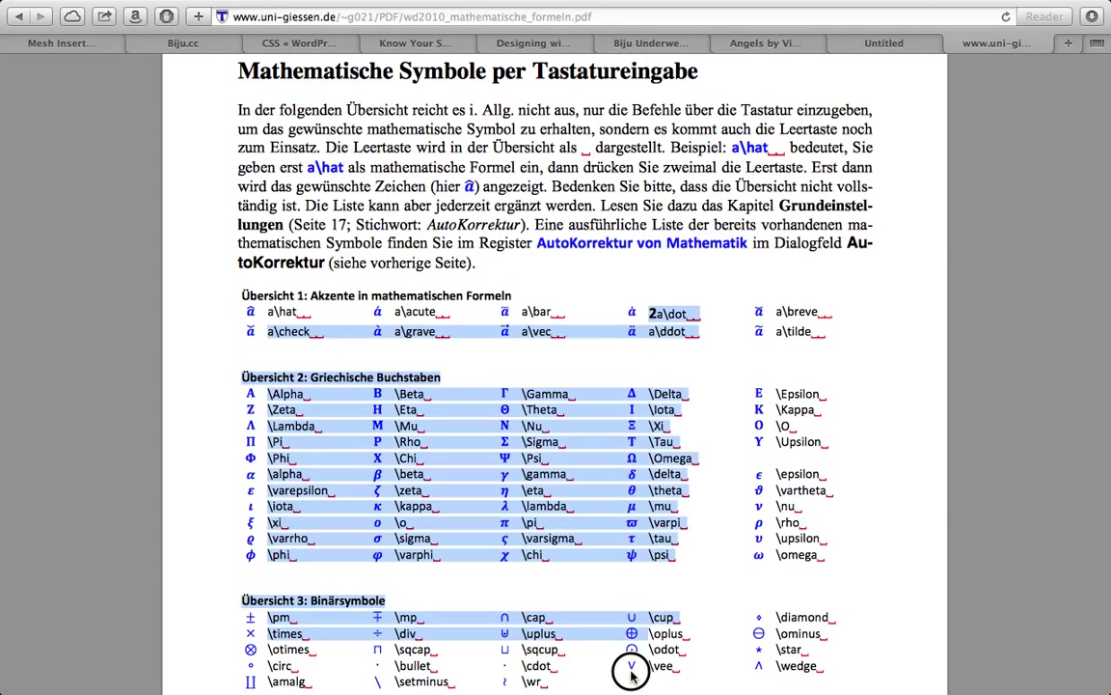
left_click(726, 523)
Scroll the PDF back to page 17 on building-block formulas, then return to Word
scroll(729, 524, "up", 12)
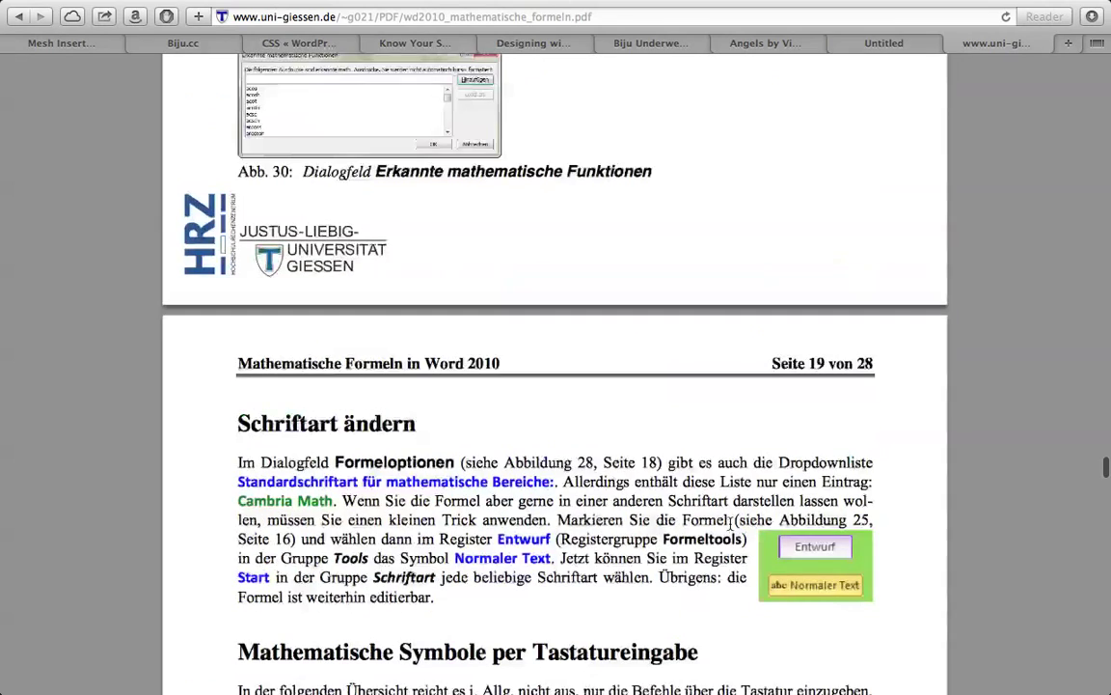
scroll(730, 524, "up", 5)
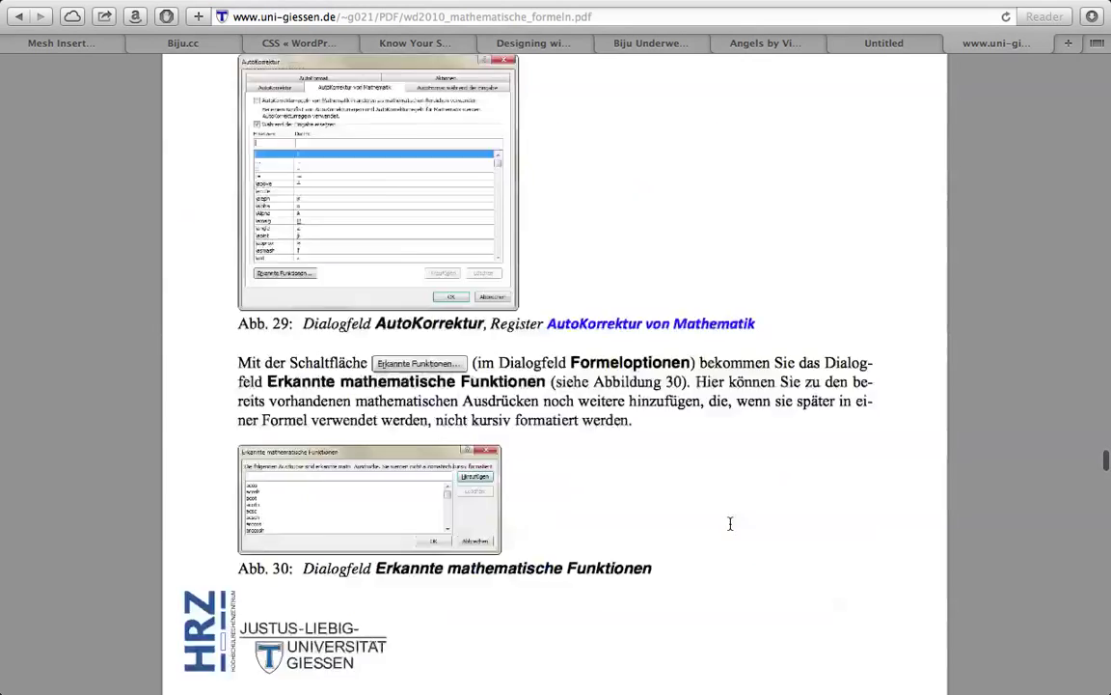
scroll(730, 524, "up", 4)
scroll(731, 523, "up", 10)
scroll(731, 524, "up", 3)
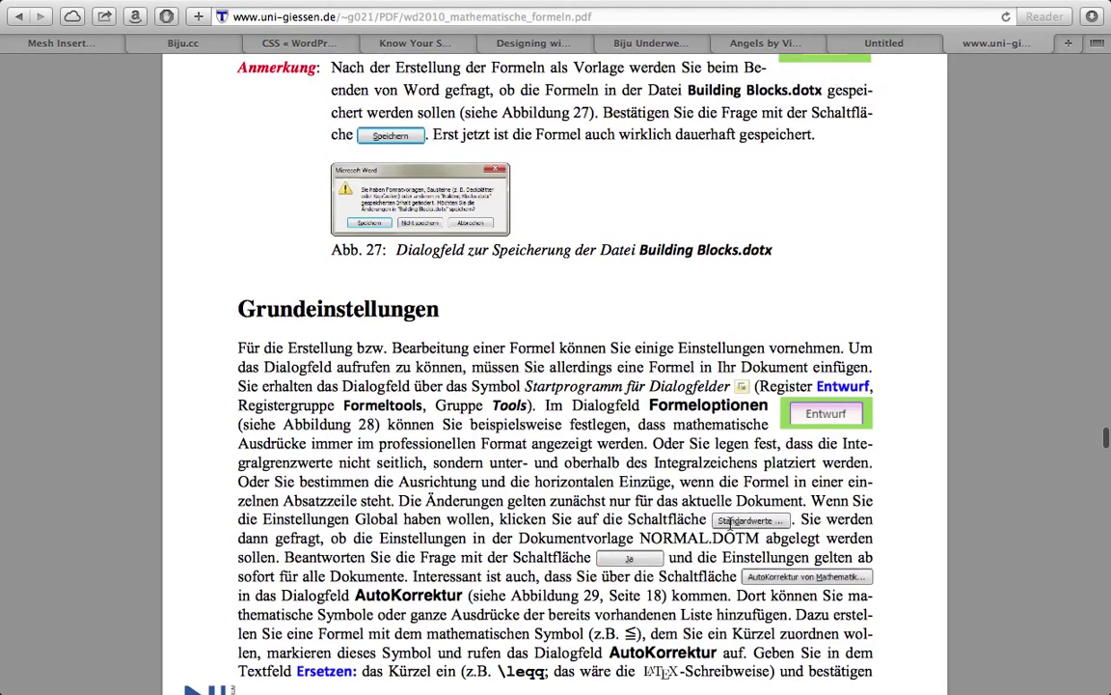
scroll(730, 524, "up", 2)
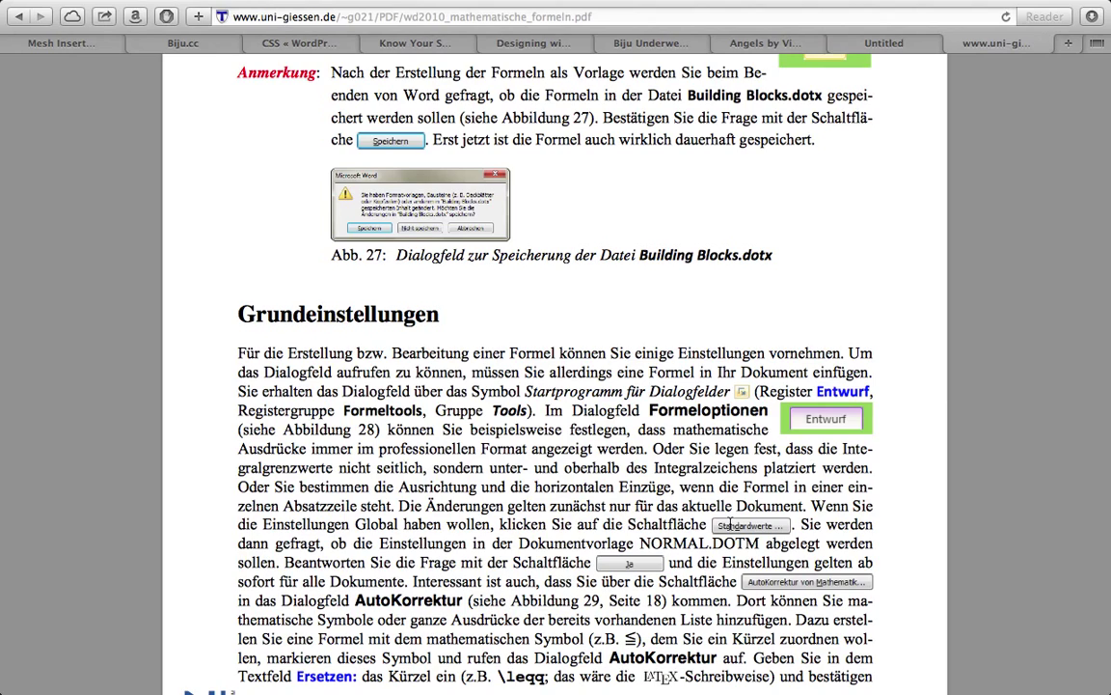
scroll(730, 524, "up", 2)
scroll(730, 524, "up", 4)
scroll(730, 524, "up", 4)
key("ctrl+Left")
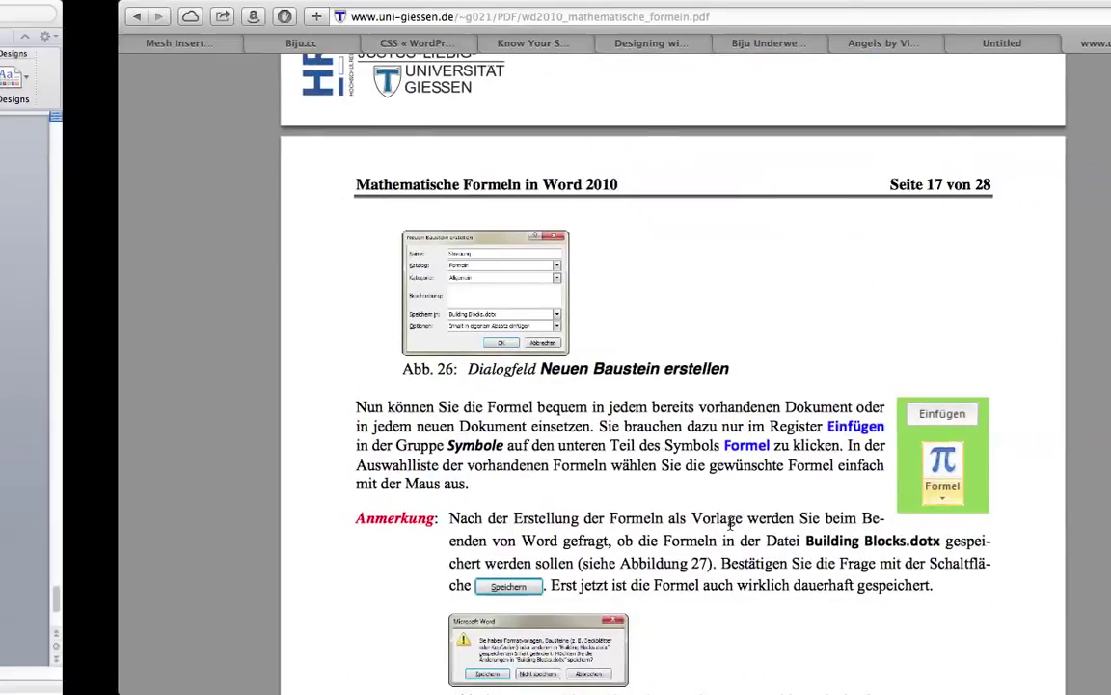